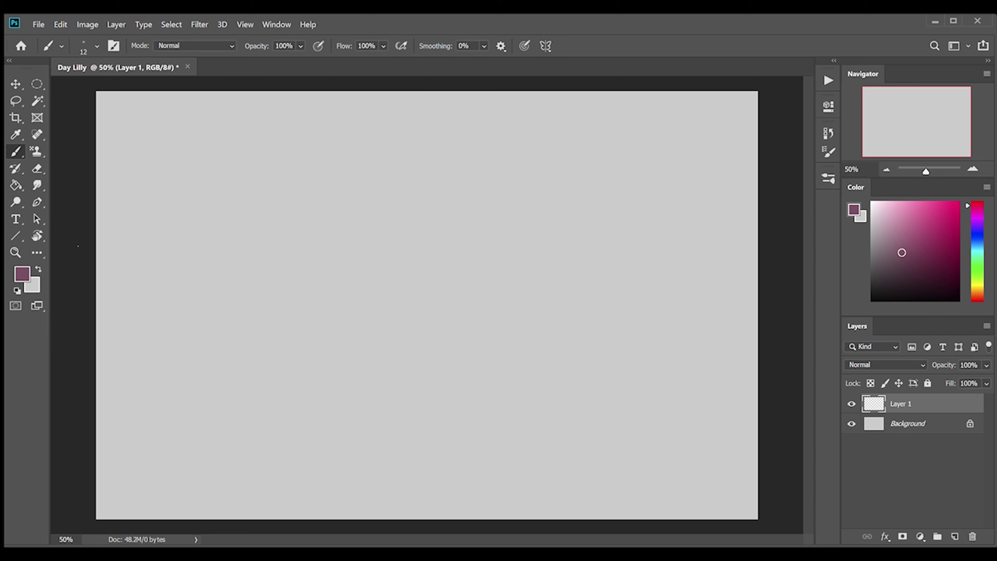
Sketch the first mauve strokes of the unicorn head on Layer 1.
{"action": "scroll", "coordinate": [333, 173], "scroll_direction": "up", "scroll_amount": 5}
{"action": "mouse_move", "coordinate": [330, 130]}
{"action": "left_mouse_down"}
{"action": "mouse_move", "coordinate": [281, 228]}
{"action": "mouse_move", "coordinate": [341, 231]}
{"action": "left_mouse_up"}
{"action": "key", "text": "z"}
{"action": "left_click", "coordinate": [343, 227], "text": "alt"}
{"action": "scroll", "coordinate": [343, 227], "scroll_direction": "up", "scroll_amount": 5}
{"action": "key", "text": "b"}
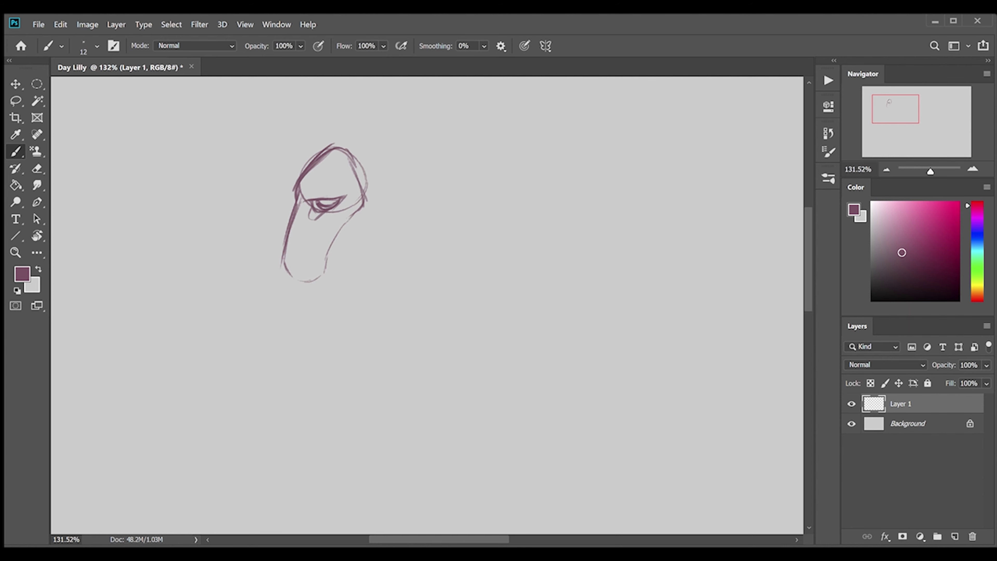
Lasso the eye and rotate it to a tilted angle.
{"action": "key", "text": "l"}
{"action": "left_click_drag", "start_coordinate": [302, 189], "coordinate": [303, 191]}
{"action": "key", "text": "v"}
{"action": "key", "text": "ctrl+t"}
{"action": "left_click_drag", "start_coordinate": [380, 403], "coordinate": [425, 386]}
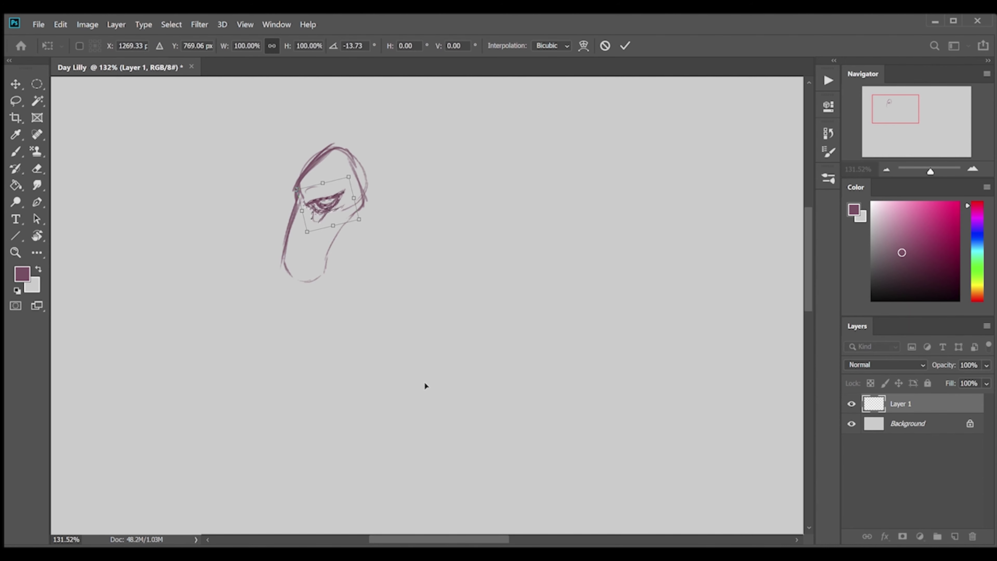
{"action": "key", "text": "Return"}
{"action": "key", "text": "b"}
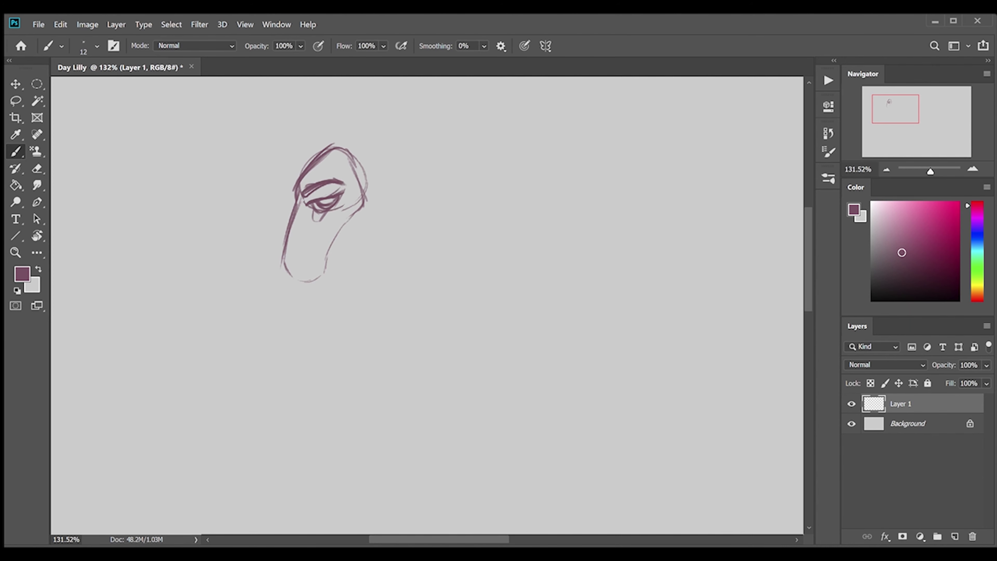
Erase and redraw the lines around the eye.
{"action": "key", "text": "e"}
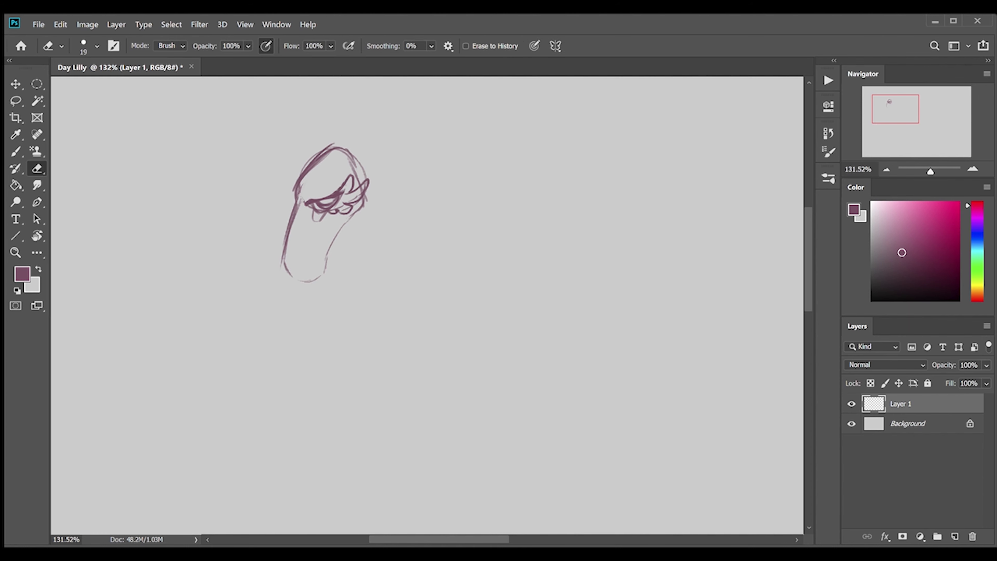
{"action": "key", "text": "b"}
{"action": "mouse_move", "coordinate": [304, 193]}
{"action": "left_mouse_down"}
{"action": "mouse_move", "coordinate": [320, 184]}
{"action": "mouse_move", "coordinate": [310, 281]}
{"action": "left_mouse_up"}
Delete the lower face strokes and redraw the muzzle on the left side.
{"action": "key", "text": "l"}
{"action": "left_click_drag", "start_coordinate": [271, 202], "coordinate": [278, 283]}
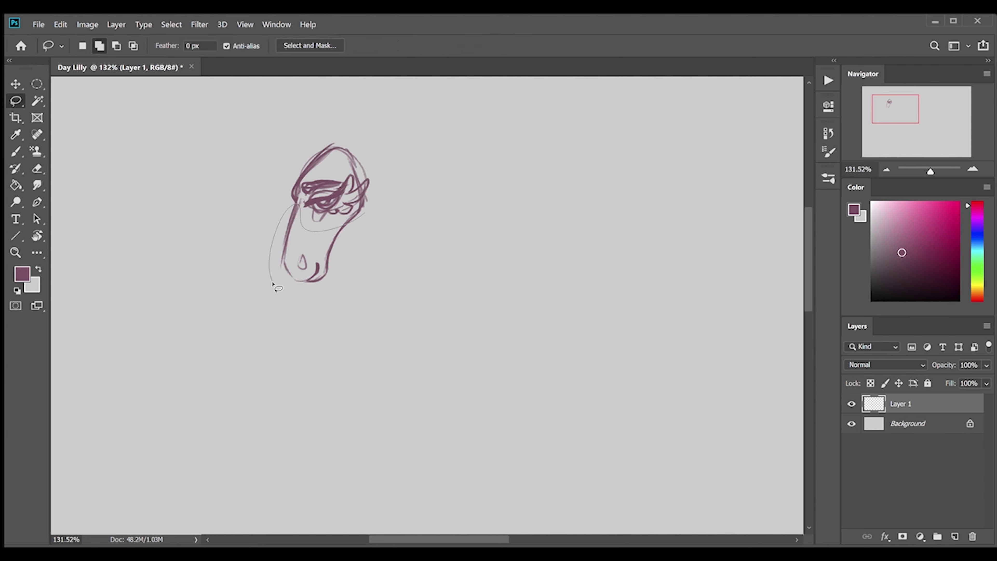
{"action": "key", "text": "ctrl+t"}
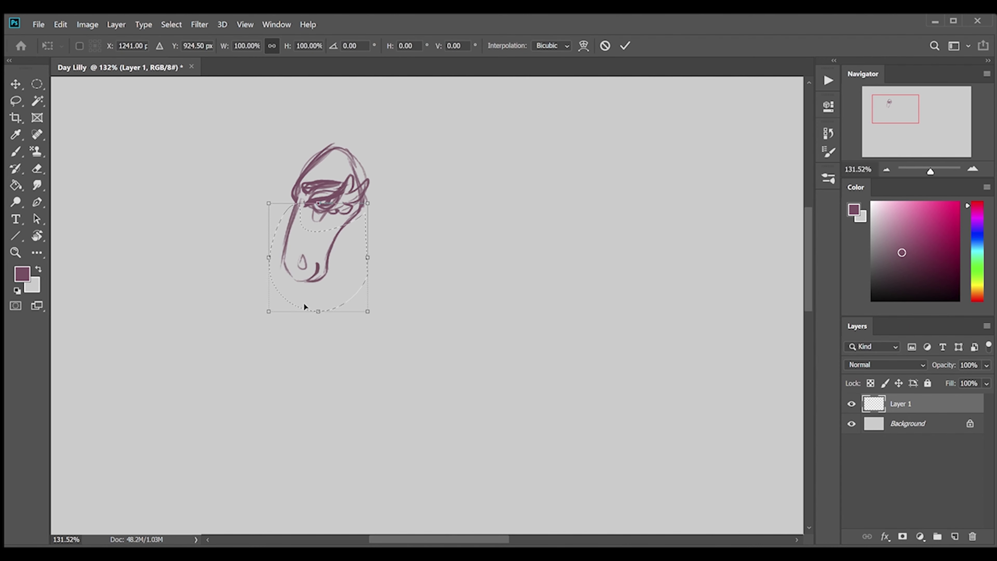
{"action": "key", "text": "Return"}
{"action": "key", "text": "l"}
{"action": "key", "text": "Delete"}
{"action": "key", "text": "ctrl+d"}
{"action": "key", "text": "b"}
{"action": "left_click_drag", "start_coordinate": [303, 196], "coordinate": [281, 245]}
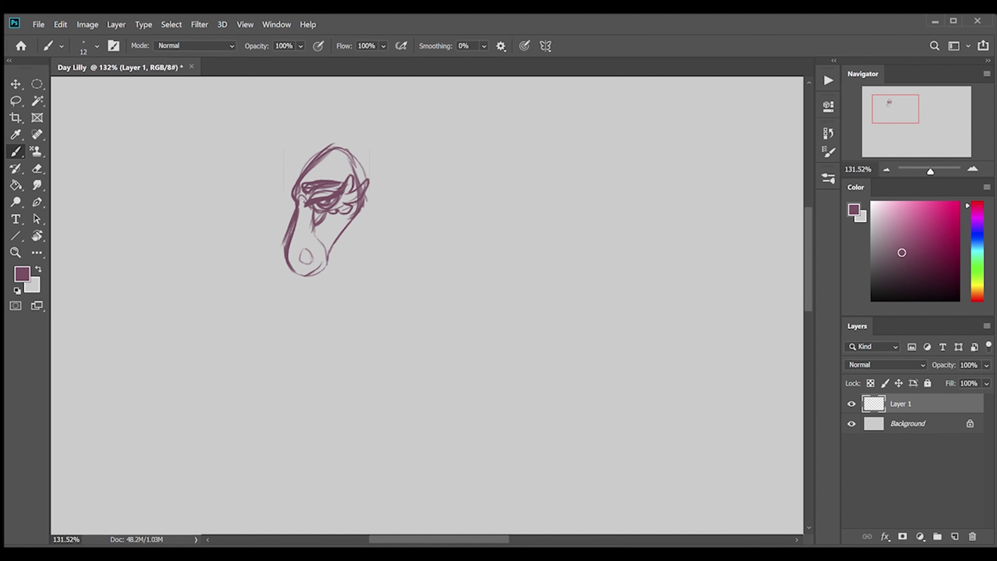
Sketch a long horn reaching up-left from the forehead.
{"action": "left_click_drag", "start_coordinate": [296, 185], "coordinate": [218, 129]}
{"action": "scroll", "coordinate": [275, 197], "scroll_direction": "up", "scroll_amount": 3}
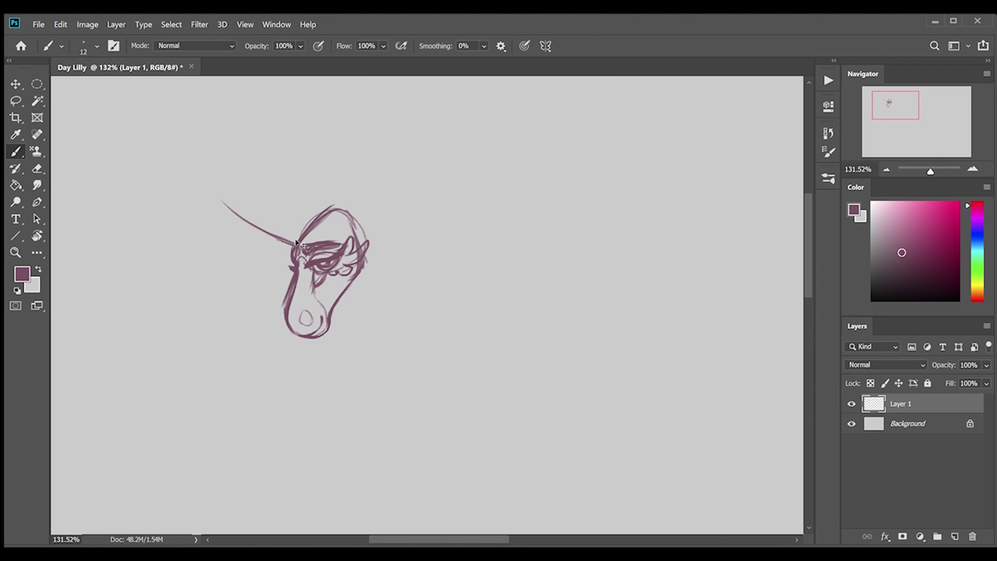
{"action": "mouse_move", "coordinate": [290, 255]}
{"action": "left_mouse_down"}
{"action": "mouse_move", "coordinate": [162, 189]}
{"action": "mouse_move", "coordinate": [139, 149]}
{"action": "mouse_move", "coordinate": [367, 293]}
{"action": "mouse_move", "coordinate": [392, 269]}
{"action": "left_mouse_up"}
Resize and tilt the eye with Free Transform.
{"action": "key", "text": "ctrl+t"}
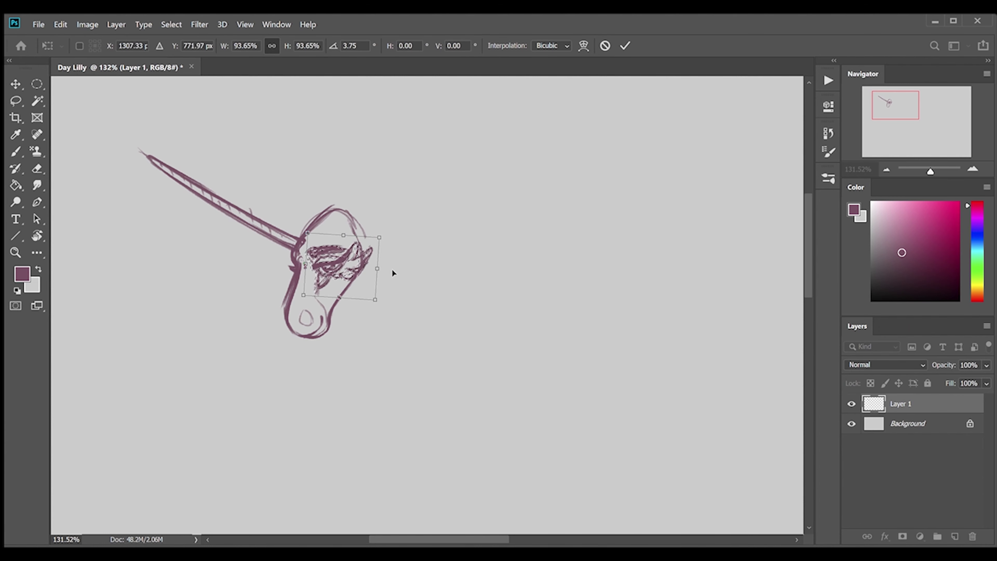
{"action": "key", "text": "Return"}
{"action": "key", "text": "v"}
{"action": "key", "text": "b"}
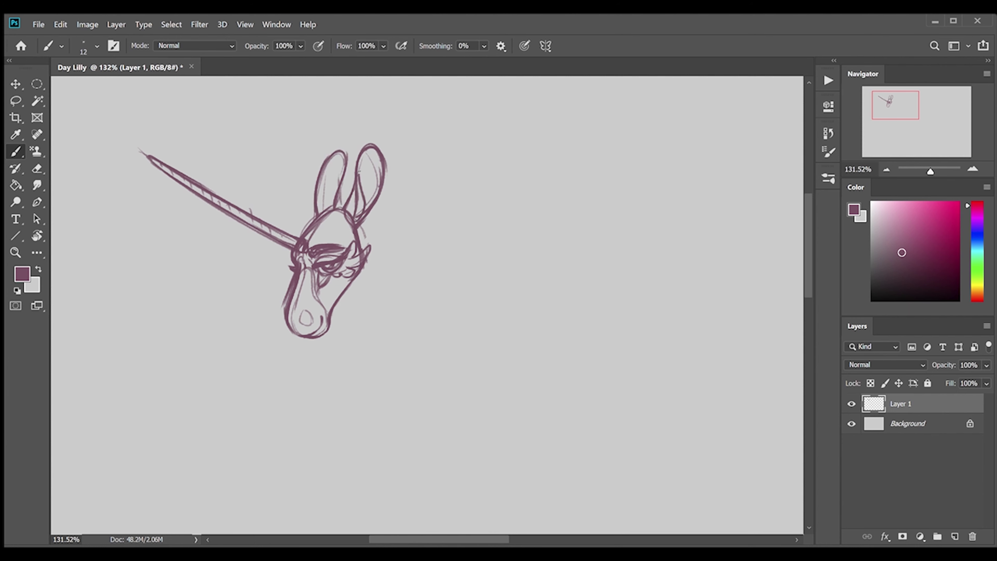
Draw mane lines right of the head and the neck and chest curves.
{"action": "left_click_drag", "start_coordinate": [386, 185], "coordinate": [418, 198]}
{"action": "left_click_drag", "start_coordinate": [414, 206], "coordinate": [450, 240]}
{"action": "mouse_move", "coordinate": [377, 204]}
{"action": "left_mouse_down"}
{"action": "mouse_move", "coordinate": [427, 330]}
{"action": "mouse_move", "coordinate": [456, 334]}
{"action": "left_mouse_up"}
{"action": "mouse_move", "coordinate": [367, 277]}
{"action": "left_mouse_down"}
{"action": "mouse_move", "coordinate": [376, 406]}
{"action": "mouse_move", "coordinate": [387, 412]}
{"action": "left_mouse_up"}
{"action": "left_click_drag", "start_coordinate": [404, 204], "coordinate": [455, 310]}
{"action": "left_click_drag", "start_coordinate": [378, 189], "coordinate": [434, 252]}
{"action": "left_click_drag", "start_coordinate": [452, 310], "coordinate": [387, 413]}
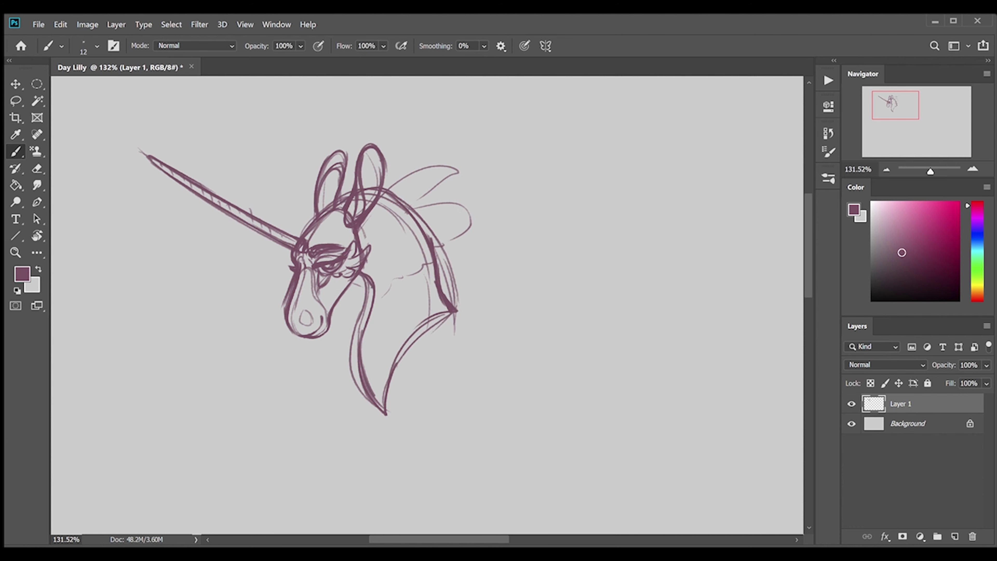
Add inner neck lines, upper mane shapes, and a curve beside the ear.
{"action": "left_click_drag", "start_coordinate": [363, 224], "coordinate": [386, 318]}
{"action": "left_click_drag", "start_coordinate": [365, 224], "coordinate": [394, 400]}
{"action": "left_click_drag", "start_coordinate": [368, 298], "coordinate": [355, 388]}
{"action": "left_click_drag", "start_coordinate": [412, 173], "coordinate": [359, 269]}
{"action": "left_click_drag", "start_coordinate": [381, 208], "coordinate": [463, 169]}
{"action": "left_click_drag", "start_coordinate": [416, 206], "coordinate": [475, 220]}
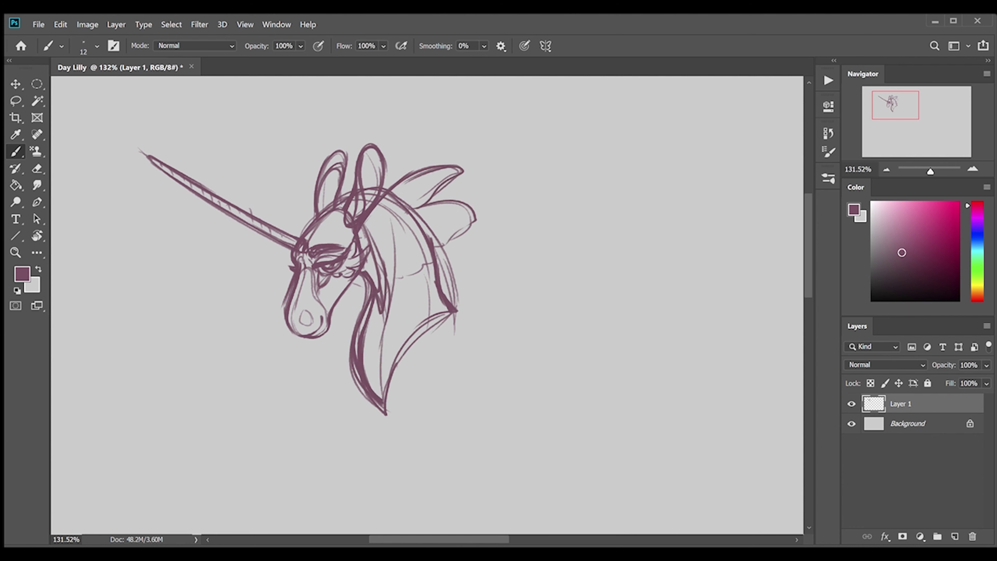
{"action": "mouse_move", "coordinate": [393, 222]}
{"action": "left_mouse_down"}
{"action": "mouse_move", "coordinate": [333, 291]}
{"action": "mouse_move", "coordinate": [432, 281]}
{"action": "left_mouse_up"}
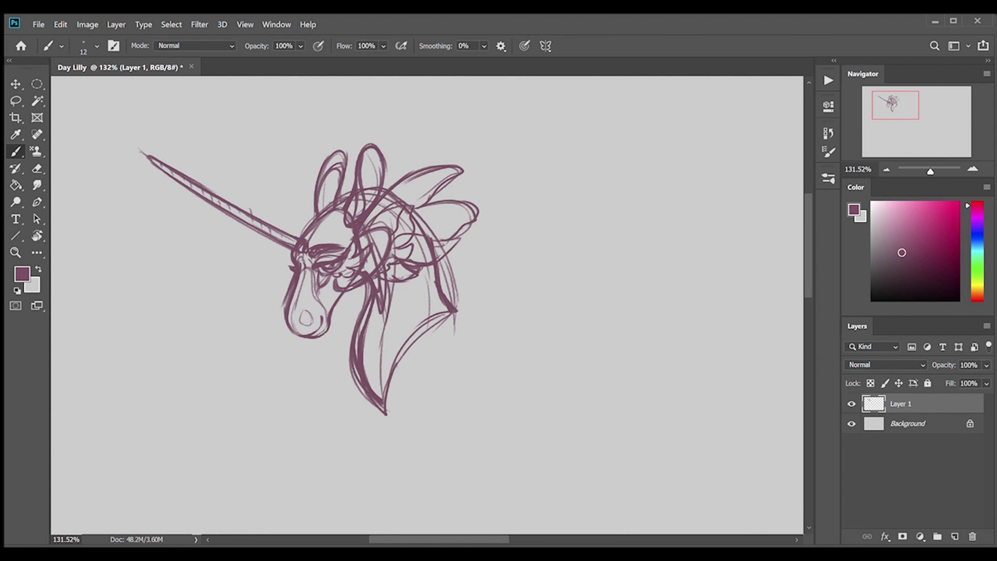
{"action": "left_click_drag", "start_coordinate": [305, 230], "coordinate": [314, 163]}
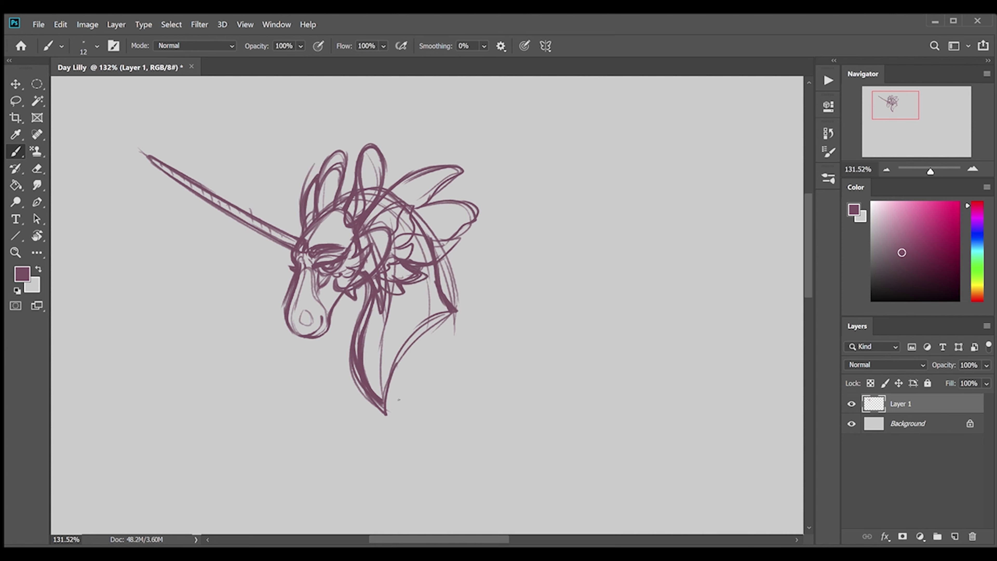
Outline the body curving out to the right of the neck.
{"action": "left_click_drag", "start_coordinate": [506, 361], "coordinate": [408, 436]}
{"action": "left_click_drag", "start_coordinate": [457, 346], "coordinate": [606, 276]}
{"action": "left_click_drag", "start_coordinate": [606, 276], "coordinate": [594, 210]}
On a new Layer 2, sweep long mane strands down-left from the muzzle.
{"action": "key", "text": "ctrl+shift+alt+n"}
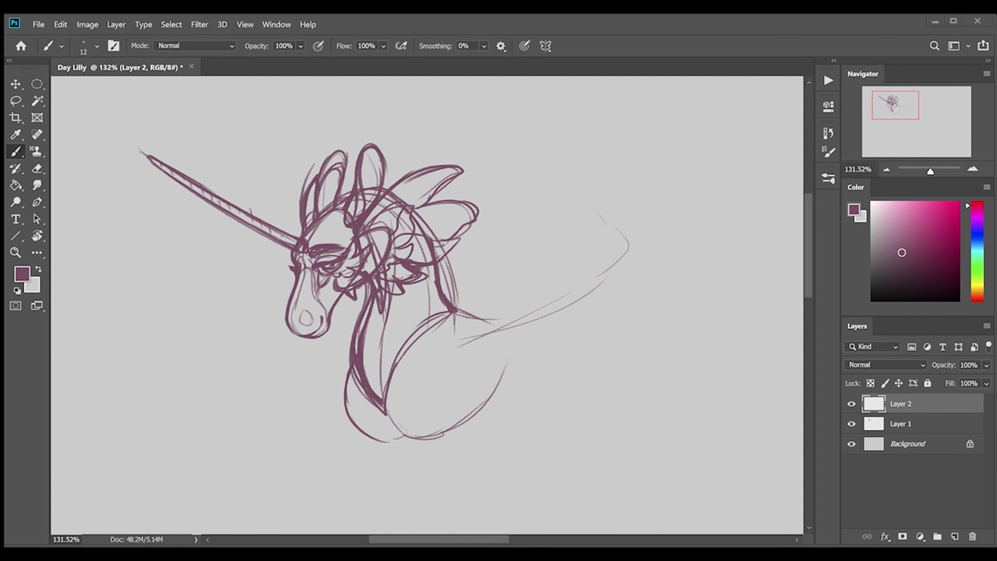
{"action": "left_click_drag", "start_coordinate": [294, 271], "coordinate": [275, 342]}
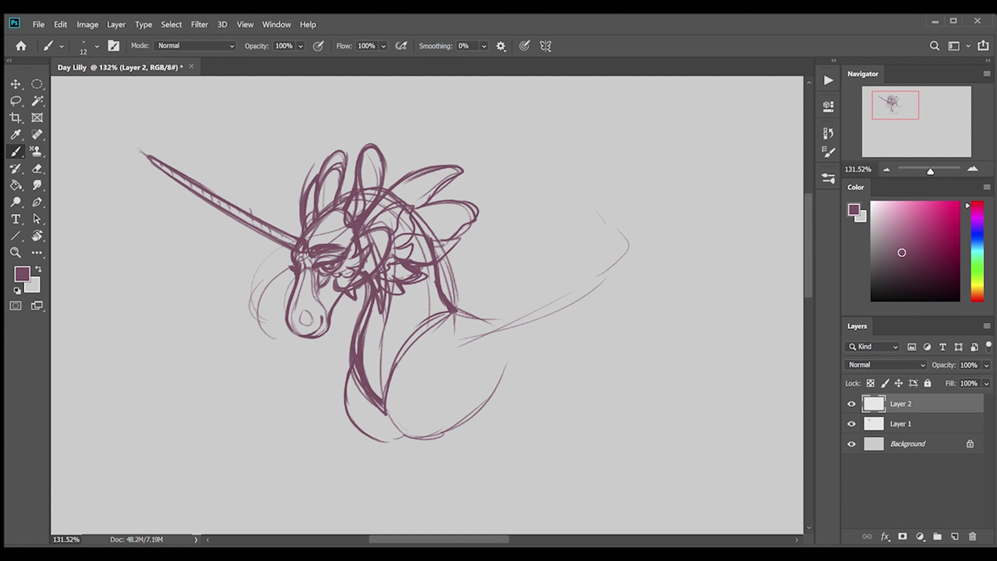
{"action": "mouse_move", "coordinate": [357, 184]}
{"action": "left_mouse_down"}
{"action": "mouse_move", "coordinate": [355, 220]}
{"action": "mouse_move", "coordinate": [271, 348]}
{"action": "left_mouse_up"}
{"action": "left_click_drag", "start_coordinate": [294, 267], "coordinate": [293, 353]}
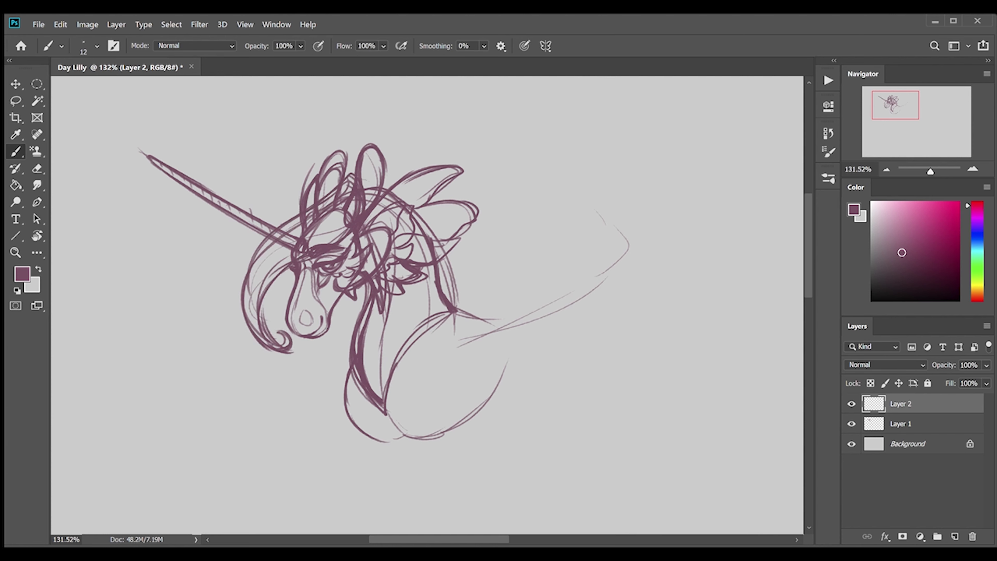
{"action": "left_click_drag", "start_coordinate": [338, 392], "coordinate": [274, 509]}
{"action": "left_click_drag", "start_coordinate": [243, 299], "coordinate": [212, 511]}
{"action": "left_click_drag", "start_coordinate": [242, 277], "coordinate": [118, 510]}
{"action": "left_click_drag", "start_coordinate": [444, 285], "coordinate": [369, 377]}
{"action": "left_click_drag", "start_coordinate": [361, 167], "coordinate": [451, 263]}
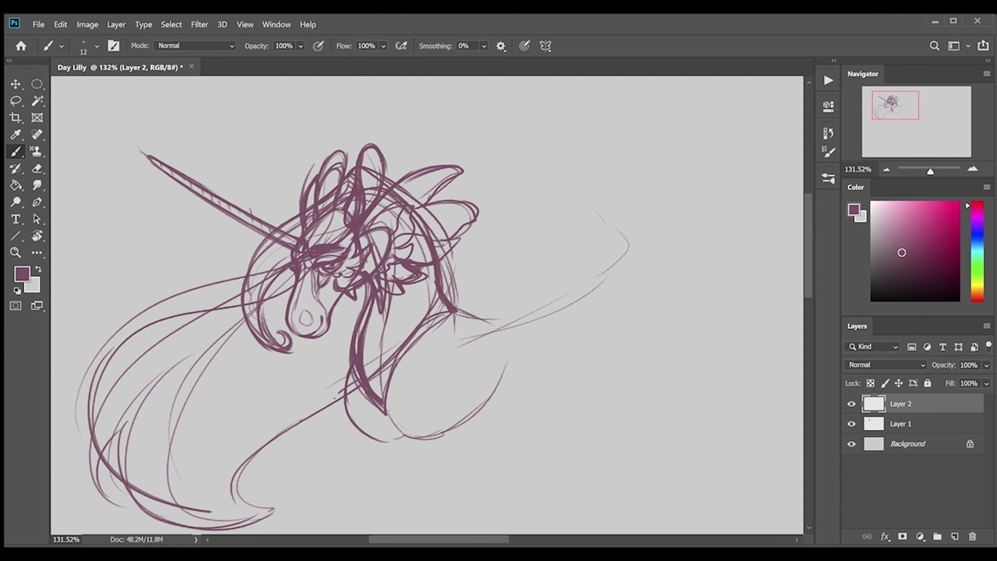
{"action": "left_click_drag", "start_coordinate": [337, 413], "coordinate": [235, 511]}
Hide Layer 2 and sketch fresh mane curves on new Layer 3.
{"action": "left_click", "coordinate": [851, 404]}
{"action": "key", "text": "ctrl+shift+alt+n"}
{"action": "left_click_drag", "start_coordinate": [263, 207], "coordinate": [310, 242]}
{"action": "mouse_move", "coordinate": [236, 250]}
{"action": "left_mouse_down"}
{"action": "mouse_move", "coordinate": [288, 255]}
{"action": "mouse_move", "coordinate": [235, 373]}
{"action": "left_mouse_up"}
{"action": "left_click_drag", "start_coordinate": [263, 224], "coordinate": [161, 477]}
{"action": "left_click_drag", "start_coordinate": [345, 381], "coordinate": [251, 495]}
Fill in long mane strands down the neck on Layer 3.
{"action": "left_click_drag", "start_coordinate": [298, 275], "coordinate": [220, 275]}
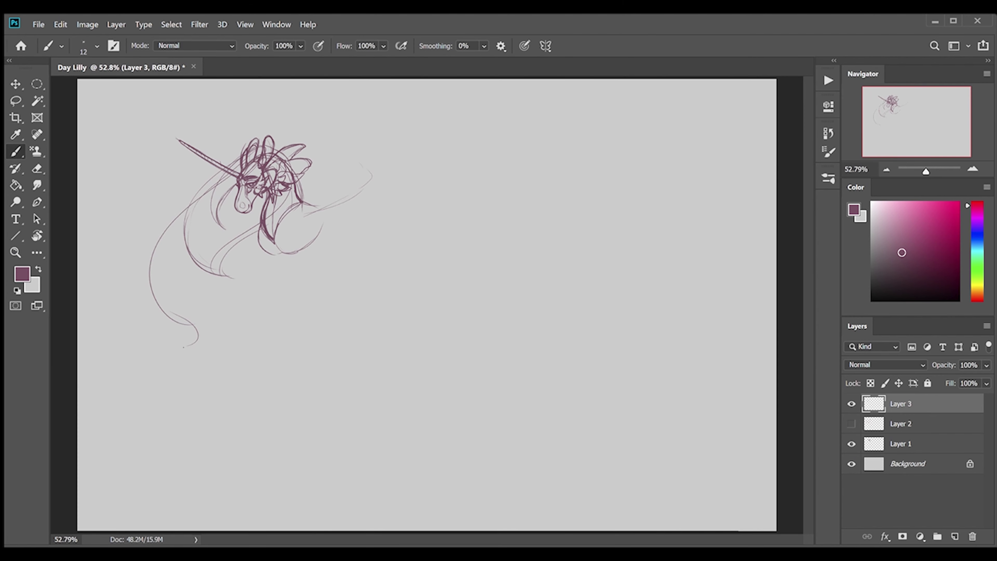
{"action": "left_click_drag", "start_coordinate": [204, 319], "coordinate": [173, 352]}
{"action": "left_click_drag", "start_coordinate": [270, 240], "coordinate": [193, 356]}
{"action": "left_click_drag", "start_coordinate": [243, 161], "coordinate": [151, 287]}
{"action": "left_click_drag", "start_coordinate": [259, 222], "coordinate": [240, 290]}
{"action": "left_click_drag", "start_coordinate": [255, 196], "coordinate": [208, 333]}
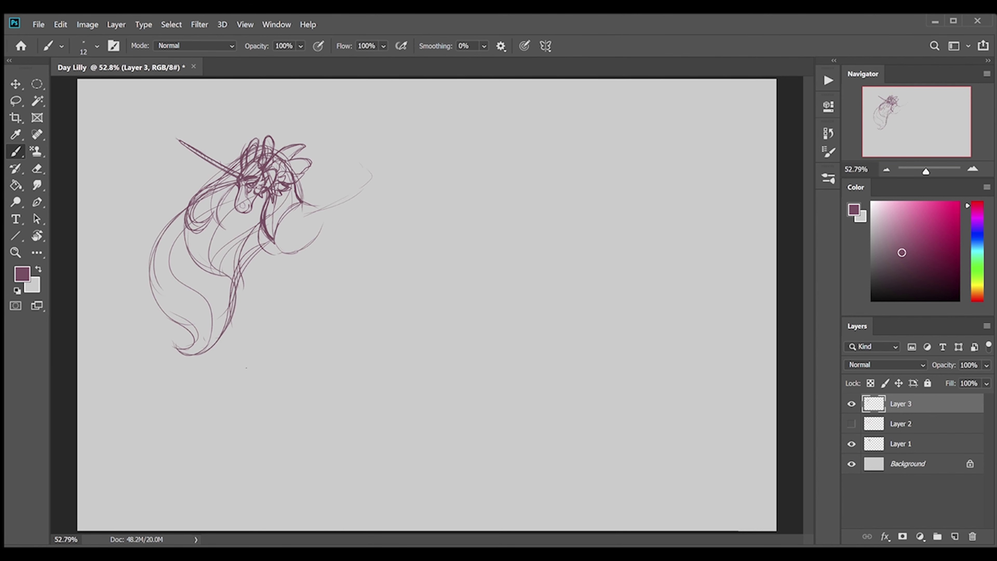
Hide Layer 3, brush neck curves on new Layer 4, and fade Layer 1 to 40%.
{"action": "left_click", "coordinate": [851, 404]}
{"action": "key", "text": "ctrl+shift+alt+n"}
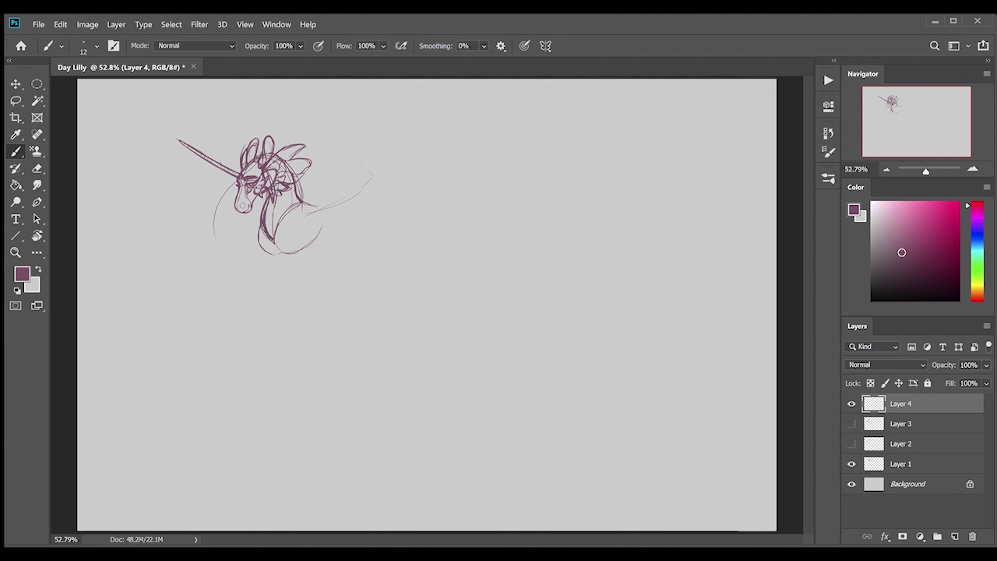
{"action": "left_click_drag", "start_coordinate": [261, 145], "coordinate": [198, 214]}
{"action": "left_click_drag", "start_coordinate": [234, 167], "coordinate": [227, 279]}
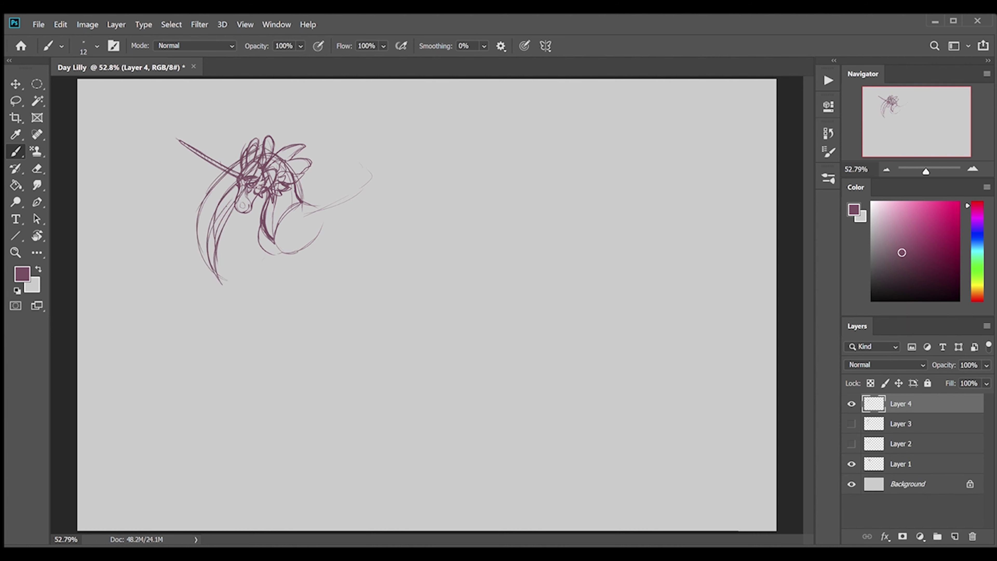
{"action": "left_click_drag", "start_coordinate": [212, 197], "coordinate": [130, 330]}
{"action": "left_click_drag", "start_coordinate": [902, 403], "coordinate": [972, 536]}
Undo the last neck curves and draw flowing mane curves beside the neck.
{"action": "left_click", "coordinate": [902, 443]}
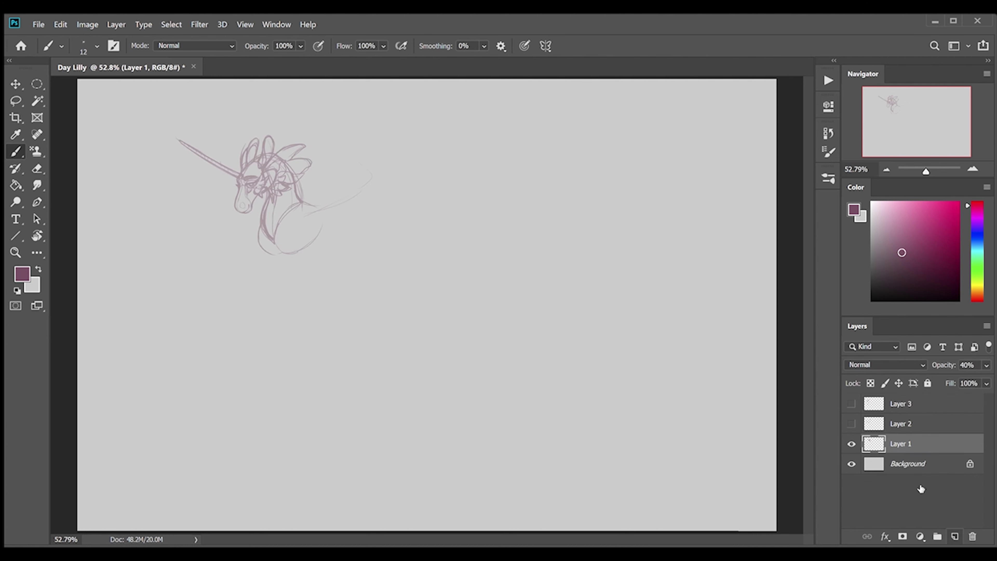
{"action": "key", "text": "ctrl+z"}
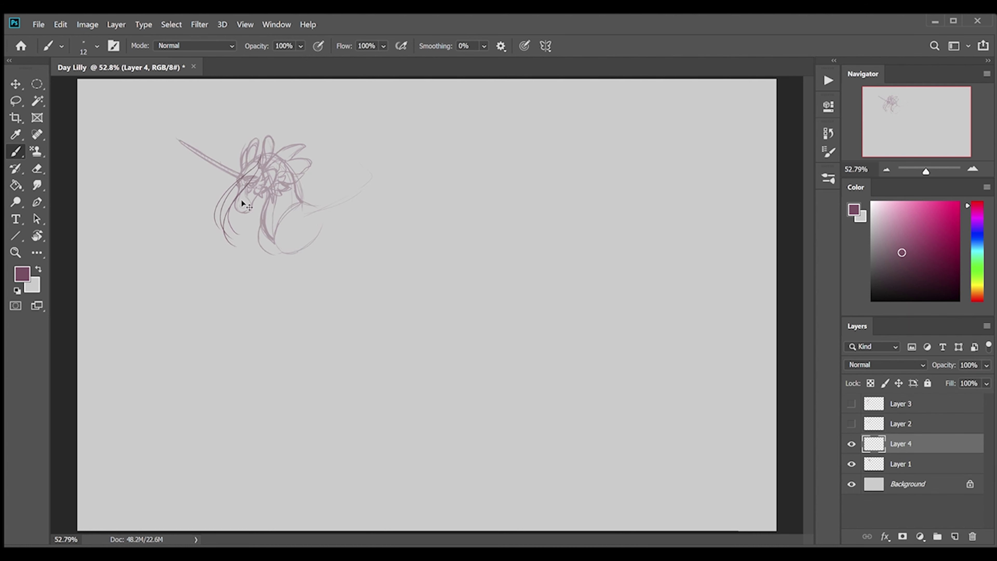
{"action": "key", "text": "ctrl+z"}
{"action": "left_click_drag", "start_coordinate": [215, 191], "coordinate": [197, 332]}
{"action": "left_click_drag", "start_coordinate": [174, 310], "coordinate": [220, 327]}
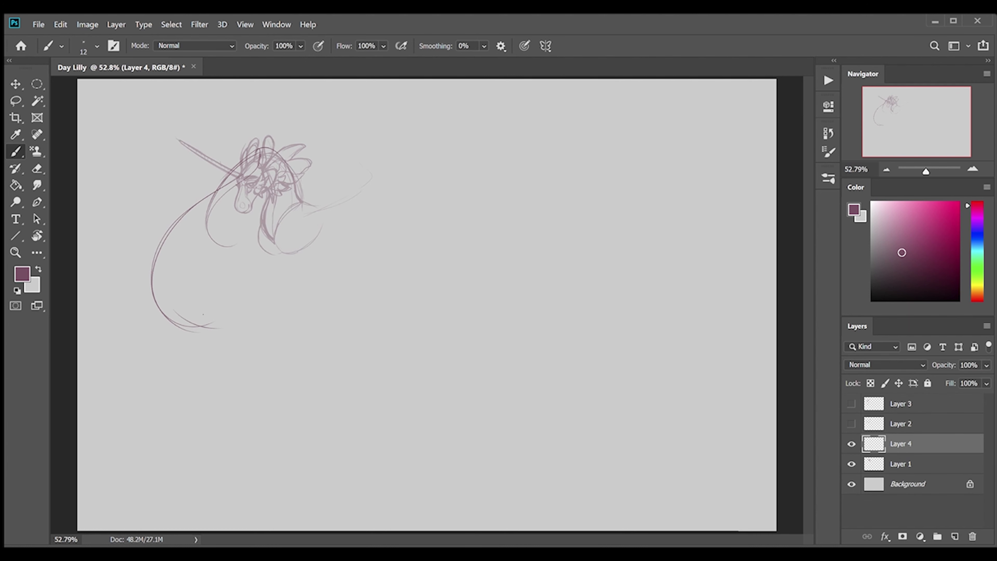
{"action": "left_click_drag", "start_coordinate": [220, 197], "coordinate": [214, 351]}
{"action": "left_click_drag", "start_coordinate": [227, 186], "coordinate": [193, 305]}
{"action": "left_click_drag", "start_coordinate": [244, 258], "coordinate": [235, 281]}
Erase the lower mane strokes and redraw long mane curves on the left.
{"action": "key", "text": "e"}
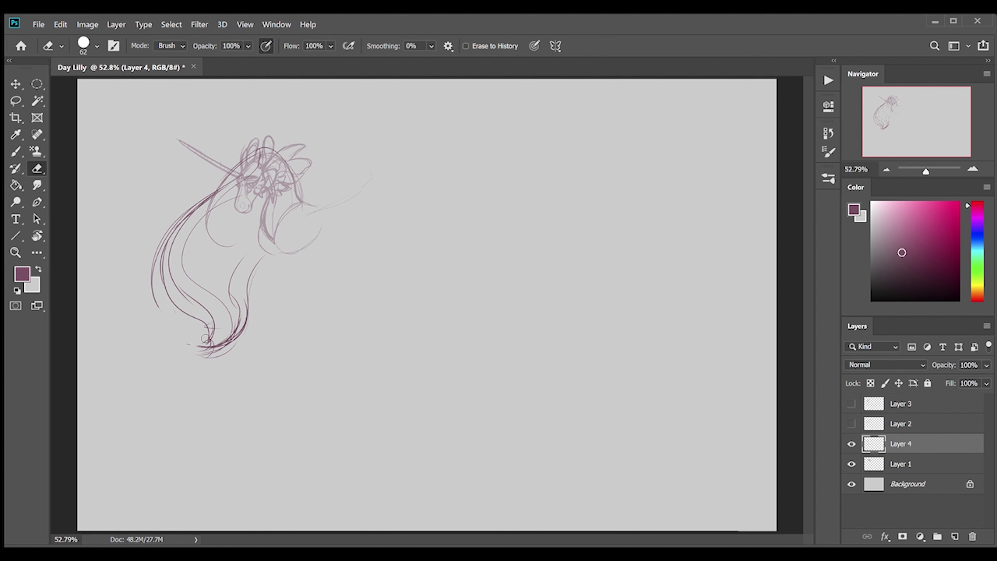
{"action": "mouse_move", "coordinate": [165, 219]}
{"action": "left_mouse_down"}
{"action": "mouse_move", "coordinate": [220, 354]}
{"action": "mouse_move", "coordinate": [196, 341]}
{"action": "left_mouse_up"}
{"action": "key", "text": "b"}
{"action": "key", "text": "e"}
{"action": "mouse_move", "coordinate": [188, 196]}
{"action": "left_mouse_down"}
{"action": "mouse_move", "coordinate": [181, 283]}
{"action": "mouse_move", "coordinate": [224, 341]}
{"action": "left_mouse_up"}
{"action": "key", "text": "b"}
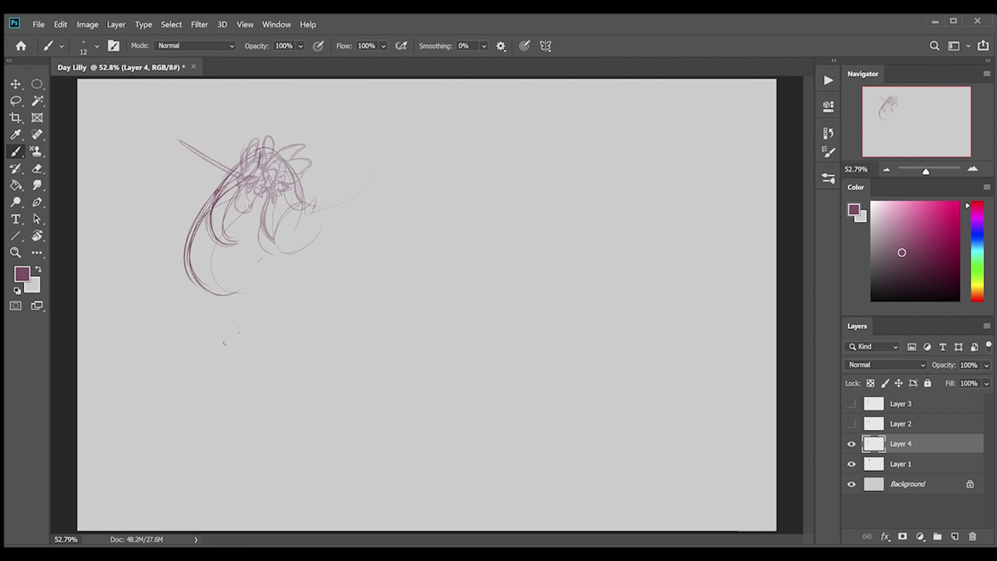
{"action": "left_click_drag", "start_coordinate": [220, 236], "coordinate": [236, 322]}
{"action": "key", "text": "e"}
{"action": "left_click_drag", "start_coordinate": [313, 169], "coordinate": [204, 314]}
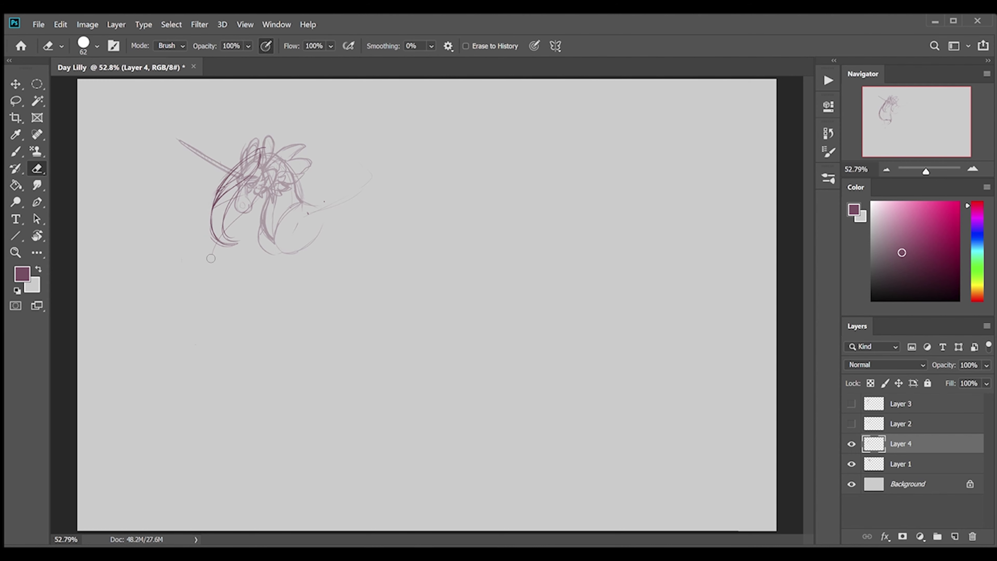
{"action": "key", "text": "b"}
{"action": "left_click_drag", "start_coordinate": [236, 165], "coordinate": [169, 338]}
Hide Layer 4 and start dark mane curves around the muzzle on new Layer 5.
{"action": "left_click", "coordinate": [851, 443]}
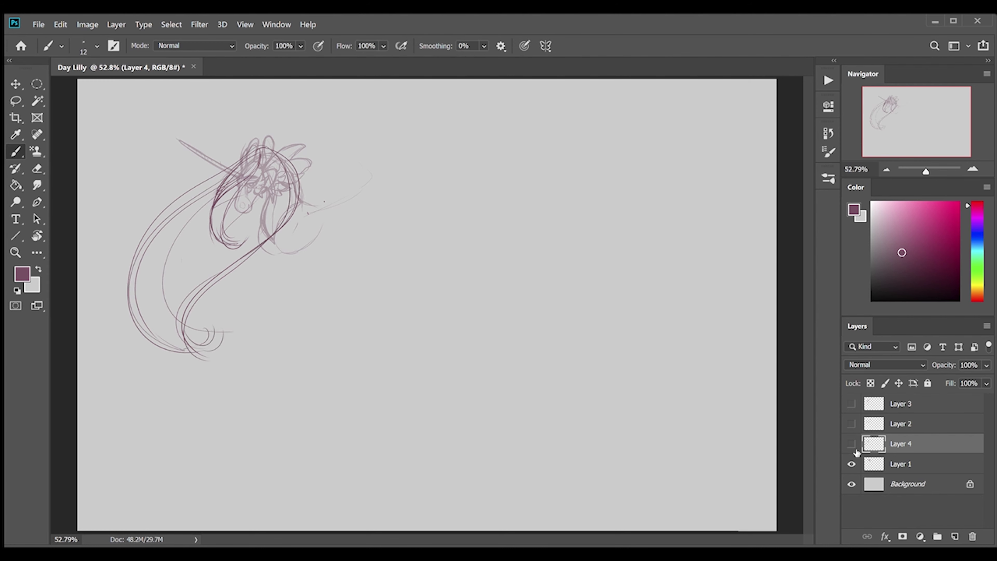
{"action": "left_click", "coordinate": [954, 536]}
{"action": "key", "text": "z"}
{"action": "left_click_drag", "start_coordinate": [251, 189], "coordinate": [298, 189]}
{"action": "mouse_move", "coordinate": [355, 430]}
{"action": "left_mouse_down"}
{"action": "mouse_move", "coordinate": [438, 214]}
{"action": "mouse_move", "coordinate": [341, 377]}
{"action": "left_mouse_up"}
Sweep dark mane strands from the forehead down and around the muzzle.
{"action": "left_click_drag", "start_coordinate": [414, 248], "coordinate": [326, 454]}
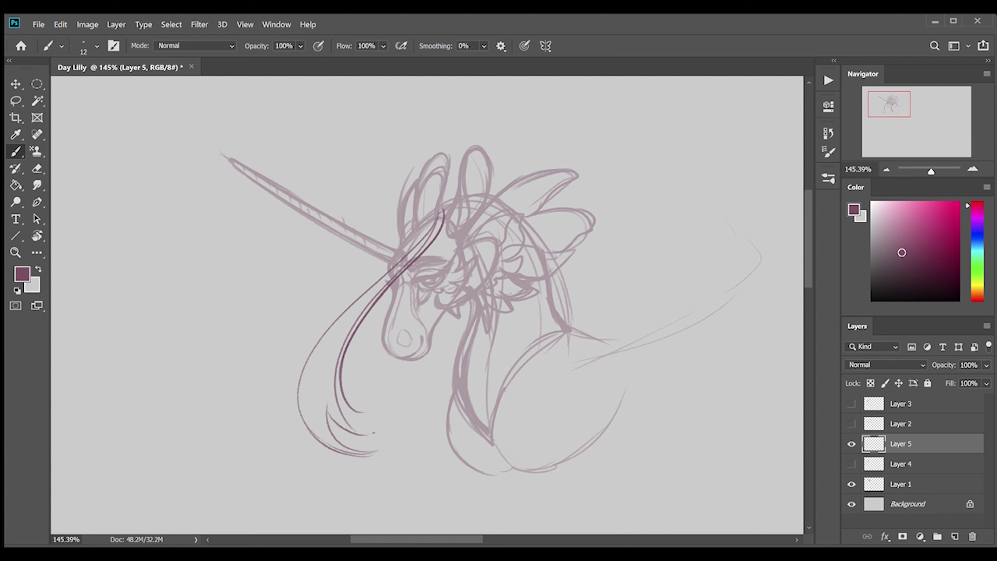
{"action": "left_click_drag", "start_coordinate": [451, 192], "coordinate": [314, 452]}
{"action": "left_click_drag", "start_coordinate": [406, 438], "coordinate": [326, 455]}
{"action": "mouse_move", "coordinate": [460, 192]}
{"action": "left_mouse_down"}
{"action": "mouse_move", "coordinate": [385, 289]}
{"action": "mouse_move", "coordinate": [376, 282]}
{"action": "left_mouse_up"}
Warp the dark mane strands to bend toward the left.
{"action": "key", "text": "ctrl+t"}
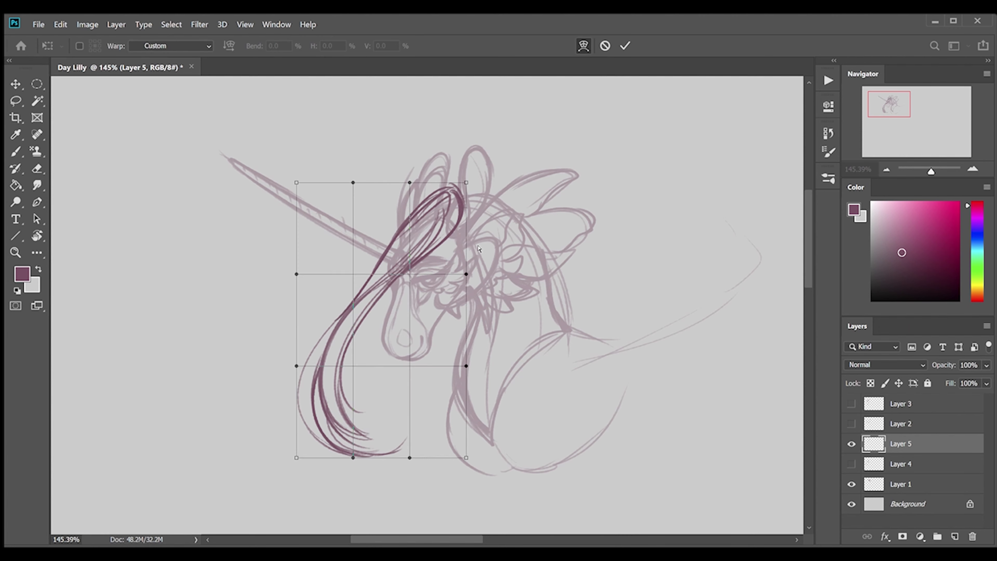
{"action": "left_click_drag", "start_coordinate": [296, 456], "coordinate": [251, 463]}
{"action": "mouse_move", "coordinate": [306, 440]}
{"action": "left_mouse_down"}
{"action": "mouse_move", "coordinate": [345, 463]}
{"action": "mouse_move", "coordinate": [322, 452]}
{"action": "left_mouse_up"}
{"action": "key", "text": "Return"}
{"action": "key", "text": "b"}
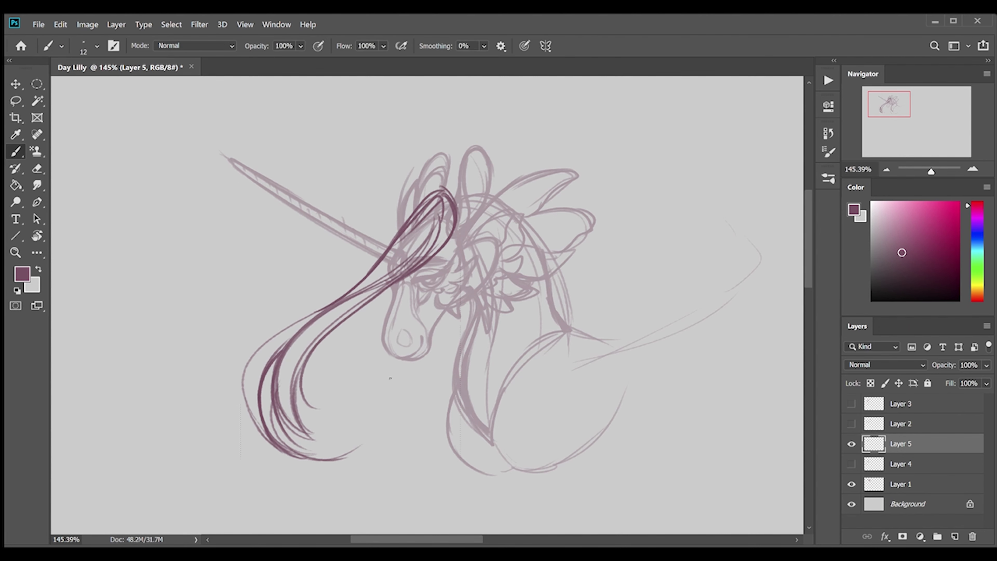
{"action": "left_click_drag", "start_coordinate": [446, 233], "coordinate": [388, 389]}
{"action": "left_click_drag", "start_coordinate": [298, 346], "coordinate": [355, 460]}
{"action": "key", "text": "ctrl+z"}
{"action": "key", "text": "ctrl+z"}
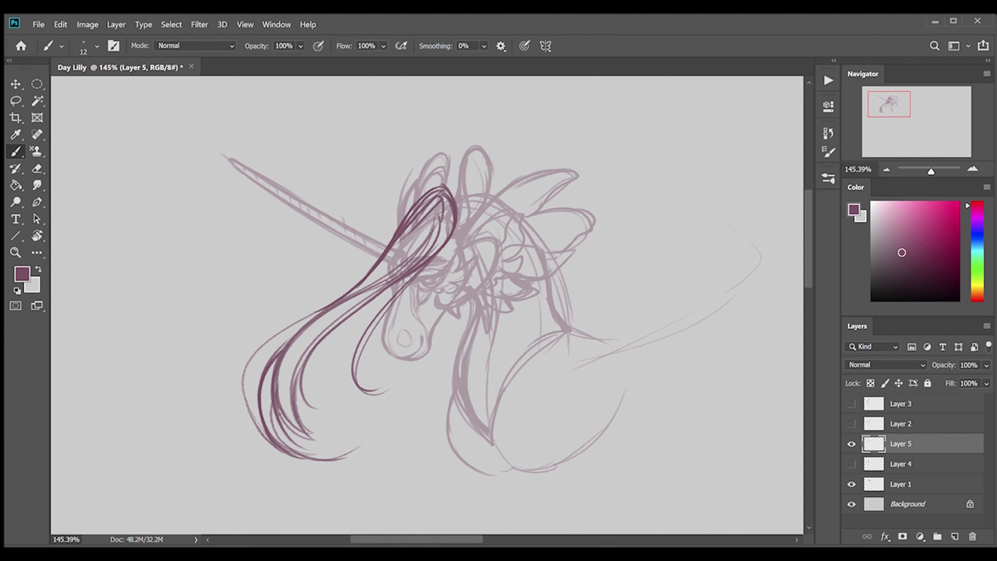
Add an S-curve strand, a long sweeping strand, and a loop at lower left.
{"action": "left_click_drag", "start_coordinate": [445, 399], "coordinate": [310, 532]}
{"action": "left_click_drag", "start_coordinate": [493, 275], "coordinate": [235, 416]}
{"action": "left_click_drag", "start_coordinate": [259, 385], "coordinate": [254, 510]}
{"action": "left_click_drag", "start_coordinate": [448, 183], "coordinate": [562, 314]}
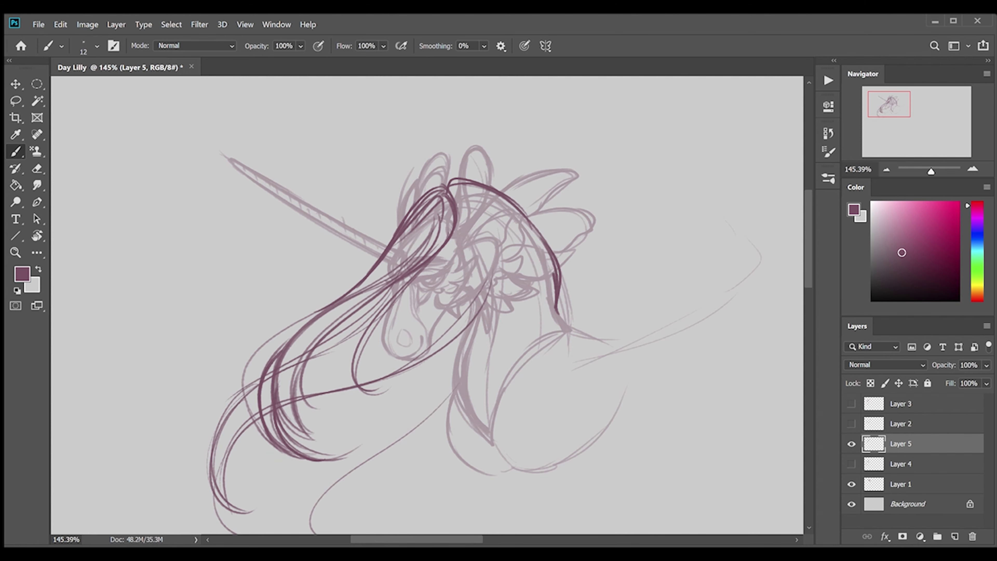
{"action": "scroll", "coordinate": [431, 275], "scroll_direction": "down", "scroll_amount": 3}
{"action": "left_click_drag", "start_coordinate": [559, 196], "coordinate": [527, 336]}
Draw curls, loops and long mane strands down the right side of the face.
{"action": "left_click_drag", "start_coordinate": [544, 231], "coordinate": [432, 416]}
{"action": "left_click_drag", "start_coordinate": [526, 185], "coordinate": [494, 231]}
{"action": "left_click_drag", "start_coordinate": [562, 212], "coordinate": [565, 357]}
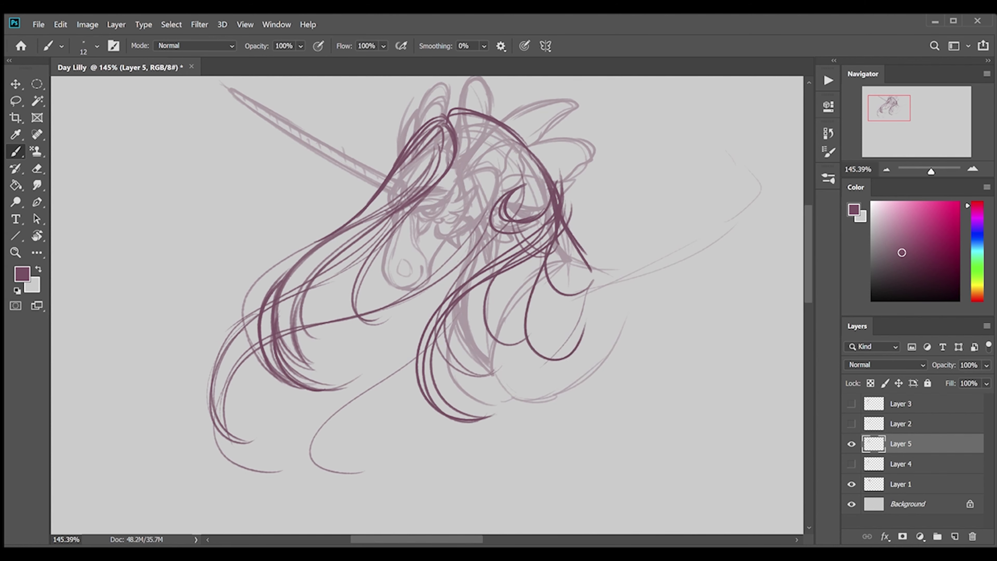
{"action": "left_click_drag", "start_coordinate": [594, 267], "coordinate": [491, 393]}
{"action": "key", "text": "ctrl+z"}
{"action": "left_click_drag", "start_coordinate": [522, 236], "coordinate": [451, 412]}
{"action": "left_click_drag", "start_coordinate": [550, 244], "coordinate": [432, 412]}
Add large hair loops at lower left and fade the Layer 5 mane.
{"action": "mouse_move", "coordinate": [416, 377]}
{"action": "left_mouse_down"}
{"action": "mouse_move", "coordinate": [369, 506]}
{"action": "mouse_move", "coordinate": [380, 463]}
{"action": "left_mouse_up"}
{"action": "left_click_drag", "start_coordinate": [444, 204], "coordinate": [282, 435]}
{"action": "left_click_drag", "start_coordinate": [251, 373], "coordinate": [383, 507]}
On a new layer, sweep cleaner mane strands from the forehead down the left side.
{"action": "key", "text": "ctrl+shift+alt+n"}
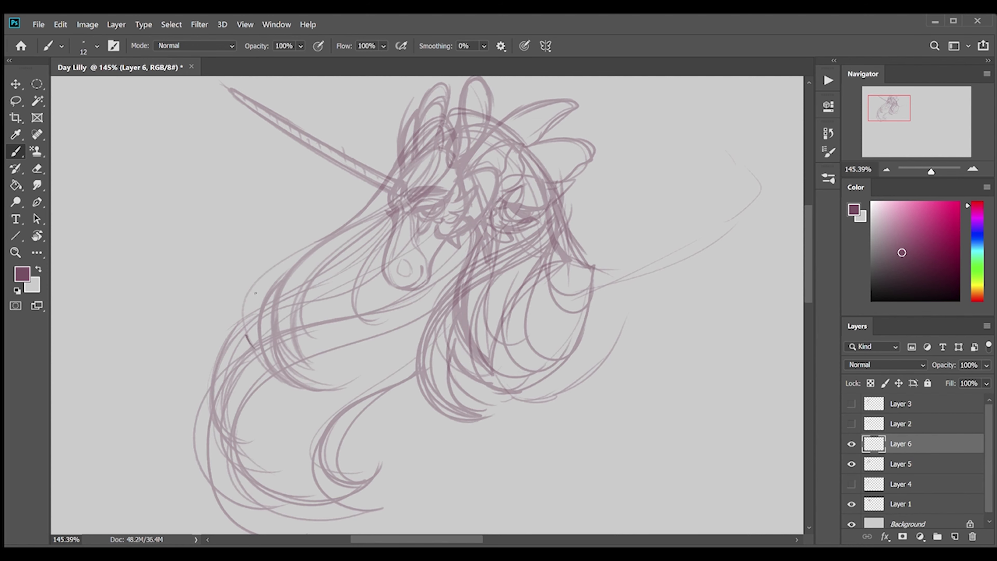
{"action": "mouse_move", "coordinate": [242, 308]}
{"action": "left_mouse_down"}
{"action": "mouse_move", "coordinate": [457, 155]}
{"action": "mouse_move", "coordinate": [365, 330]}
{"action": "left_mouse_up"}
{"action": "left_click_drag", "start_coordinate": [436, 157], "coordinate": [314, 358]}
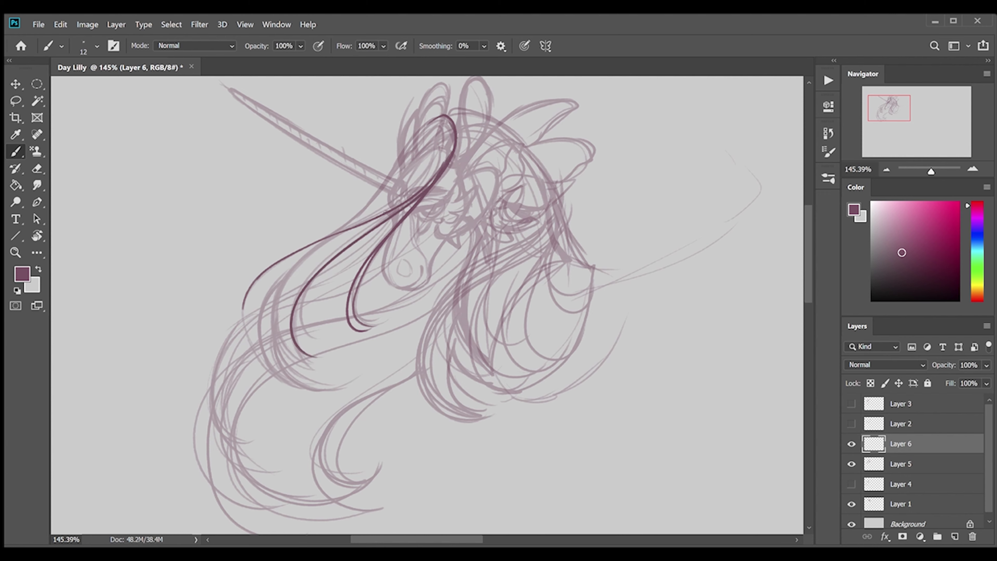
{"action": "left_click_drag", "start_coordinate": [365, 221], "coordinate": [310, 379]}
{"action": "left_click_drag", "start_coordinate": [271, 271], "coordinate": [252, 354]}
{"action": "left_click_drag", "start_coordinate": [310, 379], "coordinate": [335, 248]}
{"action": "left_click_drag", "start_coordinate": [459, 104], "coordinate": [365, 213]}
Add spiral curls on the forehead and lower left, plus a long strand.
{"action": "left_click_drag", "start_coordinate": [469, 157], "coordinate": [455, 185]}
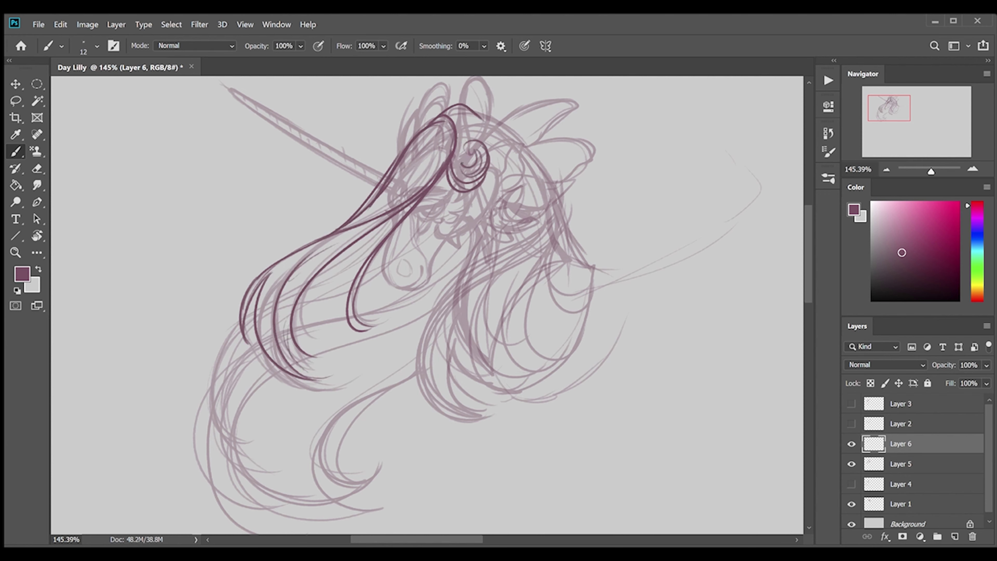
{"action": "mouse_move", "coordinate": [448, 122]}
{"action": "left_mouse_down"}
{"action": "mouse_move", "coordinate": [365, 212]}
{"action": "mouse_move", "coordinate": [463, 135]}
{"action": "left_mouse_up"}
{"action": "mouse_move", "coordinate": [263, 282]}
{"action": "left_mouse_down"}
{"action": "mouse_move", "coordinate": [310, 349]}
{"action": "mouse_move", "coordinate": [345, 338]}
{"action": "left_mouse_up"}
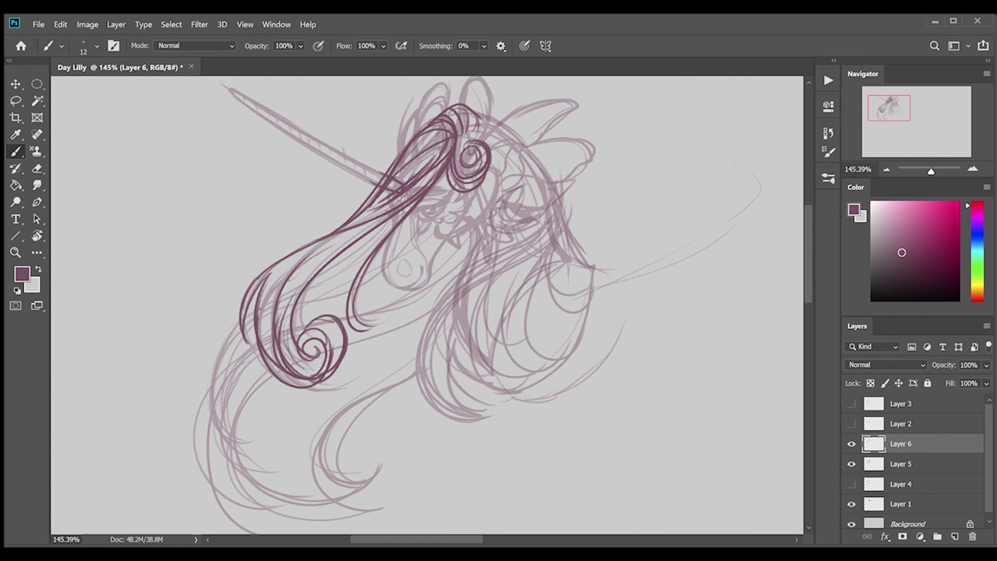
{"action": "left_click_drag", "start_coordinate": [259, 314], "coordinate": [392, 180]}
{"action": "mouse_move", "coordinate": [353, 243]}
{"action": "left_mouse_down"}
{"action": "mouse_move", "coordinate": [259, 439]}
{"action": "mouse_move", "coordinate": [211, 408]}
{"action": "left_mouse_up"}
Draw a curl by the right eye and mane strands with a loop down the right side.
{"action": "left_click_drag", "start_coordinate": [557, 200], "coordinate": [510, 214]}
{"action": "mouse_move", "coordinate": [550, 206]}
{"action": "left_mouse_down"}
{"action": "mouse_move", "coordinate": [420, 334]}
{"action": "mouse_move", "coordinate": [432, 418]}
{"action": "left_mouse_up"}
{"action": "left_click_drag", "start_coordinate": [549, 236], "coordinate": [471, 393]}
{"action": "mouse_move", "coordinate": [588, 267]}
{"action": "left_mouse_down"}
{"action": "mouse_move", "coordinate": [556, 234]}
{"action": "mouse_move", "coordinate": [511, 387]}
{"action": "left_mouse_up"}
{"action": "left_click_drag", "start_coordinate": [560, 236], "coordinate": [592, 271]}
{"action": "left_click_drag", "start_coordinate": [593, 275], "coordinate": [565, 363]}
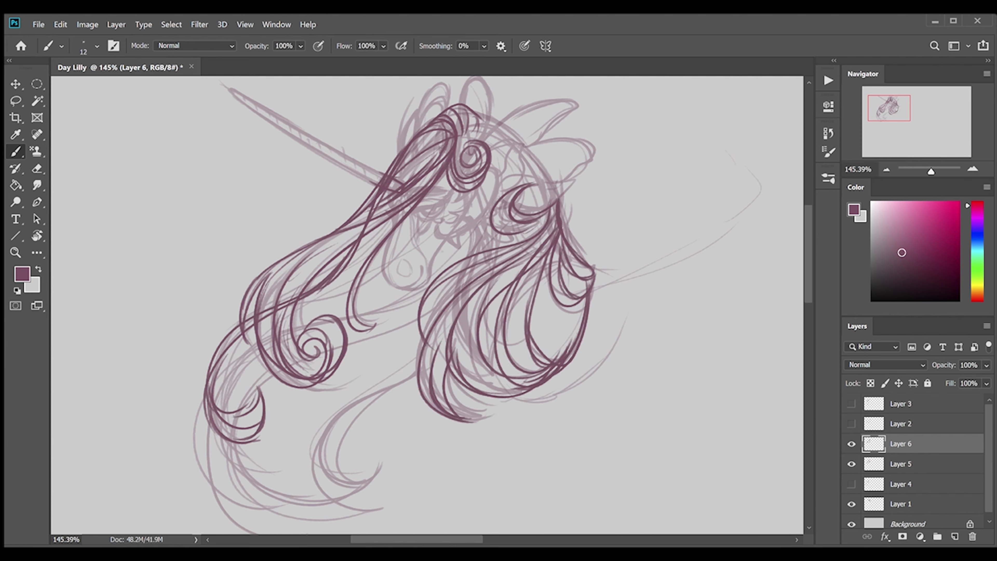
Add curls at the lower left and lower centre, then hide the faded Layer 5 sketch.
{"action": "left_click_drag", "start_coordinate": [256, 334], "coordinate": [212, 450]}
{"action": "left_click_drag", "start_coordinate": [212, 449], "coordinate": [275, 506]}
{"action": "left_click_drag", "start_coordinate": [275, 468], "coordinate": [329, 499]}
{"action": "left_click_drag", "start_coordinate": [471, 259], "coordinate": [224, 409]}
{"action": "left_click_drag", "start_coordinate": [418, 367], "coordinate": [367, 459]}
{"action": "left_click_drag", "start_coordinate": [416, 370], "coordinate": [359, 483]}
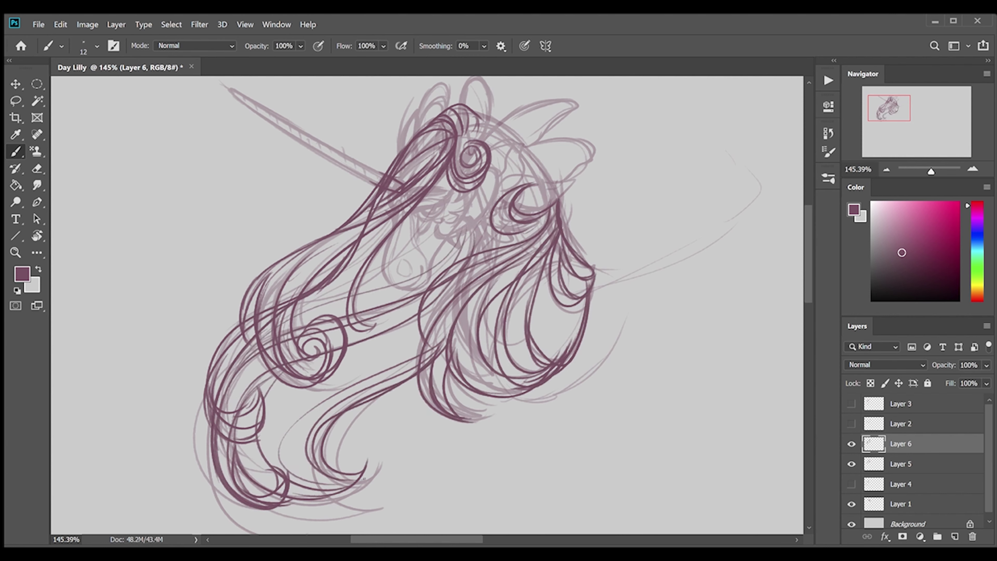
{"action": "left_click_drag", "start_coordinate": [428, 336], "coordinate": [283, 479]}
{"action": "left_click", "coordinate": [851, 464]}
Switch to the Eraser tool with the E shortcut.
{"action": "key", "text": "e"}
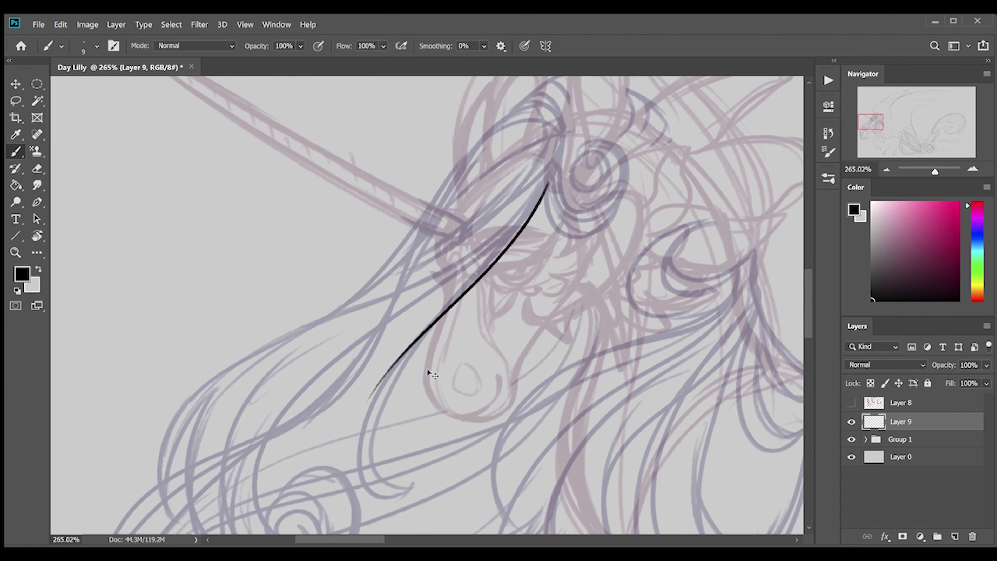
Extend the black forehead stroke, resize it with Free Transform, and ink a spiral at its end.
{"action": "left_click_drag", "start_coordinate": [531, 199], "coordinate": [451, 300]}
{"action": "key", "text": "v"}
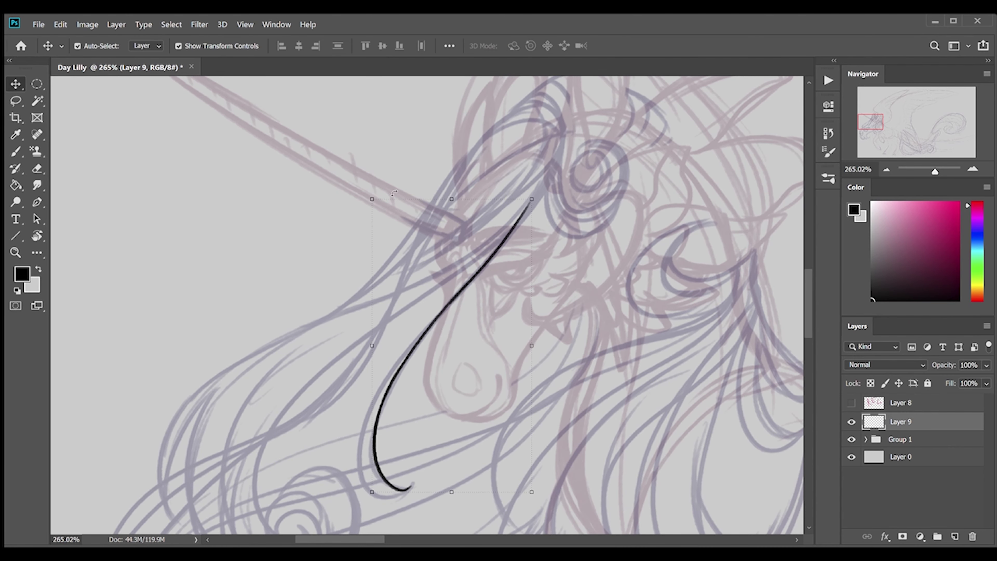
{"action": "key", "text": "ctrl+t"}
{"action": "key", "text": "Return"}
{"action": "key", "text": "b"}
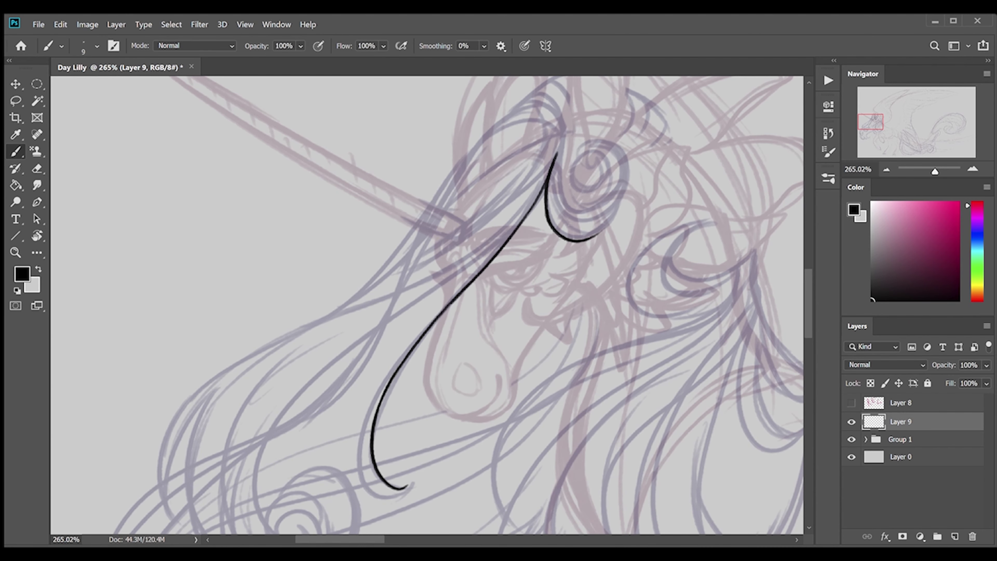
{"action": "mouse_move", "coordinate": [591, 161]}
{"action": "left_mouse_down"}
{"action": "mouse_move", "coordinate": [600, 231]}
{"action": "mouse_move", "coordinate": [582, 293]}
{"action": "left_mouse_up"}
{"action": "scroll", "coordinate": [592, 114], "scroll_direction": "up", "scroll_amount": 3}
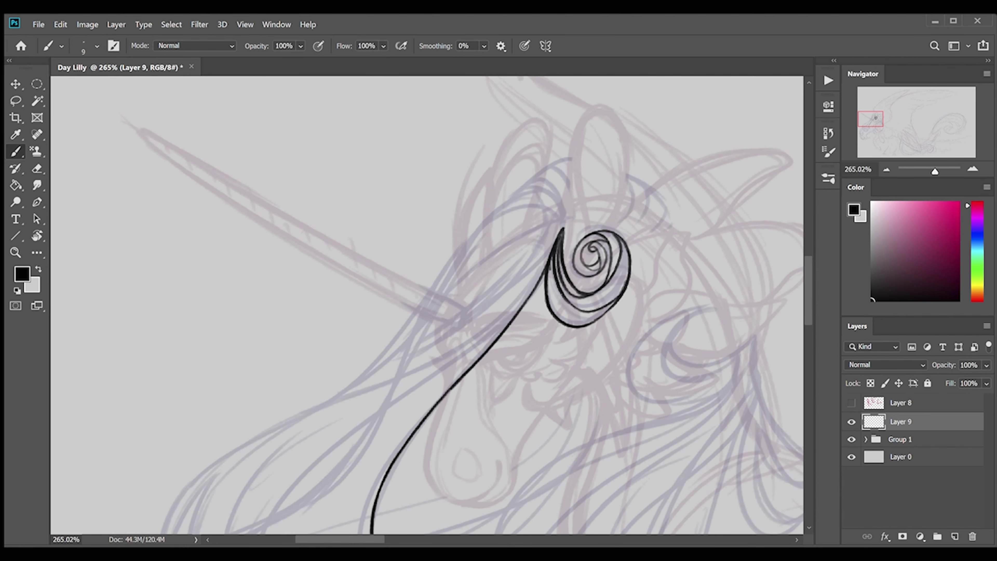
Redraw the upper hair stroke curving higher and ink fur strokes inside the ear.
{"action": "key", "text": "e"}
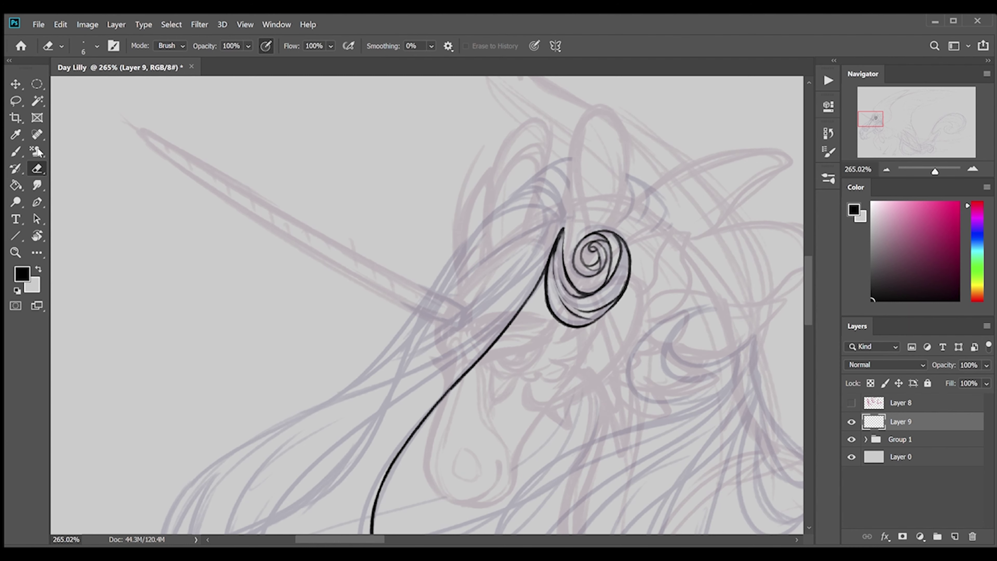
{"action": "left_click", "coordinate": [16, 151]}
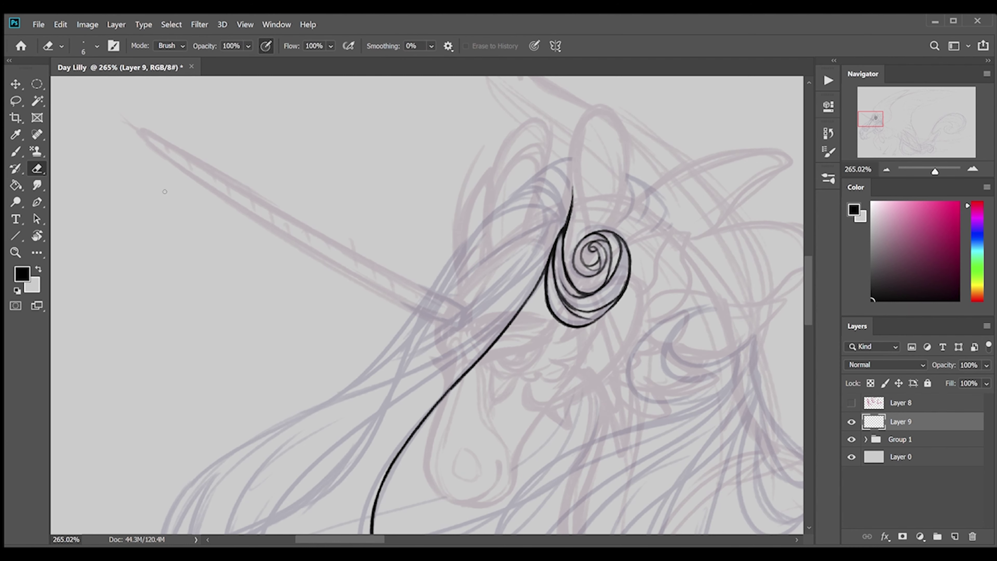
{"action": "left_click_drag", "start_coordinate": [589, 110], "coordinate": [571, 196]}
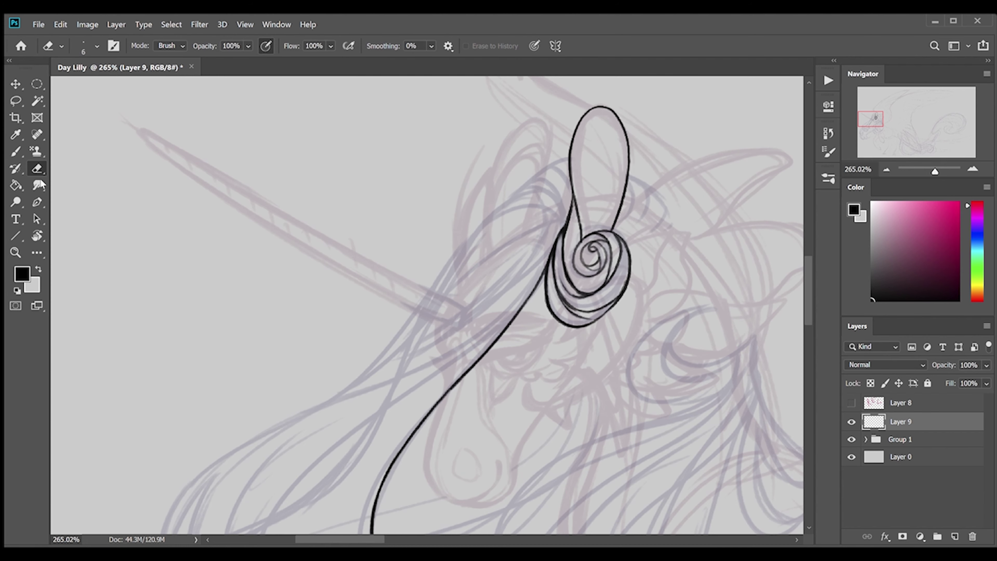
{"action": "left_click_drag", "start_coordinate": [581, 147], "coordinate": [608, 227]}
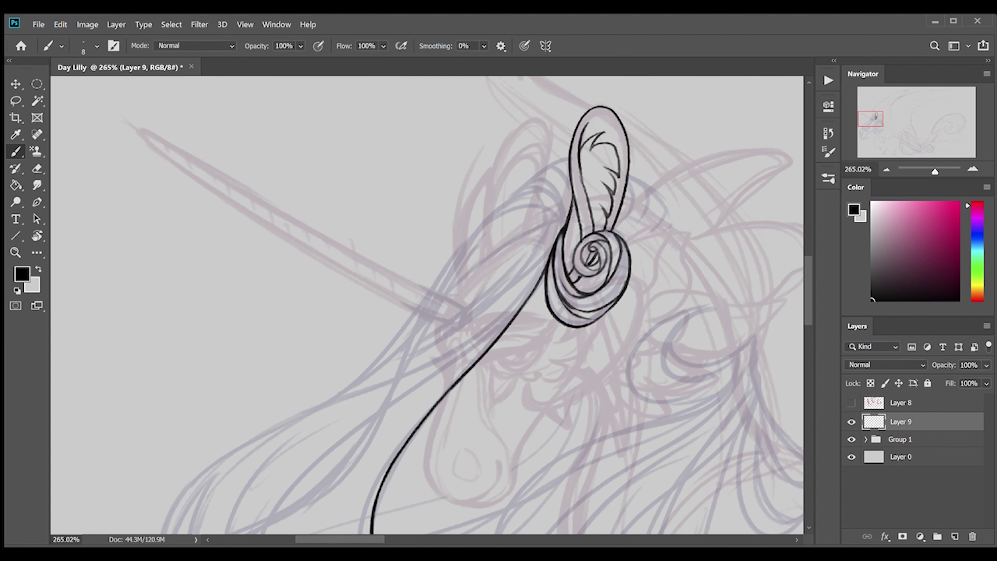
{"action": "left_click_drag", "start_coordinate": [603, 169], "coordinate": [607, 227]}
Double the first strand's outline, ink long left strands, and redo the spiral tighter with an outer arc.
{"action": "scroll", "coordinate": [375, 399], "scroll_direction": "down", "scroll_amount": 2}
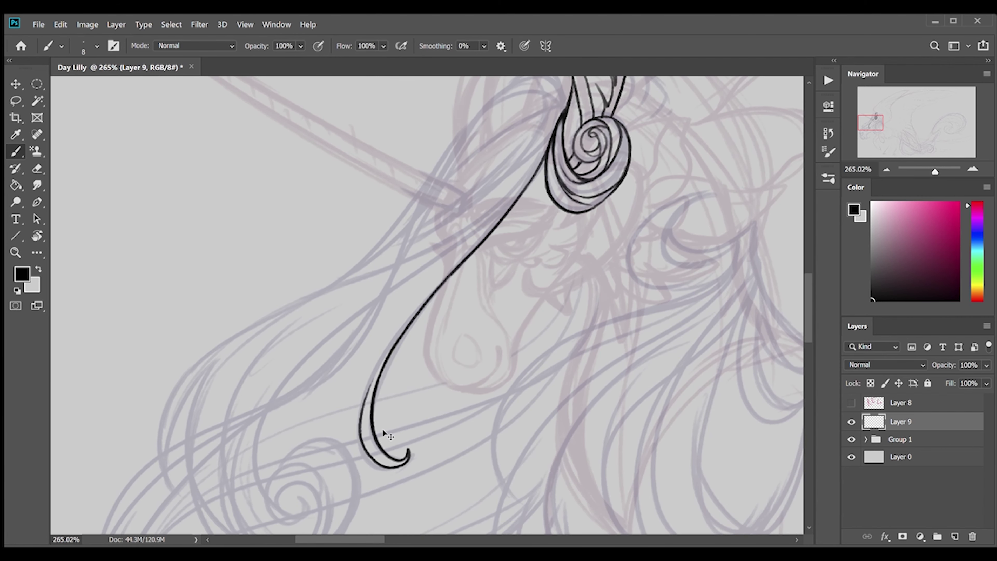
{"action": "mouse_move", "coordinate": [357, 444]}
{"action": "left_mouse_down"}
{"action": "mouse_move", "coordinate": [495, 222]}
{"action": "mouse_move", "coordinate": [260, 488]}
{"action": "left_mouse_up"}
{"action": "left_click_drag", "start_coordinate": [251, 318], "coordinate": [234, 375]}
{"action": "key", "text": "ctrl+z"}
{"action": "mouse_move", "coordinate": [335, 287]}
{"action": "left_mouse_down"}
{"action": "mouse_move", "coordinate": [169, 491]}
{"action": "mouse_move", "coordinate": [549, 126]}
{"action": "left_mouse_up"}
{"action": "scroll", "coordinate": [236, 314], "scroll_direction": "down", "scroll_amount": 3}
{"action": "mouse_move", "coordinate": [179, 426]}
{"action": "left_mouse_down"}
{"action": "mouse_move", "coordinate": [204, 303]}
{"action": "mouse_move", "coordinate": [292, 418]}
{"action": "mouse_move", "coordinate": [287, 497]}
{"action": "left_mouse_up"}
{"action": "key", "text": "ctrl+z"}
{"action": "mouse_move", "coordinate": [273, 405]}
{"action": "left_mouse_down"}
{"action": "mouse_move", "coordinate": [310, 497]}
{"action": "mouse_move", "coordinate": [355, 215]}
{"action": "left_mouse_up"}
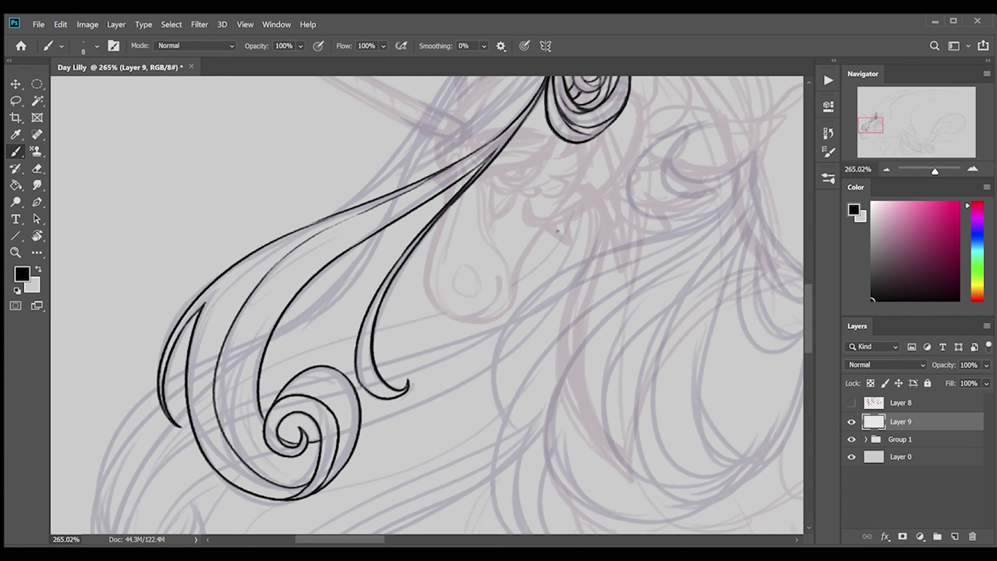
Ink several hair strands leading to the upper spiral and start a long horn line.
{"action": "scroll", "coordinate": [557, 231], "scroll_direction": "up", "scroll_amount": 3}
{"action": "left_click_drag", "start_coordinate": [350, 300], "coordinate": [497, 182]}
{"action": "key", "text": "ctrl+z"}
{"action": "left_click_drag", "start_coordinate": [432, 197], "coordinate": [561, 114]}
{"action": "left_click_drag", "start_coordinate": [349, 300], "coordinate": [553, 137]}
{"action": "left_click_drag", "start_coordinate": [469, 178], "coordinate": [563, 123]}
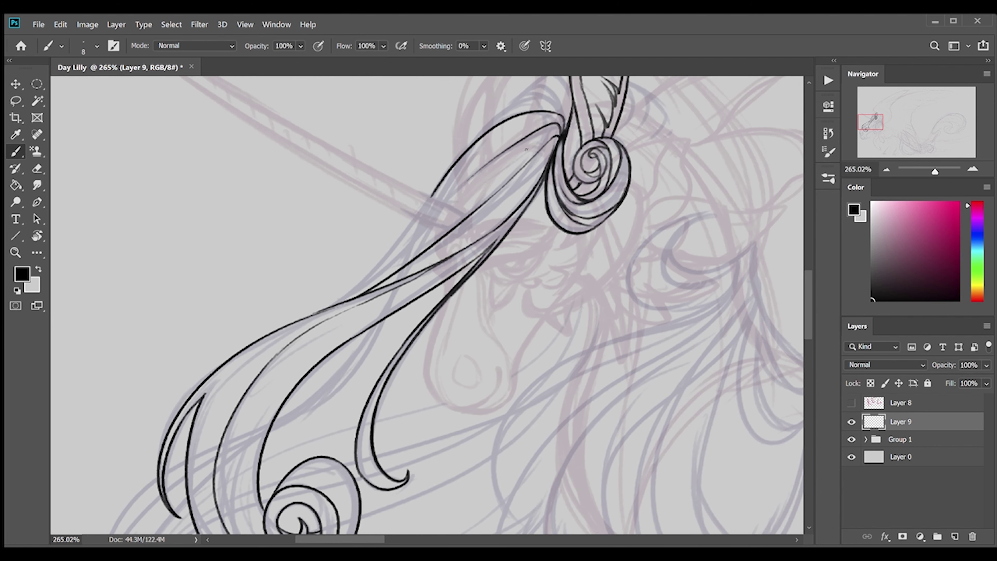
{"action": "left_click_drag", "start_coordinate": [420, 254], "coordinate": [550, 142]}
{"action": "scroll", "coordinate": [393, 275], "scroll_direction": "up", "scroll_amount": 3}
{"action": "left_click_drag", "start_coordinate": [139, 132], "coordinate": [345, 255]}
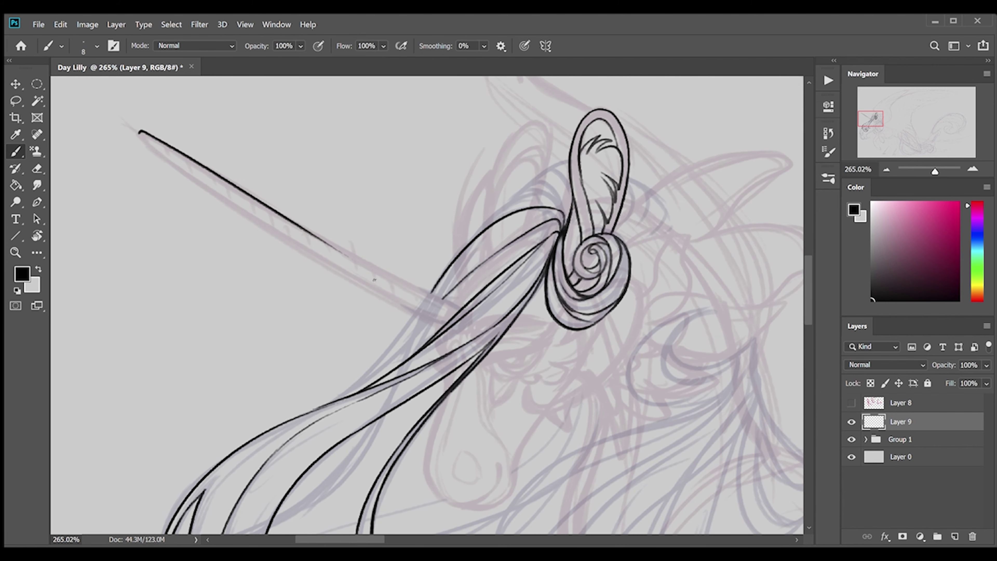
Redraw the horn with a longer upper line and an inked lower edge.
{"action": "key", "text": "ctrl+z"}
{"action": "left_click_drag", "start_coordinate": [140, 132], "coordinate": [444, 303]}
{"action": "left_click_drag", "start_coordinate": [140, 133], "coordinate": [443, 324]}
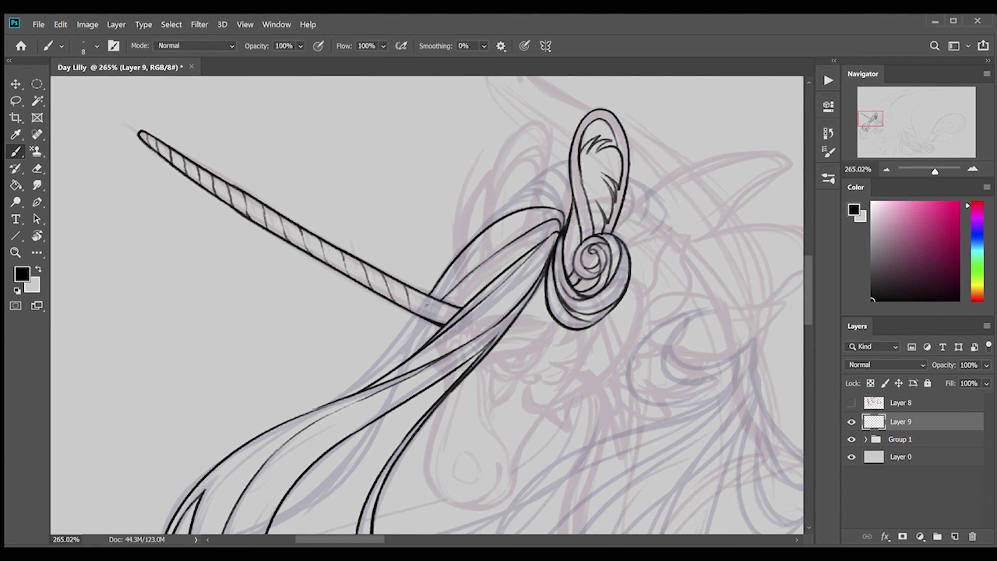
Ink a strand up to the horn base, recurve the upper strand, and add the face line below the curl.
{"action": "left_click_drag", "start_coordinate": [329, 402], "coordinate": [417, 316]}
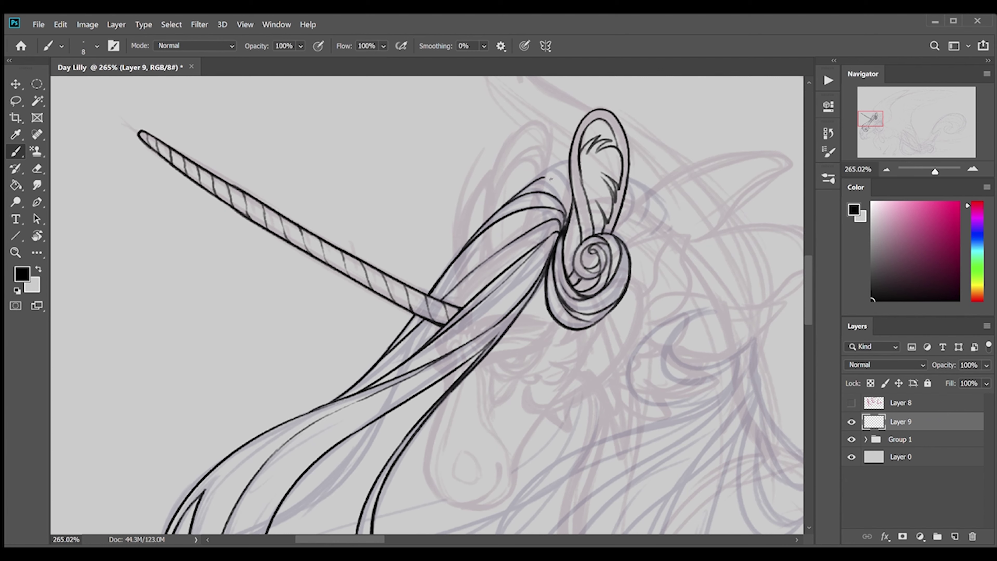
{"action": "key", "text": "ctrl+z"}
{"action": "left_click_drag", "start_coordinate": [503, 203], "coordinate": [565, 211]}
{"action": "scroll", "coordinate": [428, 307], "scroll_direction": "down", "scroll_amount": 3}
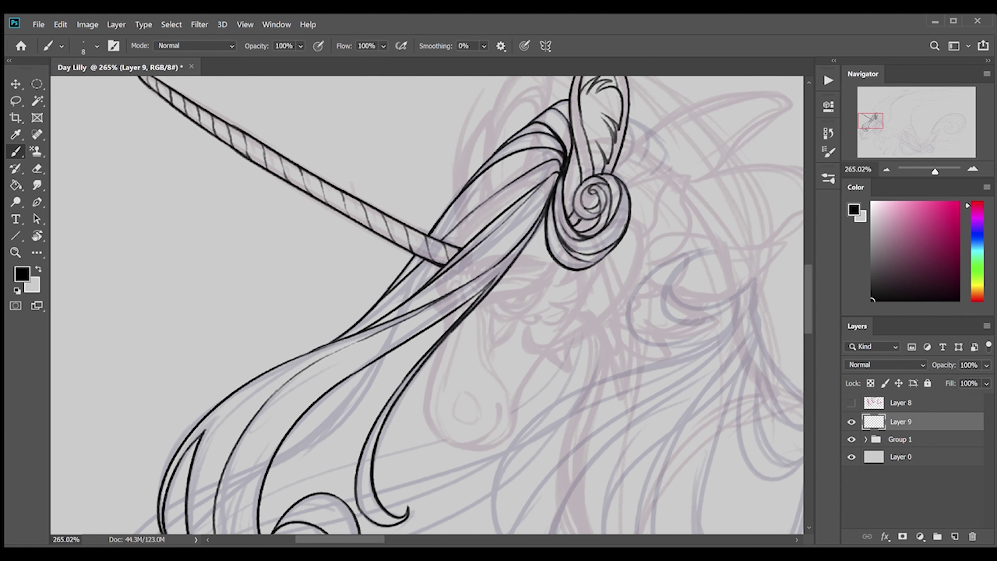
{"action": "left_click_drag", "start_coordinate": [565, 253], "coordinate": [543, 281]}
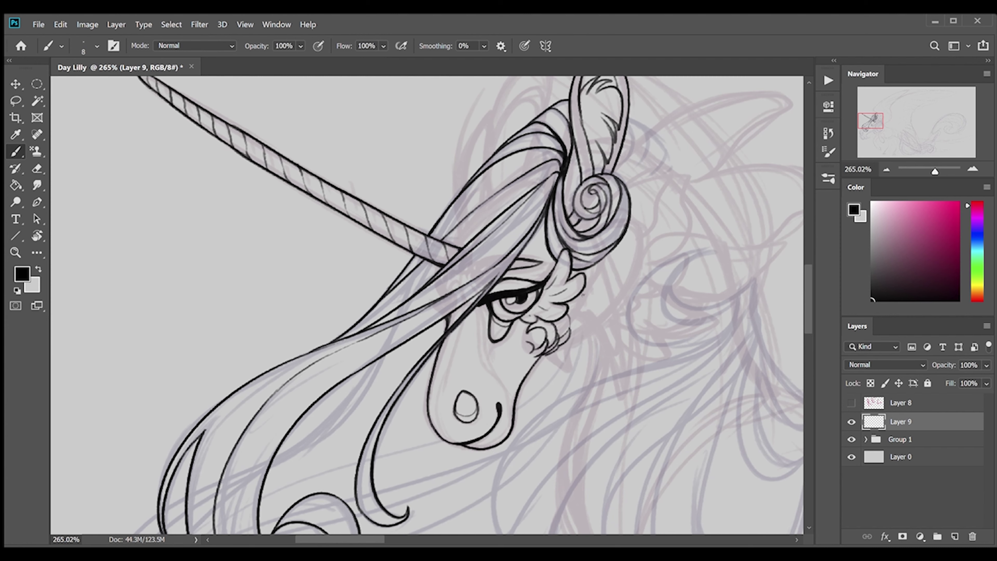
Redo the tuft lines near the eye and ink small petal shapes right of and below the curl.
{"action": "key", "text": "ctrl+z"}
{"action": "left_click_drag", "start_coordinate": [562, 334], "coordinate": [541, 359]}
{"action": "left_click_drag", "start_coordinate": [575, 313], "coordinate": [565, 348]}
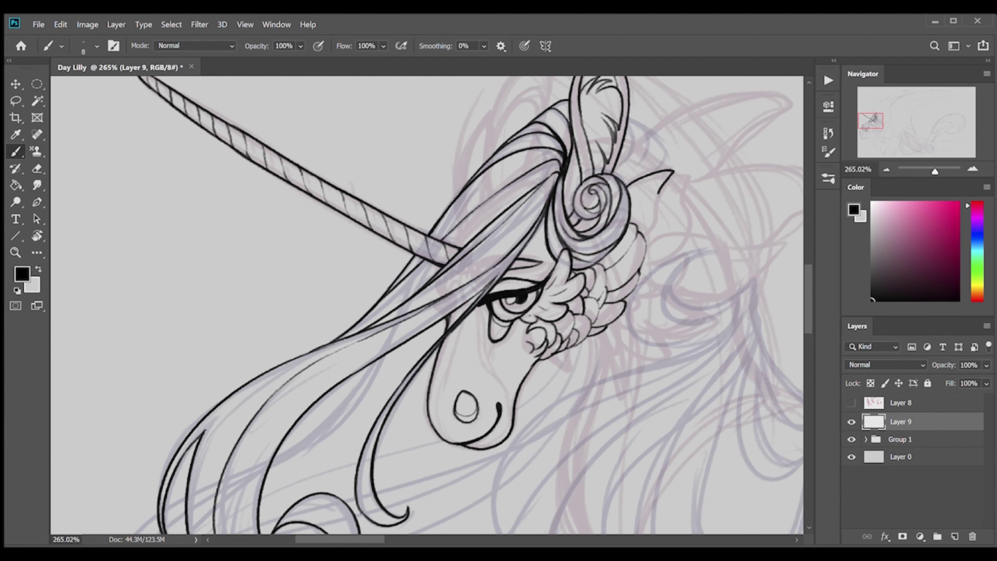
{"action": "key", "text": "ctrl+z"}
{"action": "left_click_drag", "start_coordinate": [627, 182], "coordinate": [648, 238]}
{"action": "left_click_drag", "start_coordinate": [667, 184], "coordinate": [684, 259]}
{"action": "left_click_drag", "start_coordinate": [643, 263], "coordinate": [667, 290]}
Ink two large petal shapes, the lower petal outlines, and a second ear on the left.
{"action": "mouse_move", "coordinate": [620, 157]}
{"action": "left_mouse_down"}
{"action": "mouse_move", "coordinate": [689, 191]}
{"action": "mouse_move", "coordinate": [499, 189]}
{"action": "left_mouse_up"}
{"action": "left_click_drag", "start_coordinate": [499, 188], "coordinate": [590, 232]}
{"action": "left_click_drag", "start_coordinate": [494, 265], "coordinate": [448, 346]}
{"action": "key", "text": "ctrl+z"}
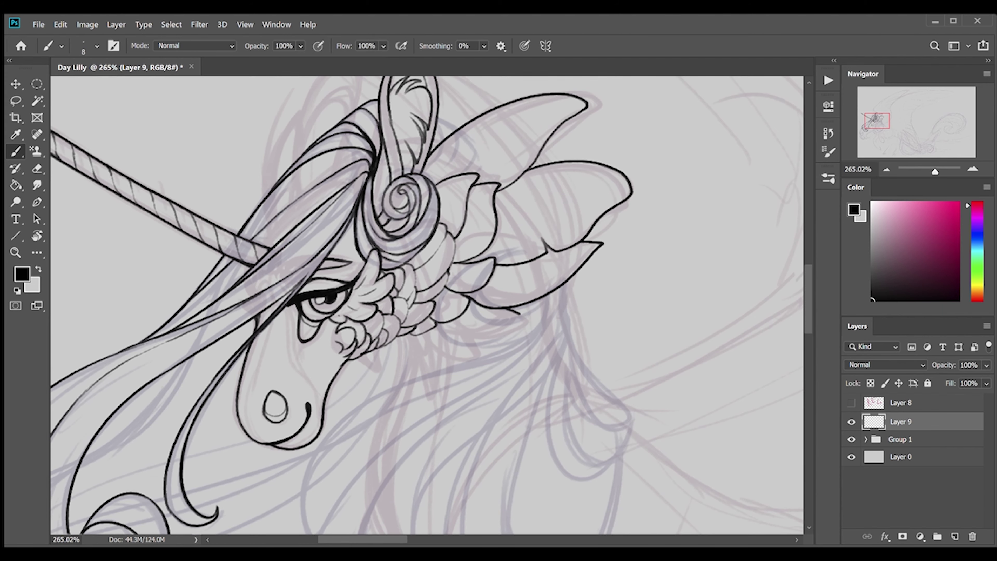
{"action": "mouse_move", "coordinate": [533, 314]}
{"action": "left_mouse_down"}
{"action": "mouse_move", "coordinate": [407, 361]}
{"action": "mouse_move", "coordinate": [381, 349]}
{"action": "left_mouse_up"}
{"action": "left_click_drag", "start_coordinate": [431, 275], "coordinate": [432, 344]}
{"action": "left_click_drag", "start_coordinate": [295, 230], "coordinate": [354, 177]}
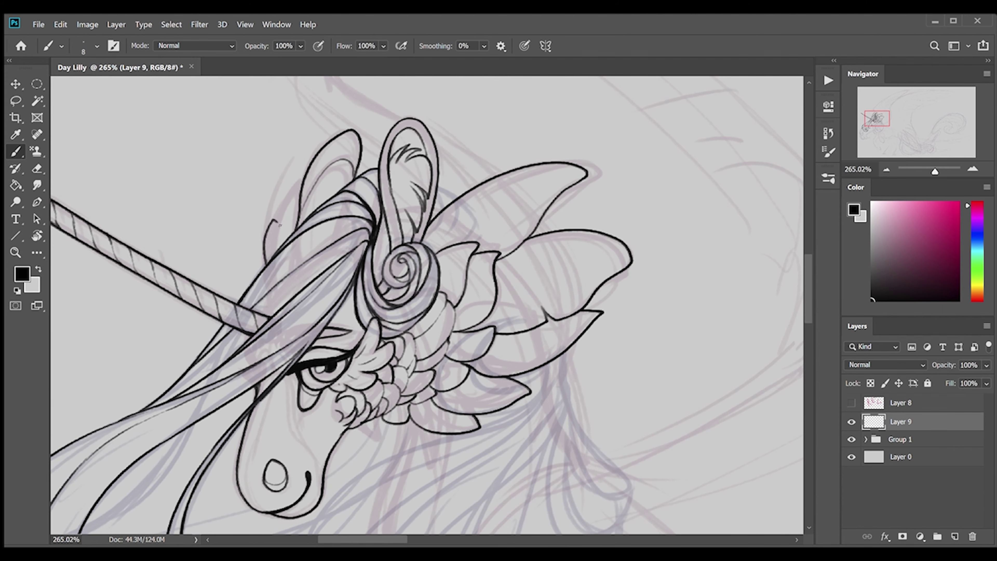
Add inner-ear lines and a long neck line.
{"action": "scroll", "coordinate": [807, 306], "scroll_direction": "down", "scroll_amount": 5}
{"action": "key", "text": "e"}
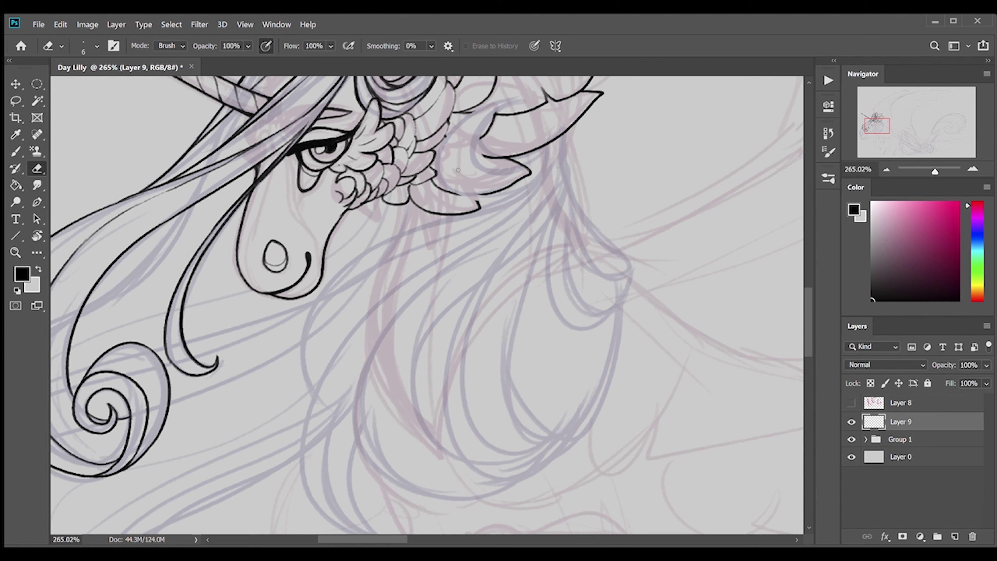
{"action": "key", "text": "b"}
{"action": "mouse_move", "coordinate": [510, 185]}
{"action": "left_mouse_down"}
{"action": "mouse_move", "coordinate": [477, 197]}
{"action": "mouse_move", "coordinate": [496, 108]}
{"action": "mouse_move", "coordinate": [470, 173]}
{"action": "left_mouse_up"}
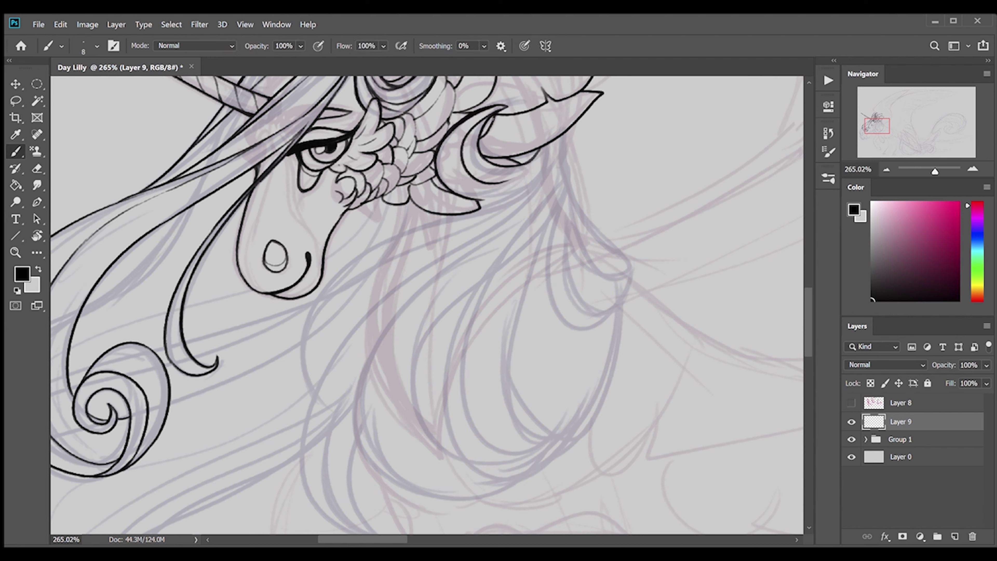
{"action": "left_click_drag", "start_coordinate": [546, 147], "coordinate": [483, 161]}
{"action": "left_click_drag", "start_coordinate": [524, 195], "coordinate": [317, 389]}
Ink long hair locks down the right side with strokes at their bottom ends.
{"action": "key", "text": "e"}
{"action": "left_click", "coordinate": [15, 150]}
{"action": "left_click_drag", "start_coordinate": [565, 134], "coordinate": [579, 440]}
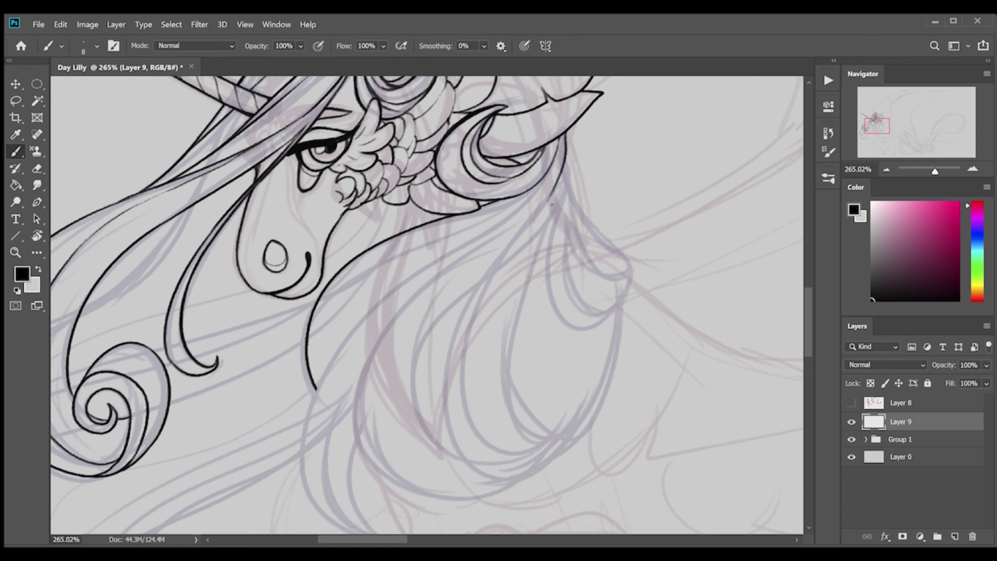
{"action": "left_click_drag", "start_coordinate": [561, 157], "coordinate": [527, 430]}
{"action": "left_click_drag", "start_coordinate": [528, 443], "coordinate": [580, 439]}
{"action": "left_click_drag", "start_coordinate": [522, 430], "coordinate": [579, 442]}
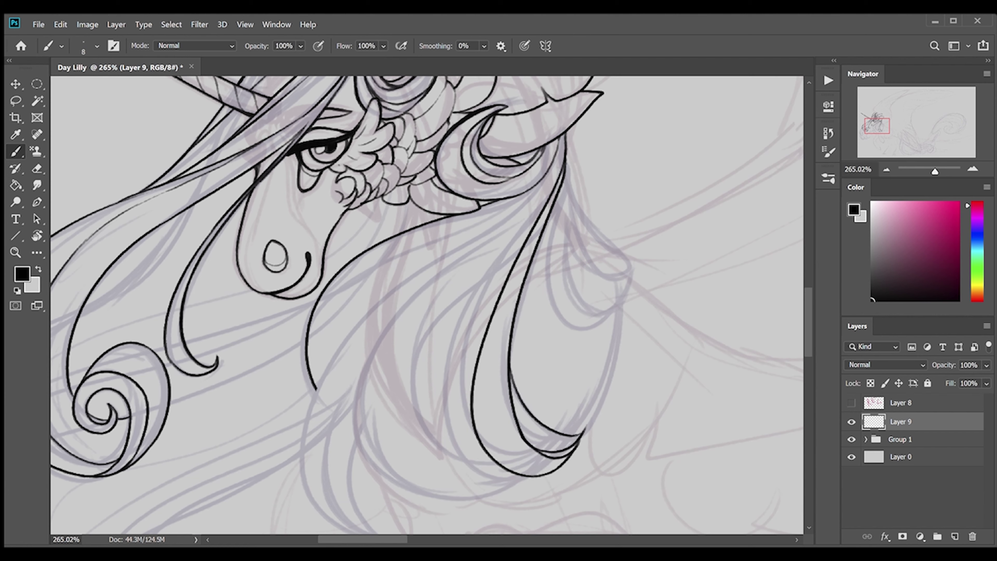
{"action": "left_click_drag", "start_coordinate": [510, 363], "coordinate": [587, 429]}
Ink a curling lock at the upper right with inner strands and a long lock line.
{"action": "left_click_drag", "start_coordinate": [566, 163], "coordinate": [598, 303]}
{"action": "mouse_move", "coordinate": [569, 182]}
{"action": "left_mouse_down"}
{"action": "mouse_move", "coordinate": [630, 271]}
{"action": "mouse_move", "coordinate": [622, 276]}
{"action": "left_mouse_up"}
{"action": "mouse_move", "coordinate": [562, 196]}
{"action": "left_mouse_down"}
{"action": "mouse_move", "coordinate": [608, 304]}
{"action": "mouse_move", "coordinate": [581, 434]}
{"action": "left_mouse_up"}
{"action": "key", "text": "ctrl+z"}
{"action": "left_click_drag", "start_coordinate": [565, 175], "coordinate": [554, 320]}
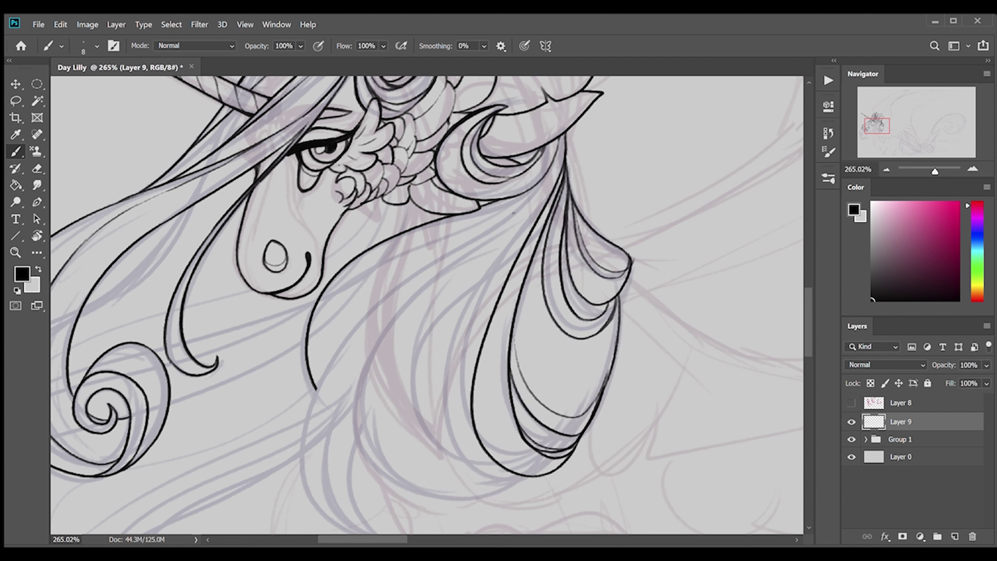
{"action": "left_click_drag", "start_coordinate": [376, 308], "coordinate": [319, 516]}
{"action": "left_click_drag", "start_coordinate": [551, 167], "coordinate": [322, 375]}
Ink long strands through the middle locks and a curve across their bottom.
{"action": "scroll", "coordinate": [510, 236], "scroll_direction": "down", "scroll_amount": 1}
{"action": "scroll", "coordinate": [510, 236], "scroll_direction": "down", "scroll_amount": 4}
{"action": "left_click_drag", "start_coordinate": [551, 138], "coordinate": [460, 363]}
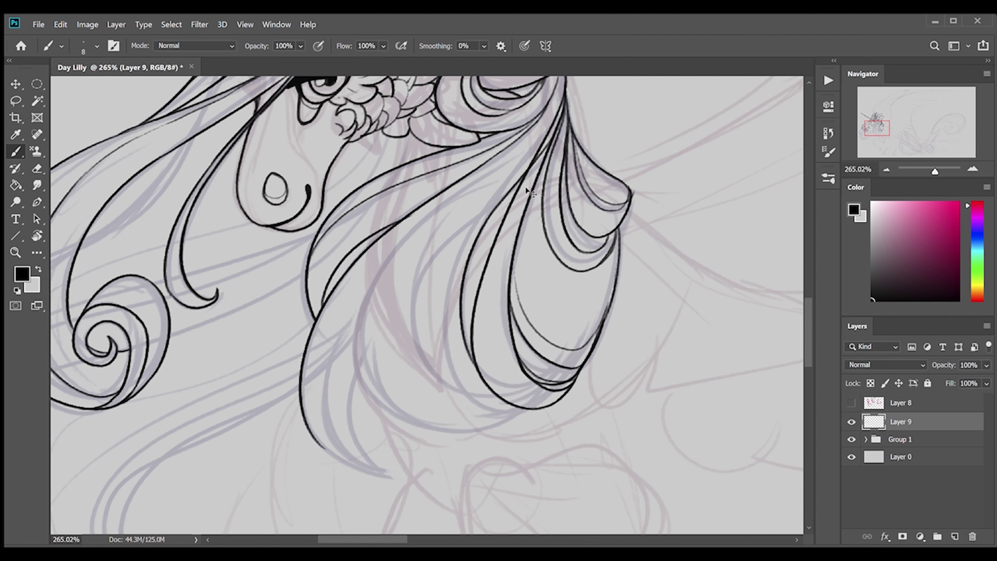
{"action": "left_click_drag", "start_coordinate": [553, 118], "coordinate": [452, 390]}
{"action": "left_click_drag", "start_coordinate": [512, 174], "coordinate": [474, 408]}
{"action": "left_click_drag", "start_coordinate": [453, 184], "coordinate": [393, 428]}
{"action": "left_click_drag", "start_coordinate": [528, 411], "coordinate": [353, 456]}
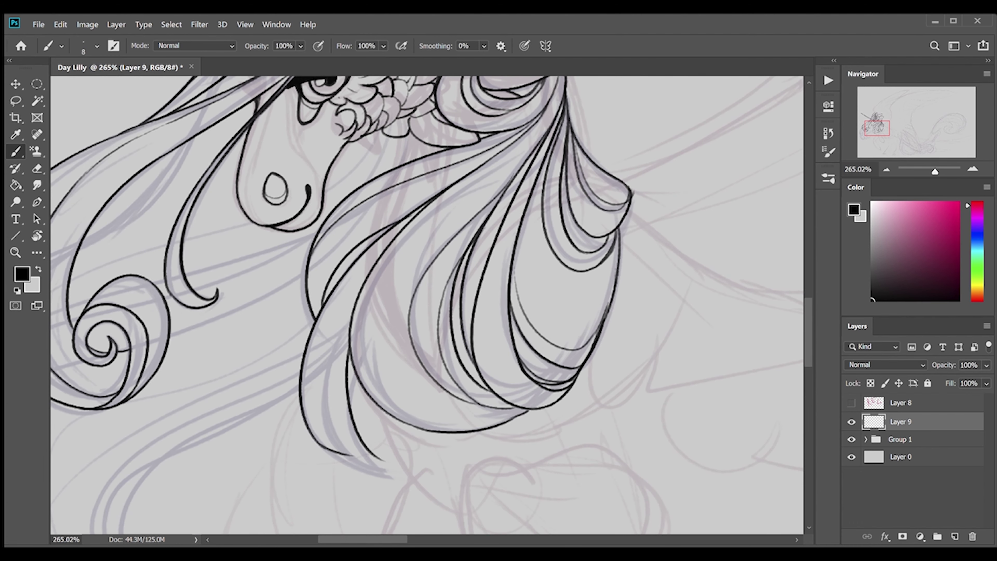
Select the background around the line art with the Magic Wand and add a new empty layer.
{"action": "key", "text": "z"}
{"action": "left_click_drag", "start_coordinate": [593, 401], "coordinate": [232, 439]}
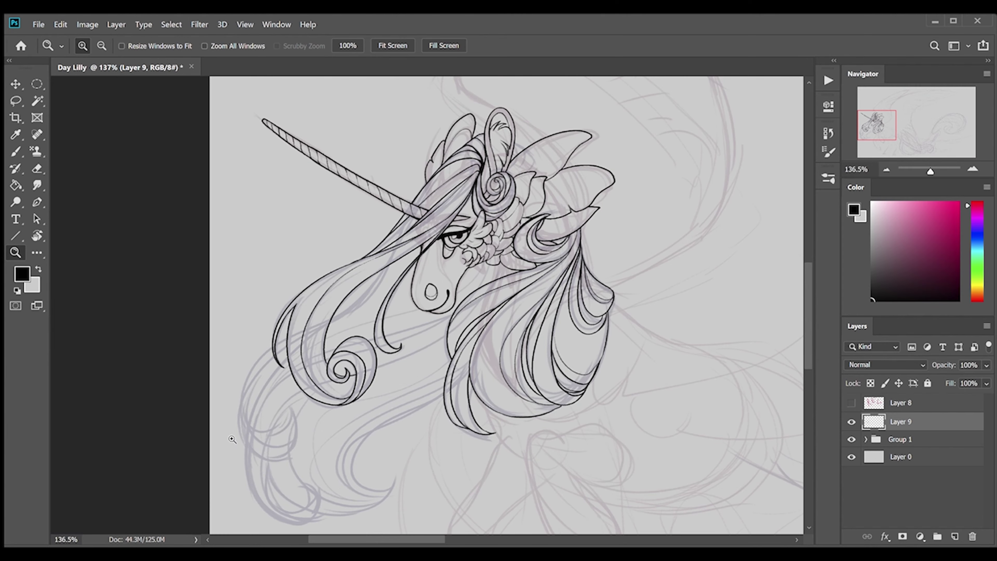
{"action": "scroll", "coordinate": [541, 479], "scroll_direction": "up", "scroll_amount": 2}
{"action": "key", "text": "b"}
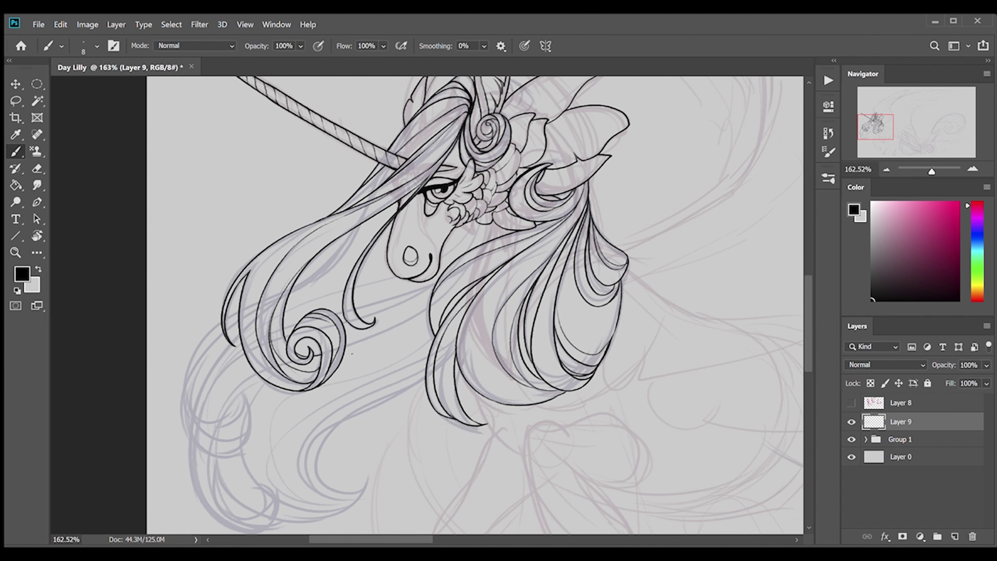
{"action": "key", "text": "w"}
{"action": "left_click", "coordinate": [207, 204]}
{"action": "left_click", "coordinate": [954, 536]}
{"action": "scroll", "coordinate": [474, 304], "scroll_direction": "up", "scroll_amount": 3}
{"action": "key", "text": "b"}
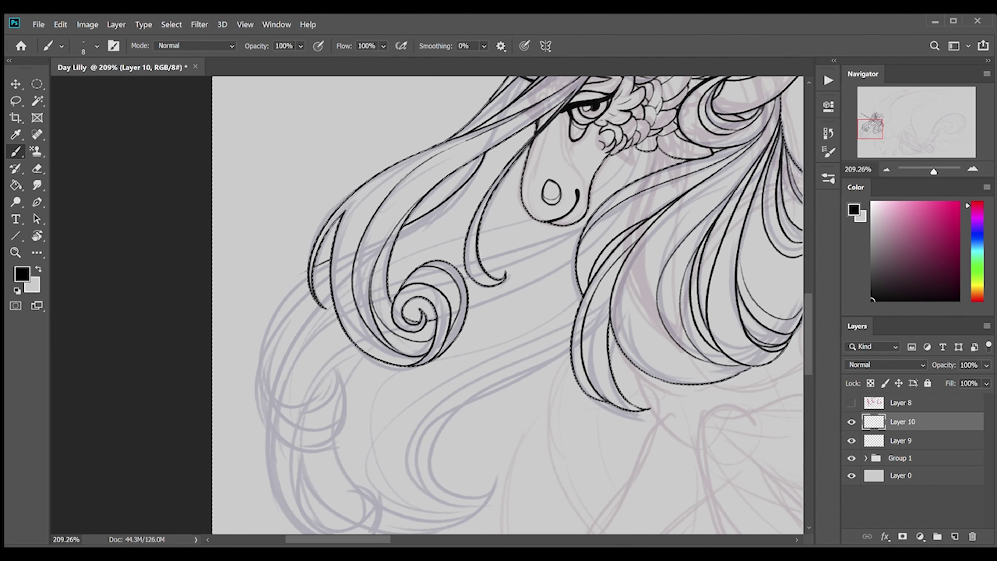
Ink lower-left hair curls and strands above and below the nose, then merge them into the line art.
{"action": "left_click_drag", "start_coordinate": [308, 271], "coordinate": [341, 425]}
{"action": "mouse_move", "coordinate": [328, 366]}
{"action": "left_mouse_down"}
{"action": "mouse_move", "coordinate": [282, 415]}
{"action": "mouse_move", "coordinate": [256, 373]}
{"action": "mouse_move", "coordinate": [557, 224]}
{"action": "left_mouse_up"}
{"action": "key", "text": "e"}
{"action": "key", "text": "b"}
{"action": "left_click_drag", "start_coordinate": [276, 388], "coordinate": [559, 201]}
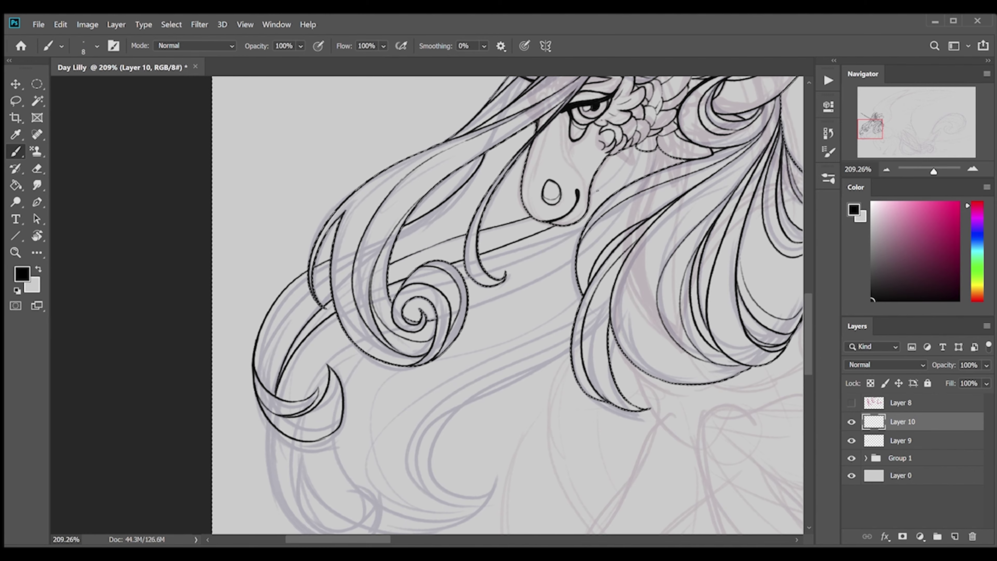
{"action": "left_click_drag", "start_coordinate": [481, 275], "coordinate": [578, 233]}
{"action": "left_click_drag", "start_coordinate": [396, 240], "coordinate": [534, 182]}
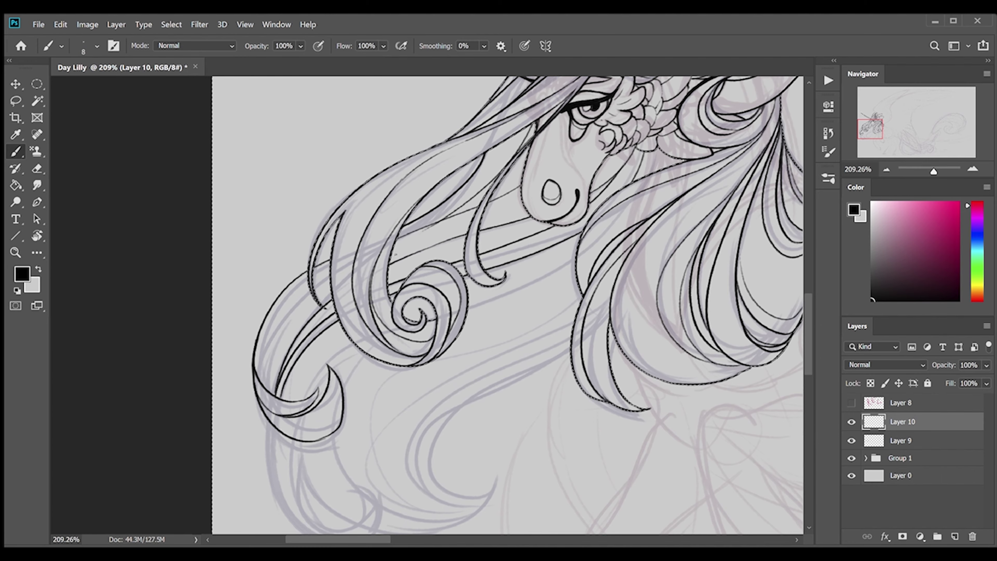
{"action": "scroll", "coordinate": [529, 295], "scroll_direction": "down", "scroll_amount": 3}
{"action": "mouse_move", "coordinate": [571, 271]}
{"action": "left_mouse_down"}
{"action": "mouse_move", "coordinate": [533, 290]}
{"action": "mouse_move", "coordinate": [487, 396]}
{"action": "left_mouse_up"}
{"action": "left_click_drag", "start_coordinate": [268, 352], "coordinate": [347, 411]}
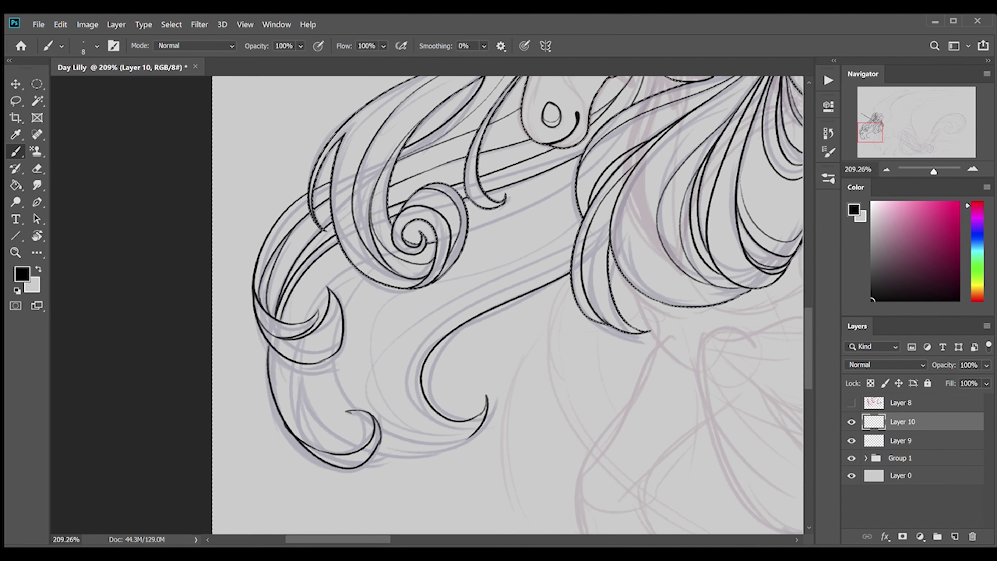
{"action": "key", "text": "ctrl+e"}
On a fresh layer, ink more strands into the lower-left curl and along the mane's bottom.
{"action": "key", "text": "w"}
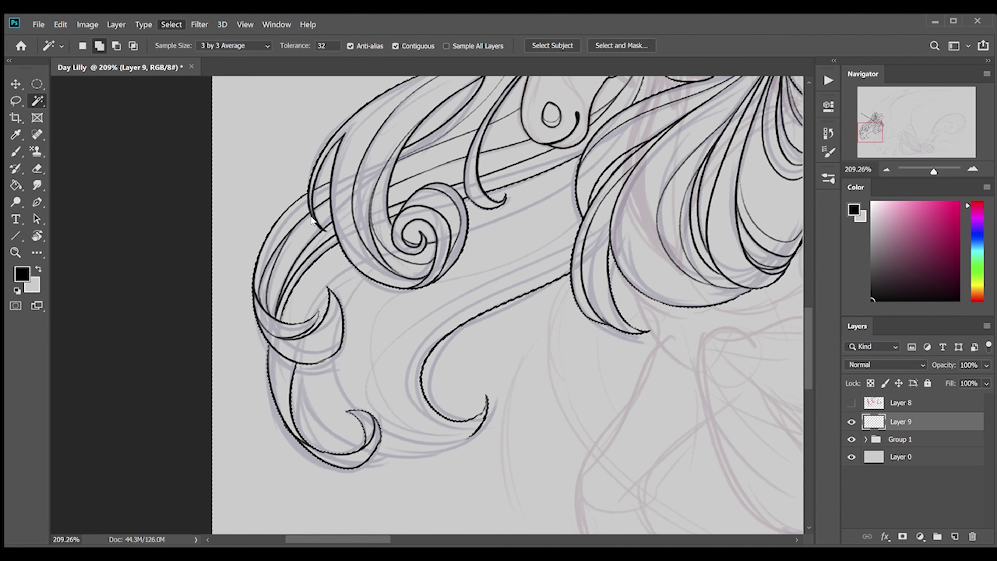
{"action": "key", "text": "ctrl+shift+alt+n"}
{"action": "key", "text": "b"}
{"action": "scroll", "coordinate": [312, 220], "scroll_direction": "up", "scroll_amount": 3}
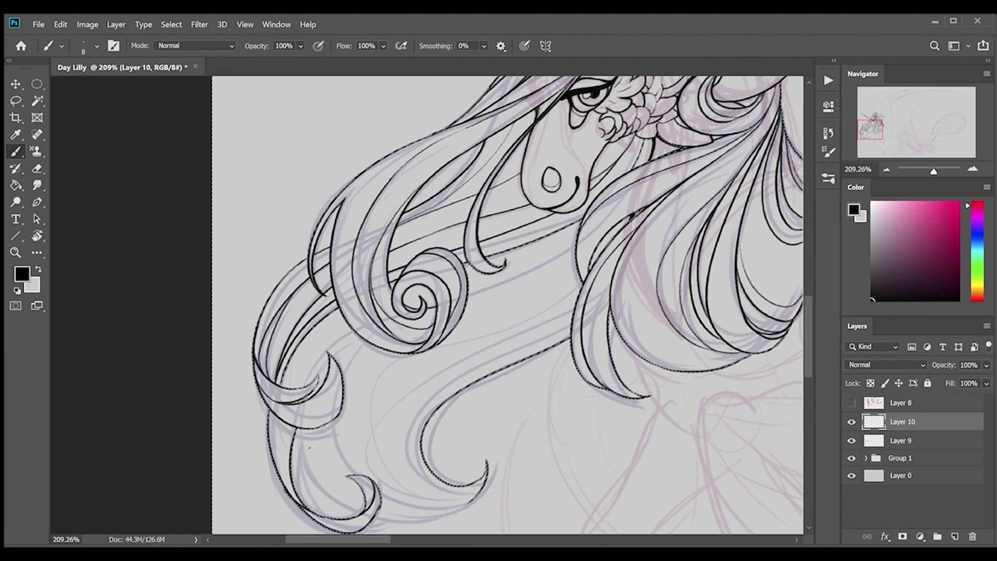
{"action": "left_click_drag", "start_coordinate": [300, 429], "coordinate": [363, 513]}
{"action": "left_click_drag", "start_coordinate": [330, 353], "coordinate": [369, 340]}
{"action": "left_click_drag", "start_coordinate": [376, 510], "coordinate": [487, 464]}
{"action": "left_click_drag", "start_coordinate": [330, 422], "coordinate": [365, 495]}
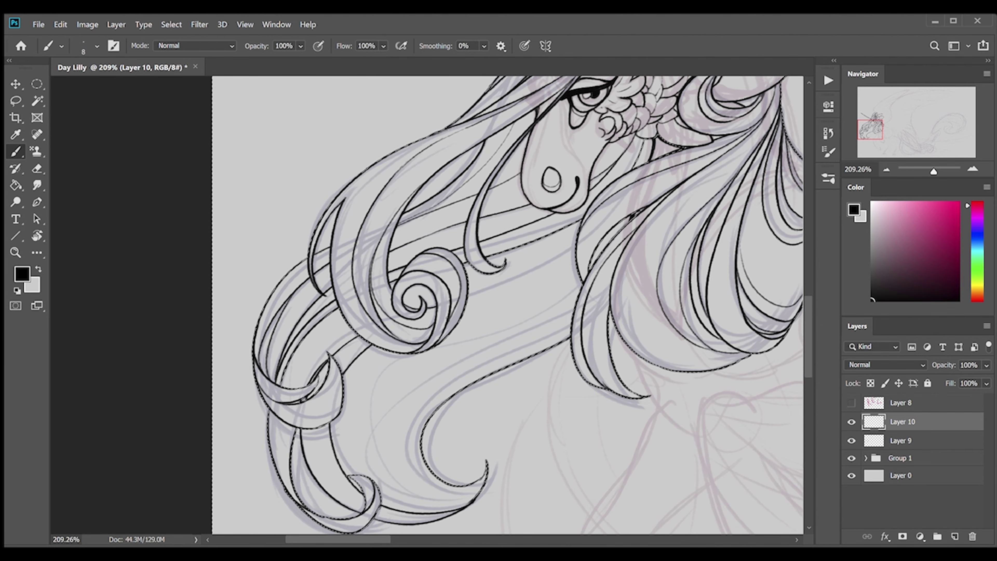
Magic Wand-select the spaces around the hair locks on Layer 9, then return to Layer 10.
{"action": "key", "text": "z"}
{"action": "key", "text": "ctrl+0"}
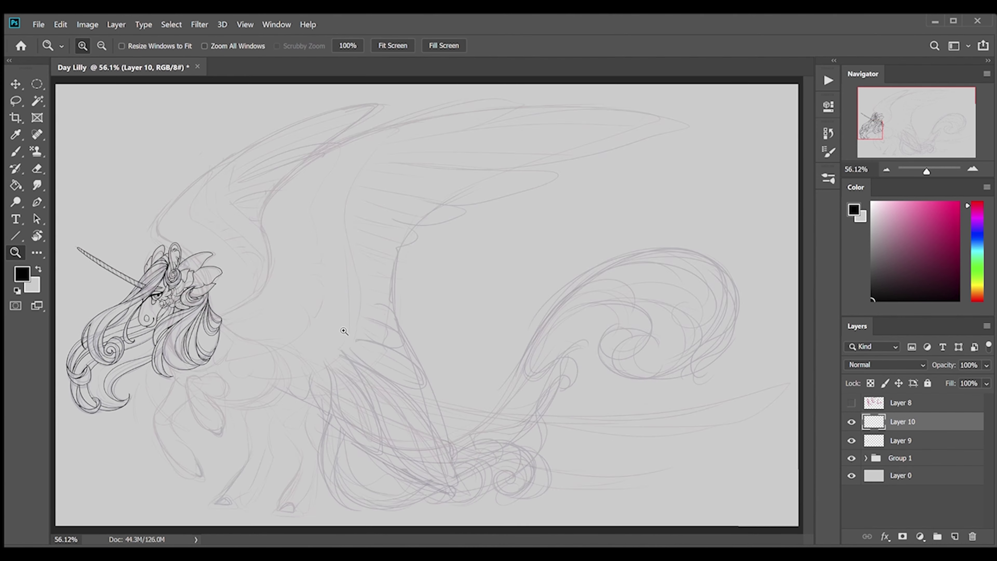
{"action": "left_click_drag", "start_coordinate": [93, 228], "coordinate": [270, 332]}
{"action": "key", "text": "b"}
{"action": "scroll", "coordinate": [719, 351], "scroll_direction": "down", "scroll_amount": 8}
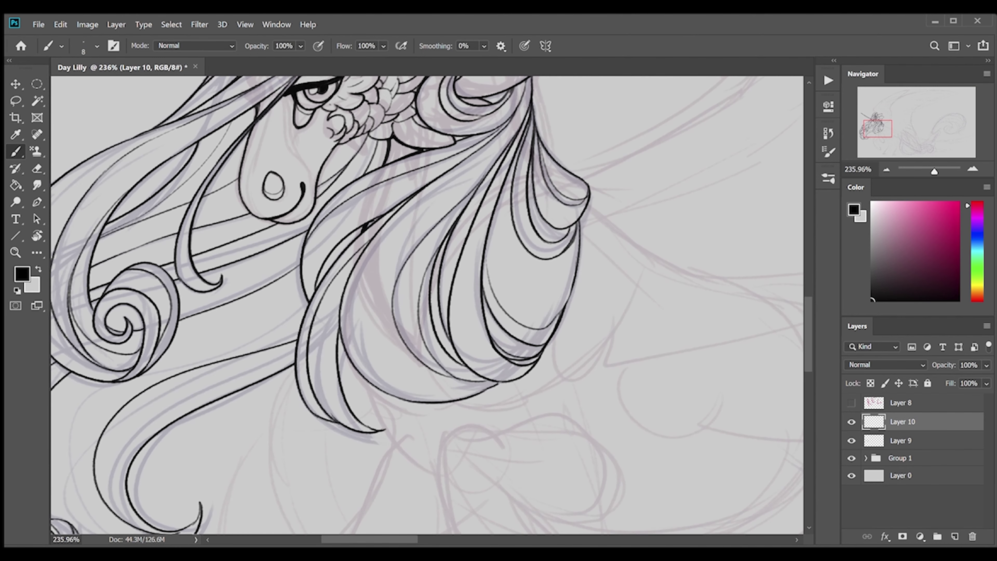
{"action": "key", "text": "w"}
{"action": "key", "text": "alt+bracketleft"}
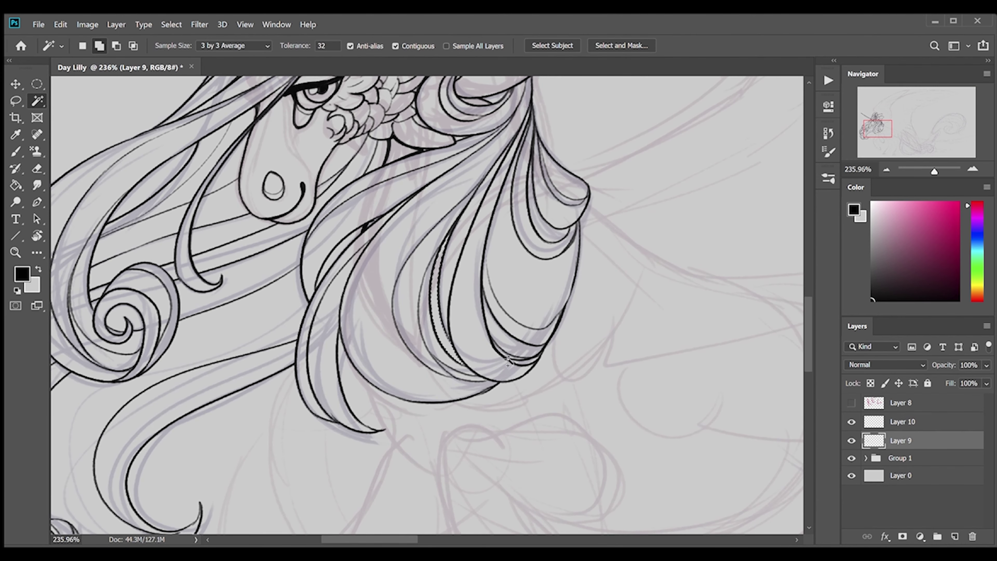
{"action": "left_click", "coordinate": [541, 274]}
{"action": "left_click", "coordinate": [440, 314]}
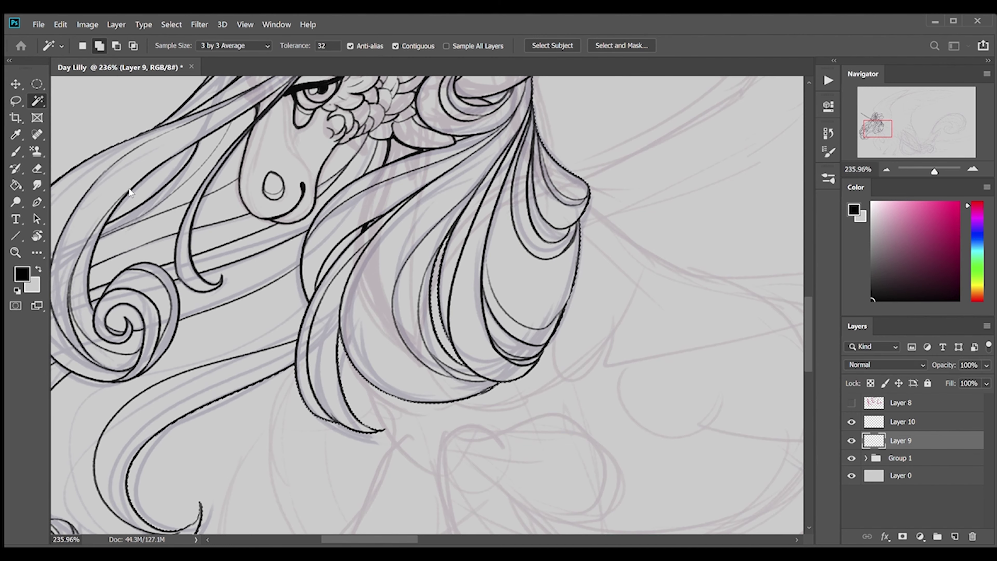
{"action": "key", "text": "b"}
{"action": "key", "text": "alt+bracketright"}
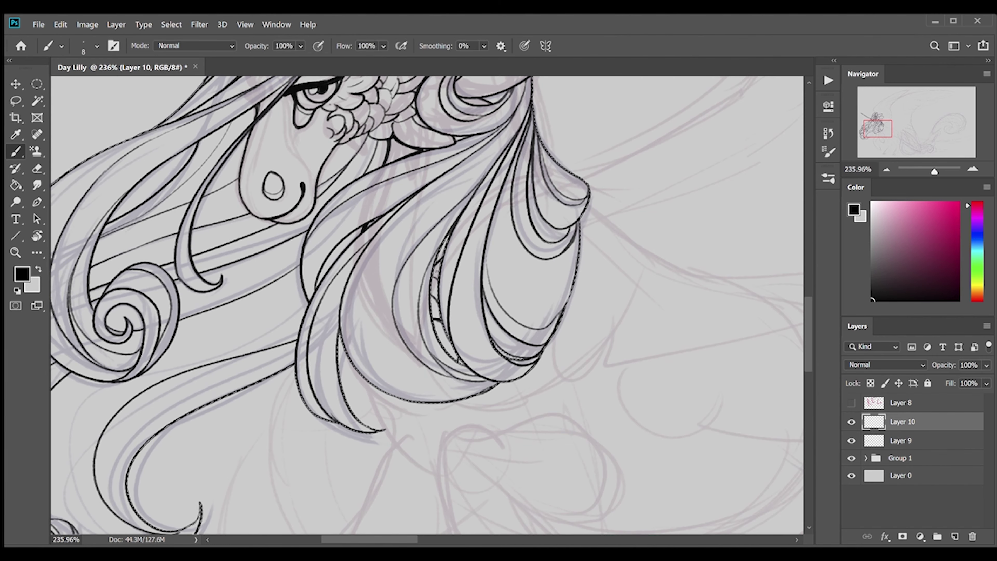
{"action": "left_click_drag", "start_coordinate": [435, 299], "coordinate": [175, 280]}
Ink the wing's long curved outer edge and the first scale outlines at its right edge.
{"action": "left_click_drag", "start_coordinate": [369, 404], "coordinate": [416, 137]}
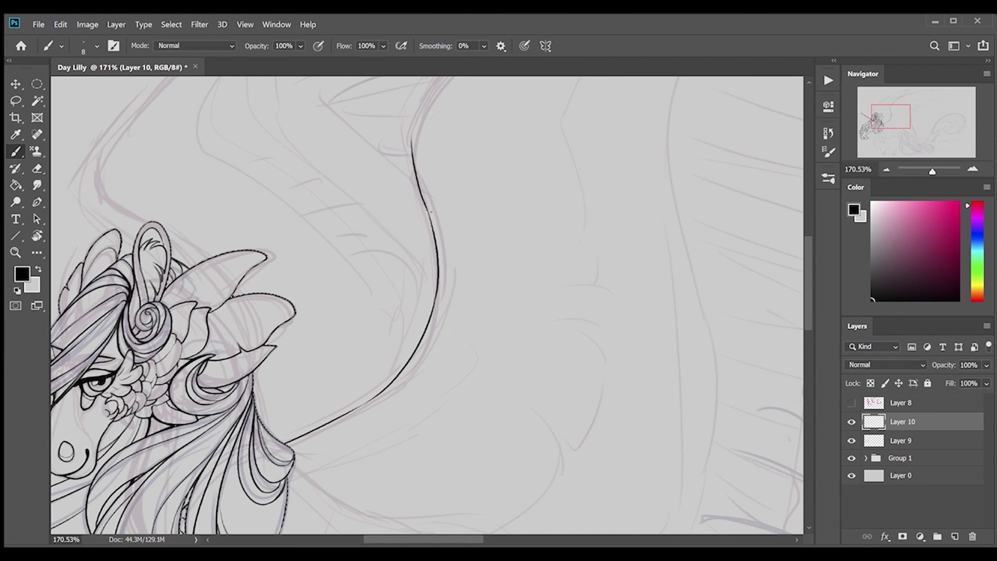
{"action": "scroll", "coordinate": [472, 321], "scroll_direction": "up", "scroll_amount": 5}
{"action": "scroll", "coordinate": [473, 320], "scroll_direction": "down", "scroll_amount": 8}
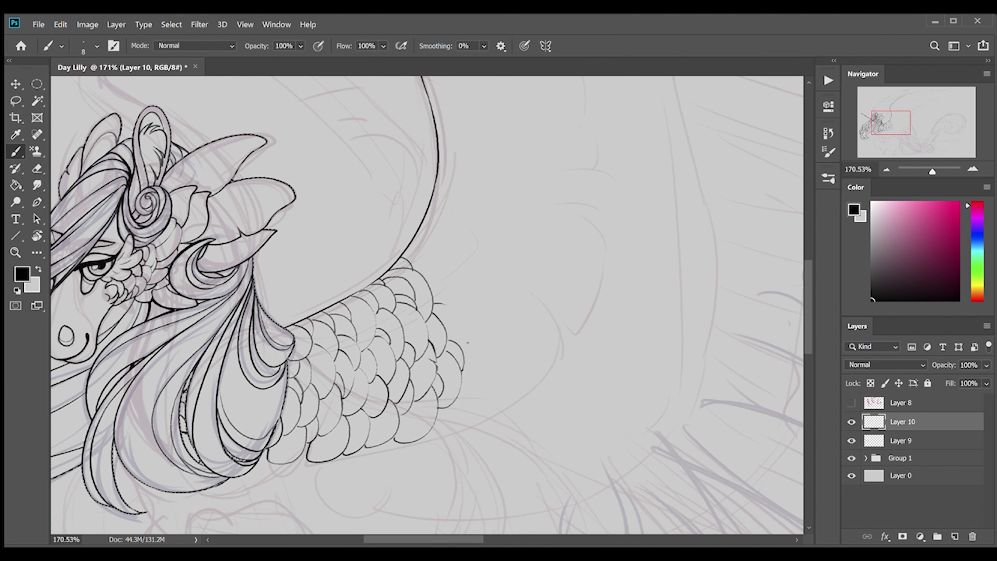
{"action": "left_click_drag", "start_coordinate": [410, 261], "coordinate": [454, 273]}
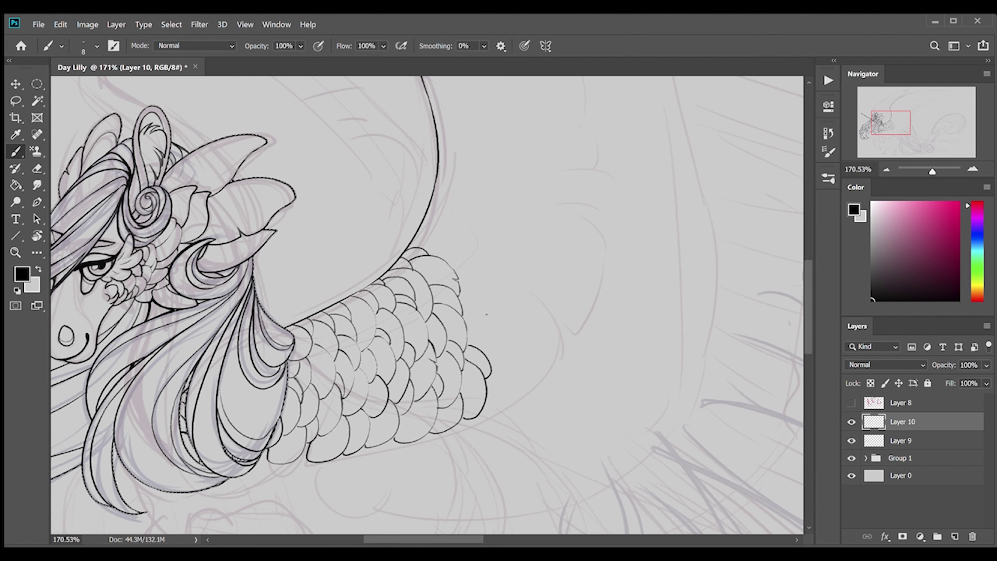
{"action": "left_click_drag", "start_coordinate": [481, 413], "coordinate": [501, 350]}
{"action": "left_click_drag", "start_coordinate": [415, 237], "coordinate": [452, 267]}
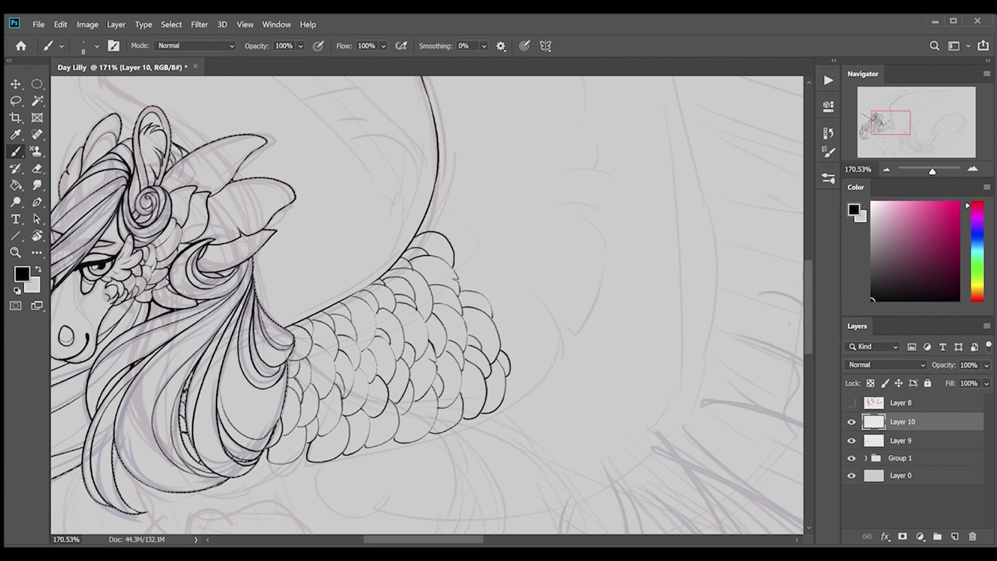
{"action": "left_click_drag", "start_coordinate": [522, 330], "coordinate": [549, 383]}
{"action": "scroll", "coordinate": [550, 383], "scroll_direction": "up", "scroll_amount": 5}
{"action": "left_click_drag", "start_coordinate": [430, 304], "coordinate": [536, 412]}
Add scale outlines and arcs along the top right and right edge of the cluster.
{"action": "left_click_drag", "start_coordinate": [465, 302], "coordinate": [520, 350]}
{"action": "left_click_drag", "start_coordinate": [461, 301], "coordinate": [491, 293]}
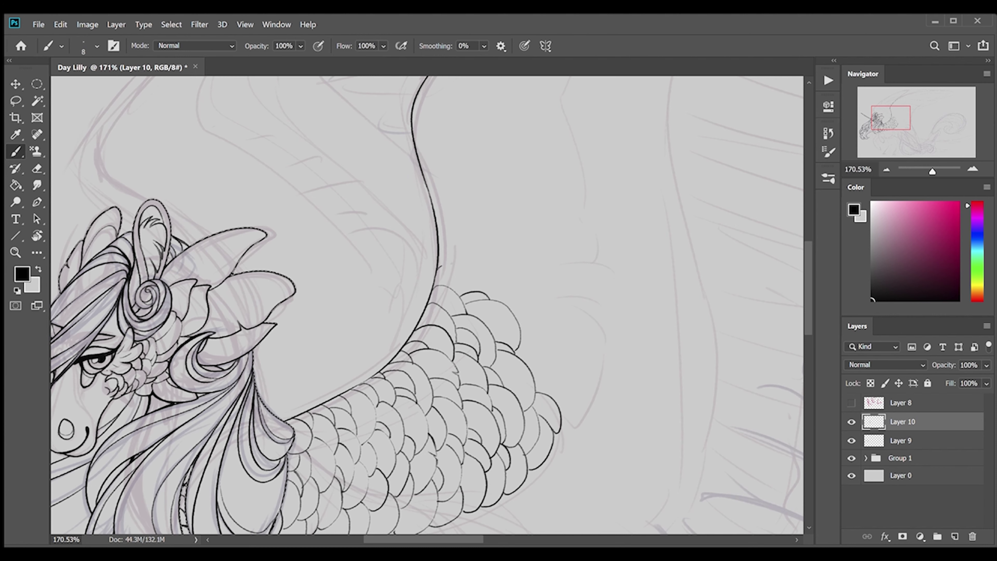
{"action": "left_click_drag", "start_coordinate": [436, 275], "coordinate": [519, 316]}
{"action": "left_click_drag", "start_coordinate": [522, 334], "coordinate": [558, 394]}
{"action": "left_click_drag", "start_coordinate": [519, 314], "coordinate": [557, 359]}
{"action": "left_click_drag", "start_coordinate": [460, 279], "coordinate": [520, 251]}
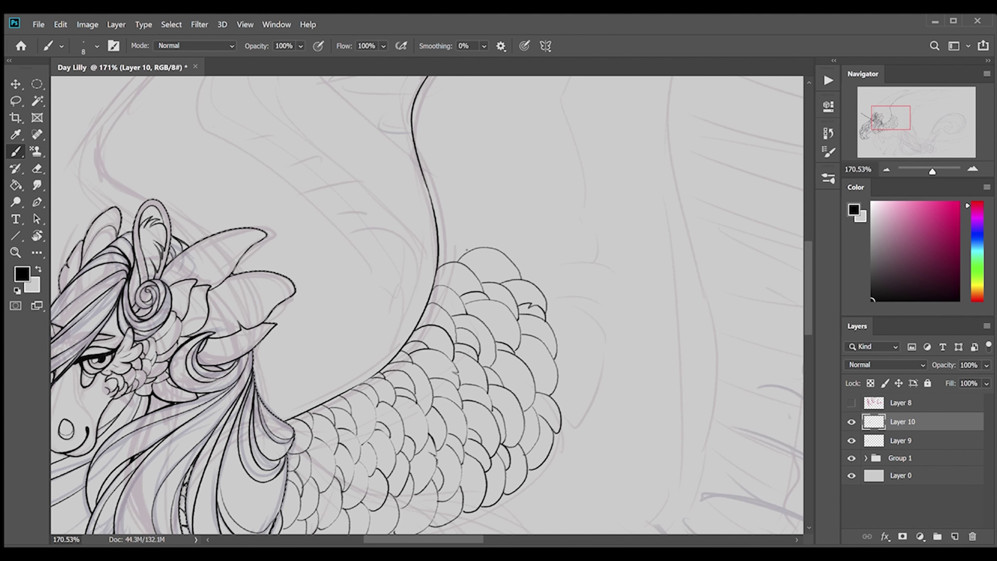
{"action": "mouse_move", "coordinate": [440, 257]}
{"action": "left_mouse_down"}
{"action": "mouse_move", "coordinate": [512, 246]}
{"action": "mouse_move", "coordinate": [554, 291]}
{"action": "mouse_move", "coordinate": [557, 415]}
{"action": "left_mouse_up"}
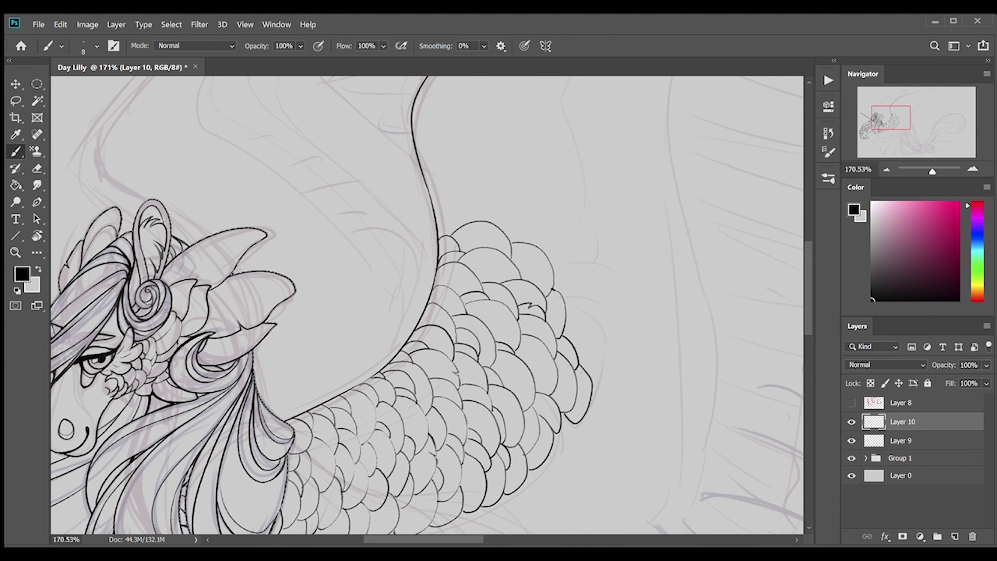
{"action": "left_click_drag", "start_coordinate": [592, 336], "coordinate": [561, 424]}
{"action": "left_click_drag", "start_coordinate": [565, 350], "coordinate": [608, 294]}
{"action": "scroll", "coordinate": [569, 334], "scroll_direction": "up", "scroll_amount": 3}
{"action": "left_click_drag", "start_coordinate": [554, 330], "coordinate": [600, 363]}
Ink scale arcs at the upper left and top of the cluster, erasing a stray line.
{"action": "left_click_drag", "start_coordinate": [436, 275], "coordinate": [475, 282]}
{"action": "left_click_drag", "start_coordinate": [469, 273], "coordinate": [515, 283]}
{"action": "left_click_drag", "start_coordinate": [431, 260], "coordinate": [557, 292]}
{"action": "left_click_drag", "start_coordinate": [487, 251], "coordinate": [545, 271]}
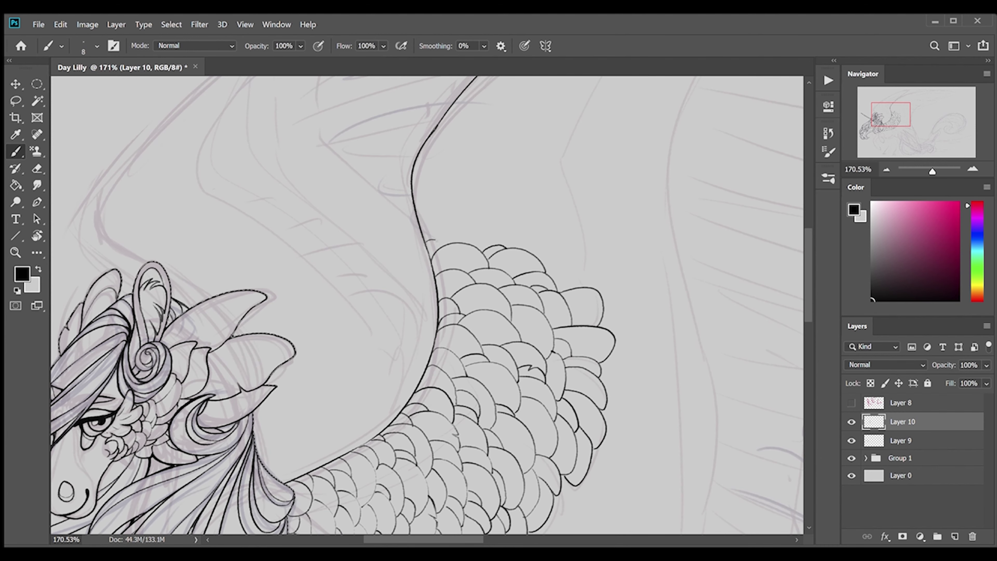
{"action": "key", "text": "e"}
{"action": "left_click_drag", "start_coordinate": [423, 230], "coordinate": [539, 247]}
{"action": "key", "text": "b"}
Extend the rows of scale outlines further up the wing.
{"action": "left_click_drag", "start_coordinate": [567, 286], "coordinate": [591, 240]}
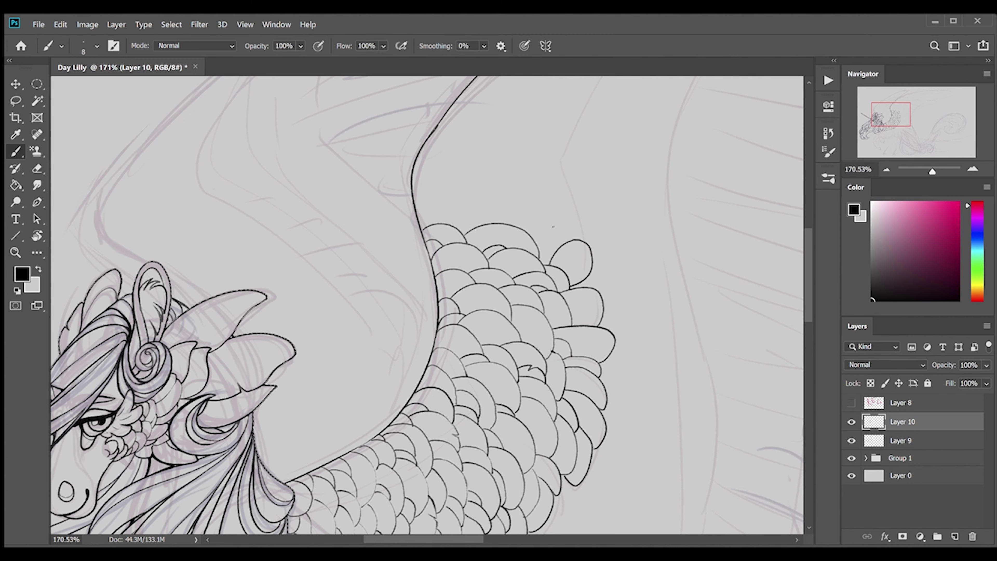
{"action": "scroll", "coordinate": [510, 295], "scroll_direction": "up", "scroll_amount": 3}
{"action": "left_click_drag", "start_coordinate": [534, 334], "coordinate": [585, 308]}
{"action": "left_click_drag", "start_coordinate": [537, 346], "coordinate": [569, 334]}
{"action": "left_click_drag", "start_coordinate": [450, 322], "coordinate": [506, 308]}
{"action": "mouse_move", "coordinate": [419, 324]}
{"action": "left_mouse_down"}
{"action": "mouse_move", "coordinate": [474, 295]}
{"action": "mouse_move", "coordinate": [444, 295]}
{"action": "left_mouse_up"}
{"action": "left_click_drag", "start_coordinate": [434, 286], "coordinate": [491, 277]}
{"action": "mouse_move", "coordinate": [508, 292]}
{"action": "left_mouse_down"}
{"action": "mouse_move", "coordinate": [547, 286]}
{"action": "mouse_move", "coordinate": [575, 303]}
{"action": "mouse_move", "coordinate": [506, 275]}
{"action": "mouse_move", "coordinate": [572, 275]}
{"action": "left_mouse_up"}
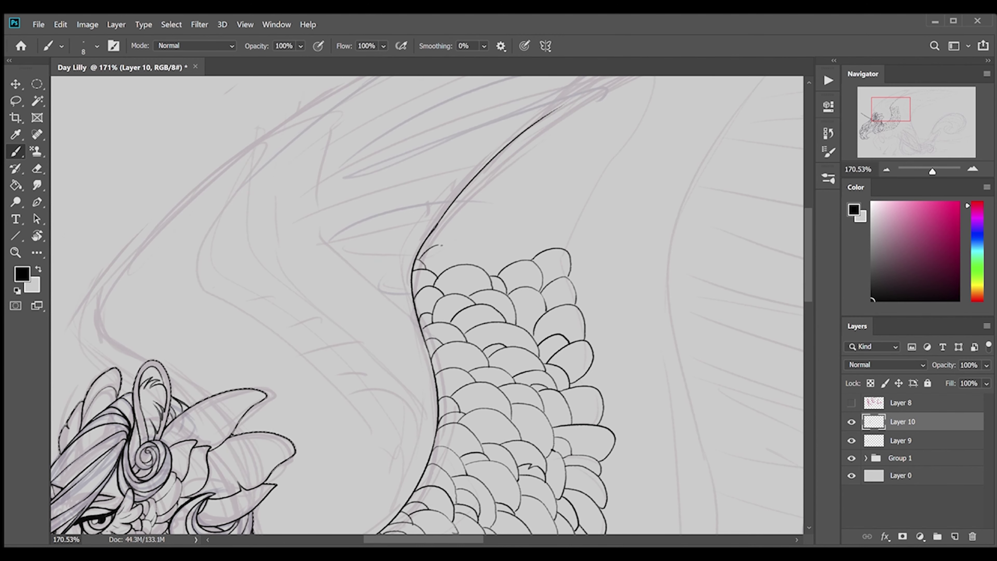
Complete the top scale arcs and ink elongated feathers at the wing tip.
{"action": "left_click_drag", "start_coordinate": [442, 245], "coordinate": [463, 262]}
{"action": "left_click_drag", "start_coordinate": [438, 240], "coordinate": [504, 264]}
{"action": "left_click_drag", "start_coordinate": [490, 250], "coordinate": [517, 261]}
{"action": "left_click_drag", "start_coordinate": [456, 248], "coordinate": [498, 245]}
{"action": "left_click_drag", "start_coordinate": [444, 228], "coordinate": [478, 234]}
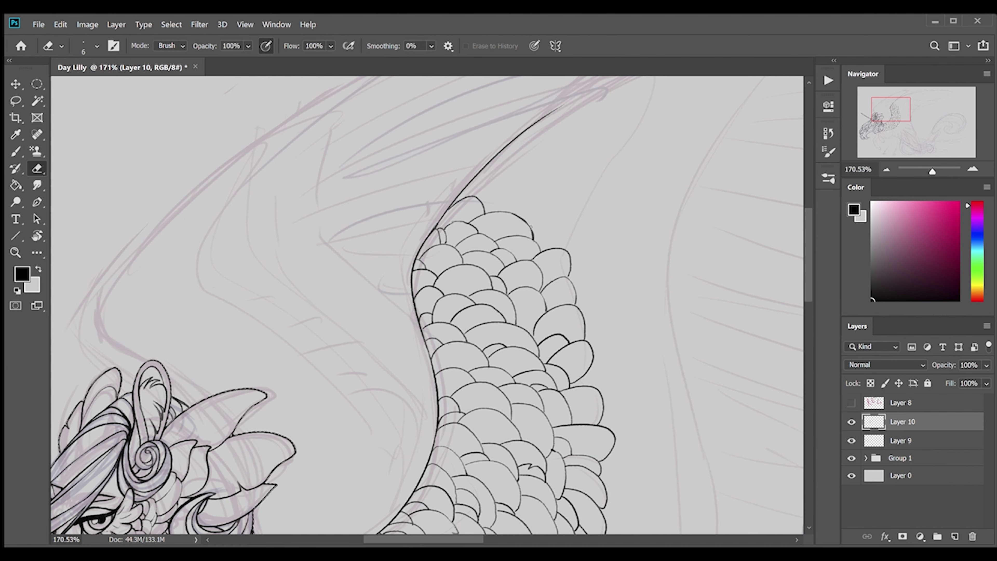
{"action": "left_click_drag", "start_coordinate": [474, 194], "coordinate": [520, 207]}
{"action": "mouse_move", "coordinate": [512, 157]}
{"action": "left_mouse_down"}
{"action": "mouse_move", "coordinate": [553, 200]}
{"action": "mouse_move", "coordinate": [605, 161]}
{"action": "left_mouse_up"}
{"action": "left_click_drag", "start_coordinate": [605, 161], "coordinate": [573, 222]}
{"action": "scroll", "coordinate": [570, 333], "scroll_direction": "up", "scroll_amount": 5}
{"action": "scroll", "coordinate": [571, 334], "scroll_direction": "up", "scroll_amount": 1}
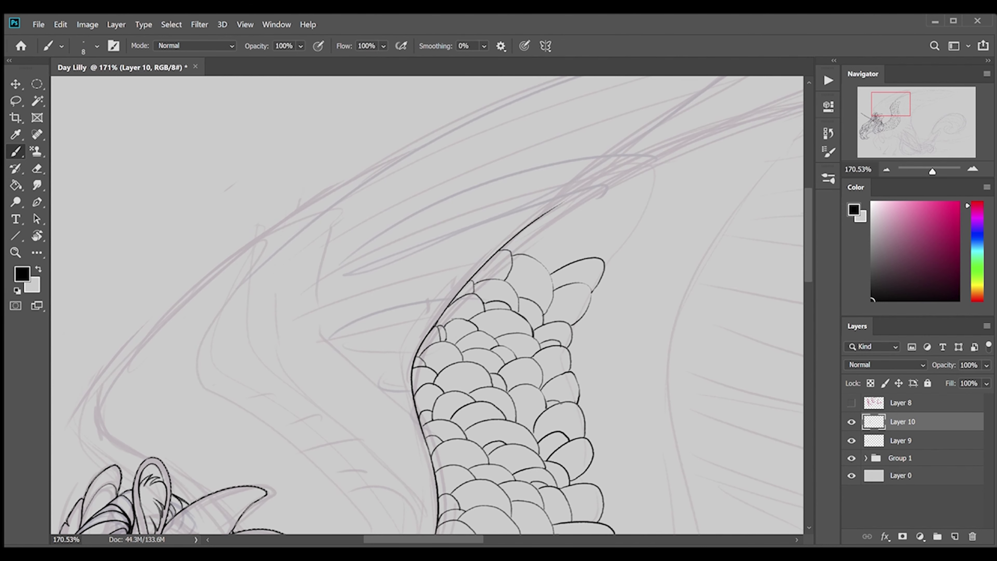
{"action": "mouse_move", "coordinate": [589, 206]}
{"action": "left_mouse_down"}
{"action": "mouse_move", "coordinate": [608, 268]}
{"action": "mouse_move", "coordinate": [658, 171]}
{"action": "left_mouse_up"}
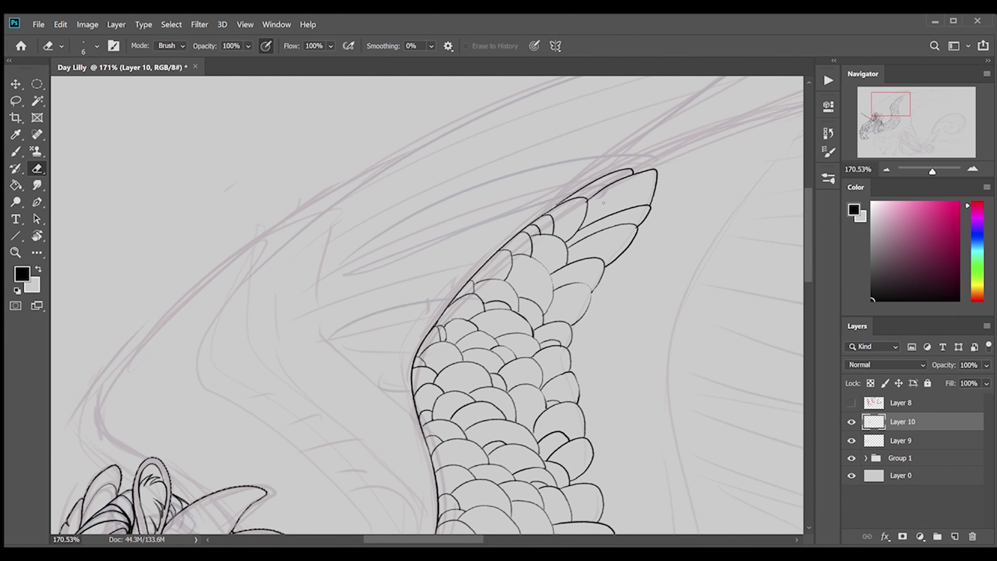
Fit the canvas on screen, then zoom in on the big wing's tip.
{"action": "key", "text": "z"}
{"action": "key", "text": "ctrl+0"}
{"action": "key", "text": "w"}
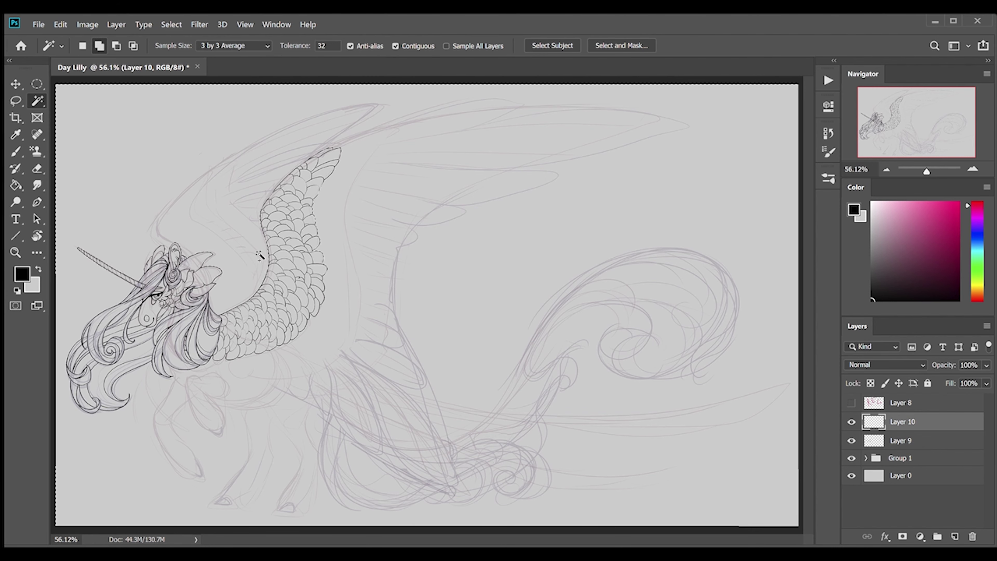
{"action": "key", "text": "z"}
{"action": "left_click_drag", "start_coordinate": [318, 149], "coordinate": [393, 149]}
Ink the outline of the wing tip with the brush.
{"action": "key", "text": "b"}
{"action": "mouse_move", "coordinate": [452, 291]}
{"action": "left_mouse_down"}
{"action": "mouse_move", "coordinate": [645, 204]}
{"action": "mouse_move", "coordinate": [597, 313]}
{"action": "left_mouse_up"}
{"action": "left_click_drag", "start_coordinate": [561, 294], "coordinate": [514, 330]}
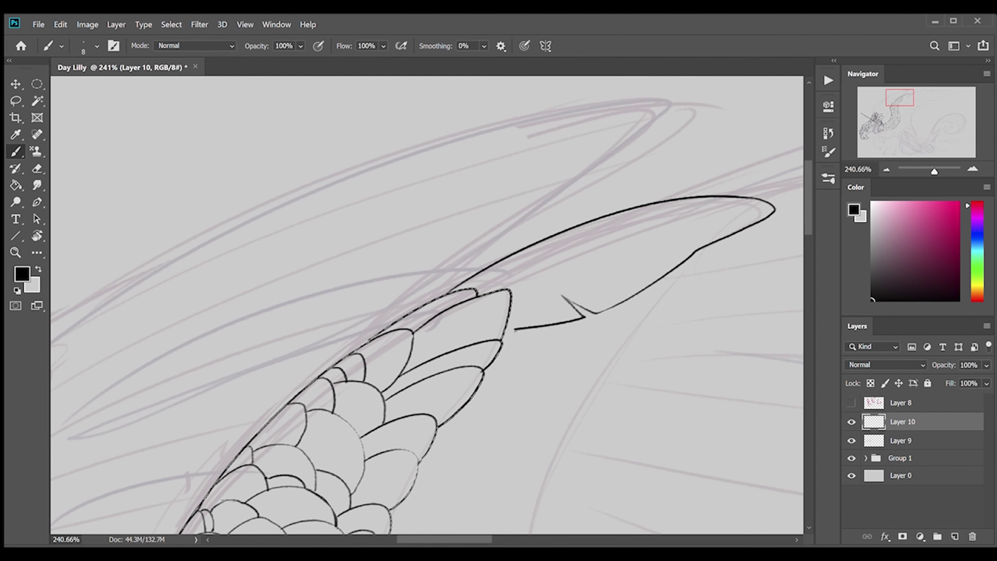
{"action": "scroll", "coordinate": [431, 307], "scroll_direction": "down", "scroll_amount": 3}
{"action": "left_click_drag", "start_coordinate": [424, 310], "coordinate": [647, 235]}
{"action": "scroll", "coordinate": [432, 306], "scroll_direction": "down", "scroll_amount": 3}
{"action": "scroll", "coordinate": [432, 306], "scroll_direction": "down", "scroll_amount": 3}
Ink the first long pointed feather outlines sweeping down from the wing tip.
{"action": "mouse_move", "coordinate": [401, 337]}
{"action": "left_mouse_down"}
{"action": "mouse_move", "coordinate": [546, 224]}
{"action": "mouse_move", "coordinate": [416, 290]}
{"action": "left_mouse_up"}
{"action": "scroll", "coordinate": [432, 306], "scroll_direction": "down", "scroll_amount": 3}
{"action": "left_click_drag", "start_coordinate": [570, 224], "coordinate": [449, 322]}
{"action": "scroll", "coordinate": [432, 306], "scroll_direction": "down", "scroll_amount": 3}
{"action": "left_click_drag", "start_coordinate": [455, 225], "coordinate": [561, 192]}
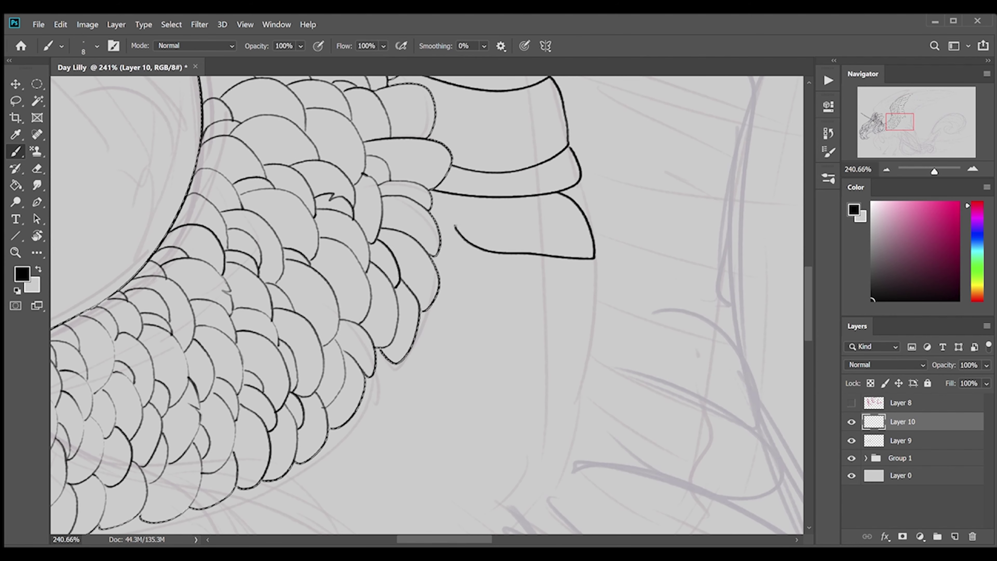
{"action": "left_click_drag", "start_coordinate": [439, 282], "coordinate": [591, 263]}
{"action": "left_click_drag", "start_coordinate": [420, 322], "coordinate": [593, 326]}
{"action": "scroll", "coordinate": [432, 306], "scroll_direction": "down", "scroll_amount": 3}
{"action": "left_click_drag", "start_coordinate": [456, 240], "coordinate": [589, 220]}
{"action": "mouse_move", "coordinate": [375, 228]}
{"action": "left_mouse_down"}
{"action": "mouse_move", "coordinate": [565, 310]}
{"action": "mouse_move", "coordinate": [518, 377]}
{"action": "left_mouse_up"}
{"action": "left_click_drag", "start_coordinate": [306, 306], "coordinate": [455, 460]}
Ink the outlines of the lower feathers along the wing's bottom edge.
{"action": "scroll", "coordinate": [432, 306], "scroll_direction": "left", "scroll_amount": 5}
{"action": "left_click_drag", "start_coordinate": [436, 334], "coordinate": [553, 459]}
{"action": "left_click_drag", "start_coordinate": [357, 361], "coordinate": [474, 478]}
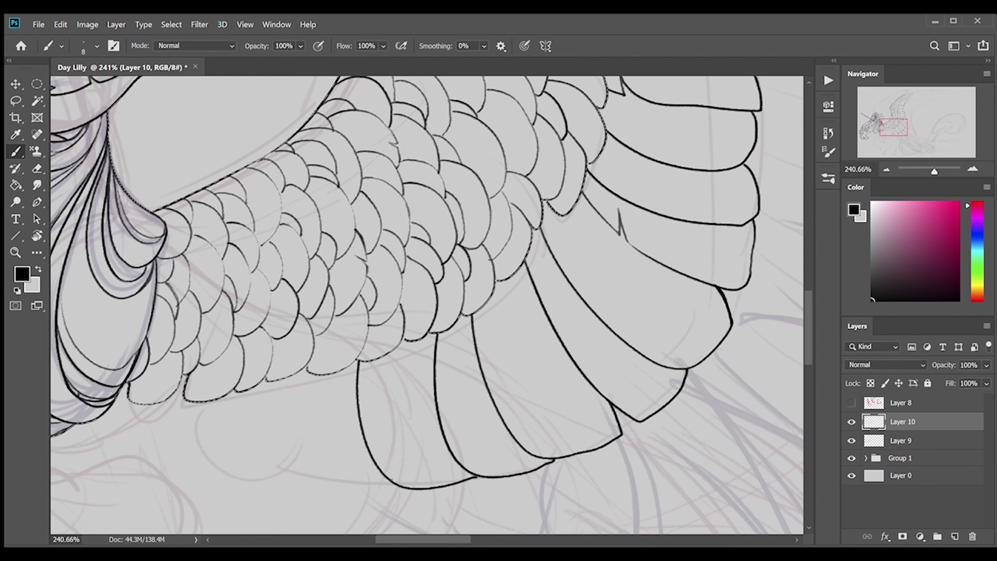
{"action": "left_click_drag", "start_coordinate": [306, 371], "coordinate": [386, 481]}
{"action": "left_click_drag", "start_coordinate": [264, 383], "coordinate": [300, 472]}
{"action": "left_click_drag", "start_coordinate": [202, 400], "coordinate": [279, 469]}
{"action": "left_click_drag", "start_coordinate": [157, 405], "coordinate": [196, 440]}
Merge the new feather lines into Layer 9 and start a fresh inking layer.
{"action": "key", "text": "ctrl+e"}
{"action": "key", "text": "w"}
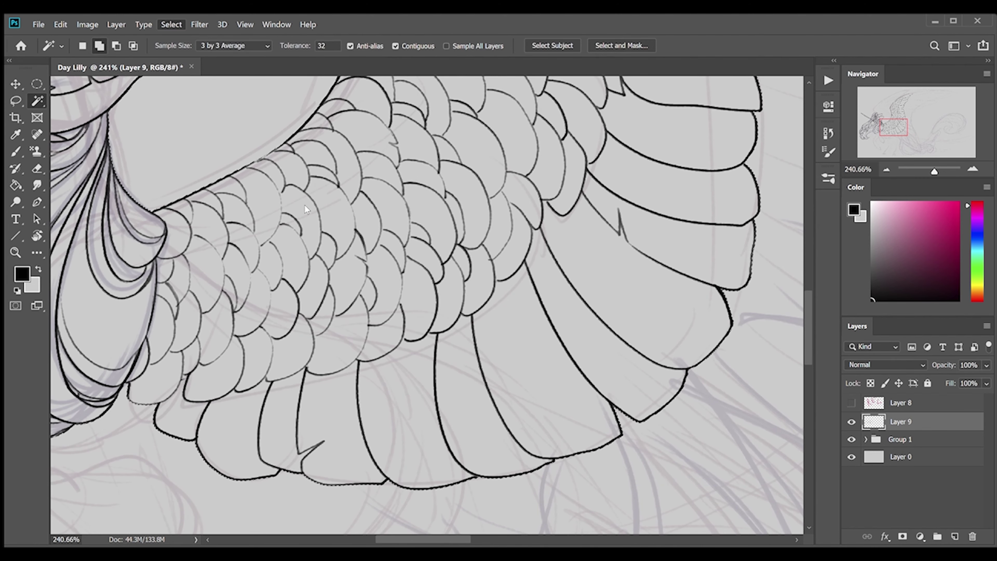
{"action": "key", "text": "ctrl+shift+alt+n"}
{"action": "key", "text": "z"}
{"action": "scroll", "coordinate": [432, 307], "scroll_direction": "up", "scroll_amount": 5}
{"action": "key", "text": "b"}
Ink a long feather near the wing top and a spiked feather outline.
{"action": "mouse_move", "coordinate": [118, 285]}
{"action": "left_mouse_down"}
{"action": "mouse_move", "coordinate": [620, 183]}
{"action": "mouse_move", "coordinate": [149, 357]}
{"action": "left_mouse_up"}
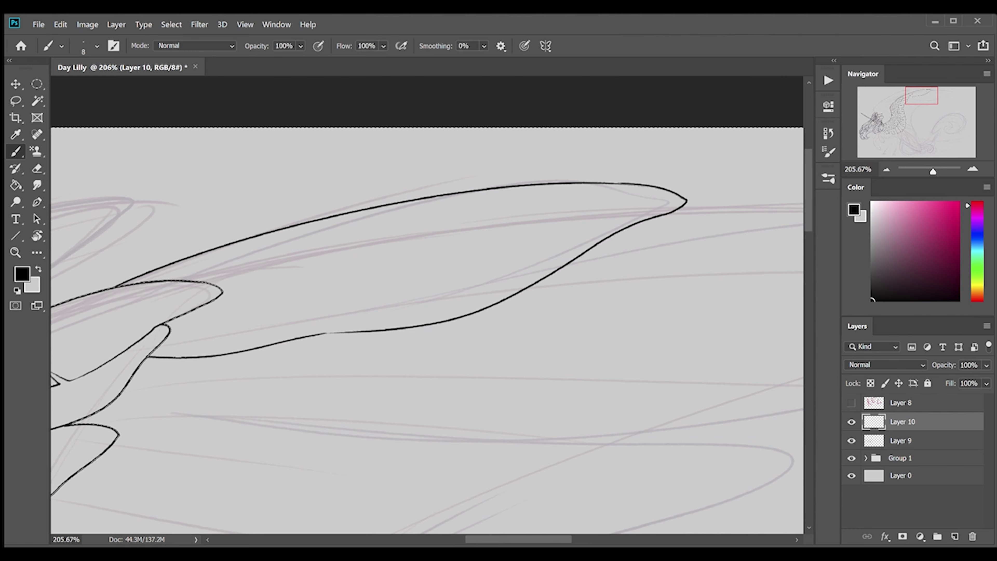
{"action": "scroll", "coordinate": [432, 306], "scroll_direction": "right", "scroll_amount": 14}
{"action": "mouse_move", "coordinate": [218, 196]}
{"action": "left_mouse_down"}
{"action": "mouse_move", "coordinate": [789, 274]}
{"action": "mouse_move", "coordinate": [289, 434]}
{"action": "left_mouse_up"}
{"action": "left_click_drag", "start_coordinate": [228, 371], "coordinate": [161, 439]}
{"action": "scroll", "coordinate": [432, 306], "scroll_direction": "left", "scroll_amount": 16}
{"action": "key", "text": "e"}
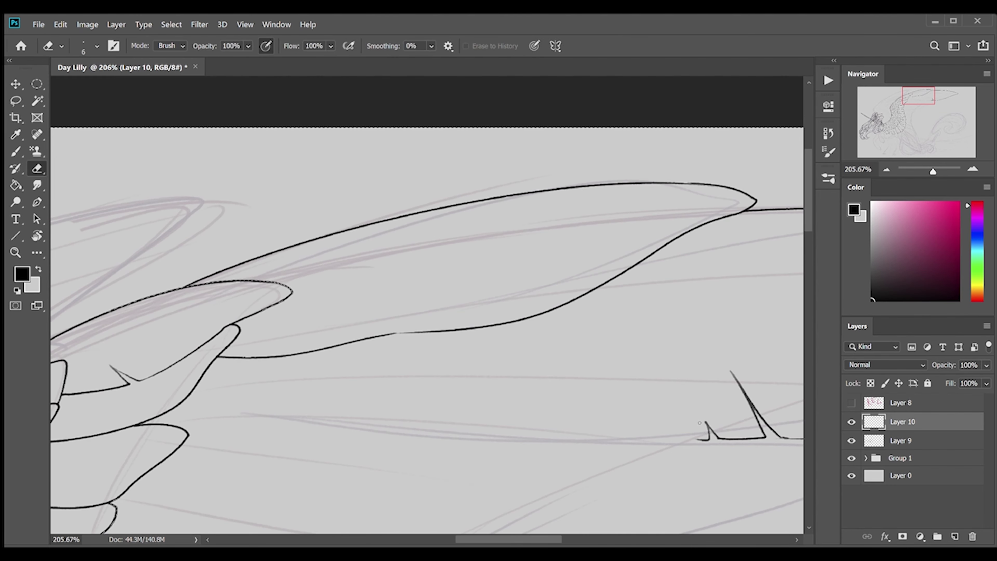
{"action": "key", "text": "b"}
Draw the long sweeping lower feather strokes across the wing.
{"action": "left_click_drag", "start_coordinate": [702, 439], "coordinate": [165, 414]}
{"action": "scroll", "coordinate": [432, 306], "scroll_direction": "down", "scroll_amount": 5}
{"action": "left_click_drag", "start_coordinate": [129, 357], "coordinate": [734, 383]}
{"action": "scroll", "coordinate": [432, 307], "scroll_direction": "right", "scroll_amount": 8}
{"action": "scroll", "coordinate": [432, 306], "scroll_direction": "left", "scroll_amount": 10}
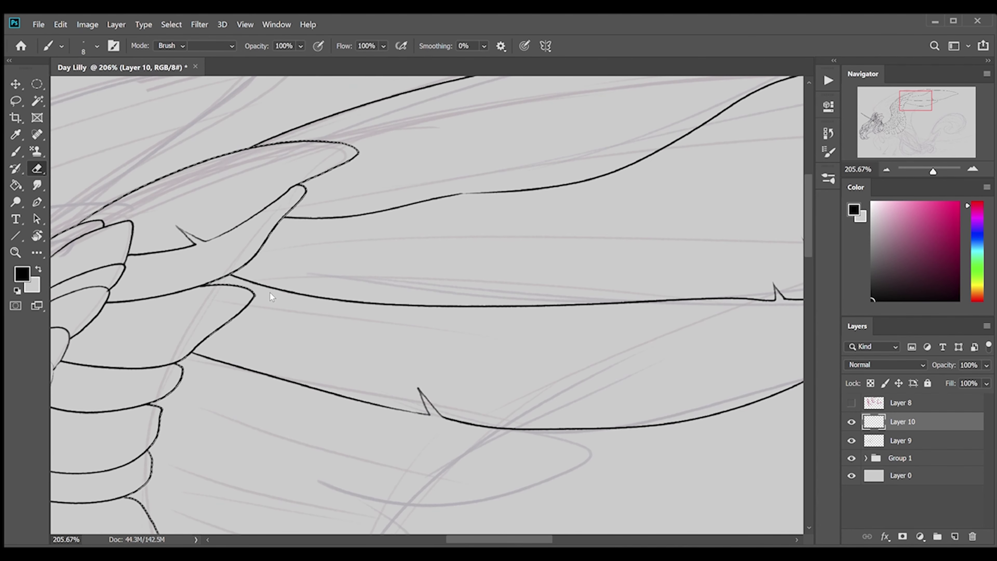
{"action": "key", "text": "b"}
{"action": "left_click_drag", "start_coordinate": [151, 459], "coordinate": [550, 430]}
{"action": "scroll", "coordinate": [817, 284], "scroll_direction": "down", "scroll_amount": 3}
{"action": "scroll", "coordinate": [808, 291], "scroll_direction": "down", "scroll_amount": 2}
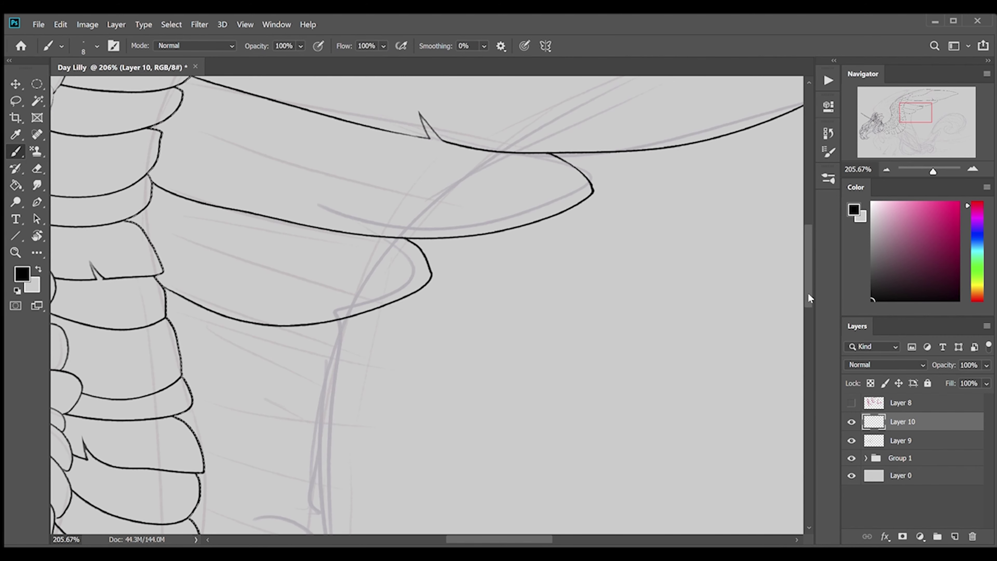
{"action": "mouse_move", "coordinate": [807, 294]}
{"action": "left_mouse_down"}
{"action": "mouse_move", "coordinate": [814, 365]}
{"action": "mouse_move", "coordinate": [810, 319]}
{"action": "left_mouse_up"}
Add more long feather lines, undoing one overextended stroke.
{"action": "left_click_drag", "start_coordinate": [182, 230], "coordinate": [359, 176]}
{"action": "left_click_drag", "start_coordinate": [202, 314], "coordinate": [328, 267]}
{"action": "left_click_drag", "start_coordinate": [194, 373], "coordinate": [325, 318]}
{"action": "mouse_move", "coordinate": [202, 420]}
{"action": "left_mouse_down"}
{"action": "mouse_move", "coordinate": [237, 421]}
{"action": "mouse_move", "coordinate": [353, 481]}
{"action": "left_mouse_up"}
{"action": "key", "text": "ctrl+z"}
{"action": "scroll", "coordinate": [353, 393], "scroll_direction": "down", "scroll_amount": 5}
{"action": "left_click_drag", "start_coordinate": [194, 122], "coordinate": [344, 114]}
{"action": "left_click_drag", "start_coordinate": [161, 189], "coordinate": [455, 309]}
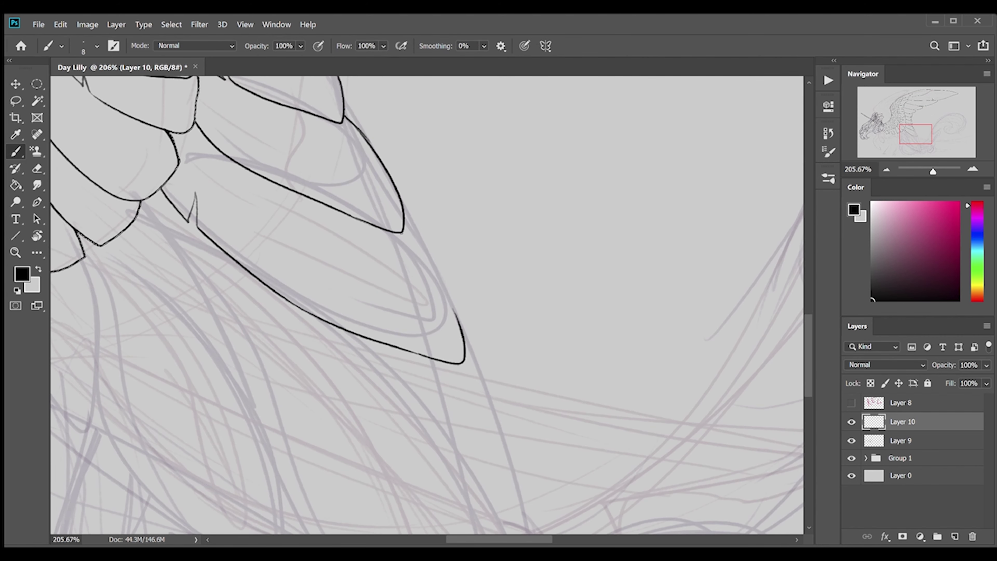
Finish the remaining long flight feathers, touching up stray ink.
{"action": "scroll", "coordinate": [820, 368], "scroll_direction": "down", "scroll_amount": 2}
{"action": "scroll", "coordinate": [432, 275], "scroll_direction": "down", "scroll_amount": 4}
{"action": "left_click_drag", "start_coordinate": [407, 77], "coordinate": [580, 357]}
{"action": "mouse_move", "coordinate": [254, 102]}
{"action": "left_mouse_down"}
{"action": "mouse_move", "coordinate": [469, 367]}
{"action": "mouse_move", "coordinate": [616, 422]}
{"action": "left_mouse_up"}
{"action": "key", "text": "e"}
{"action": "key", "text": "b"}
{"action": "left_click_drag", "start_coordinate": [807, 396], "coordinate": [807, 341]}
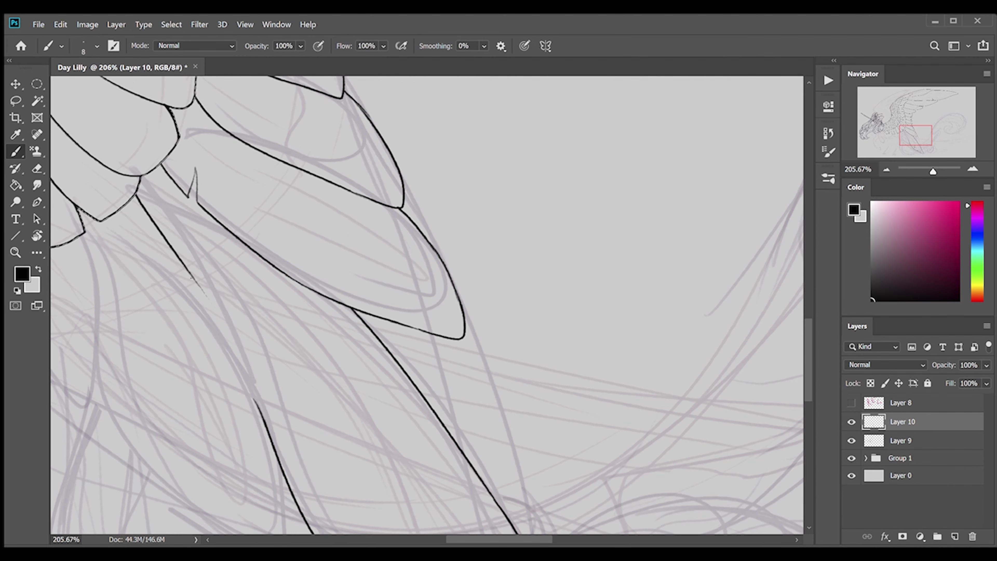
Fit the whole drawing on screen to review the inked wing.
{"action": "scroll", "coordinate": [427, 305], "scroll_direction": "down", "scroll_amount": 3}
{"action": "scroll", "coordinate": [427, 305], "scroll_direction": "left", "scroll_amount": 5}
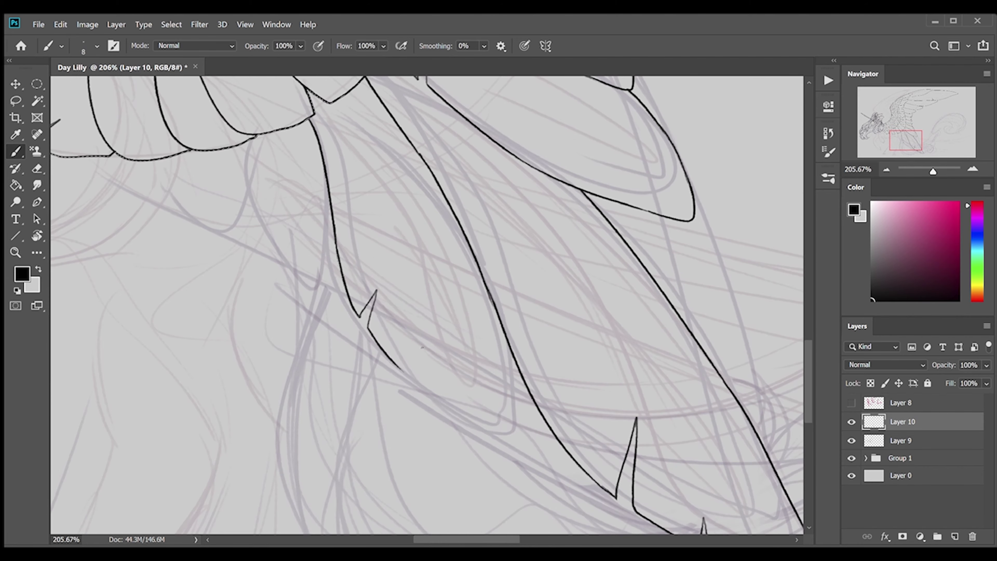
{"action": "scroll", "coordinate": [426, 305], "scroll_direction": "left", "scroll_amount": 2}
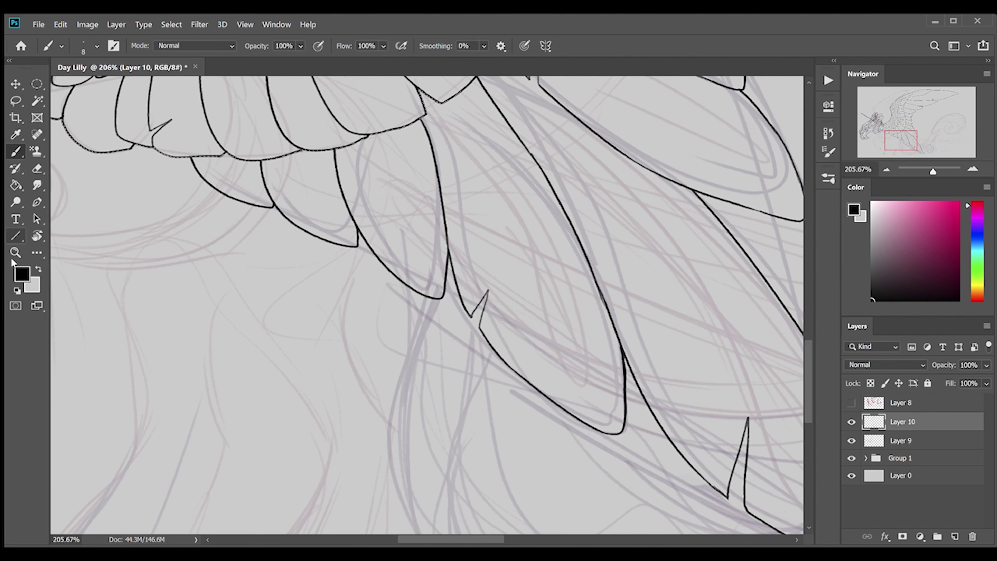
{"action": "key", "text": "z"}
{"action": "key", "text": "ctrl+0"}
Ink the second wing's leading edge and the scalloped feathers below it on a new layer.
{"action": "key", "text": "w"}
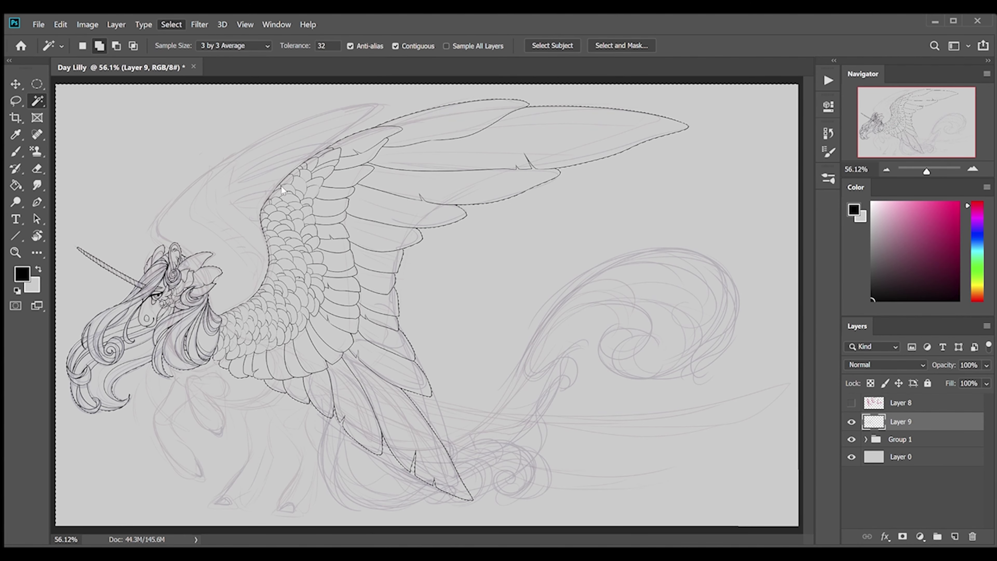
{"action": "scroll", "coordinate": [102, 232], "scroll_direction": "up", "scroll_amount": 5}
{"action": "key", "text": "b"}
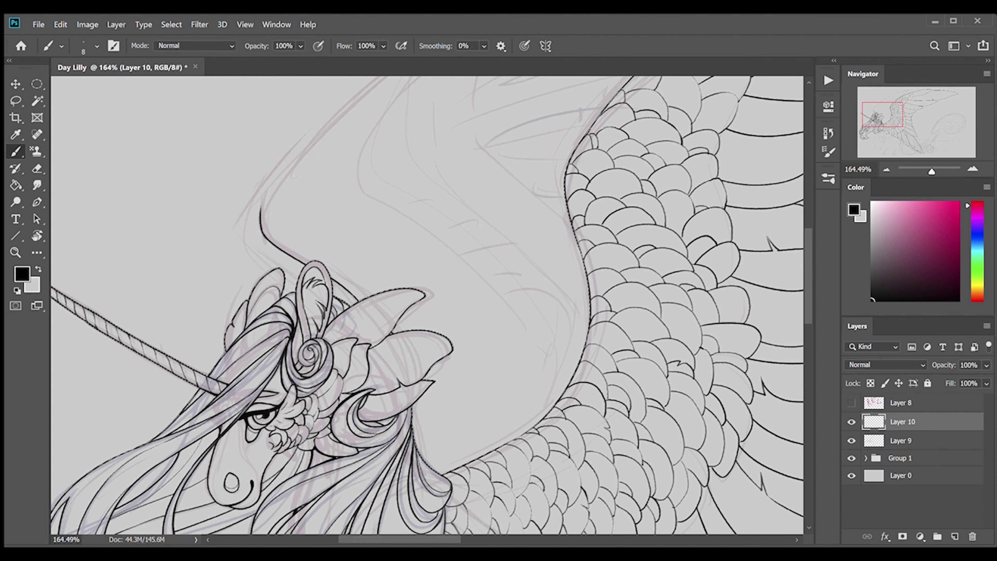
{"action": "left_click_drag", "start_coordinate": [347, 110], "coordinate": [261, 210]}
{"action": "left_click_drag", "start_coordinate": [424, 440], "coordinate": [488, 451]}
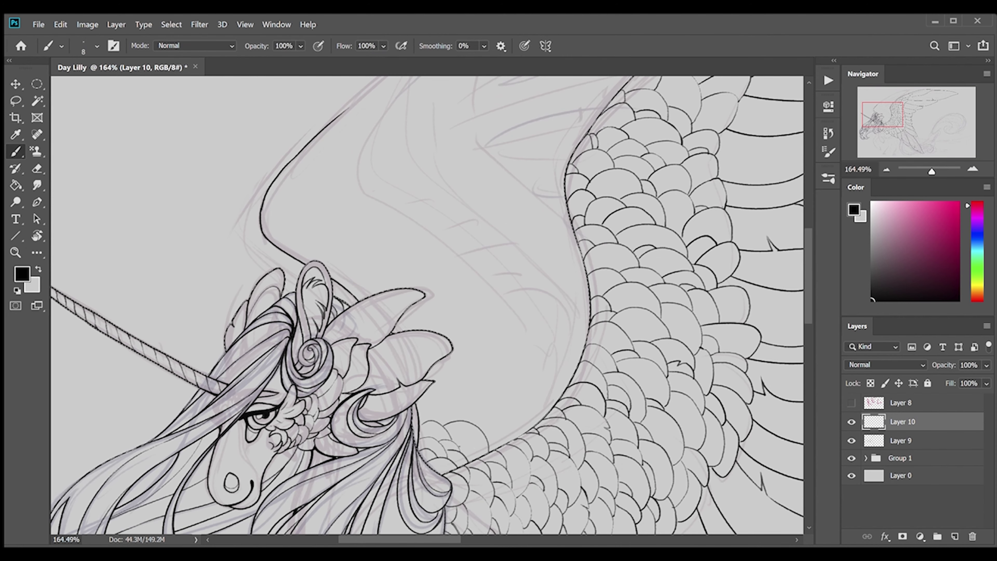
{"action": "left_click_drag", "start_coordinate": [426, 408], "coordinate": [483, 416]}
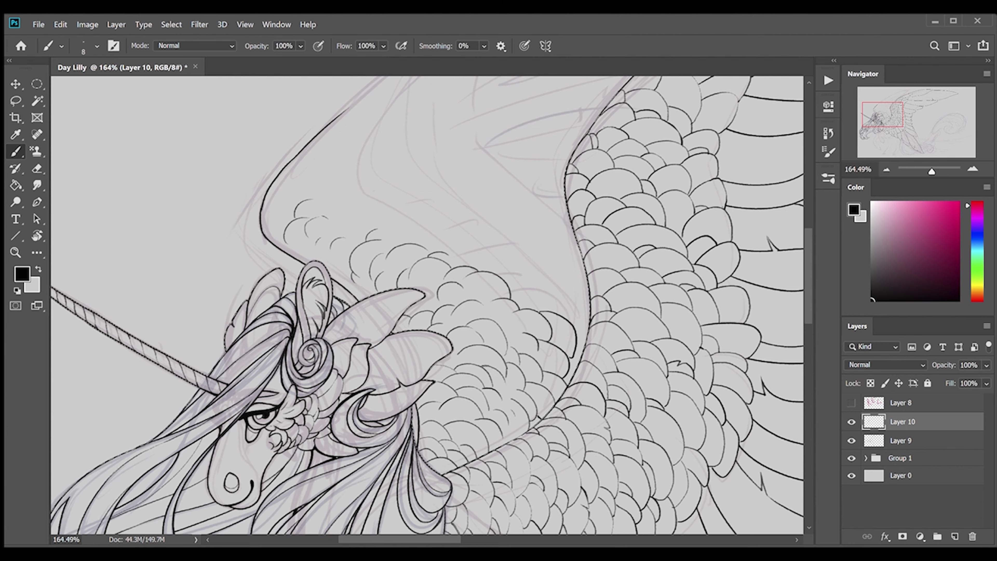
Ink scalloped covert feathers and feather outlines in the upper wing.
{"action": "scroll", "coordinate": [427, 305], "scroll_direction": "up", "scroll_amount": 3}
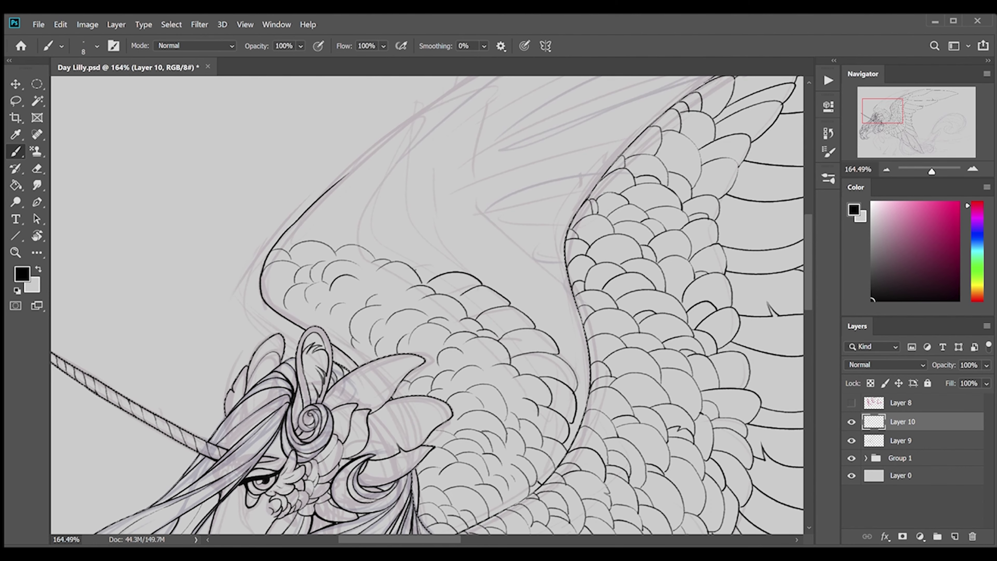
{"action": "left_click_drag", "start_coordinate": [413, 267], "coordinate": [448, 263]}
{"action": "left_click_drag", "start_coordinate": [290, 227], "coordinate": [383, 257]}
{"action": "mouse_move", "coordinate": [331, 189]}
{"action": "left_mouse_down"}
{"action": "mouse_move", "coordinate": [369, 227]}
{"action": "mouse_move", "coordinate": [328, 220]}
{"action": "mouse_move", "coordinate": [398, 251]}
{"action": "left_mouse_up"}
{"action": "left_click_drag", "start_coordinate": [418, 241], "coordinate": [437, 262]}
{"action": "mouse_move", "coordinate": [373, 220]}
{"action": "left_mouse_down"}
{"action": "mouse_move", "coordinate": [424, 204]}
{"action": "mouse_move", "coordinate": [412, 192]}
{"action": "left_mouse_up"}
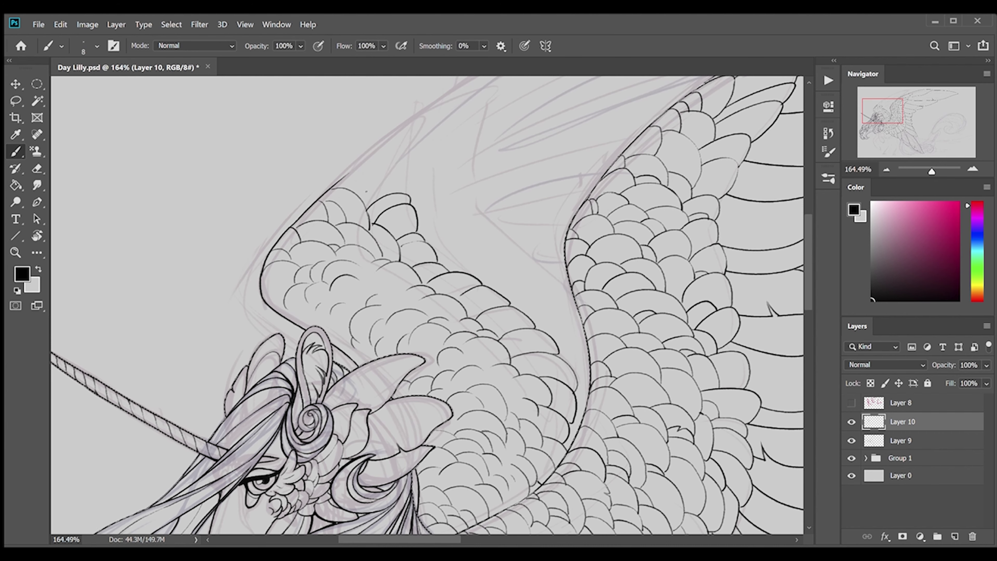
{"action": "left_click_drag", "start_coordinate": [412, 139], "coordinate": [377, 165]}
{"action": "left_click_drag", "start_coordinate": [373, 155], "coordinate": [341, 185]}
Merge the inking into Layer 9 and add more feather arcs on the second wing.
{"action": "key", "text": "ctrl+e"}
{"action": "key", "text": "w"}
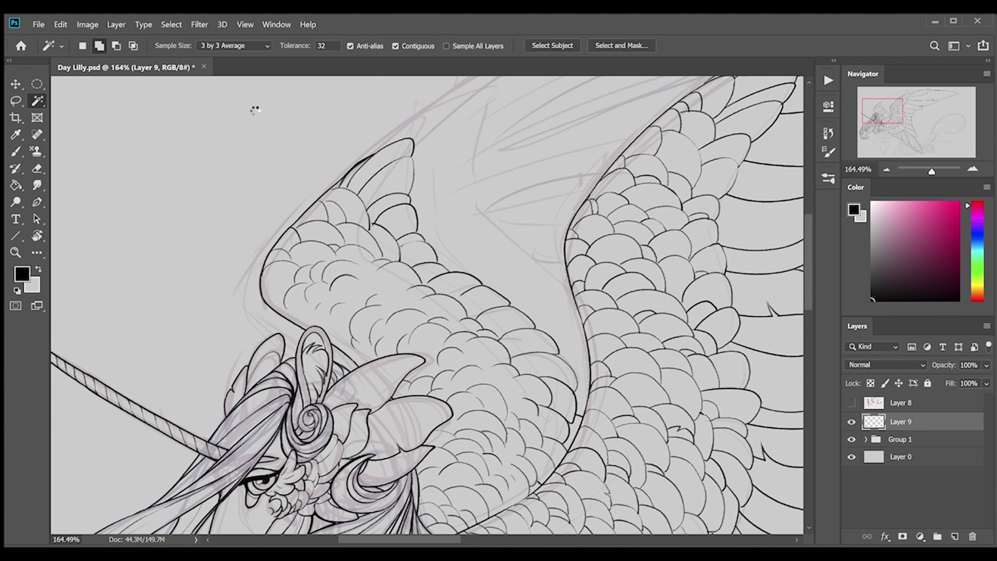
{"action": "key", "text": "b"}
{"action": "mouse_move", "coordinate": [499, 294]}
{"action": "left_mouse_down"}
{"action": "mouse_move", "coordinate": [547, 277]}
{"action": "mouse_move", "coordinate": [578, 341]}
{"action": "left_mouse_up"}
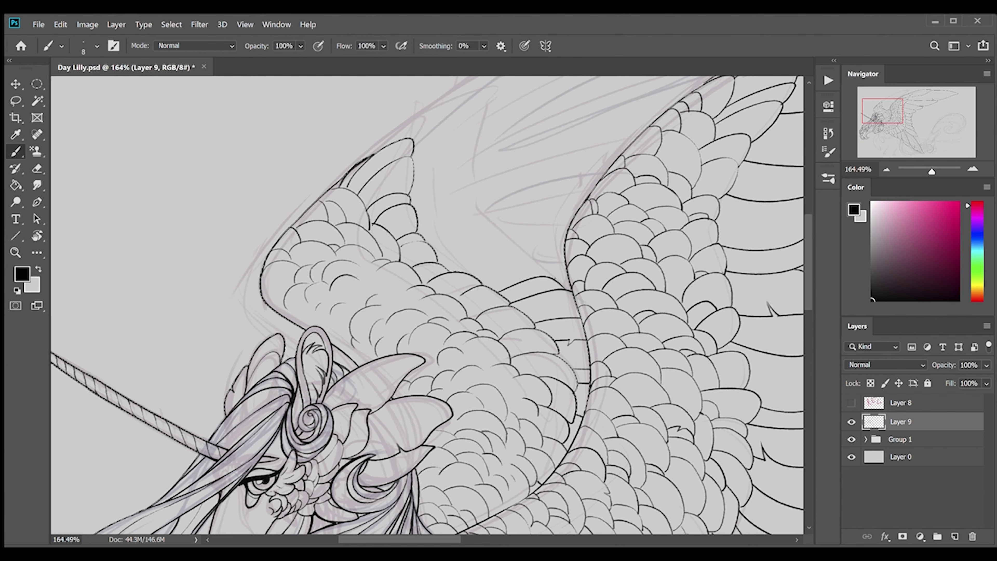
{"action": "left_click_drag", "start_coordinate": [479, 281], "coordinate": [555, 261]}
Ink the upper-left feather outlines and the second wing's outer edge.
{"action": "scroll", "coordinate": [788, 289], "scroll_direction": "up", "scroll_amount": 3}
{"action": "left_click_drag", "start_coordinate": [428, 306], "coordinate": [495, 249]}
{"action": "left_click_drag", "start_coordinate": [414, 281], "coordinate": [480, 218]}
{"action": "left_click_drag", "start_coordinate": [411, 223], "coordinate": [491, 153]}
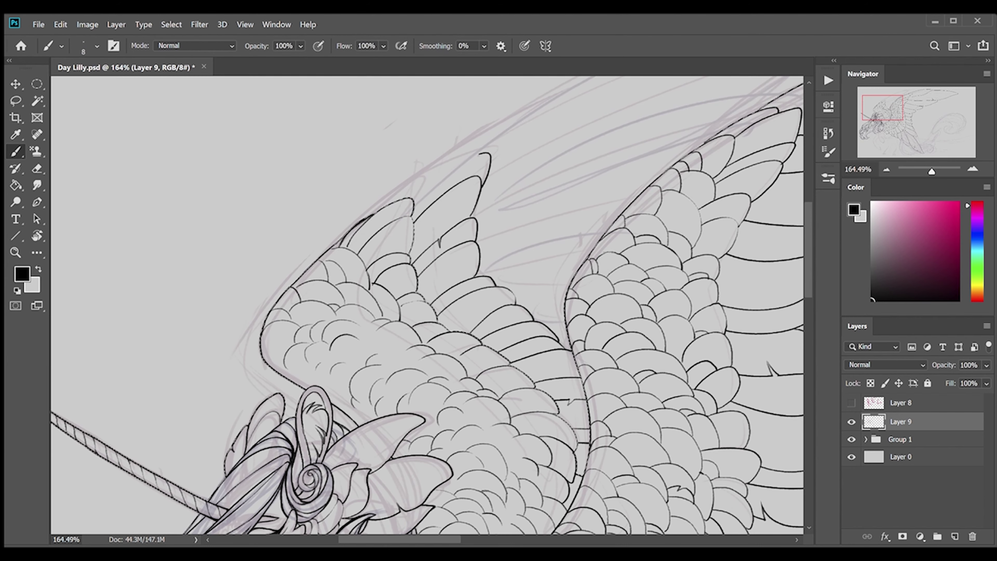
{"action": "left_click_drag", "start_coordinate": [383, 208], "coordinate": [491, 144]}
{"action": "left_click_drag", "start_coordinate": [337, 243], "coordinate": [425, 167]}
Ink long feather edges arching over the first wing, joining them to the wing edge.
{"action": "left_click_drag", "start_coordinate": [526, 309], "coordinate": [566, 301]}
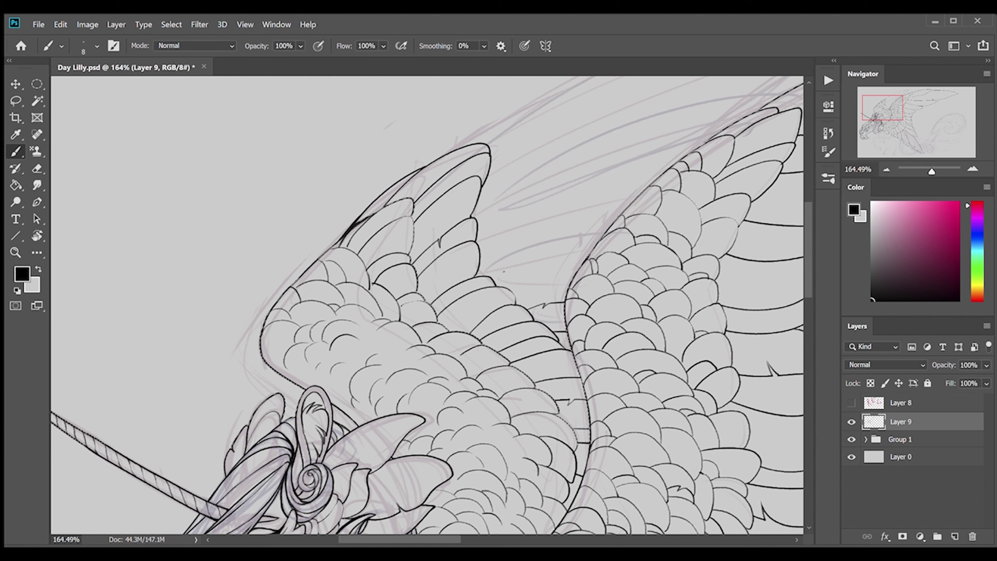
{"action": "mouse_move", "coordinate": [483, 271]}
{"action": "left_mouse_down"}
{"action": "mouse_move", "coordinate": [623, 214]}
{"action": "mouse_move", "coordinate": [445, 292]}
{"action": "left_mouse_up"}
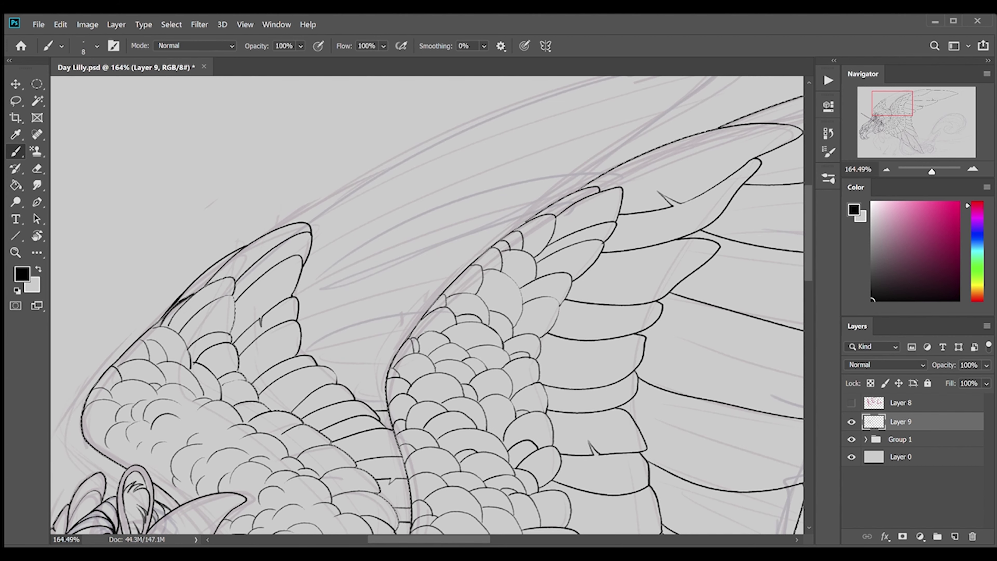
{"action": "left_click_drag", "start_coordinate": [331, 369], "coordinate": [397, 351]}
{"action": "left_click_drag", "start_coordinate": [298, 312], "coordinate": [480, 257]}
{"action": "mouse_move", "coordinate": [310, 252]}
{"action": "left_mouse_down"}
{"action": "mouse_move", "coordinate": [394, 209]}
{"action": "mouse_move", "coordinate": [675, 126]}
{"action": "left_mouse_up"}
{"action": "scroll", "coordinate": [432, 275], "scroll_direction": "up", "scroll_amount": 3}
{"action": "left_click_drag", "start_coordinate": [397, 293], "coordinate": [677, 210]}
{"action": "left_click_drag", "start_coordinate": [275, 314], "coordinate": [768, 119]}
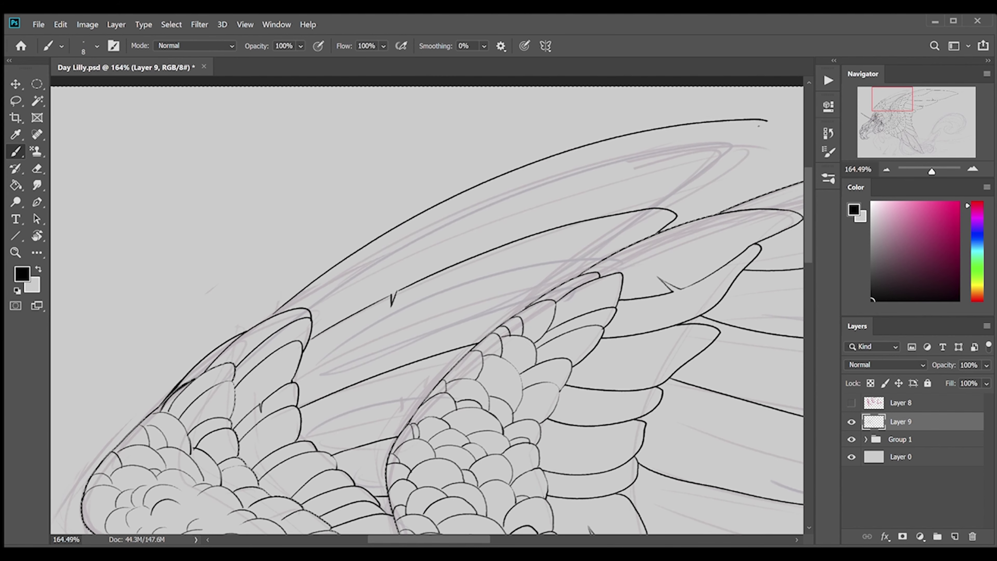
{"action": "left_click_drag", "start_coordinate": [337, 223], "coordinate": [236, 223]}
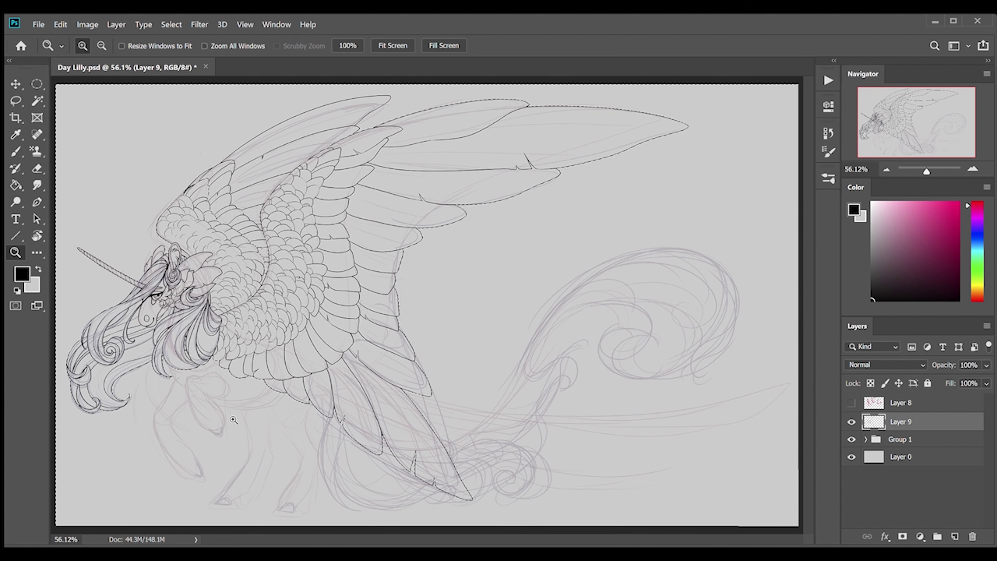
Ink the front leg's outline, inner line and the curve under its hoof on Layer 9.
{"action": "mouse_move", "coordinate": [204, 398]}
{"action": "left_mouse_down"}
{"action": "mouse_move", "coordinate": [337, 223]}
{"action": "mouse_move", "coordinate": [359, 212]}
{"action": "left_mouse_up"}
{"action": "key", "text": "ctrl+z"}
{"action": "left_click_drag", "start_coordinate": [330, 351], "coordinate": [408, 483]}
{"action": "key", "text": "ctrl+z"}
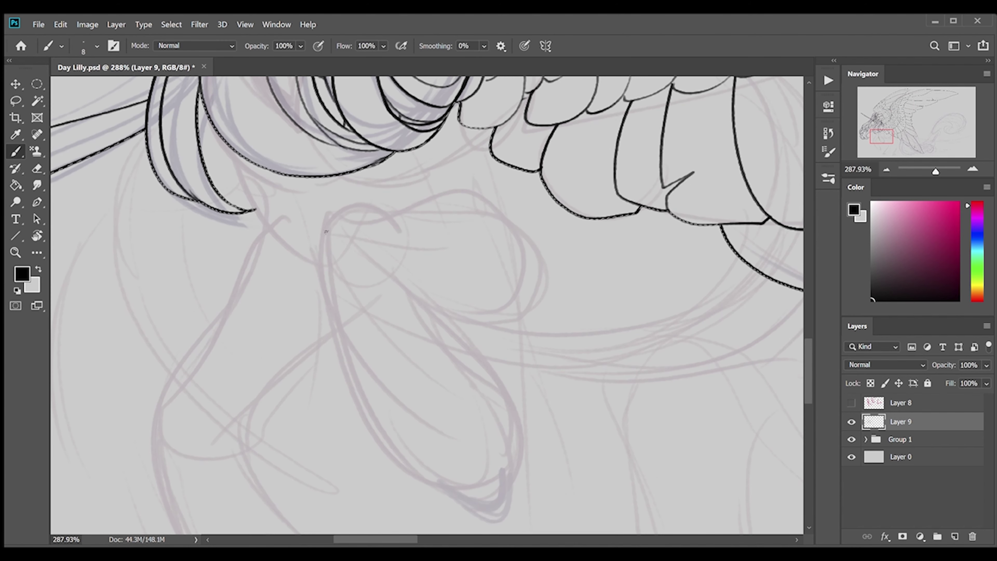
{"action": "left_click_drag", "start_coordinate": [504, 208], "coordinate": [324, 236]}
{"action": "mouse_move", "coordinate": [369, 423]}
{"action": "left_mouse_down"}
{"action": "mouse_move", "coordinate": [329, 254]}
{"action": "mouse_move", "coordinate": [412, 459]}
{"action": "mouse_move", "coordinate": [487, 367]}
{"action": "left_mouse_up"}
{"action": "key", "text": "ctrl+z"}
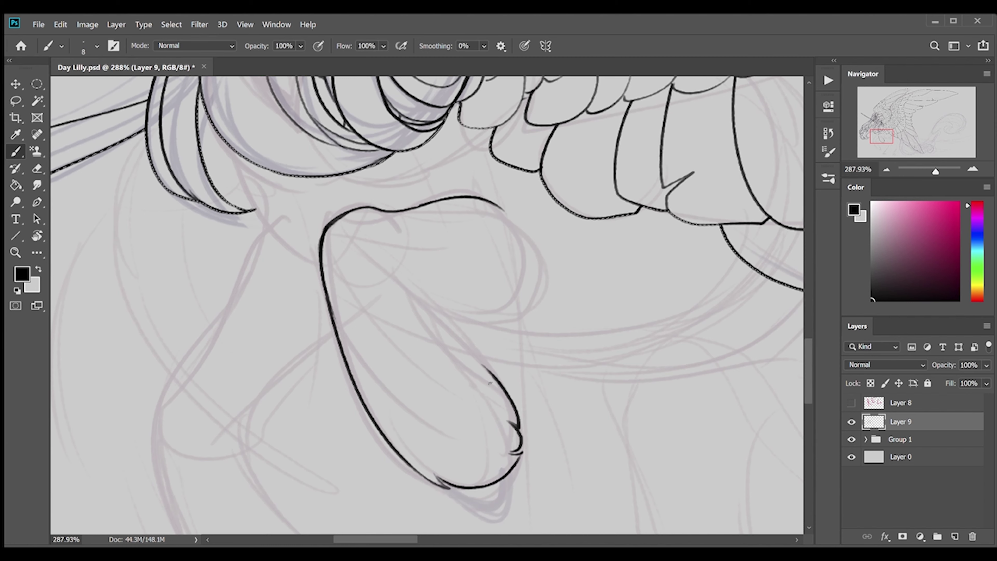
{"action": "left_click_drag", "start_coordinate": [414, 275], "coordinate": [488, 369]}
{"action": "left_click_drag", "start_coordinate": [435, 476], "coordinate": [522, 451]}
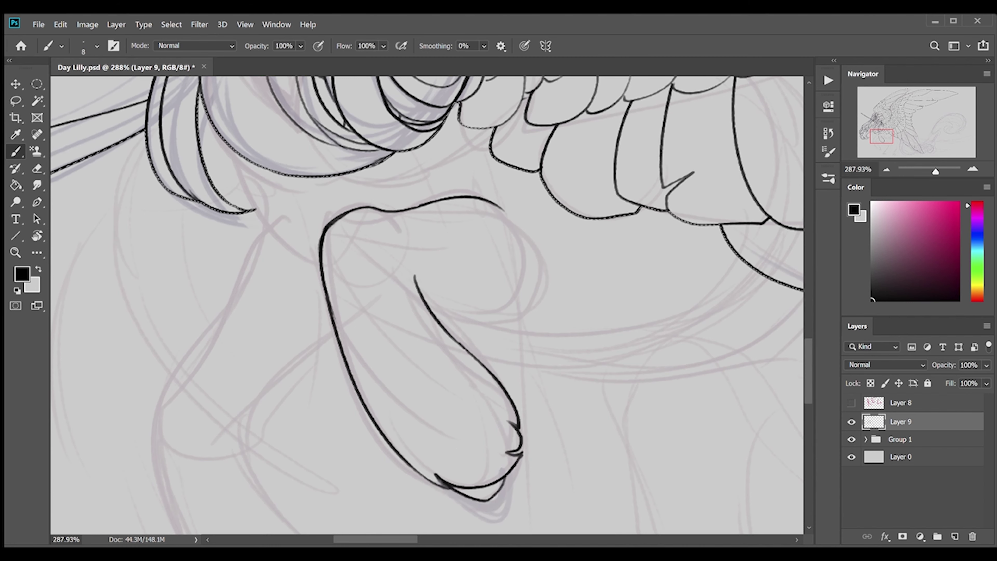
{"action": "left_click_drag", "start_coordinate": [429, 304], "coordinate": [544, 218]}
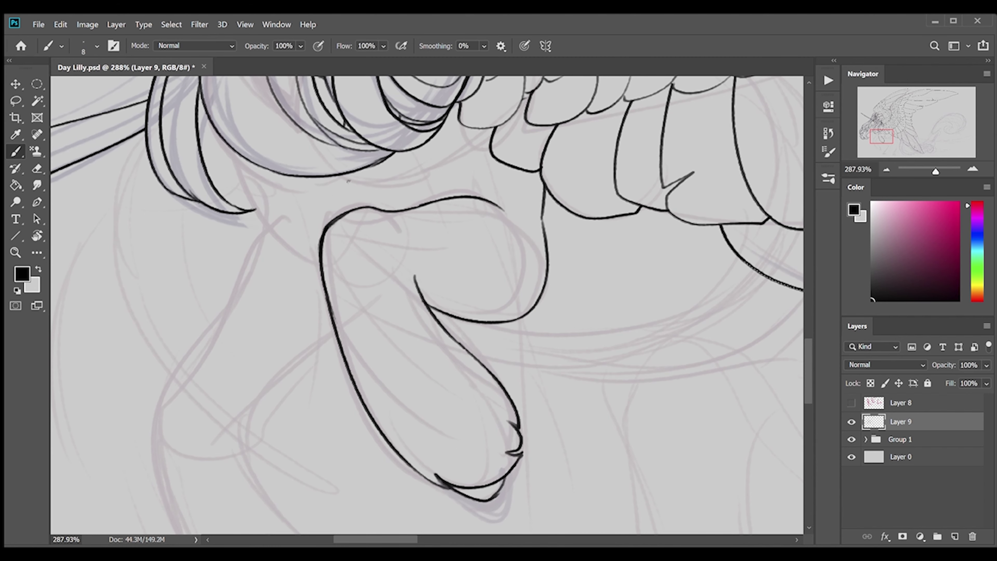
Ink a looped curve below the hair tip and erase stray ink.
{"action": "scroll", "coordinate": [428, 307], "scroll_direction": "up", "scroll_amount": 3}
{"action": "mouse_move", "coordinate": [393, 279]}
{"action": "left_mouse_down"}
{"action": "mouse_move", "coordinate": [302, 304]}
{"action": "mouse_move", "coordinate": [367, 334]}
{"action": "left_mouse_up"}
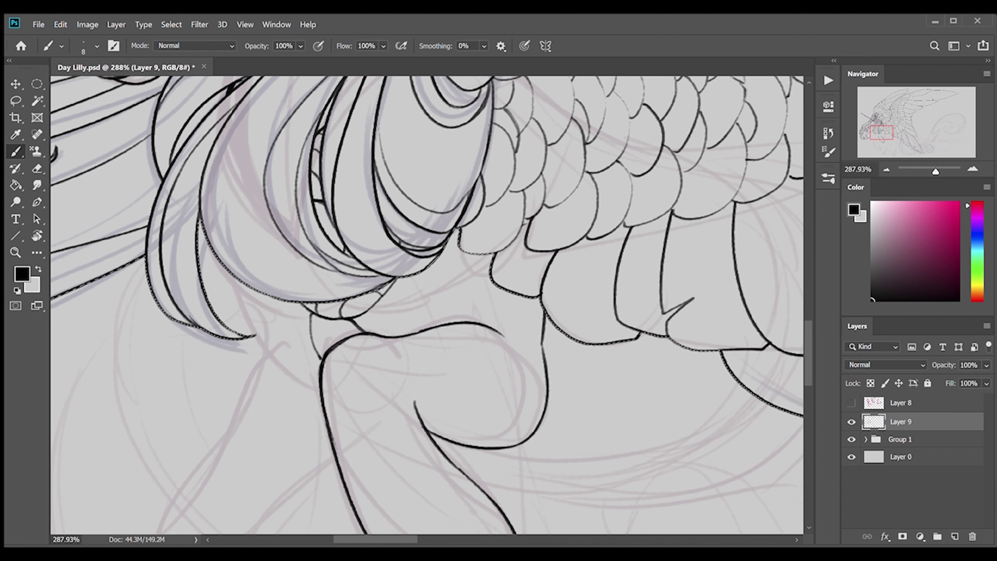
{"action": "left_click_drag", "start_coordinate": [312, 310], "coordinate": [220, 301]}
{"action": "left_click_drag", "start_coordinate": [200, 236], "coordinate": [235, 307]}
{"action": "left_click_drag", "start_coordinate": [809, 383], "coordinate": [812, 395]}
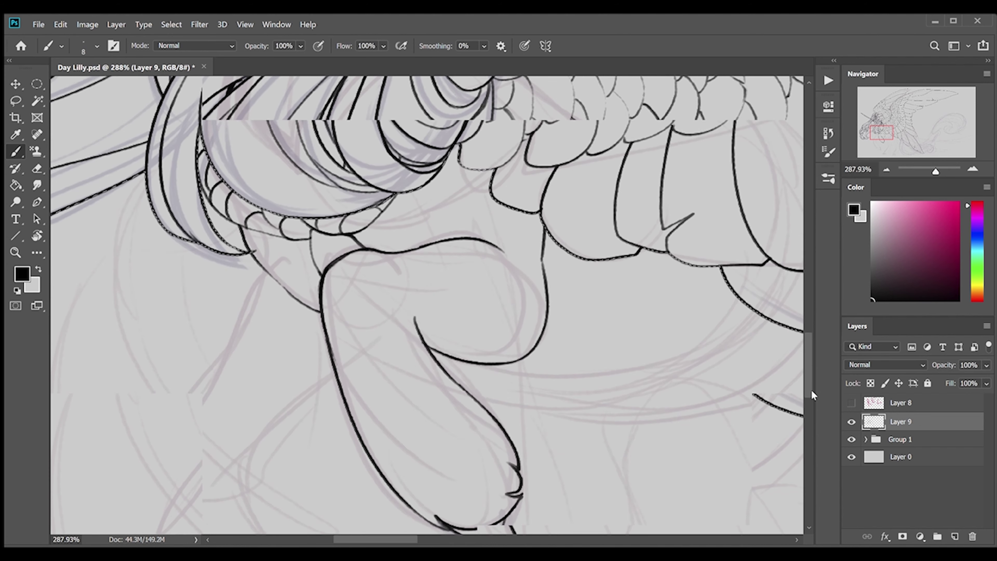
{"action": "key", "text": "e"}
{"action": "scroll", "coordinate": [427, 221], "scroll_direction": "down", "scroll_amount": 2}
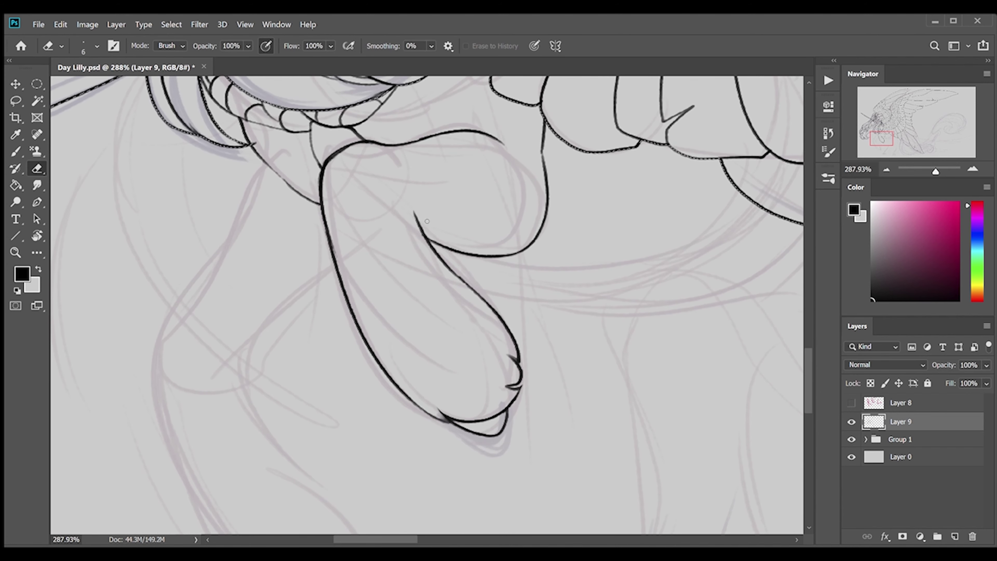
{"action": "key", "text": "b"}
Ink the second front leg down to a paw with fur tufts.
{"action": "left_click_drag", "start_coordinate": [270, 161], "coordinate": [192, 502]}
{"action": "left_click_drag", "start_coordinate": [342, 268], "coordinate": [243, 373]}
{"action": "scroll", "coordinate": [427, 275], "scroll_direction": "down", "scroll_amount": 5}
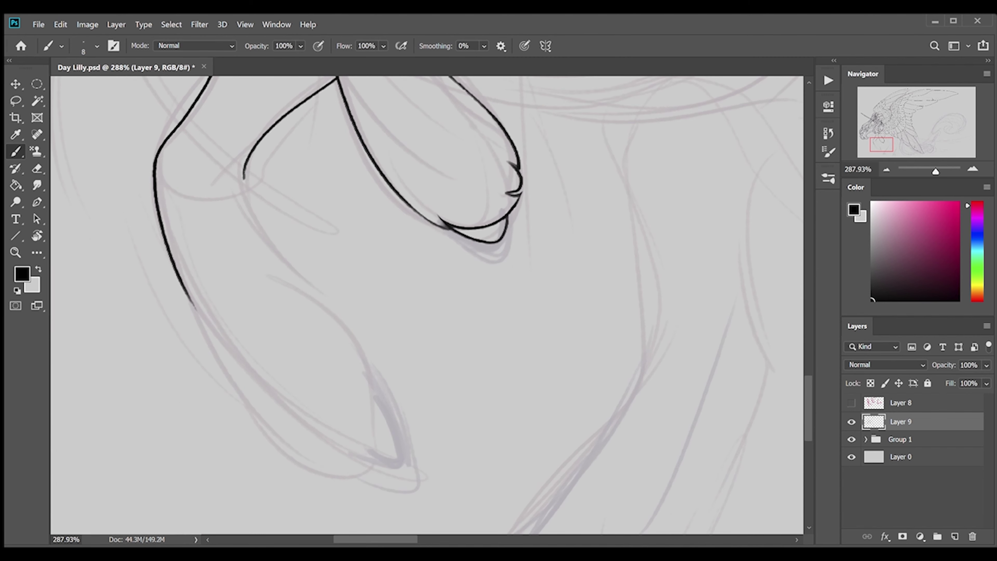
{"action": "left_click_drag", "start_coordinate": [243, 179], "coordinate": [342, 320]}
{"action": "left_click_drag", "start_coordinate": [353, 350], "coordinate": [313, 481]}
{"action": "key", "text": "ctrl+z"}
{"action": "left_click_drag", "start_coordinate": [192, 303], "coordinate": [291, 469]}
{"action": "left_click_drag", "start_coordinate": [290, 467], "coordinate": [368, 360]}
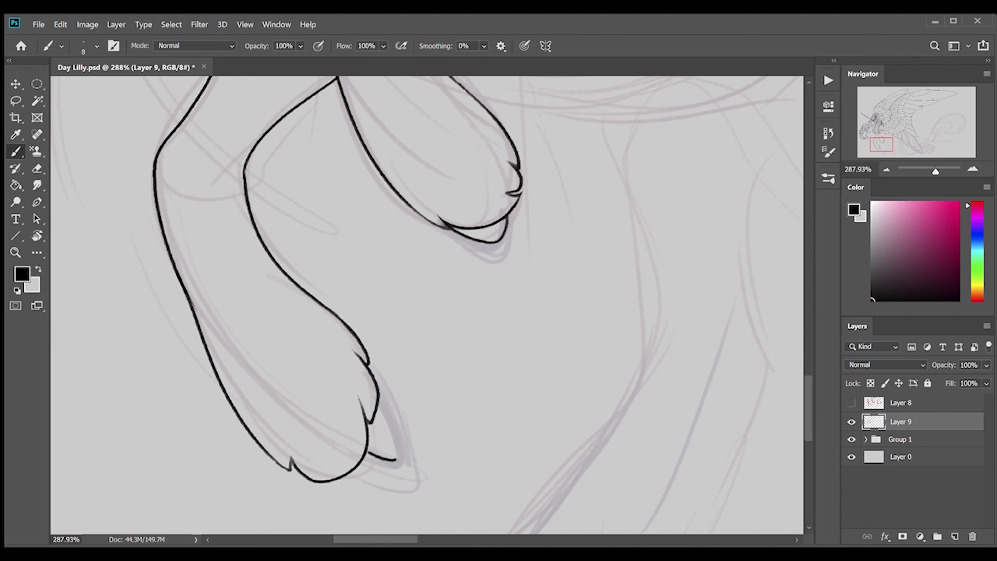
Extend the body outline and ink both sides of the hind leg.
{"action": "left_click_drag", "start_coordinate": [397, 432], "coordinate": [274, 432]}
{"action": "mouse_move", "coordinate": [238, 390]}
{"action": "left_mouse_down"}
{"action": "mouse_move", "coordinate": [553, 399]}
{"action": "mouse_move", "coordinate": [632, 511]}
{"action": "left_mouse_up"}
{"action": "scroll", "coordinate": [628, 392], "scroll_direction": "down", "scroll_amount": 5}
{"action": "left_click_drag", "start_coordinate": [628, 271], "coordinate": [736, 417]}
{"action": "left_click_drag", "start_coordinate": [447, 184], "coordinate": [469, 455]}
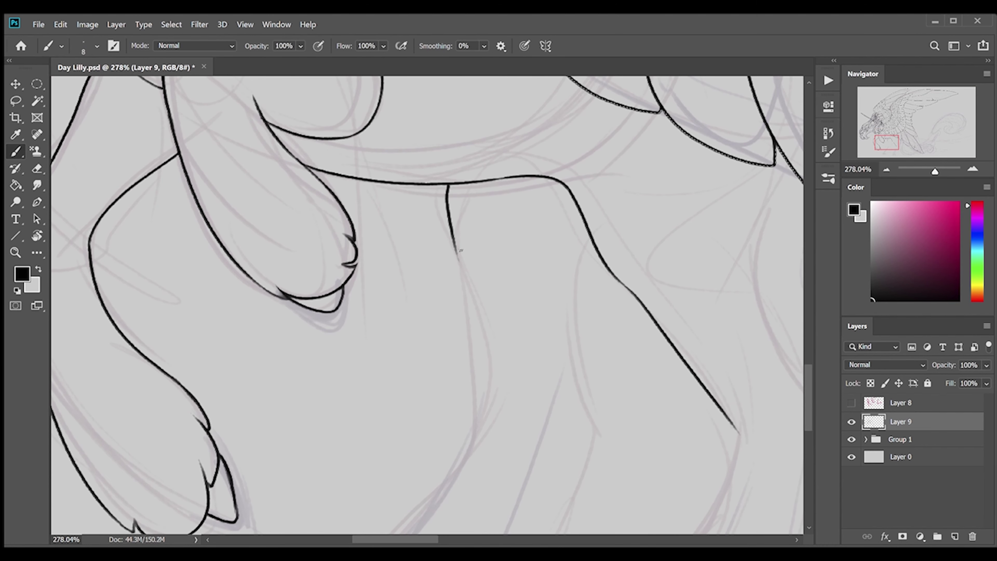
{"action": "mouse_move", "coordinate": [591, 240]}
{"action": "left_mouse_down"}
{"action": "mouse_move", "coordinate": [577, 369]}
{"action": "mouse_move", "coordinate": [600, 428]}
{"action": "left_mouse_up"}
{"action": "left_click_drag", "start_coordinate": [565, 389], "coordinate": [562, 424]}
Add the hind leg's teardrop marking, hoof outline, fur tufts and toe triangle.
{"action": "scroll", "coordinate": [797, 416], "scroll_direction": "down", "scroll_amount": 5}
{"action": "left_click_drag", "start_coordinate": [469, 192], "coordinate": [327, 384]}
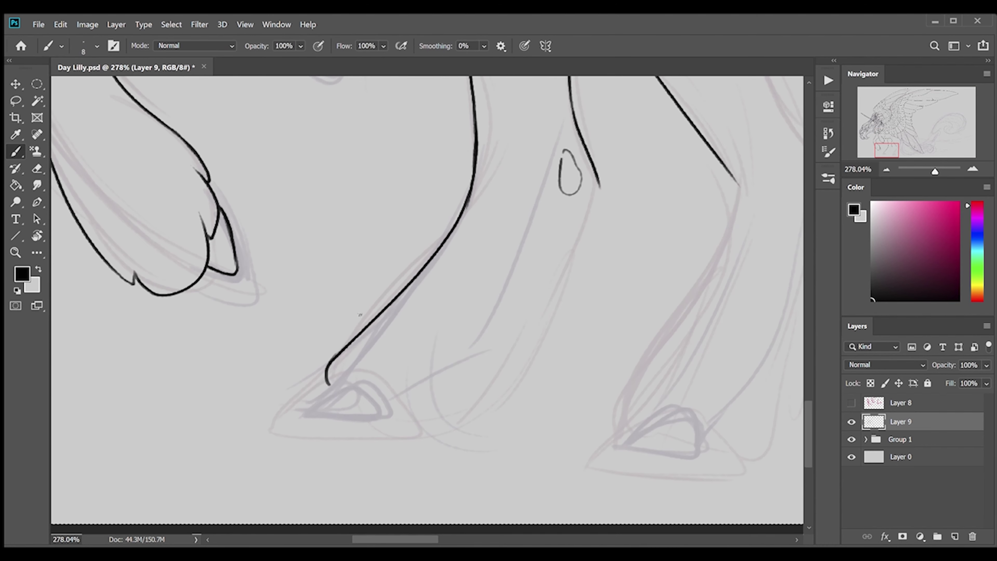
{"action": "key", "text": "ctrl+z"}
{"action": "left_click_drag", "start_coordinate": [469, 196], "coordinate": [342, 353]}
{"action": "left_click_drag", "start_coordinate": [379, 393], "coordinate": [481, 434]}
{"action": "left_click_drag", "start_coordinate": [601, 184], "coordinate": [526, 361]}
{"action": "left_click_drag", "start_coordinate": [526, 354], "coordinate": [467, 432]}
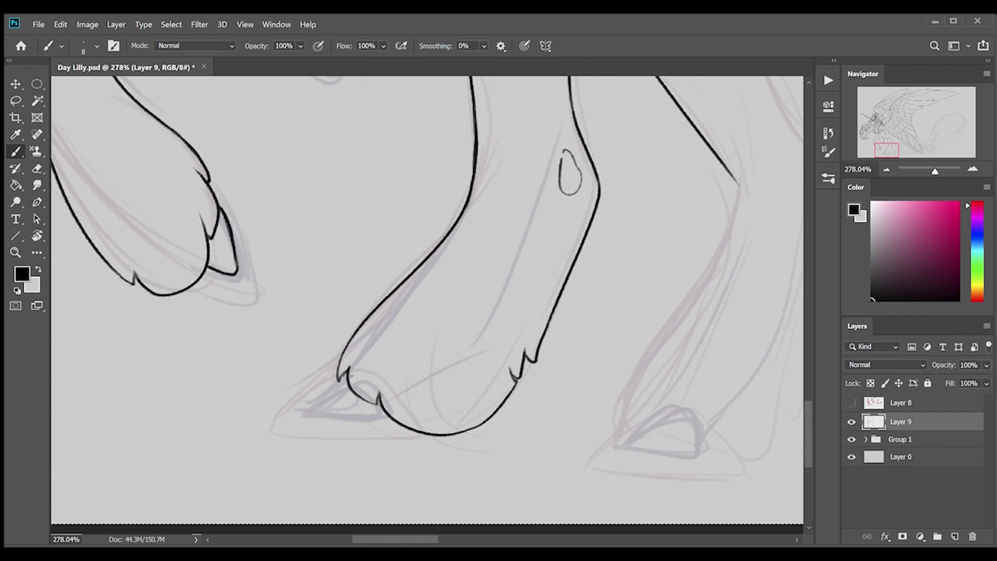
{"action": "left_click_drag", "start_coordinate": [349, 367], "coordinate": [389, 418]}
Ink the next leg down to its hoof with toe tufts.
{"action": "scroll", "coordinate": [432, 298], "scroll_direction": "right", "scroll_amount": 5}
{"action": "mouse_move", "coordinate": [428, 189]}
{"action": "left_mouse_down"}
{"action": "mouse_move", "coordinate": [397, 312]}
{"action": "mouse_move", "coordinate": [326, 418]}
{"action": "left_mouse_up"}
{"action": "left_click_drag", "start_coordinate": [502, 366], "coordinate": [447, 455]}
{"action": "left_click_drag", "start_coordinate": [528, 173], "coordinate": [498, 409]}
{"action": "scroll", "coordinate": [499, 409], "scroll_direction": "up", "scroll_amount": 5}
{"action": "left_click_drag", "start_coordinate": [493, 197], "coordinate": [530, 426]}
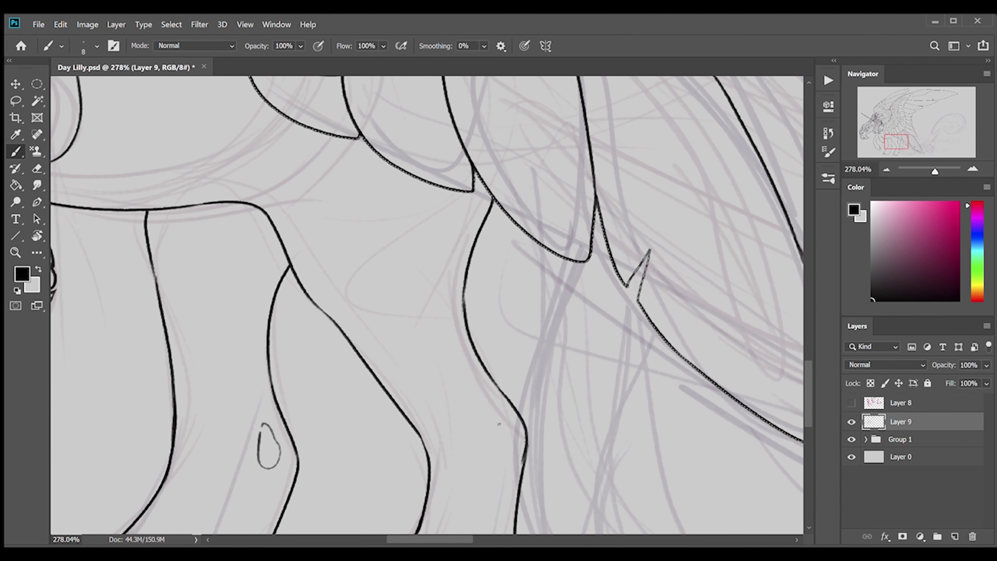
{"action": "key", "text": "ctrl+z"}
{"action": "mouse_move", "coordinate": [530, 387]}
{"action": "left_mouse_down"}
{"action": "mouse_move", "coordinate": [517, 475]}
{"action": "mouse_move", "coordinate": [504, 467]}
{"action": "left_mouse_up"}
{"action": "key", "text": "ctrl+z"}
Fit the drawing to the screen and add Layer 10 for the tail lines.
{"action": "key", "text": "z"}
{"action": "key", "text": "ctrl+0"}
{"action": "key", "text": "ctrl+shift+alt+n"}
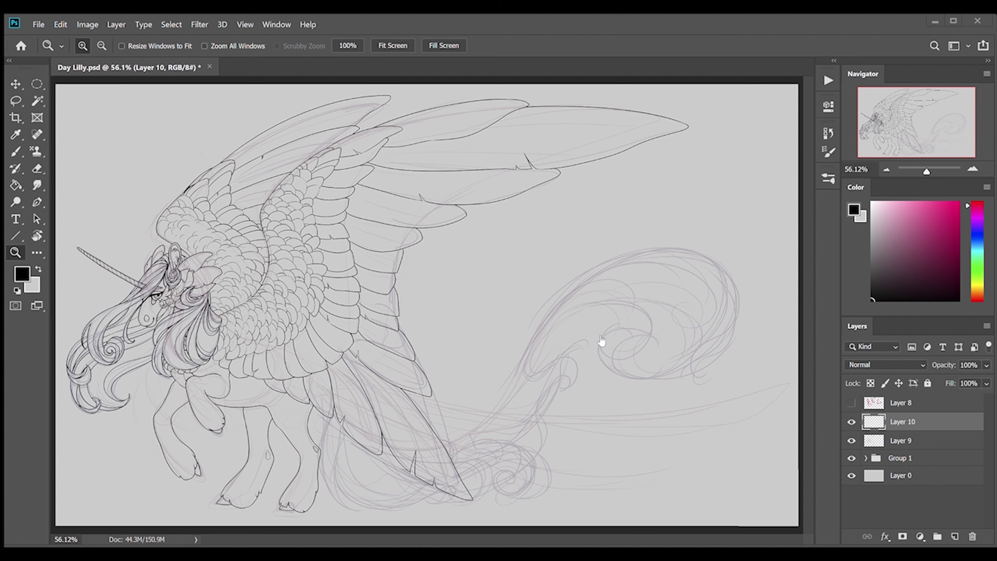
Ink the long tail strand on Layer 10, redrawing its upper edge more smoothly.
{"action": "left_click_drag", "start_coordinate": [393, 275], "coordinate": [746, 491]}
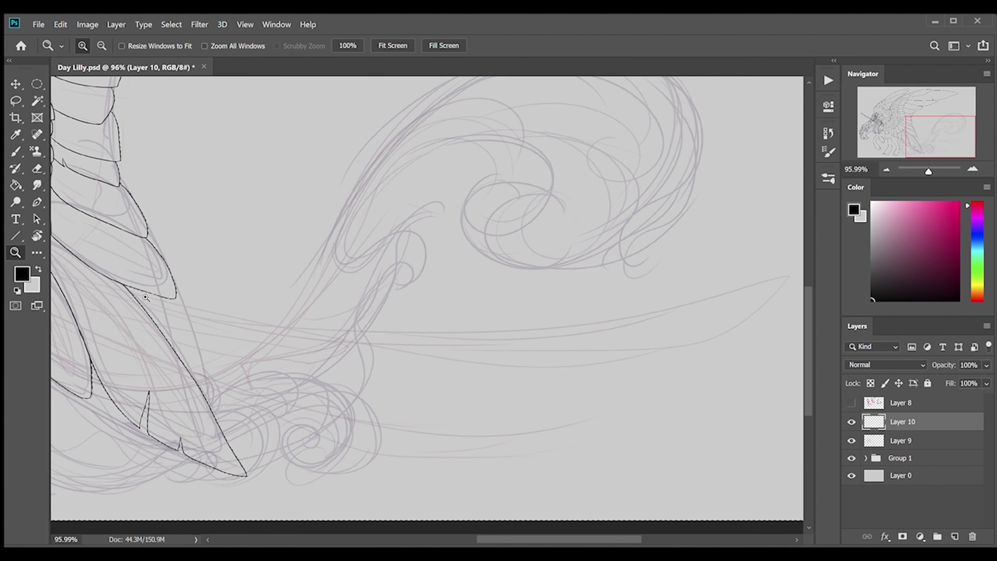
{"action": "key", "text": "b"}
{"action": "left_click_drag", "start_coordinate": [129, 338], "coordinate": [667, 291]}
{"action": "key", "text": "l"}
{"action": "key", "text": "ctrl+z"}
{"action": "left_click", "coordinate": [20, 147]}
{"action": "left_click_drag", "start_coordinate": [137, 303], "coordinate": [559, 360]}
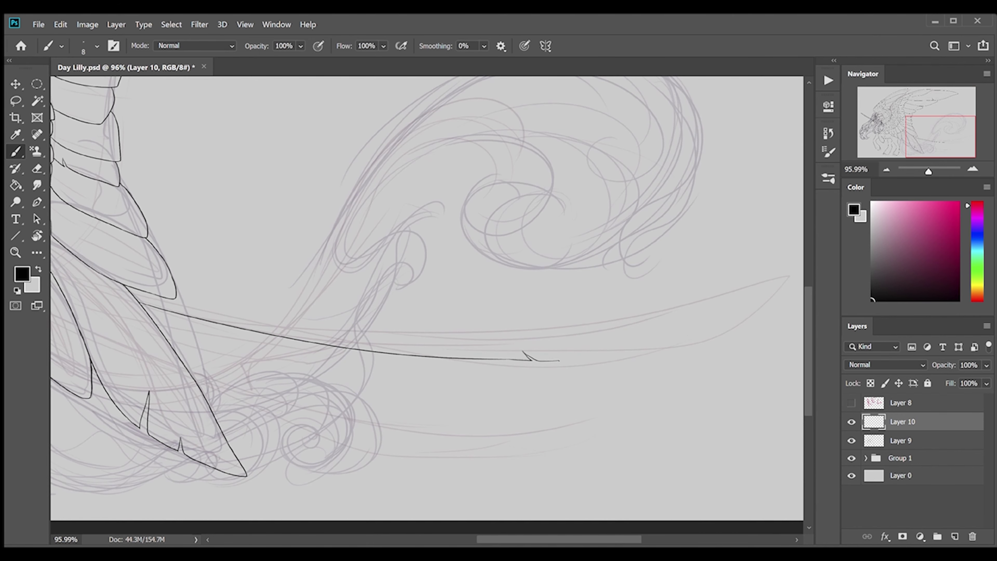
{"action": "key", "text": "ctrl+z"}
{"action": "left_click_drag", "start_coordinate": [131, 292], "coordinate": [332, 321]}
{"action": "key", "text": "ctrl+z"}
{"action": "left_click_drag", "start_coordinate": [450, 332], "coordinate": [785, 276]}
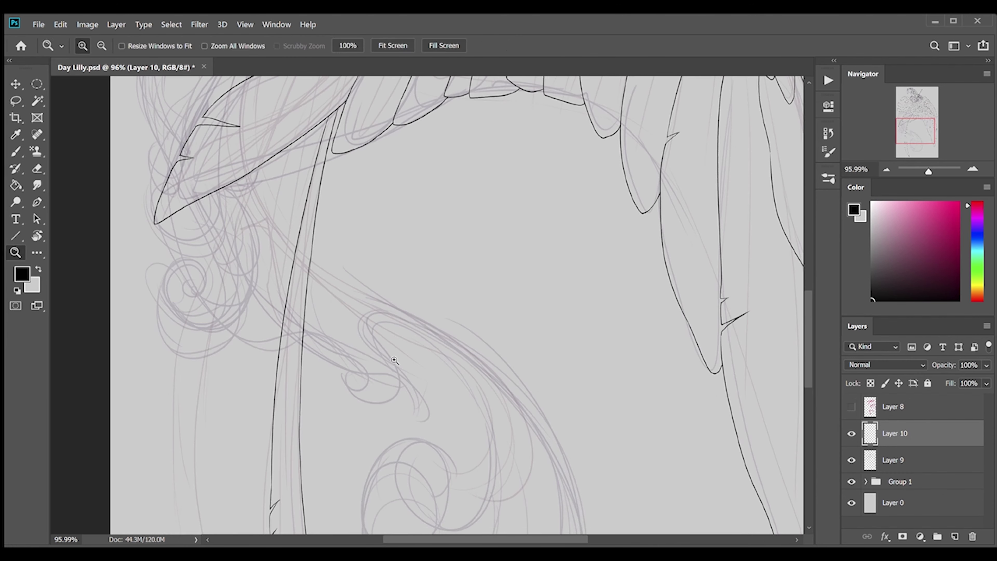
Ink a long thin feather shape with a line along its stem.
{"action": "left_click_drag", "start_coordinate": [418, 404], "coordinate": [453, 98]}
{"action": "scroll", "coordinate": [440, 275], "scroll_direction": "up", "scroll_amount": 3}
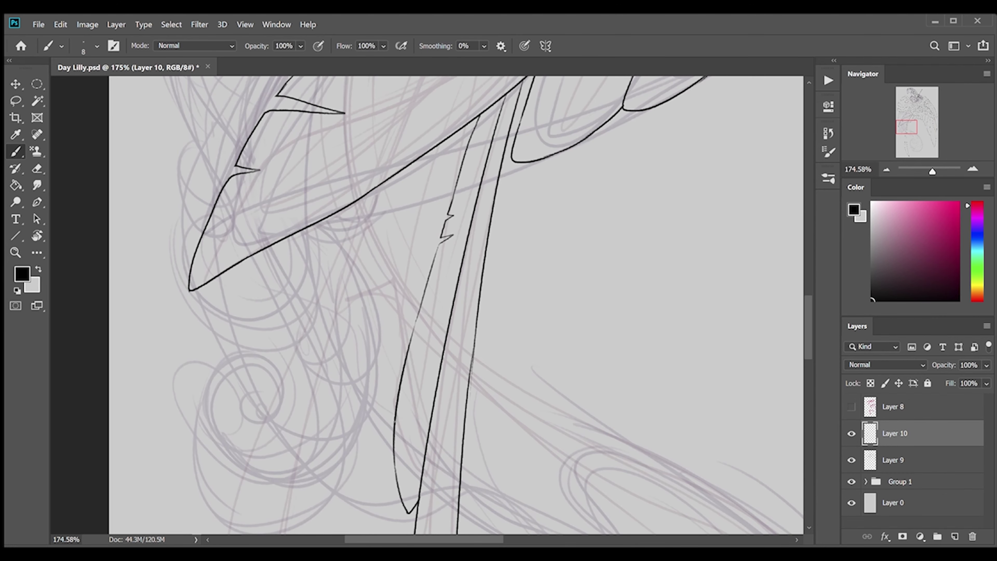
{"action": "left_click_drag", "start_coordinate": [392, 418], "coordinate": [467, 126]}
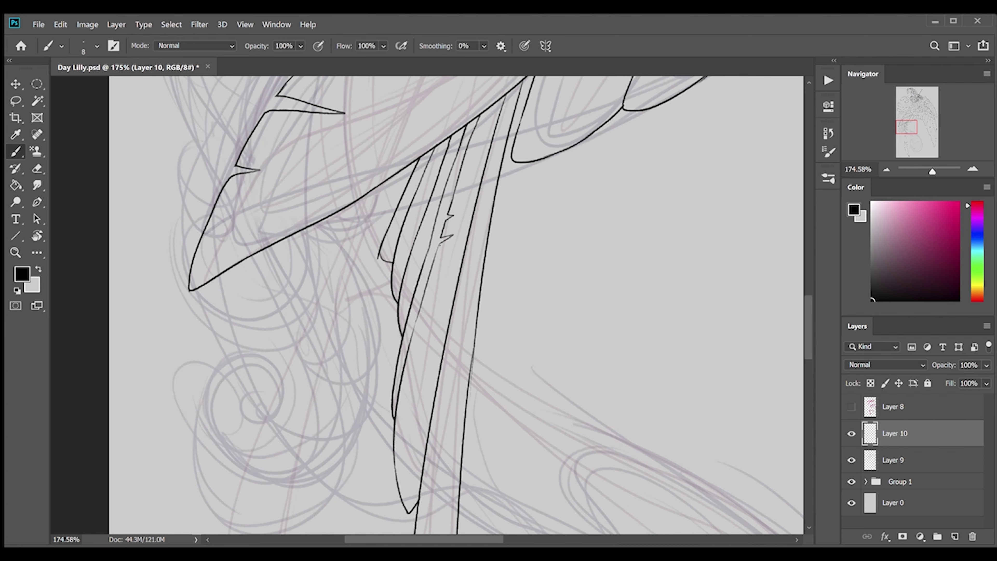
{"action": "key", "text": "z"}
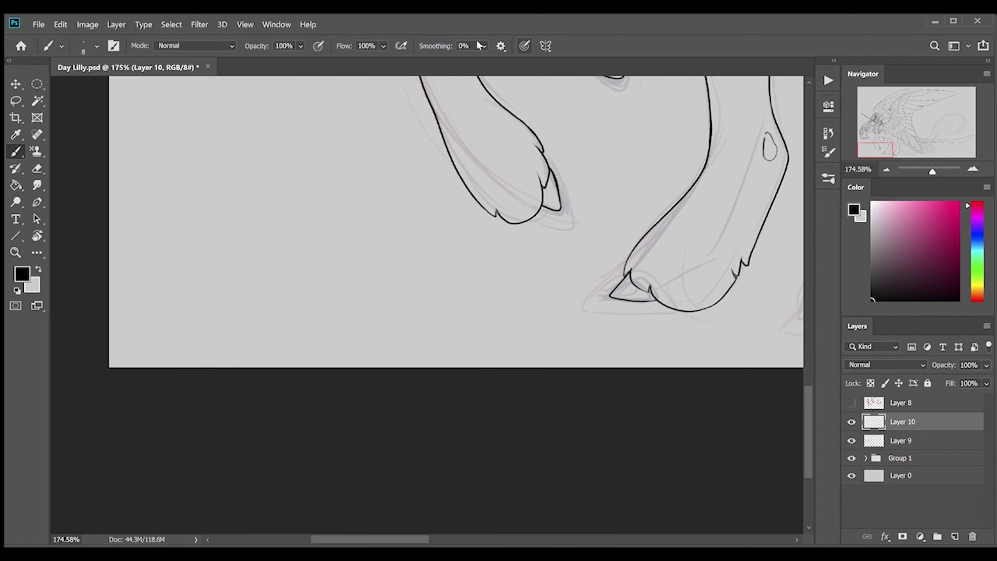
{"action": "left_click", "coordinate": [393, 46]}
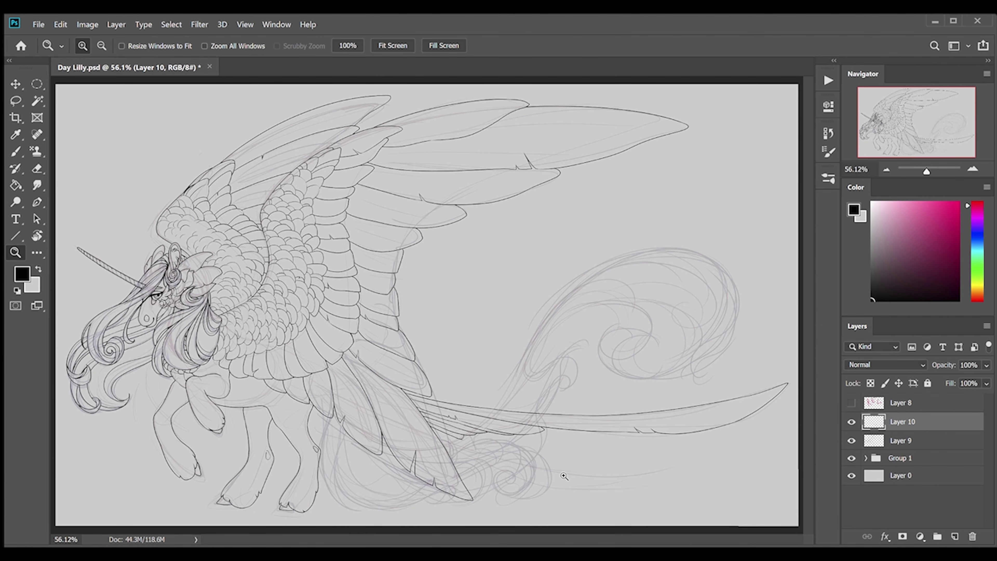
Magic Wand-select the area outside the inked outline to limit the brush strokes.
{"action": "key", "text": "w"}
{"action": "left_click", "coordinate": [777, 395]}
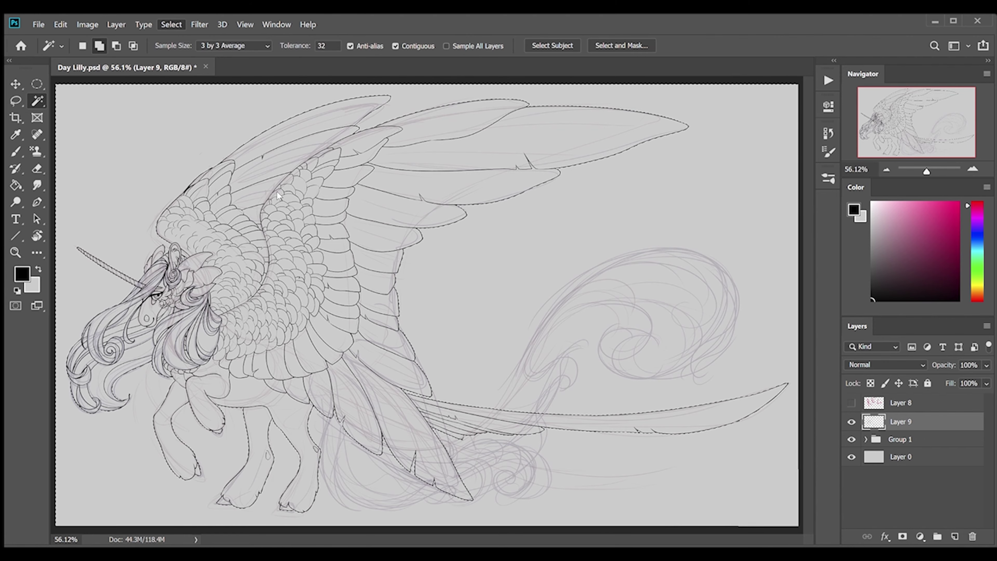
{"action": "key", "text": "z"}
{"action": "left_click_drag", "start_coordinate": [428, 511], "coordinate": [491, 510]}
{"action": "key", "text": "b"}
Ink the tail strands along the bottom, running toward the wing spike.
{"action": "left_click_drag", "start_coordinate": [141, 161], "coordinate": [210, 445]}
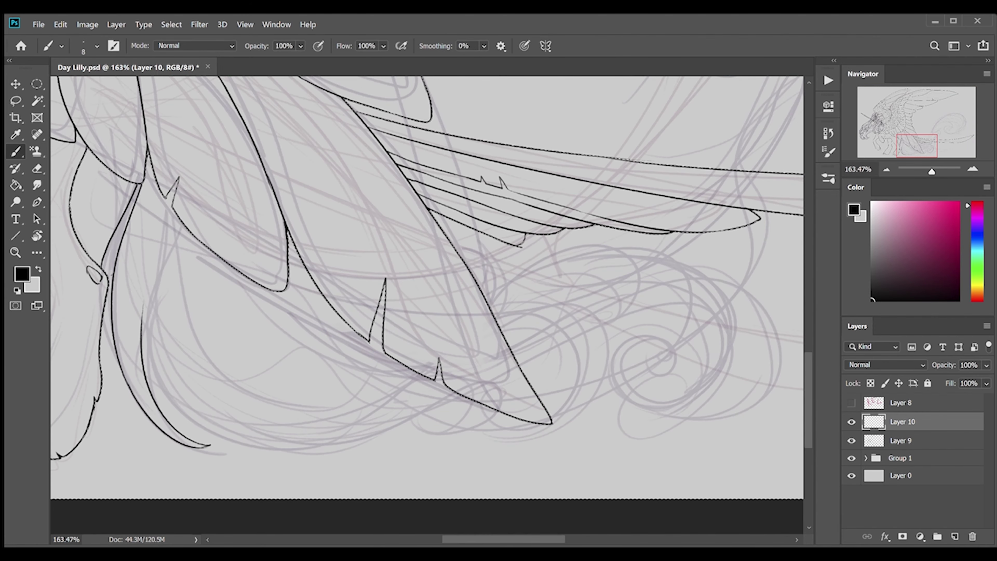
{"action": "mouse_move", "coordinate": [177, 178]}
{"action": "left_mouse_down"}
{"action": "mouse_move", "coordinate": [147, 326]}
{"action": "mouse_move", "coordinate": [461, 397]}
{"action": "left_mouse_up"}
{"action": "left_click_drag", "start_coordinate": [518, 359], "coordinate": [562, 336]}
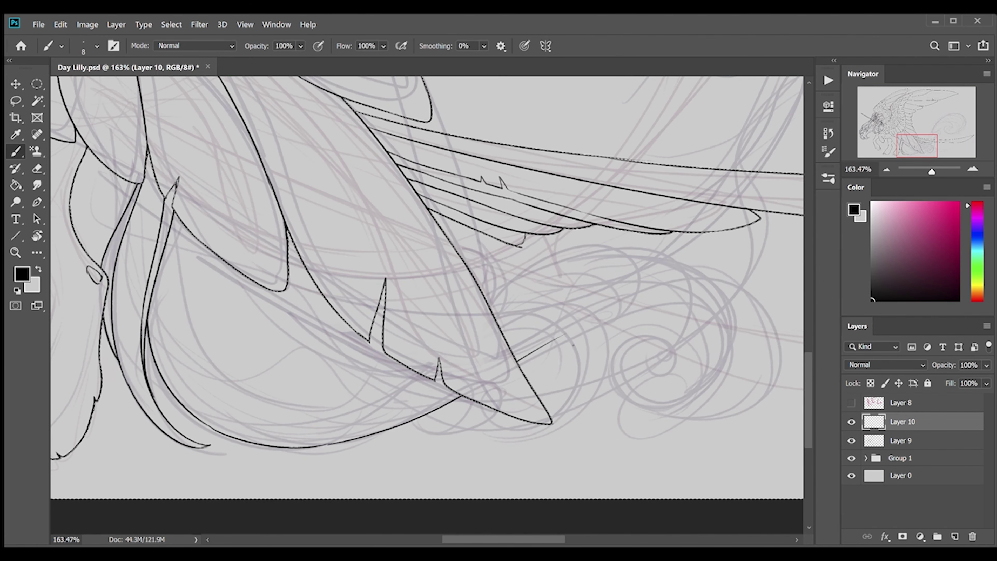
{"action": "left_click_drag", "start_coordinate": [208, 430], "coordinate": [441, 379]}
{"action": "left_click_drag", "start_coordinate": [471, 401], "coordinate": [470, 433]}
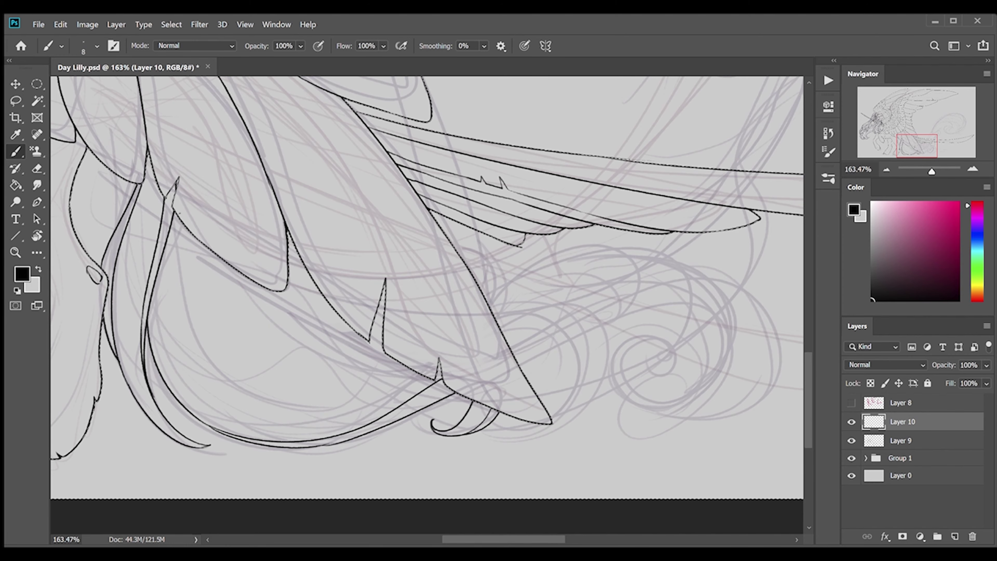
{"action": "left_click_drag", "start_coordinate": [181, 226], "coordinate": [424, 378]}
{"action": "left_click_drag", "start_coordinate": [155, 283], "coordinate": [408, 388]}
{"action": "left_click_drag", "start_coordinate": [240, 275], "coordinate": [417, 378]}
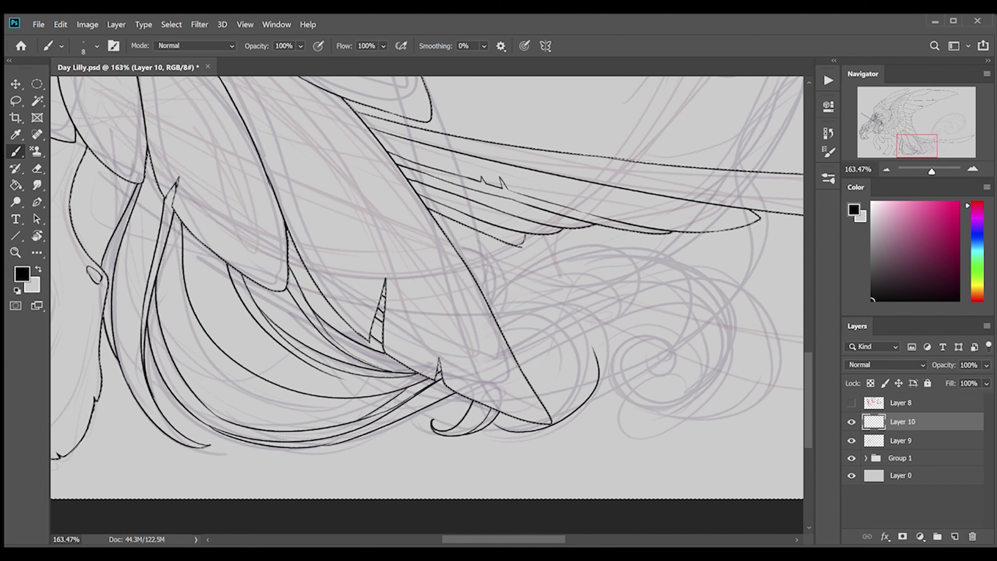
Ink a looping curl and the wave-shaped curls beside the wing tip.
{"action": "left_click_drag", "start_coordinate": [551, 422], "coordinate": [495, 316]}
{"action": "key", "text": "e"}
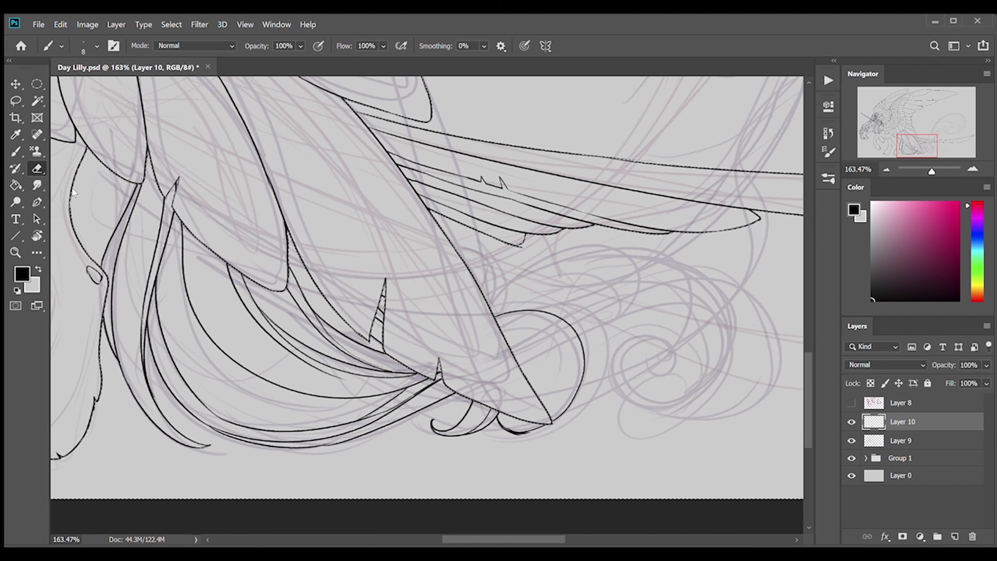
{"action": "key", "text": "b"}
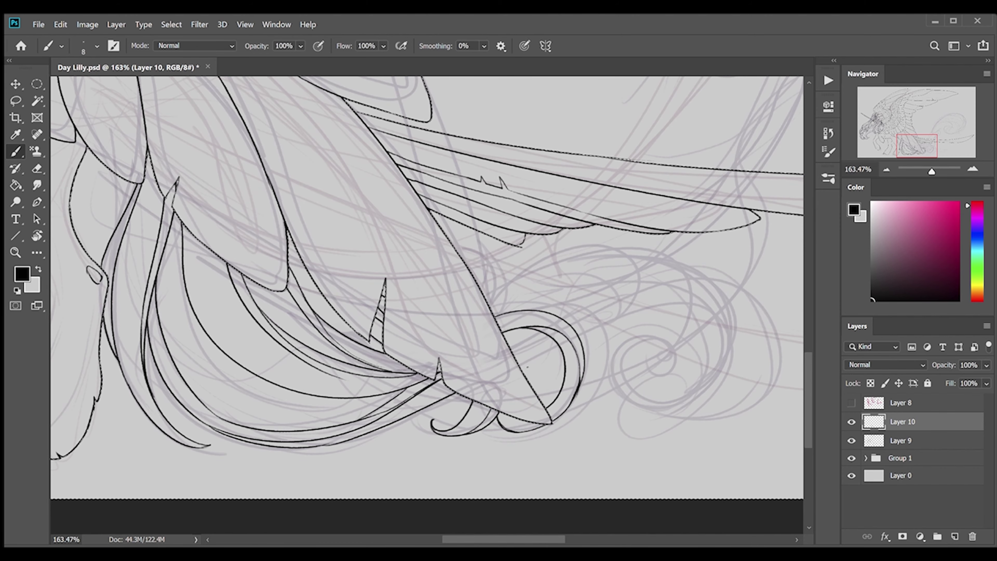
{"action": "mouse_move", "coordinate": [527, 366]}
{"action": "left_mouse_down"}
{"action": "mouse_move", "coordinate": [591, 414]}
{"action": "mouse_move", "coordinate": [652, 358]}
{"action": "left_mouse_up"}
{"action": "mouse_move", "coordinate": [628, 314]}
{"action": "left_mouse_down"}
{"action": "mouse_move", "coordinate": [491, 308]}
{"action": "mouse_move", "coordinate": [627, 275]}
{"action": "mouse_move", "coordinate": [606, 300]}
{"action": "left_mouse_up"}
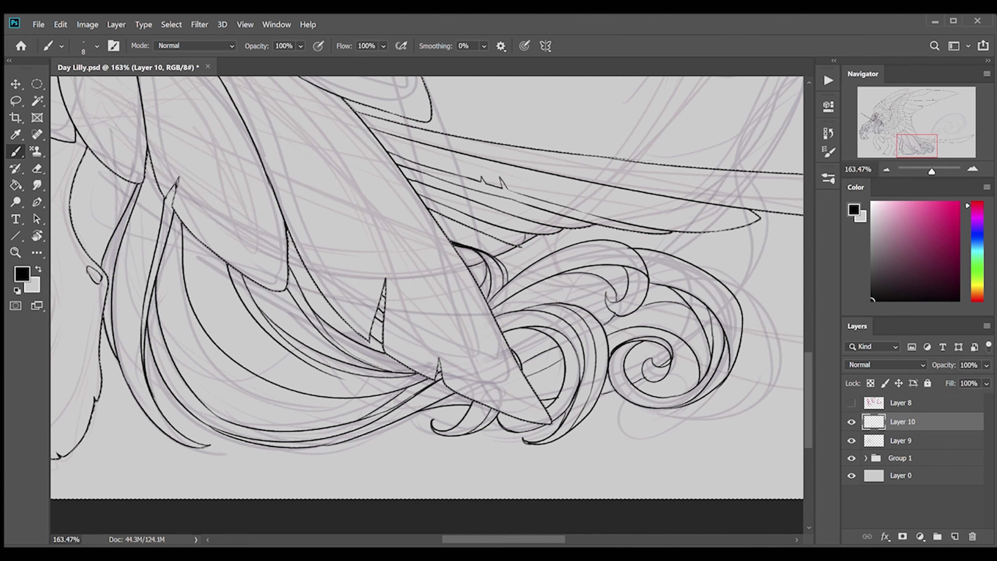
Ink a long upper tail strand ending in a curl with inner lines.
{"action": "scroll", "coordinate": [427, 287], "scroll_direction": "up", "scroll_amount": 3}
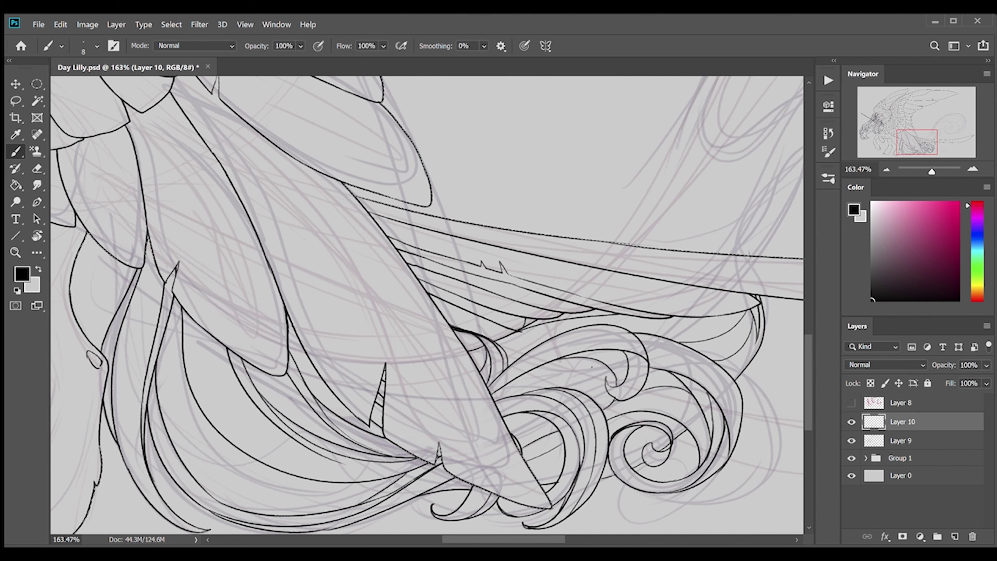
{"action": "left_click_drag", "start_coordinate": [483, 263], "coordinate": [255, 332]}
{"action": "left_click_drag", "start_coordinate": [526, 77], "coordinate": [382, 310]}
{"action": "left_click_drag", "start_coordinate": [504, 320], "coordinate": [594, 229]}
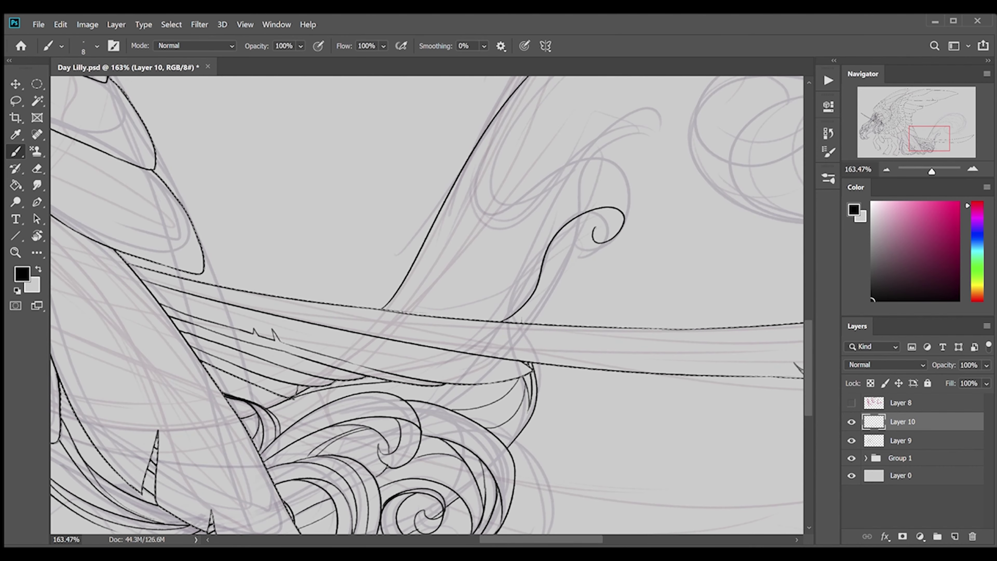
{"action": "left_click_drag", "start_coordinate": [392, 294], "coordinate": [620, 185]}
{"action": "left_click_drag", "start_coordinate": [424, 313], "coordinate": [534, 278]}
Ink the tail's long arc, the hooked spiral at its tip and a wave crest.
{"action": "scroll", "coordinate": [811, 316], "scroll_direction": "up", "scroll_amount": 6}
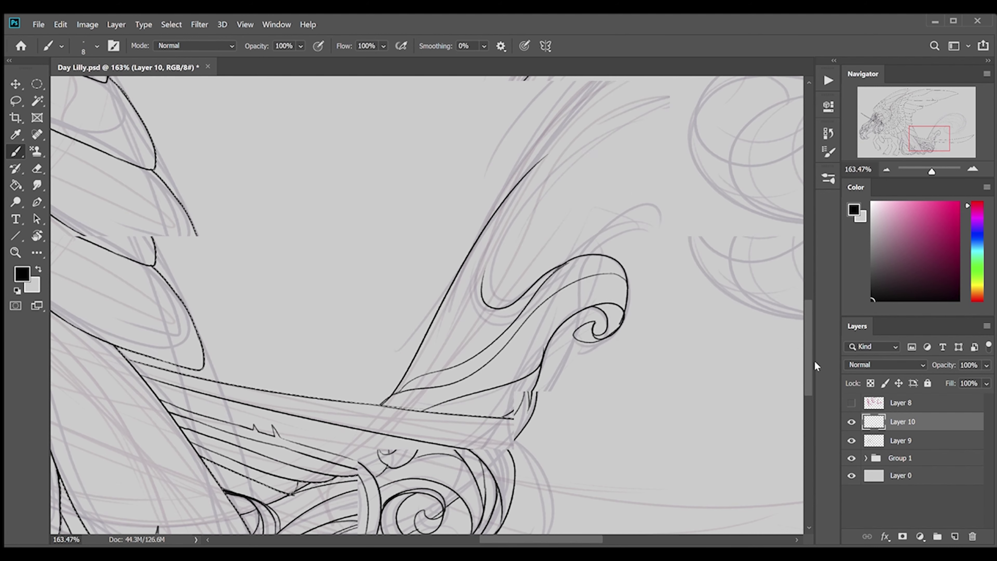
{"action": "scroll", "coordinate": [812, 317], "scroll_direction": "right", "scroll_amount": 7}
{"action": "scroll", "coordinate": [812, 316], "scroll_direction": "up", "scroll_amount": 3}
{"action": "left_click_drag", "start_coordinate": [133, 534], "coordinate": [601, 111]}
{"action": "scroll", "coordinate": [601, 112], "scroll_direction": "right", "scroll_amount": 2}
{"action": "left_click_drag", "start_coordinate": [522, 110], "coordinate": [582, 276]}
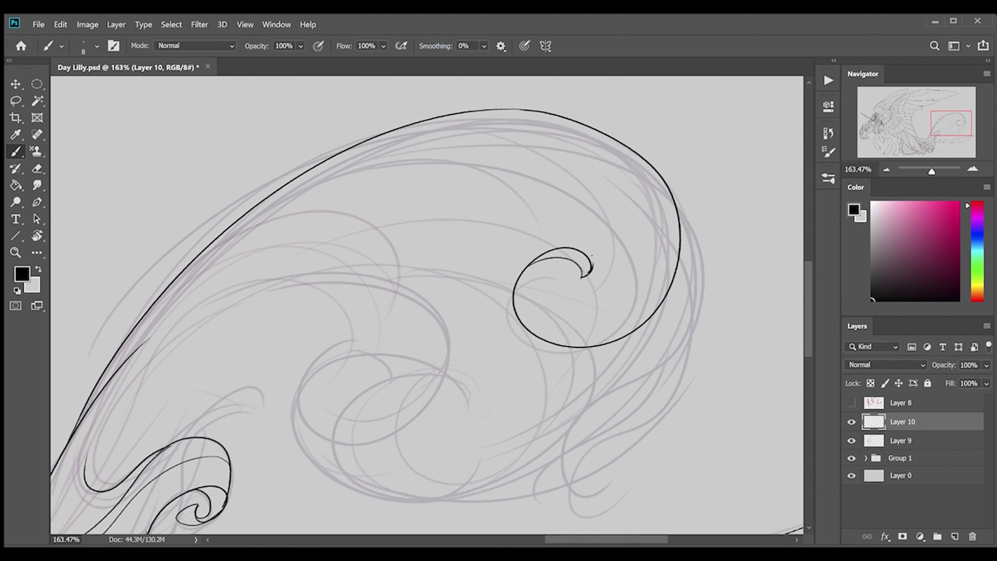
{"action": "left_click_drag", "start_coordinate": [277, 191], "coordinate": [642, 305]}
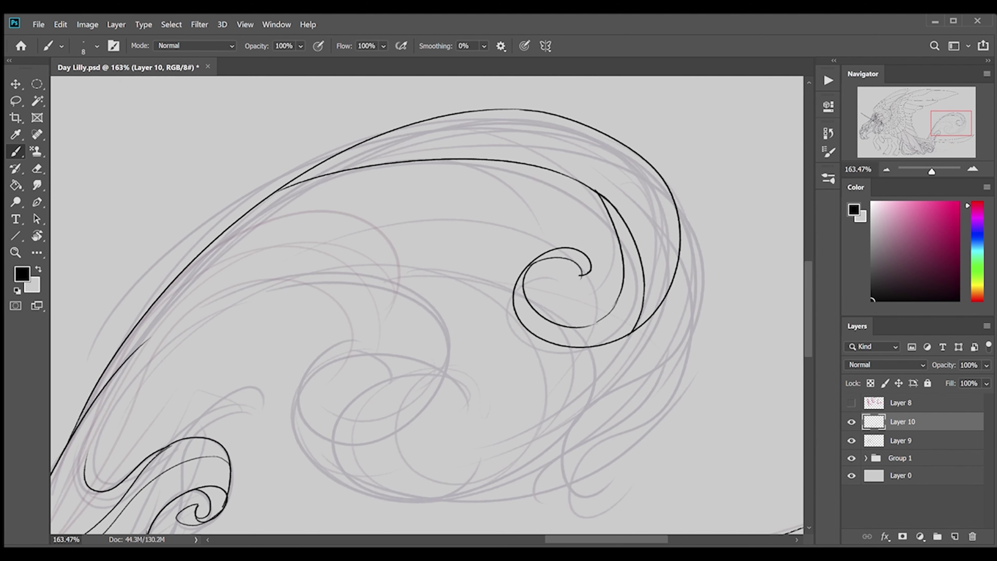
{"action": "key", "text": "e"}
{"action": "key", "text": "b"}
{"action": "left_click_drag", "start_coordinate": [591, 265], "coordinate": [580, 276]}
{"action": "mouse_move", "coordinate": [122, 355]}
{"action": "left_mouse_down"}
{"action": "mouse_move", "coordinate": [320, 348]}
{"action": "mouse_move", "coordinate": [161, 294]}
{"action": "mouse_move", "coordinate": [391, 336]}
{"action": "mouse_move", "coordinate": [337, 241]}
{"action": "mouse_move", "coordinate": [358, 285]}
{"action": "left_mouse_up"}
Erase stray ink and Magic Wand-select the area outside the outline on Layer 9.
{"action": "key", "text": "e"}
{"action": "key", "text": "b"}
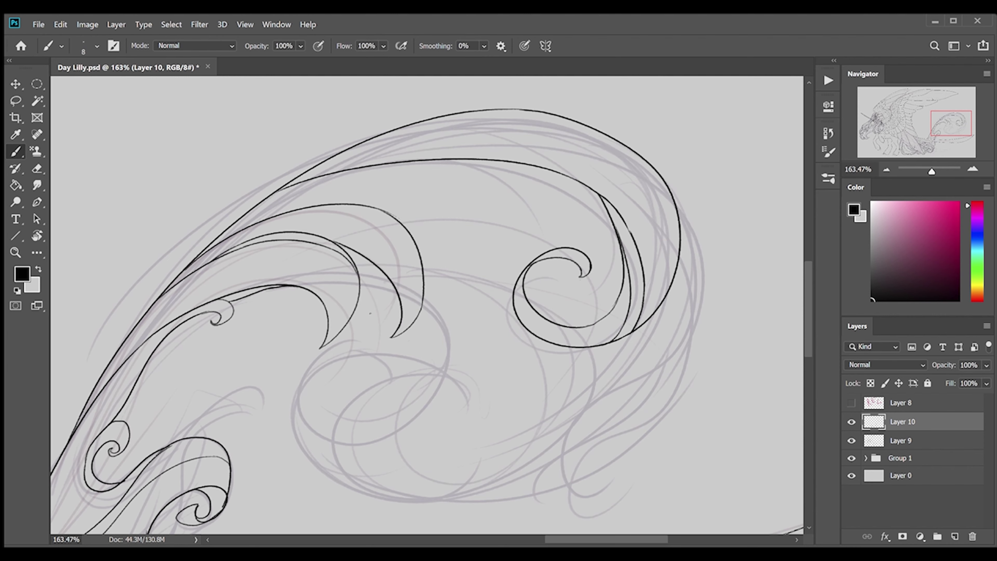
{"action": "key", "text": "e"}
{"action": "scroll", "coordinate": [427, 305], "scroll_direction": "down", "scroll_amount": 5}
{"action": "scroll", "coordinate": [427, 305], "scroll_direction": "left", "scroll_amount": 10}
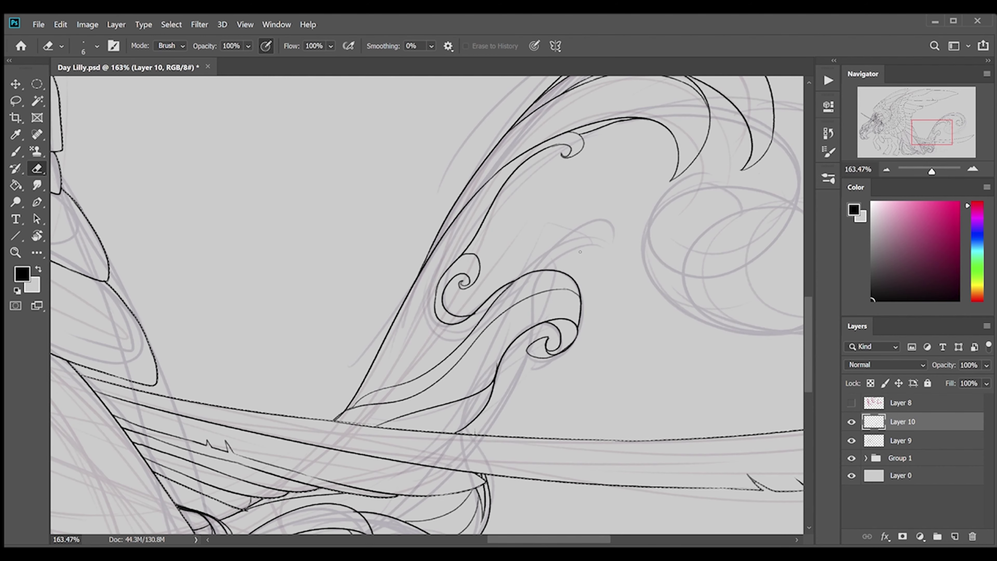
{"action": "key", "text": "alt+bracketleft"}
{"action": "key", "text": "b"}
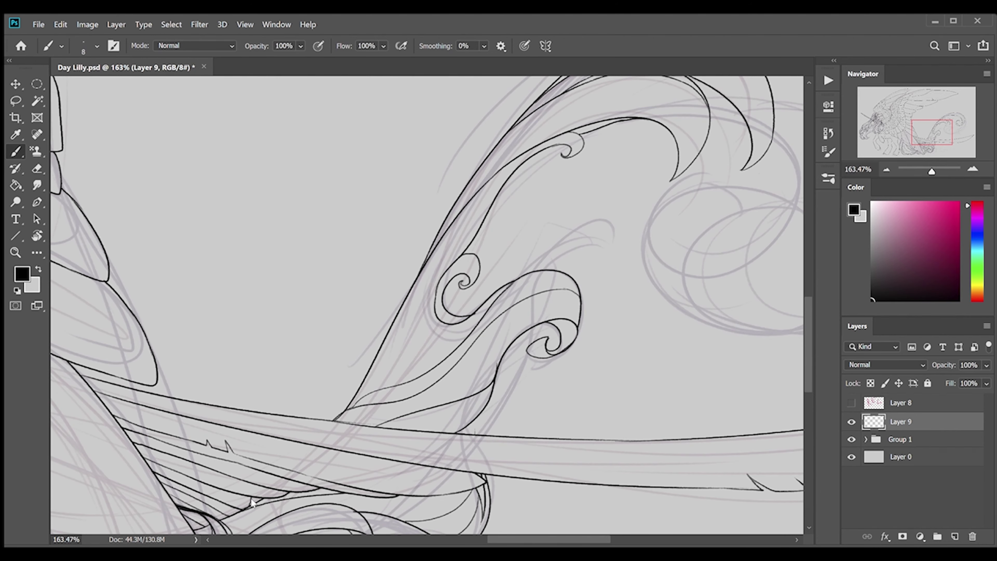
{"action": "key", "text": "w"}
{"action": "left_click", "coordinate": [314, 223]}
Back on Layer 10, ink more tail strands and another swirl.
{"action": "scroll", "coordinate": [420, 306], "scroll_direction": "down", "scroll_amount": 8}
{"action": "key", "text": "alt+bracketright"}
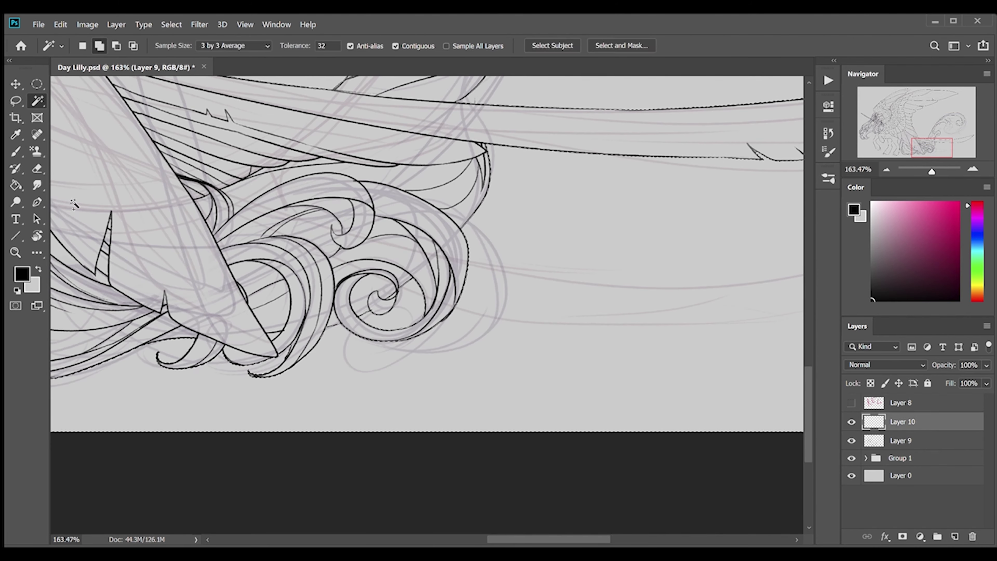
{"action": "key", "text": "b"}
{"action": "left_click_drag", "start_coordinate": [412, 289], "coordinate": [565, 320]}
{"action": "left_click_drag", "start_coordinate": [467, 263], "coordinate": [726, 295]}
{"action": "scroll", "coordinate": [726, 294], "scroll_direction": "up", "scroll_amount": 5}
{"action": "scroll", "coordinate": [727, 294], "scroll_direction": "right", "scroll_amount": 5}
{"action": "left_click_drag", "start_coordinate": [813, 383], "coordinate": [813, 328]}
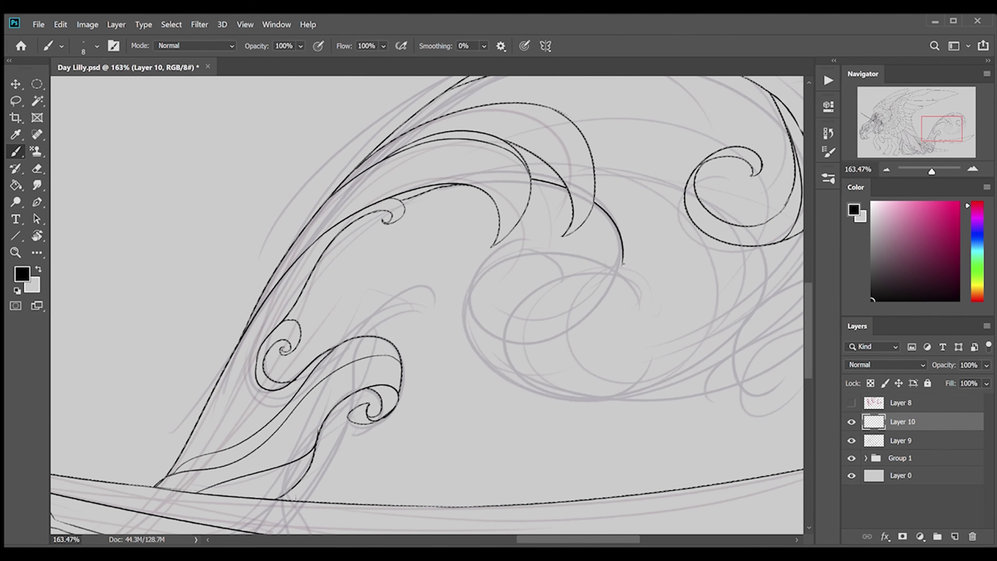
{"action": "left_click_drag", "start_coordinate": [624, 251], "coordinate": [562, 290]}
Ink curves and parallel strands inside the central tail swirl.
{"action": "scroll", "coordinate": [427, 305], "scroll_direction": "right", "scroll_amount": 5}
{"action": "left_click_drag", "start_coordinate": [471, 173], "coordinate": [432, 390]}
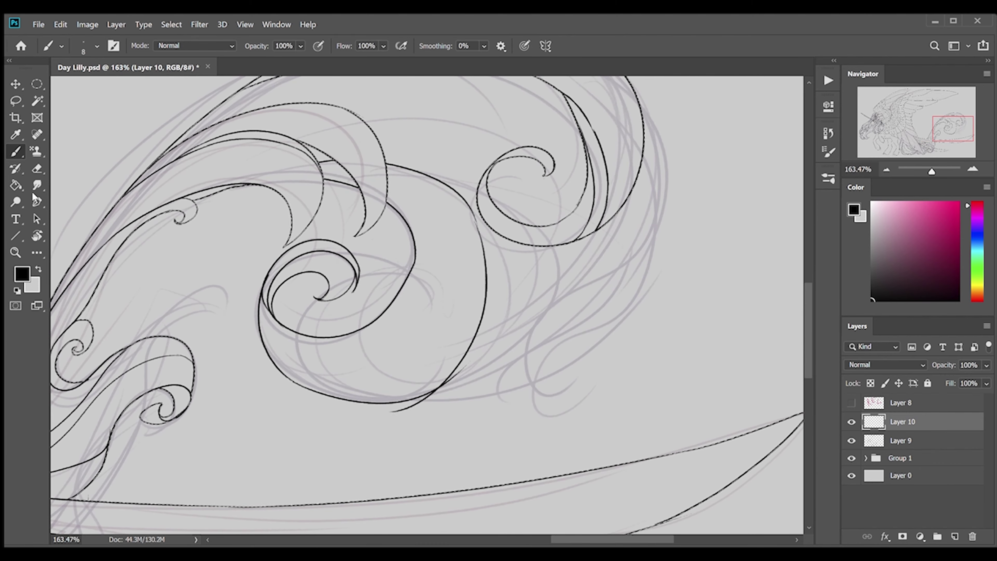
{"action": "left_click_drag", "start_coordinate": [488, 177], "coordinate": [522, 336]}
{"action": "left_click_drag", "start_coordinate": [386, 163], "coordinate": [432, 393]}
{"action": "mouse_move", "coordinate": [511, 241]}
{"action": "left_mouse_down"}
{"action": "mouse_move", "coordinate": [467, 377]}
{"action": "mouse_move", "coordinate": [506, 353]}
{"action": "left_mouse_up"}
{"action": "left_click_drag", "start_coordinate": [392, 185], "coordinate": [274, 326]}
Ink the tail's lower wave and the small curls at its tip.
{"action": "scroll", "coordinate": [586, 308], "scroll_direction": "up", "scroll_amount": 2}
{"action": "left_click_drag", "start_coordinate": [644, 185], "coordinate": [538, 439]}
{"action": "left_click_drag", "start_coordinate": [544, 362], "coordinate": [597, 405]}
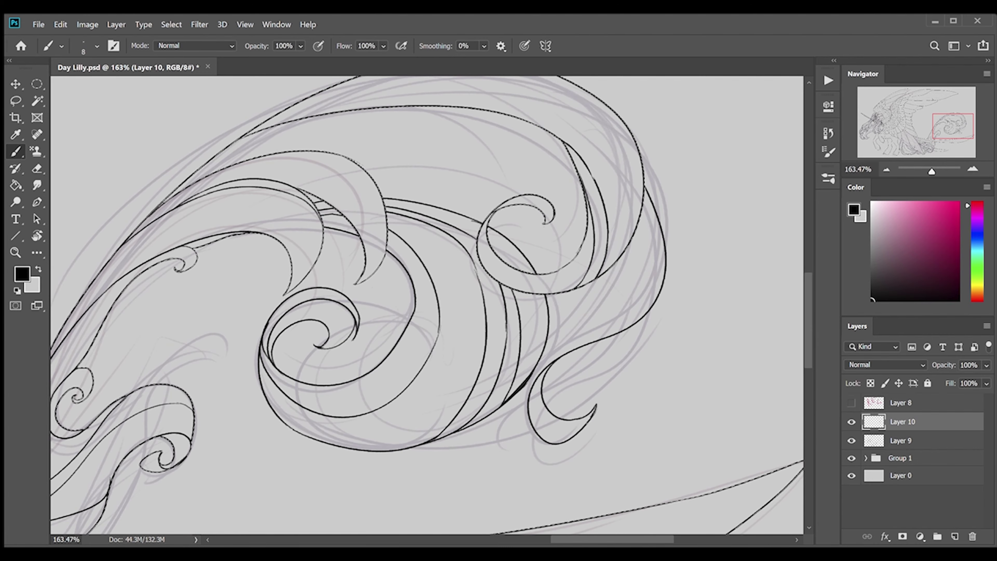
{"action": "left_click_drag", "start_coordinate": [581, 444], "coordinate": [530, 417]}
{"action": "key", "text": "e"}
{"action": "key", "text": "b"}
{"action": "left_click_drag", "start_coordinate": [651, 314], "coordinate": [554, 416]}
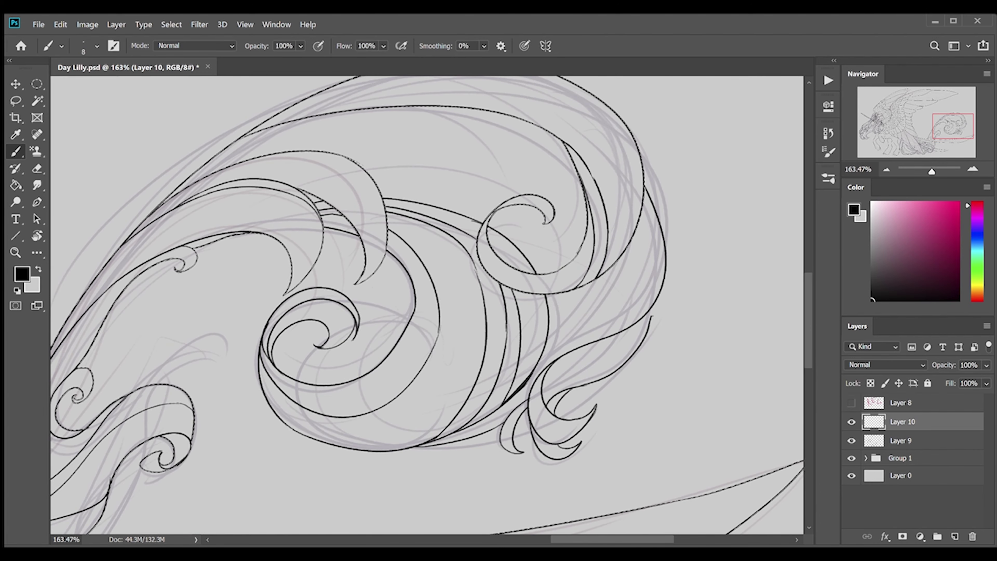
{"action": "left_click_drag", "start_coordinate": [663, 231], "coordinate": [541, 371]}
{"action": "left_click_drag", "start_coordinate": [634, 237], "coordinate": [547, 340]}
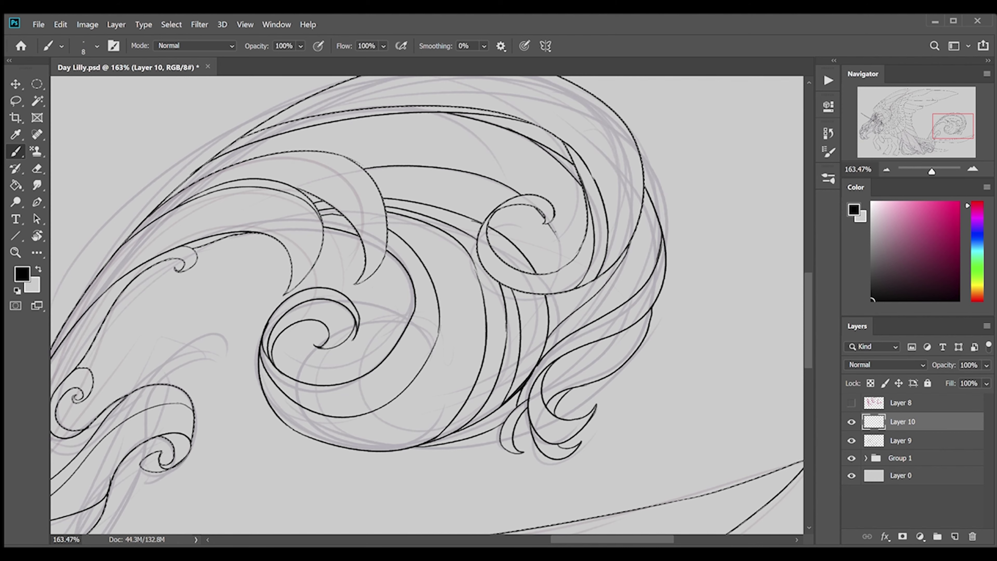
Fit the whole drawing in view and hide the sketch Group 1.
{"action": "key", "text": "z"}
{"action": "key", "text": "ctrl+0"}
{"action": "left_click", "coordinate": [851, 458]}
Merge the new ink into the line art and Magic Wand the empty area around the unicorn.
{"action": "key", "text": "ctrl+e"}
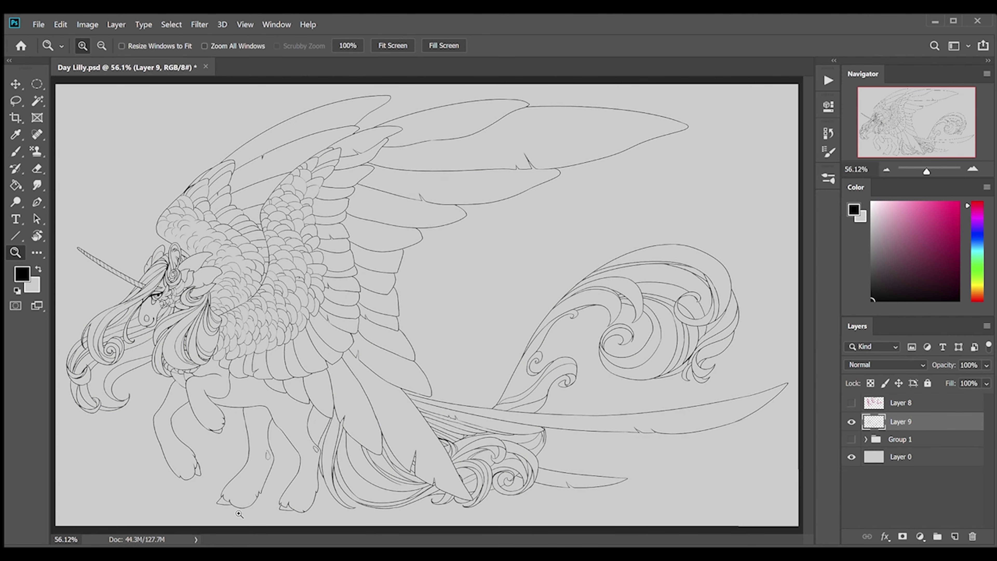
{"action": "key", "text": "e"}
{"action": "key", "text": "w"}
{"action": "left_click", "coordinate": [485, 291]}
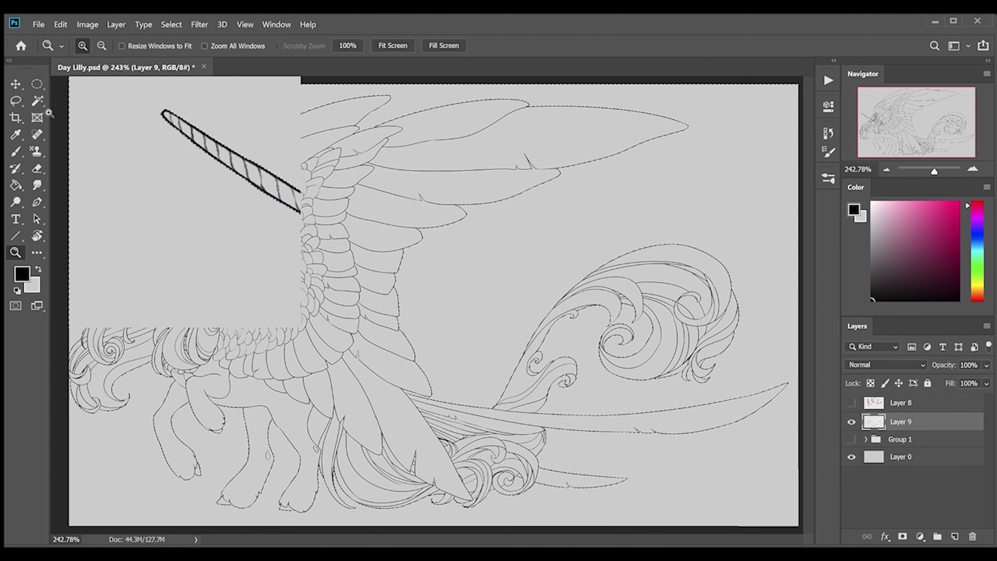
{"action": "mouse_move", "coordinate": [165, 282]}
{"action": "left_mouse_down"}
{"action": "mouse_move", "coordinate": [812, 350]}
{"action": "mouse_move", "coordinate": [812, 428]}
{"action": "left_mouse_up"}
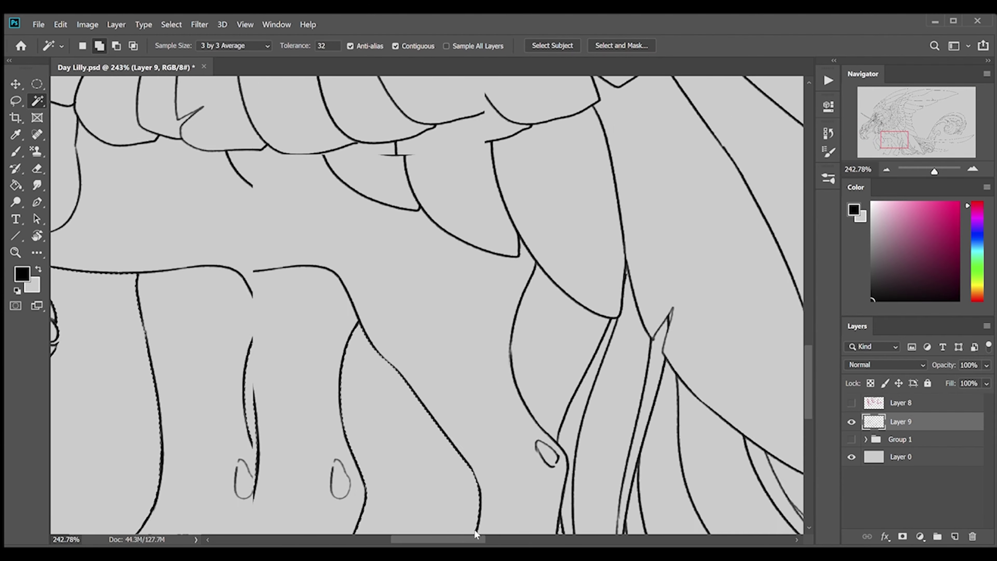
{"action": "left_click_drag", "start_coordinate": [341, 539], "coordinate": [628, 540]}
{"action": "scroll", "coordinate": [607, 407], "scroll_direction": "up", "scroll_amount": 5}
{"action": "scroll", "coordinate": [661, 289], "scroll_direction": "up", "scroll_amount": 5}
{"action": "key", "text": "z"}
{"action": "key", "text": "ctrl+0"}
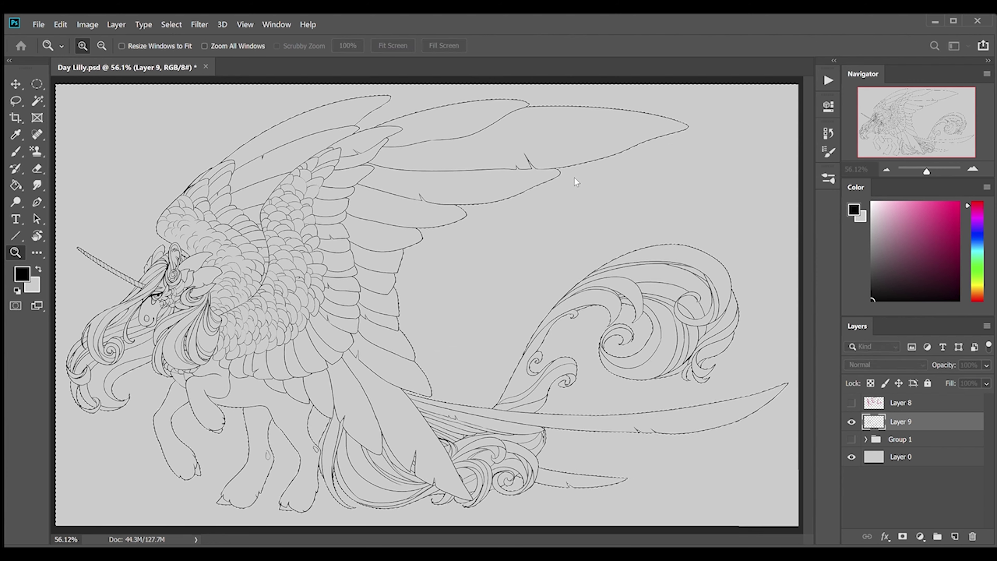
Fill the unicorn with flat peach on a new layer beneath the line art.
{"action": "key", "text": "g"}
{"action": "left_click", "coordinate": [977, 296]}
{"action": "left_click", "coordinate": [885, 202]}
{"action": "key", "text": "ctrl+shift+alt+n"}
{"action": "key", "text": "ctrl+bracketleft"}
{"action": "key", "text": "alt+BackSpace"}
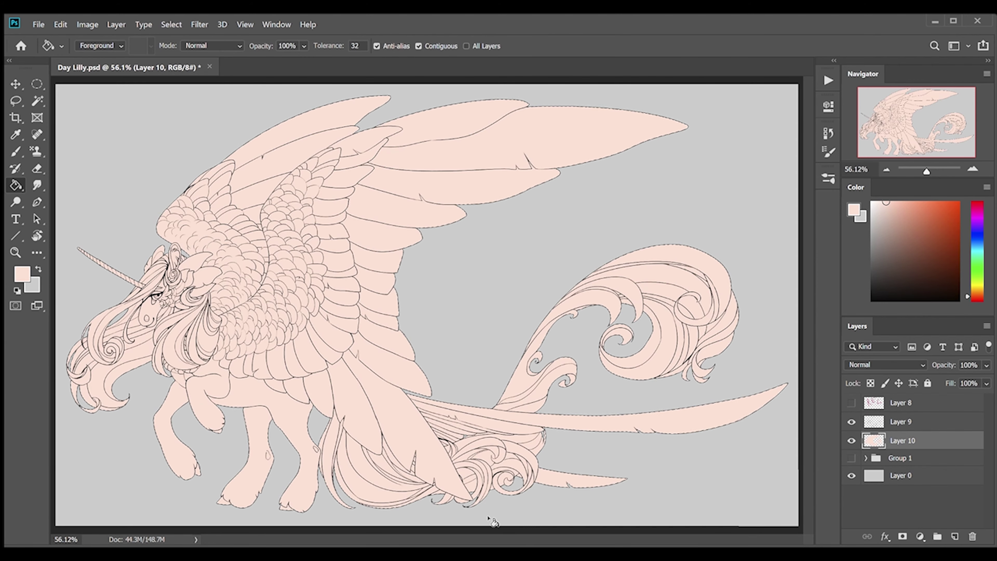
Fill the background layer with a pale blue to navy sky gradient.
{"action": "left_click", "coordinate": [898, 475]}
{"action": "key", "text": "ctrl+d"}
{"action": "key", "text": "alt+BackSpace"}
{"action": "left_click", "coordinate": [911, 225]}
{"action": "key", "text": "shift+g"}
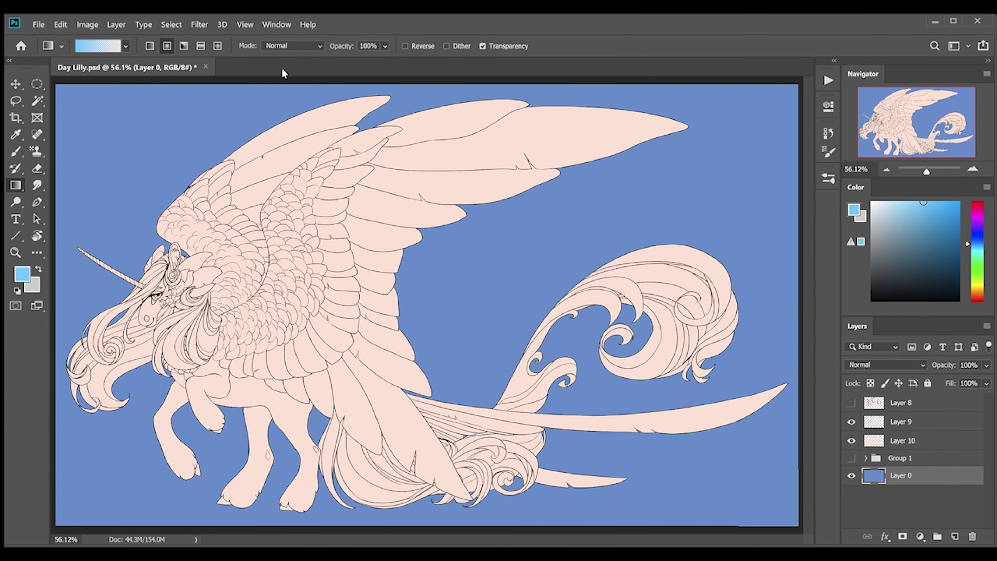
{"action": "mouse_move", "coordinate": [428, 90]}
{"action": "left_mouse_down"}
{"action": "mouse_move", "coordinate": [428, 511]}
{"action": "mouse_move", "coordinate": [427, 345]}
{"action": "left_mouse_up"}
{"action": "left_click", "coordinate": [941, 275]}
{"action": "left_click", "coordinate": [890, 202]}
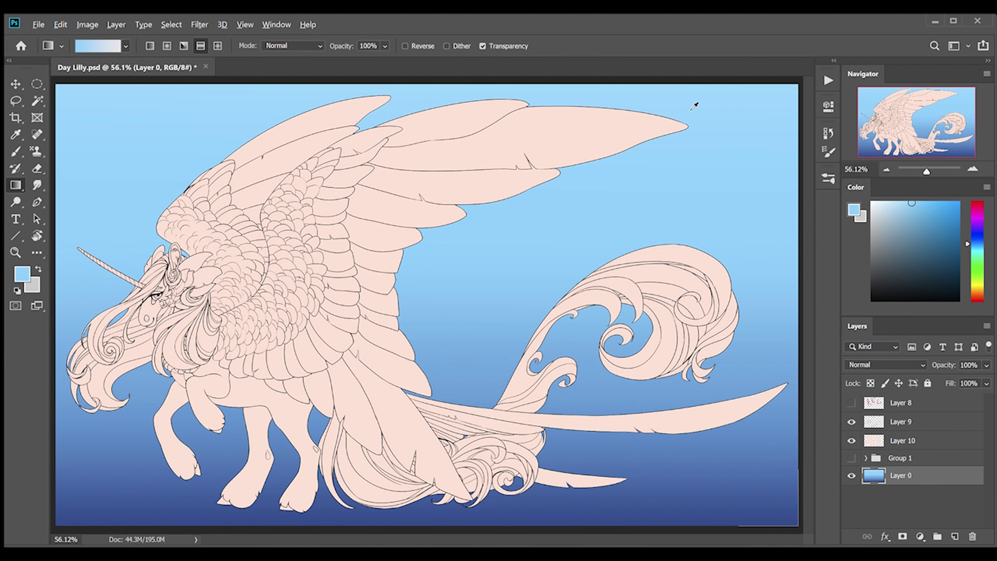
{"action": "left_click_drag", "start_coordinate": [697, 102], "coordinate": [717, 422]}
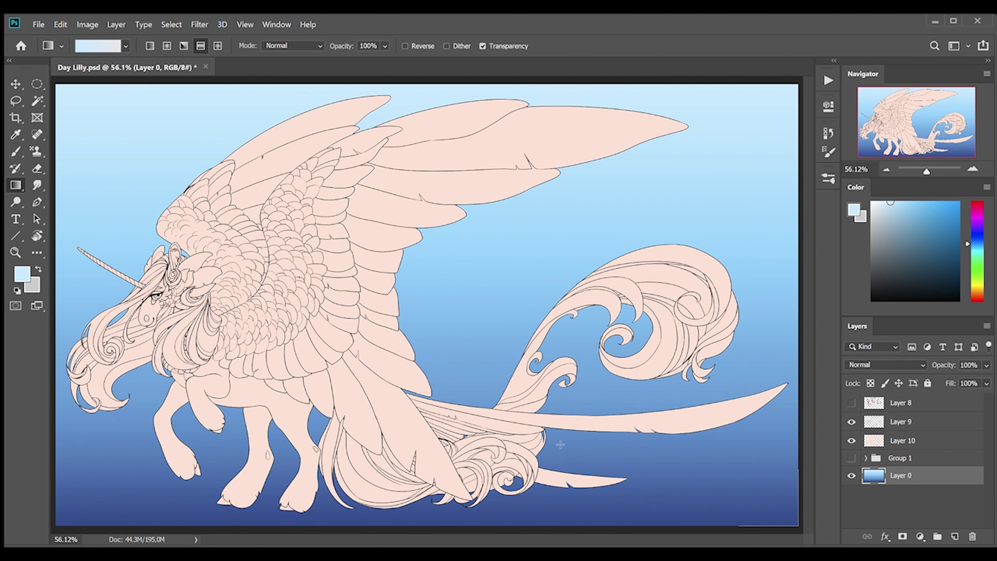
Lock transparent pixels on the peach base Layer 10, then return to the line art.
{"action": "key", "text": "alt+bracketright"}
{"action": "key", "text": "slash"}
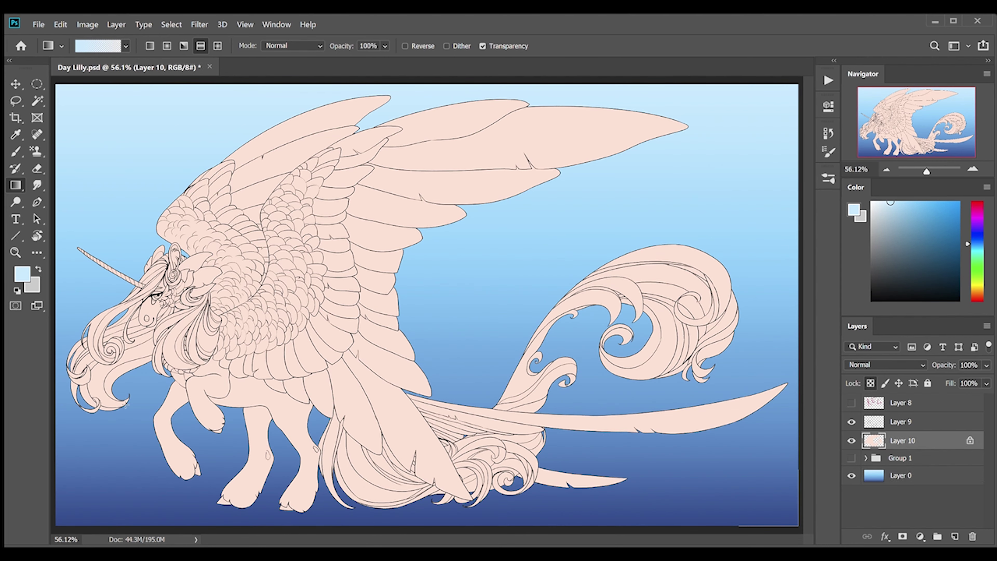
{"action": "key", "text": "alt+bracketright"}
{"action": "left_click_drag", "start_coordinate": [165, 299], "coordinate": [282, 299]}
Add new Layer 11 clipped to the peach base, with orange chosen as colour.
{"action": "key", "text": "b"}
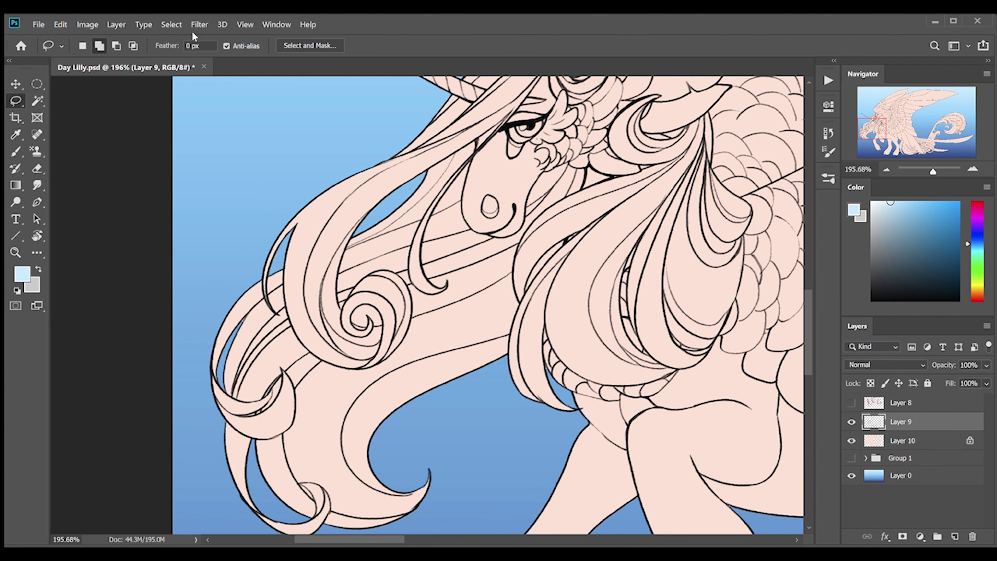
{"action": "left_click", "coordinate": [944, 203]}
{"action": "key", "text": "ctrl+shift+alt+n"}
{"action": "left_click_drag", "start_coordinate": [977, 298], "coordinate": [977, 294]}
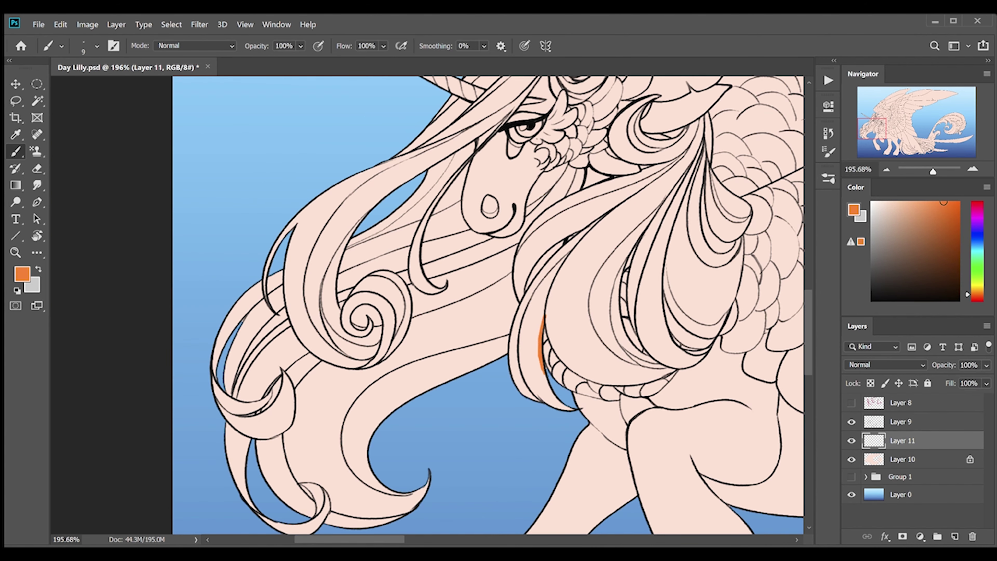
{"action": "key", "text": "ctrl+alt+g"}
Brush orange edges beside the horn, along the hair, and along the face and brow.
{"action": "left_click_drag", "start_coordinate": [449, 99], "coordinate": [471, 104]}
{"action": "scroll", "coordinate": [488, 305], "scroll_direction": "up", "scroll_amount": 2}
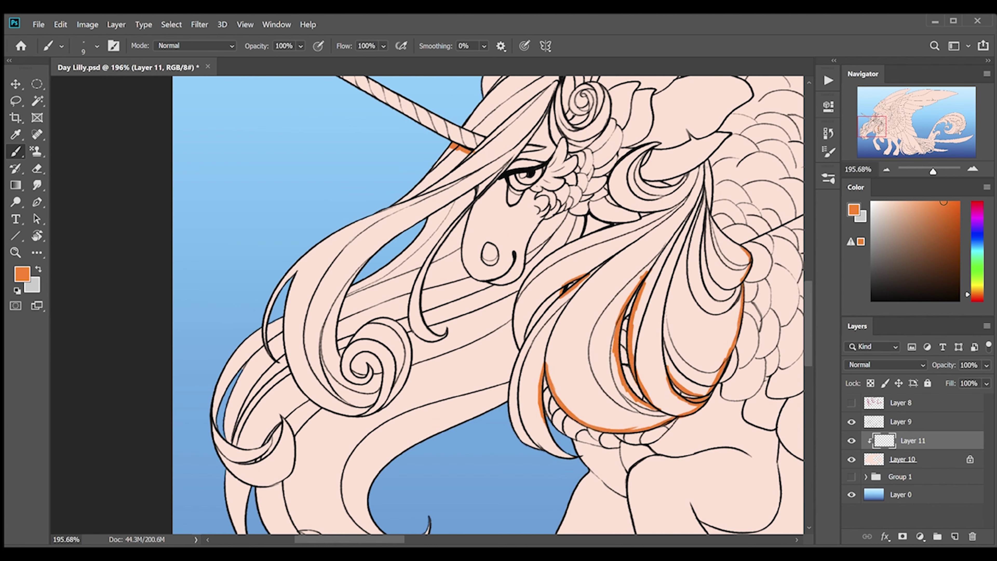
{"action": "left_click_drag", "start_coordinate": [706, 163], "coordinate": [746, 253]}
{"action": "key", "text": "e"}
{"action": "key", "text": "alt+bracketleft"}
{"action": "key", "text": "alt+bracketright"}
{"action": "key", "text": "b"}
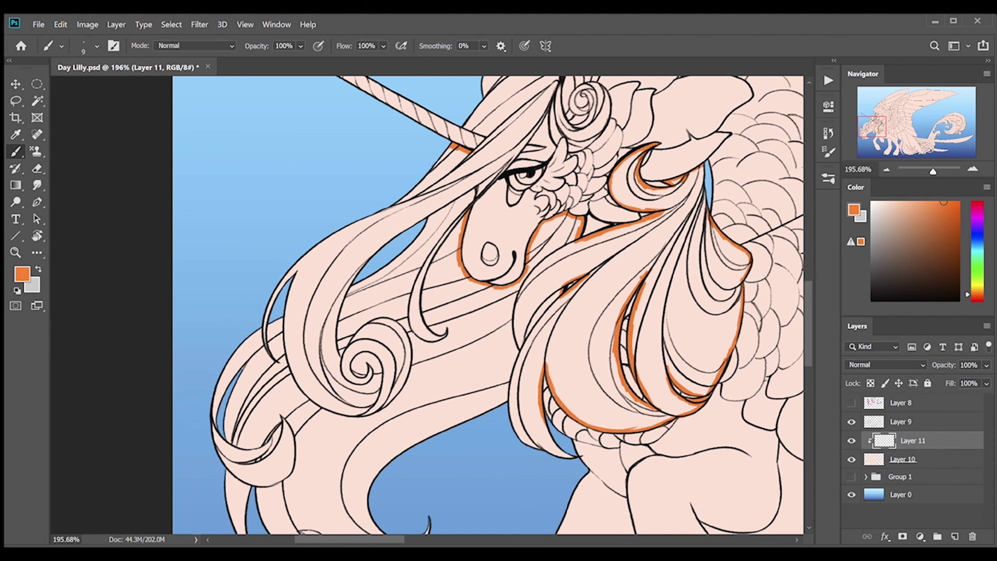
{"action": "left_click_drag", "start_coordinate": [516, 151], "coordinate": [542, 145]}
{"action": "scroll", "coordinate": [487, 307], "scroll_direction": "up", "scroll_amount": 5}
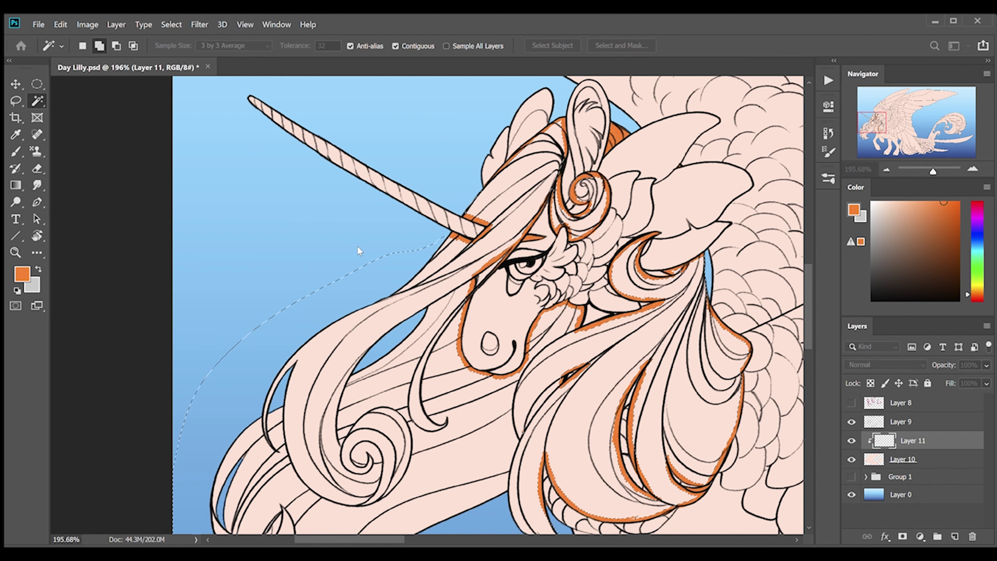
Bucket-fill the hair area solid orange and paint orange on the tail near the leg.
{"action": "key", "text": "g"}
{"action": "left_click", "coordinate": [596, 448]}
{"action": "key", "text": "shift+g"}
{"action": "key", "text": "b"}
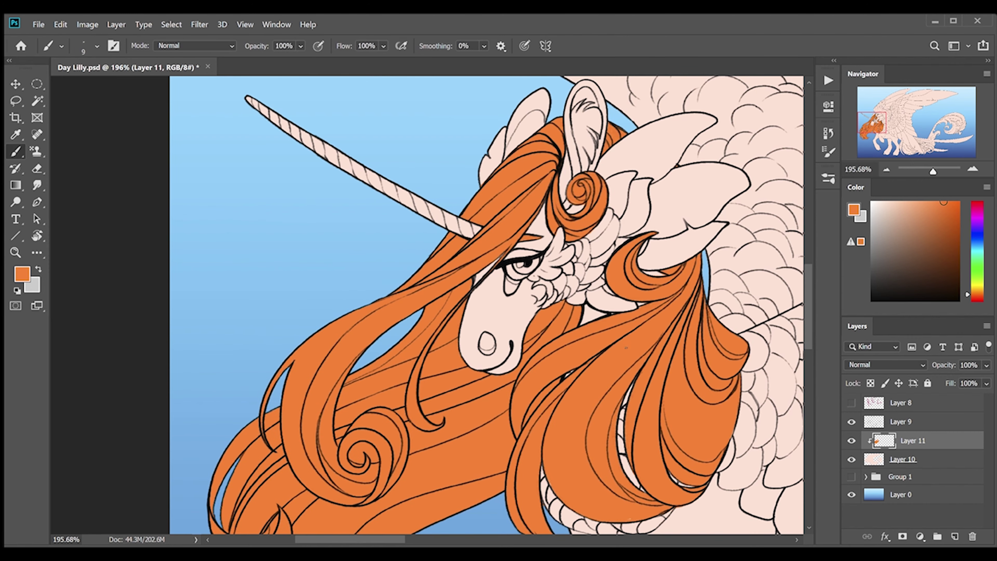
{"action": "key", "text": "z"}
{"action": "key", "text": "b"}
{"action": "left_click_drag", "start_coordinate": [183, 155], "coordinate": [216, 200]}
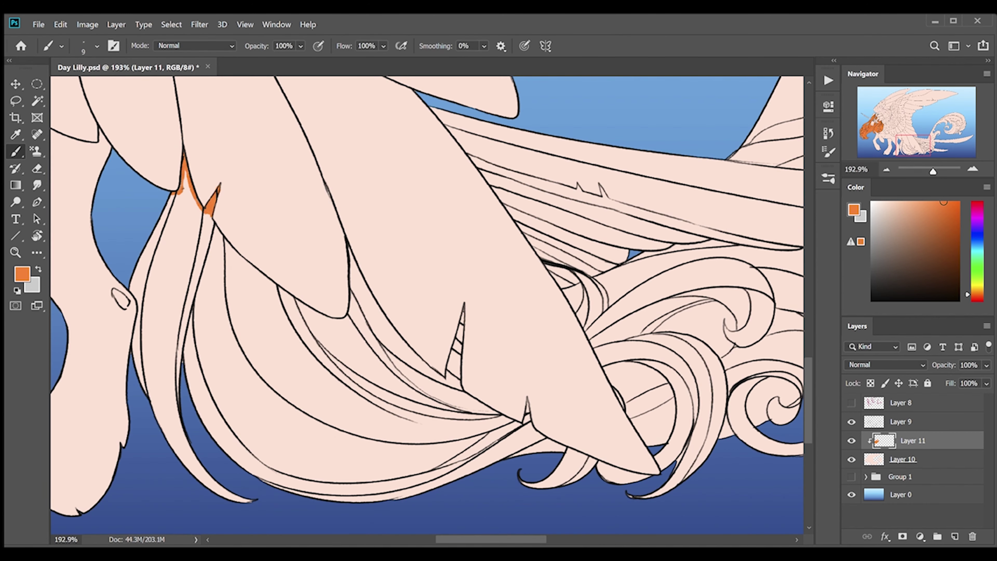
Lasso the mane and tail area, then ready the Magic Wand on the line art layer.
{"action": "left_click", "coordinate": [15, 101]}
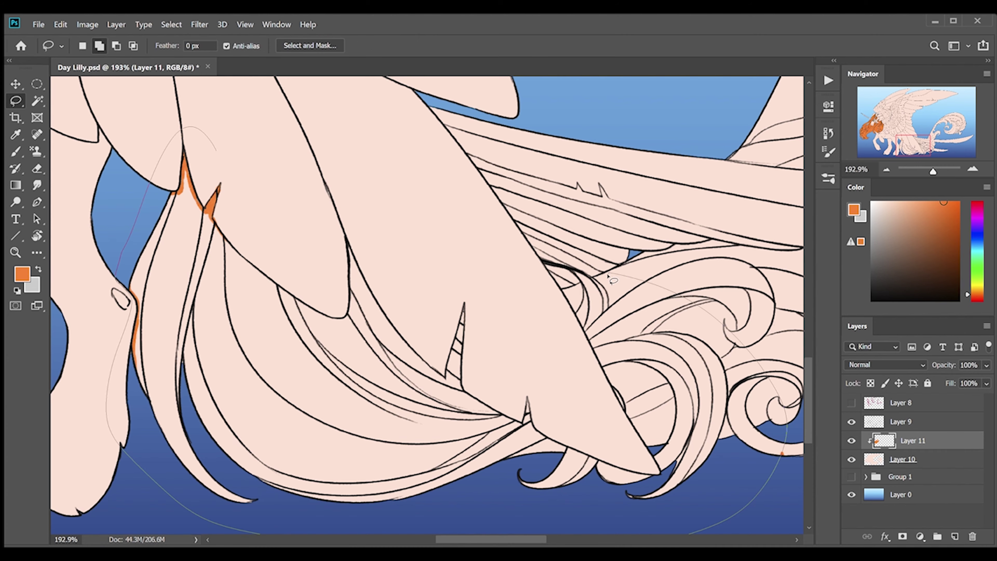
{"action": "left_click_drag", "start_coordinate": [274, 188], "coordinate": [847, 434]}
{"action": "scroll", "coordinate": [388, 319], "scroll_direction": "down", "scroll_amount": 5}
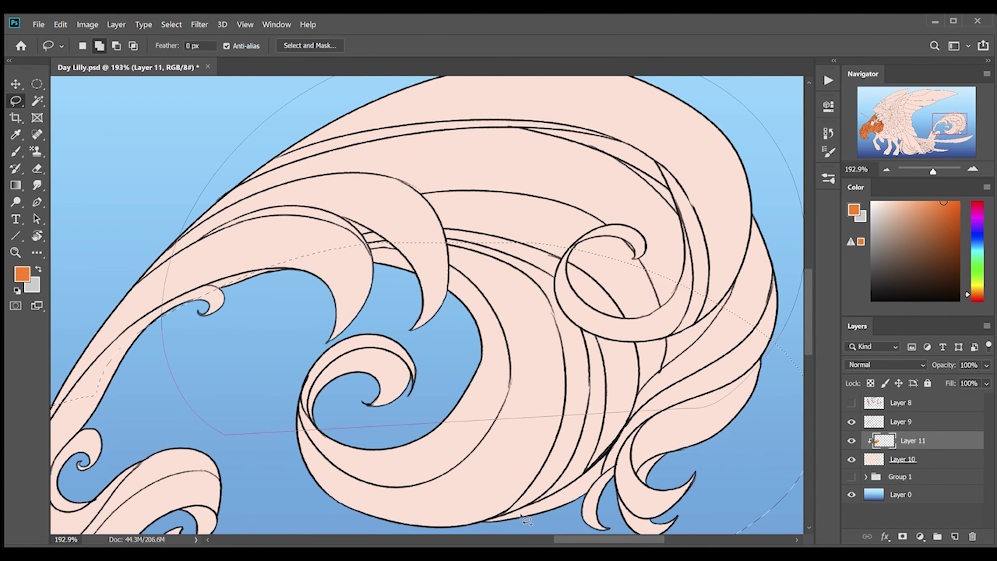
{"action": "scroll", "coordinate": [388, 319], "scroll_direction": "left", "scroll_amount": 5}
{"action": "key", "text": "w"}
{"action": "scroll", "coordinate": [614, 343], "scroll_direction": "down", "scroll_amount": 5}
{"action": "key", "text": "alt+bracketright"}
{"action": "scroll", "coordinate": [479, 214], "scroll_direction": "left", "scroll_amount": 5}
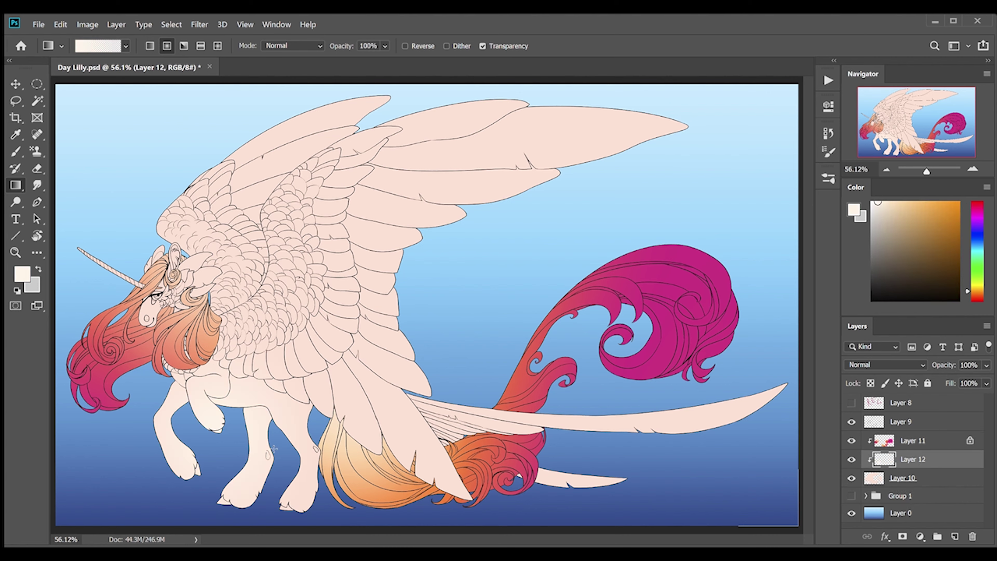
Release the mane colour layer's clip and delete colour blobs outside the mane shape.
{"action": "key", "text": "alt+bracketleft"}
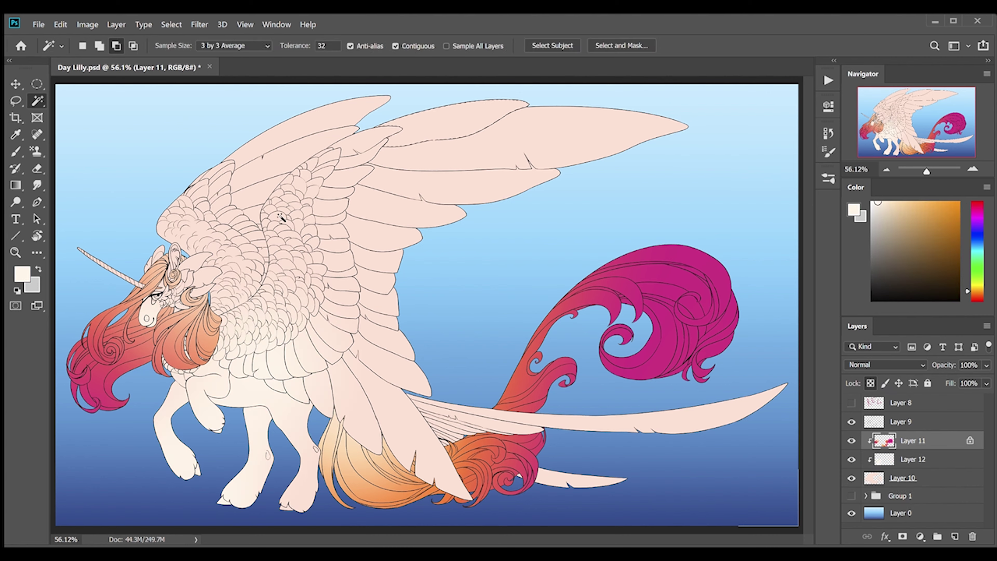
{"action": "key", "text": "ctrl+alt+g"}
{"action": "key", "text": "alt+bracketright"}
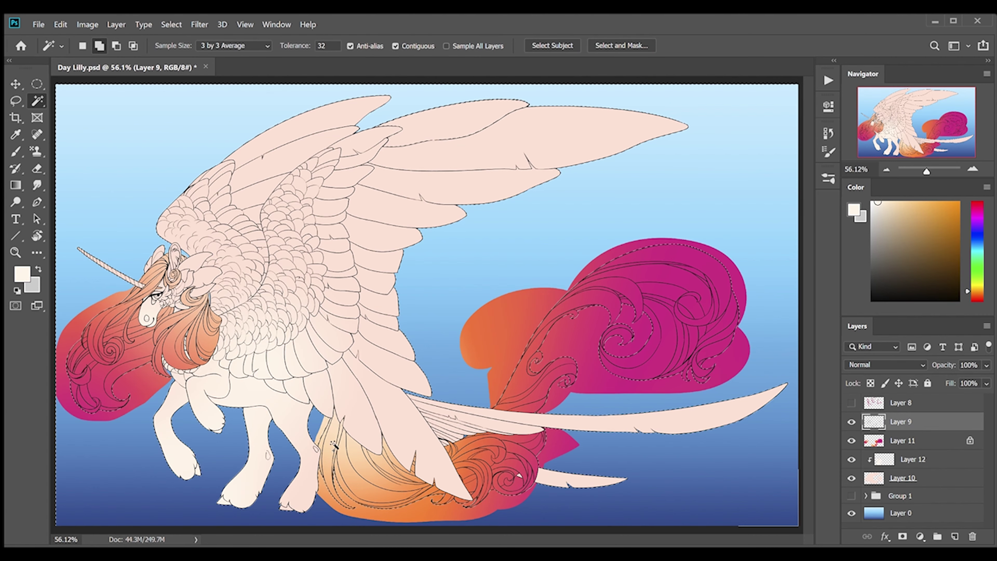
{"action": "key", "text": "alt+bracketleft"}
{"action": "key", "text": "Delete"}
Add clipped Layer 13 with a magenta-to-crimson gradient over the mane and tail.
{"action": "key", "text": "g"}
{"action": "left_click", "coordinate": [955, 536]}
{"action": "key", "text": "ctrl+alt+g"}
{"action": "left_click", "coordinate": [978, 207]}
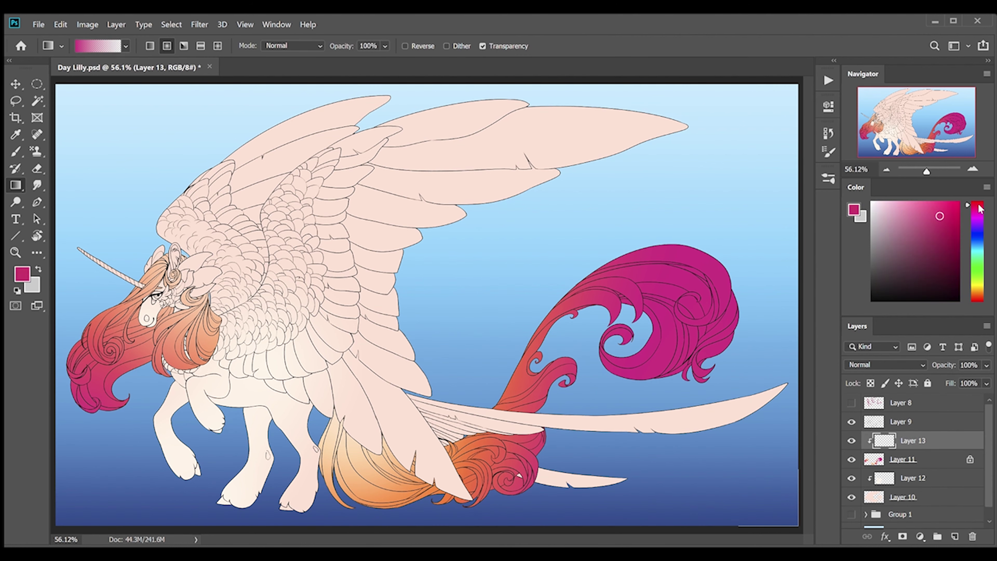
{"action": "left_click", "coordinate": [948, 233]}
{"action": "left_click_drag", "start_coordinate": [494, 507], "coordinate": [494, 453]}
{"action": "key", "text": "ctrl+comma"}
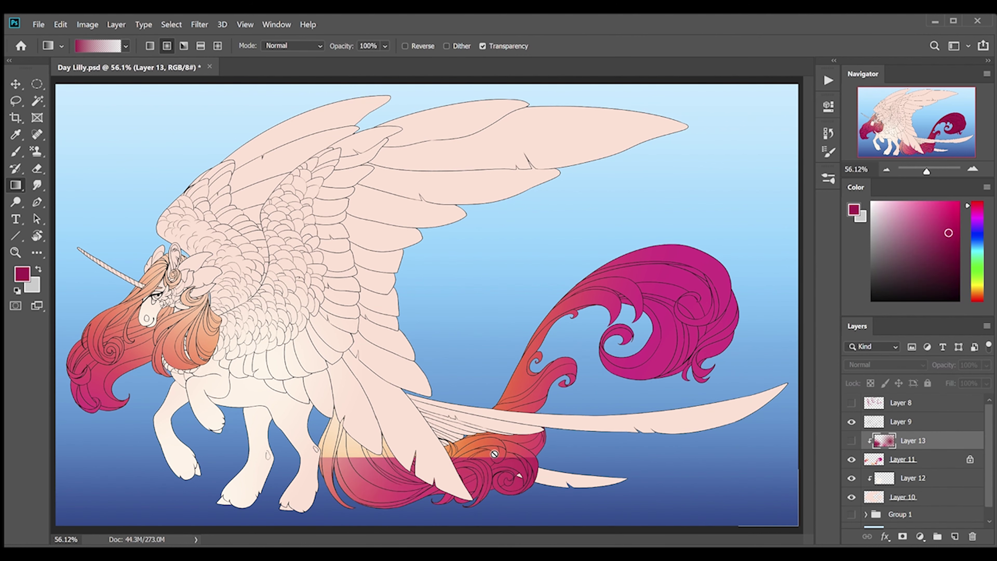
{"action": "key", "text": "ctrl+comma"}
{"action": "key", "text": "ctrl+comma"}
{"action": "left_click", "coordinate": [356, 407], "text": "alt"}
{"action": "key", "text": "ctrl+comma"}
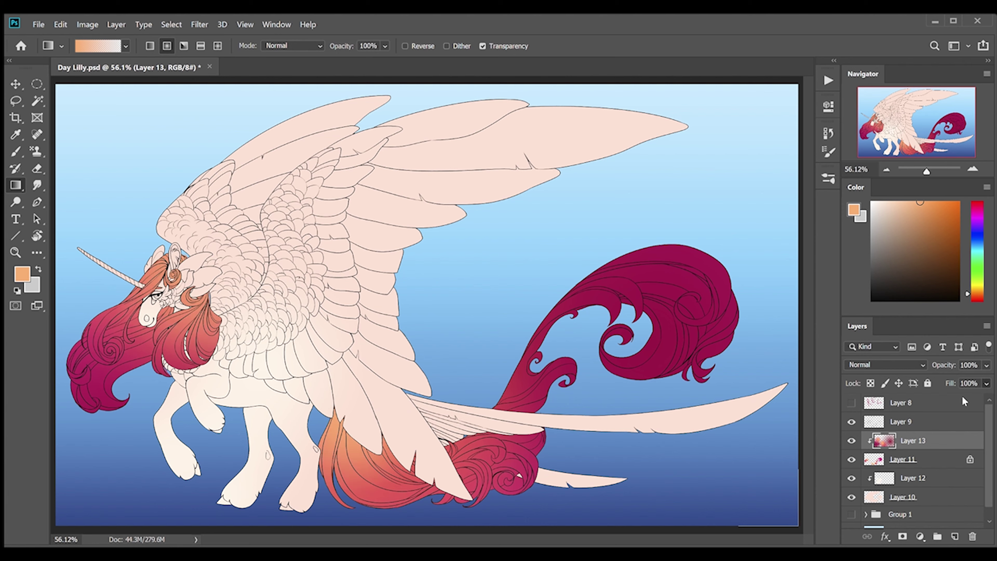
Magic Wand the wings and add new Layer 14 clipped to the base colour.
{"action": "key", "text": "w"}
{"action": "left_click", "coordinate": [901, 421]}
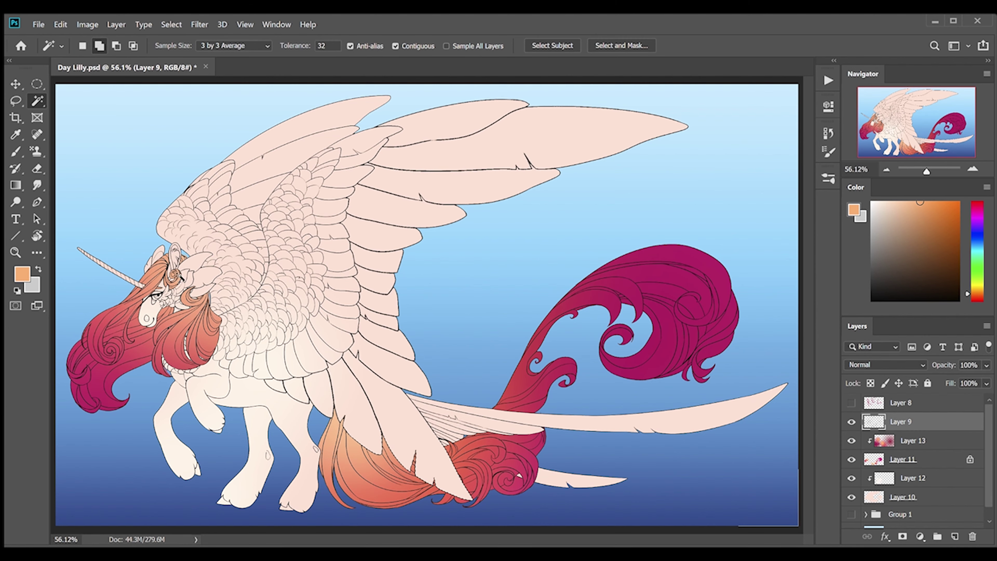
{"action": "left_click", "coordinate": [913, 496]}
{"action": "left_click", "coordinate": [954, 537]}
{"action": "left_click", "coordinate": [938, 202]}
Fill the wings with a reflected yellow-to-orange gradient.
{"action": "left_click", "coordinate": [15, 185]}
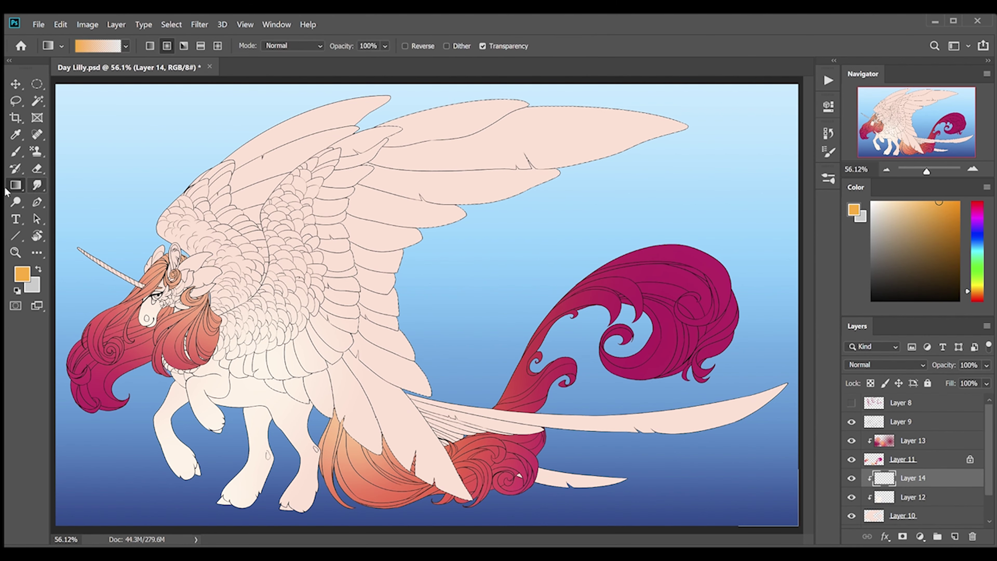
{"action": "left_click_drag", "start_coordinate": [667, 130], "coordinate": [353, 274]}
{"action": "left_click", "coordinate": [922, 202]}
{"action": "left_click", "coordinate": [966, 293]}
{"action": "left_click", "coordinate": [939, 202]}
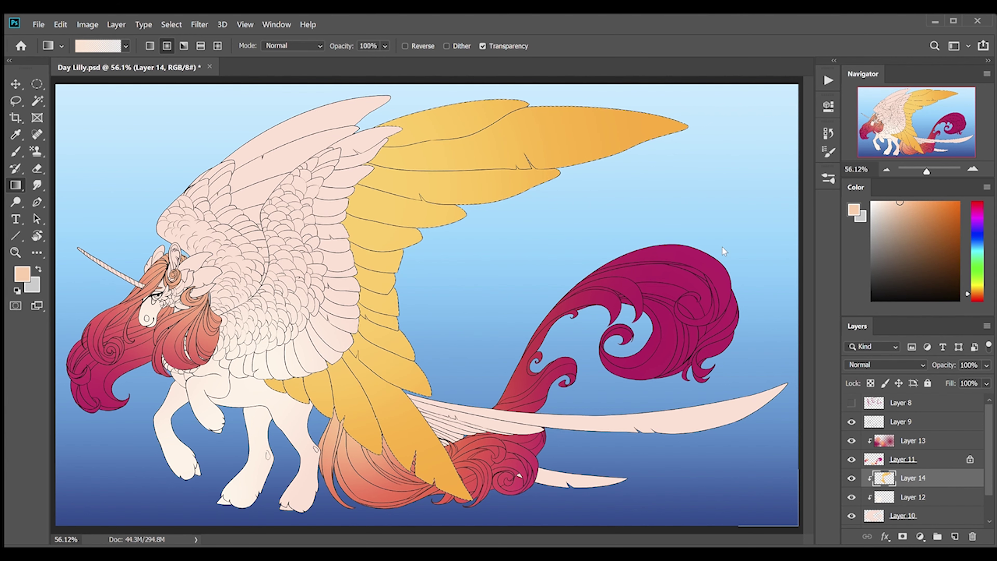
{"action": "left_click_drag", "start_coordinate": [713, 157], "coordinate": [500, 254]}
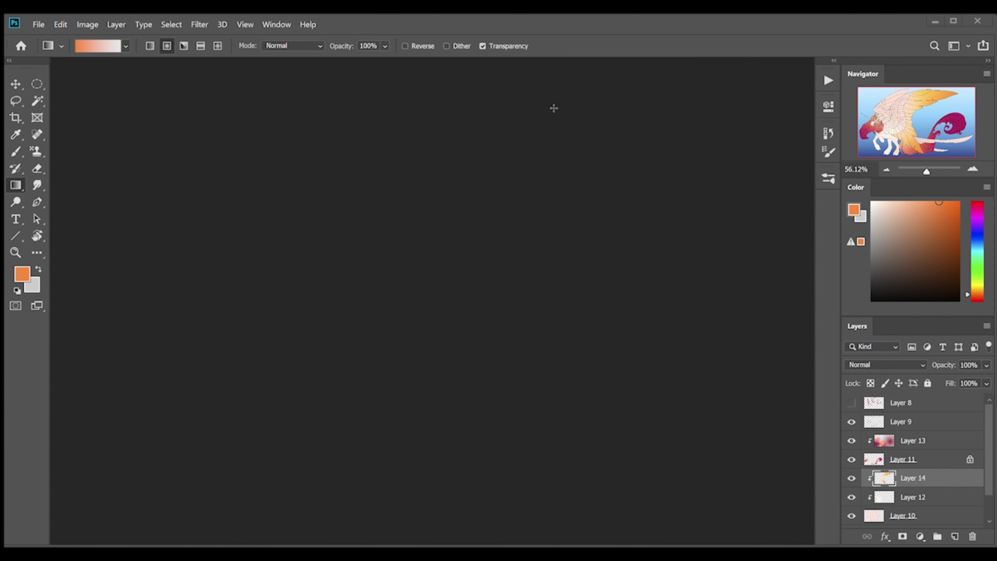
On a new layer, paint magenta markings on the upper feathers toward their tips and erase a light streak through them.
{"action": "key", "text": "ctrl+shift+alt+n"}
{"action": "key", "text": "b"}
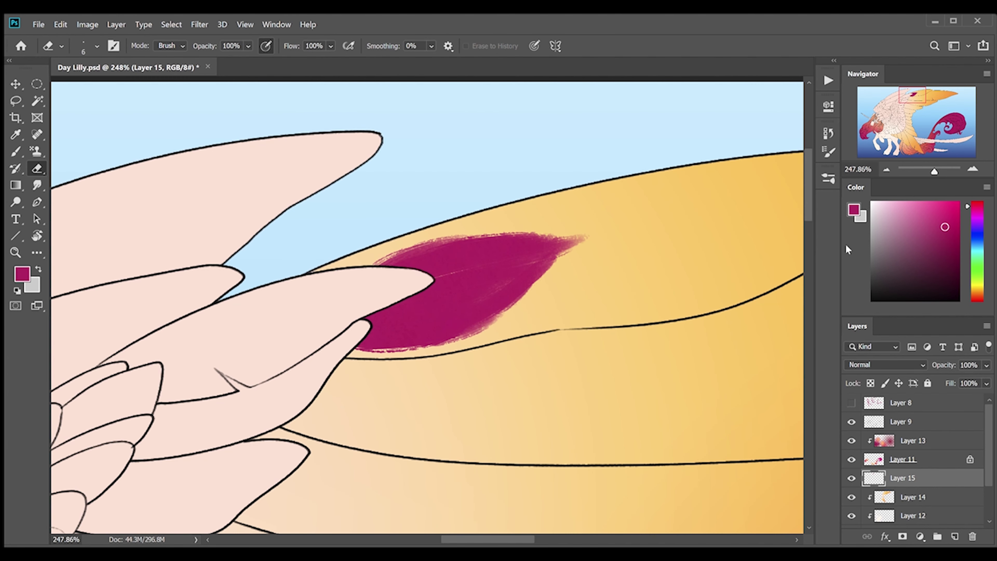
{"action": "key", "text": "b"}
{"action": "left_click_drag", "start_coordinate": [616, 242], "coordinate": [491, 322]}
{"action": "key", "text": "e"}
{"action": "left_click_drag", "start_coordinate": [549, 275], "coordinate": [494, 322]}
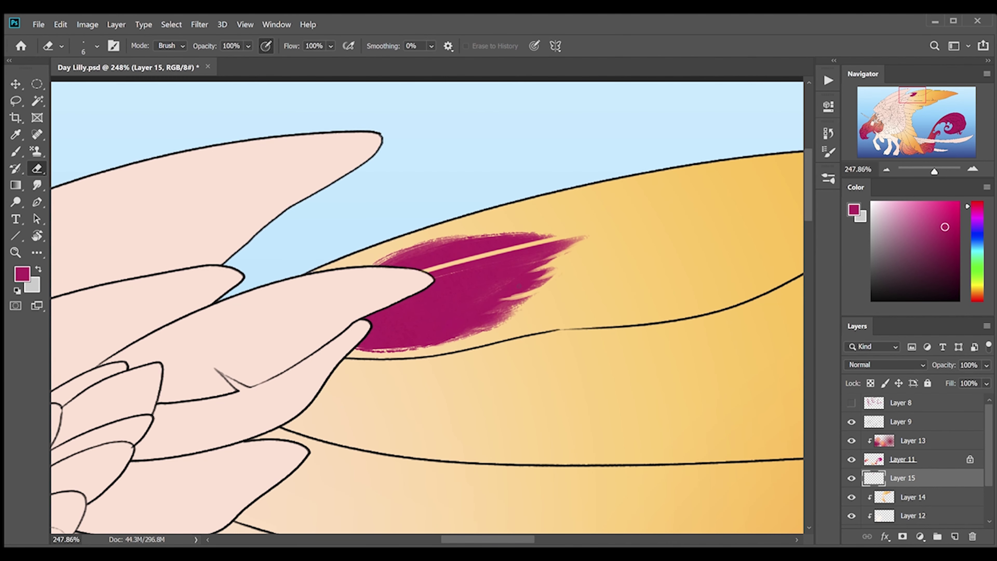
{"action": "key", "text": "b"}
{"action": "left_click_drag", "start_coordinate": [595, 236], "coordinate": [506, 310]}
{"action": "key", "text": "e"}
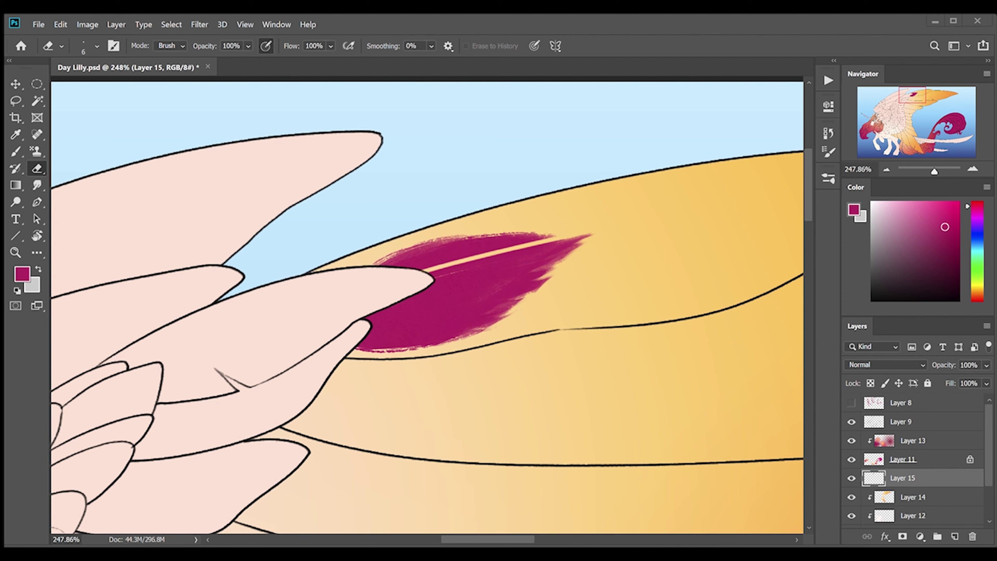
Back on the markings layer, paint a wide magenta marking along the next feather down.
{"action": "key", "text": "w"}
{"action": "key", "text": "alt+bracketright"}
{"action": "key", "text": "alt+bracketright"}
{"action": "key", "text": "alt+bracketright"}
{"action": "key", "text": "ctrl+0"}
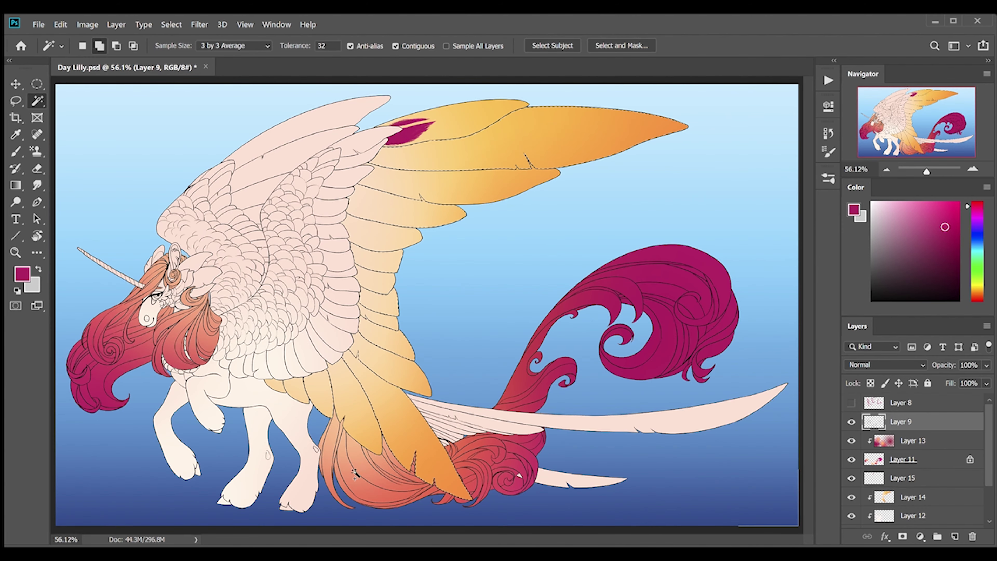
{"action": "left_click", "coordinate": [894, 472]}
{"action": "key", "text": "b"}
{"action": "scroll", "coordinate": [482, 105], "scroll_direction": "up", "scroll_amount": 5}
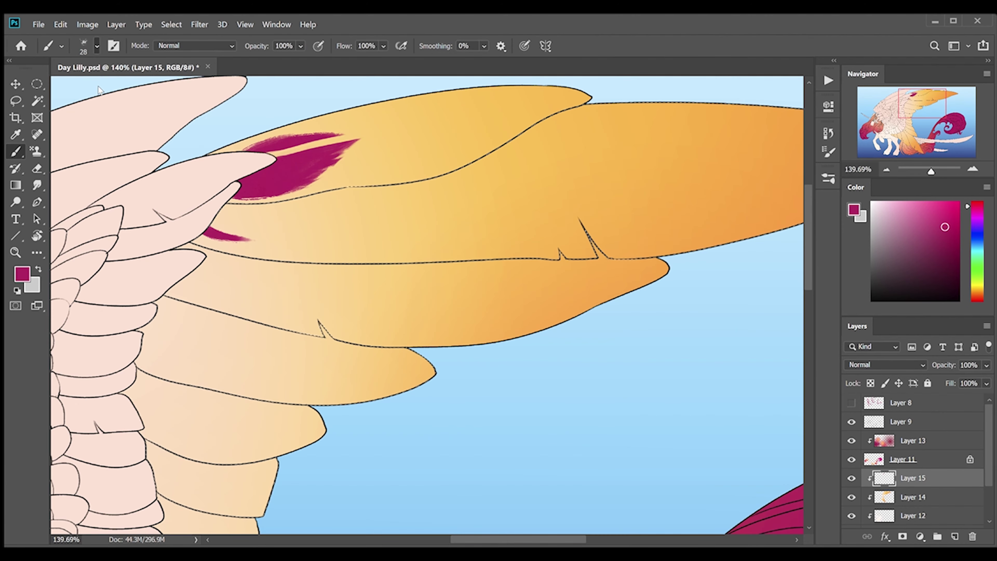
{"action": "left_click_drag", "start_coordinate": [211, 232], "coordinate": [492, 182]}
{"action": "left_click_drag", "start_coordinate": [256, 236], "coordinate": [456, 189]}
{"action": "left_click_drag", "start_coordinate": [298, 229], "coordinate": [496, 180]}
Mark the lower feathers in magenta and erase light streaks and trimmed edges.
{"action": "key", "text": "e"}
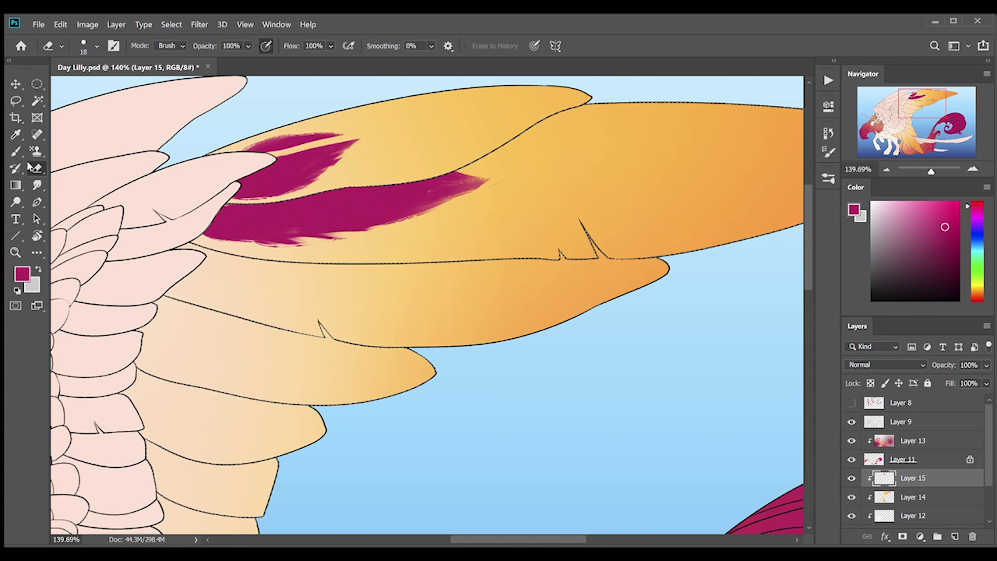
{"action": "key", "text": "b"}
{"action": "key", "text": "e"}
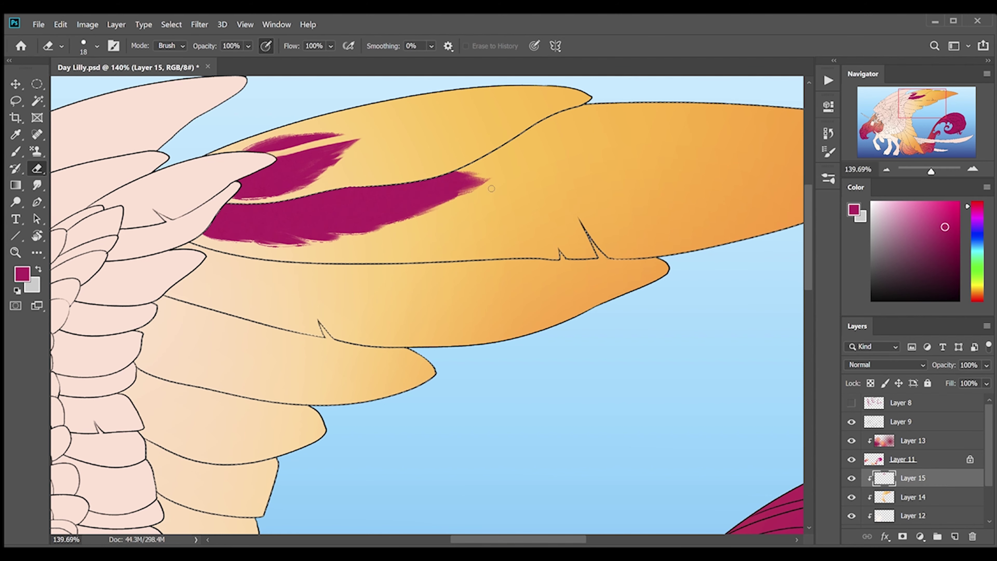
{"action": "key", "text": "b"}
{"action": "left_click_drag", "start_coordinate": [459, 169], "coordinate": [495, 157]}
{"action": "left_click_drag", "start_coordinate": [138, 346], "coordinate": [223, 355]}
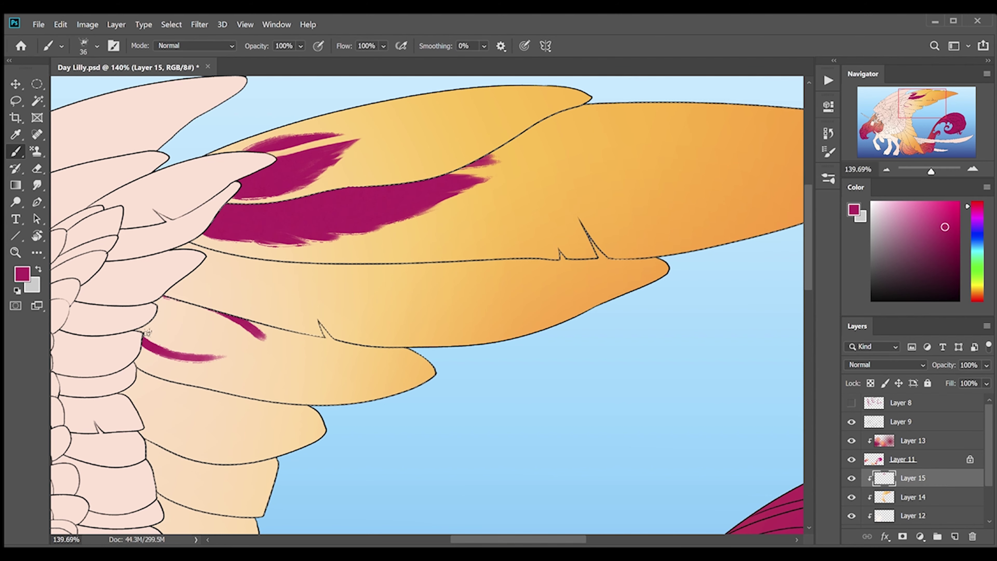
{"action": "mouse_move", "coordinate": [153, 310]}
{"action": "left_mouse_down"}
{"action": "mouse_move", "coordinate": [271, 346]}
{"action": "mouse_move", "coordinate": [263, 332]}
{"action": "left_mouse_up"}
{"action": "key", "text": "e"}
{"action": "key", "text": "b"}
{"action": "left_click_drag", "start_coordinate": [809, 294], "coordinate": [809, 318]}
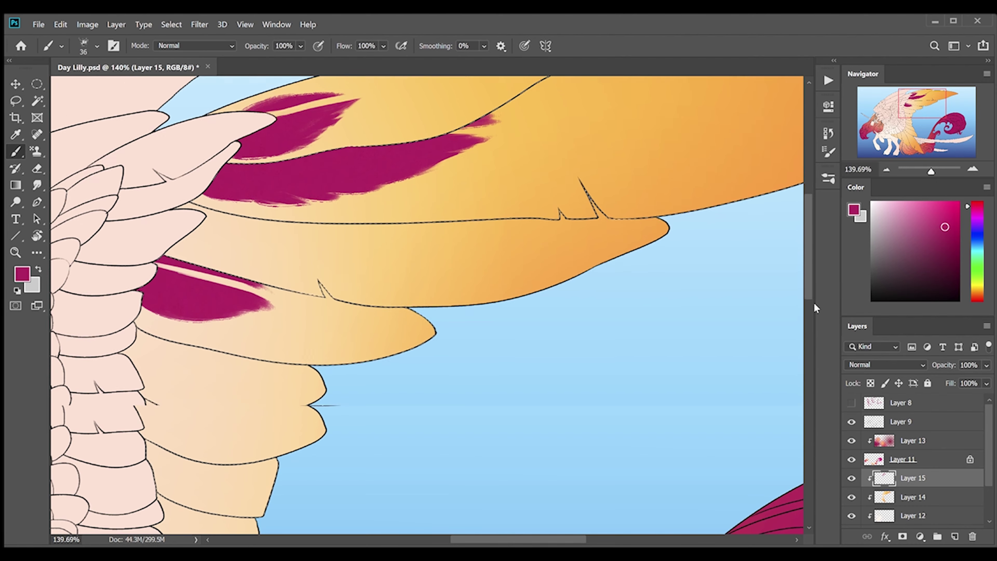
{"action": "left_click_drag", "start_coordinate": [149, 344], "coordinate": [231, 373]}
Paint long, widened magenta markings down the lower feathers.
{"action": "key", "text": "e"}
{"action": "key", "text": "b"}
{"action": "left_click_drag", "start_coordinate": [809, 255], "coordinate": [809, 303]}
{"action": "left_click_drag", "start_coordinate": [169, 334], "coordinate": [243, 371]}
{"action": "key", "text": "e"}
{"action": "key", "text": "b"}
{"action": "left_click_drag", "start_coordinate": [809, 375], "coordinate": [809, 404]}
{"action": "left_click_drag", "start_coordinate": [169, 185], "coordinate": [228, 224]}
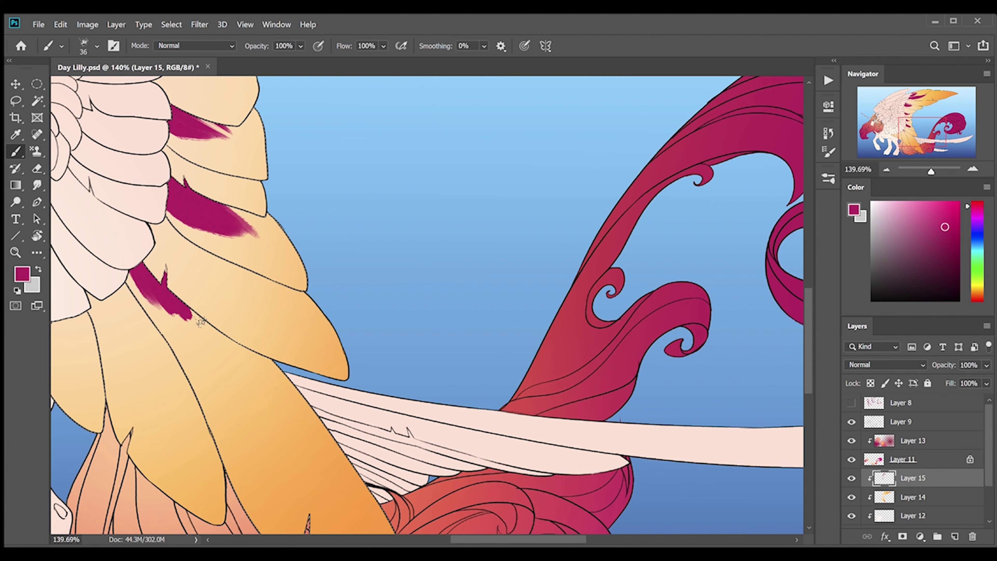
{"action": "left_click_drag", "start_coordinate": [200, 321], "coordinate": [236, 373]}
{"action": "left_click_drag", "start_coordinate": [176, 334], "coordinate": [275, 417]}
Erase a thin streak inside the lower feather marking and touch up the magenta.
{"action": "key", "text": "e"}
{"action": "left_click_drag", "start_coordinate": [228, 338], "coordinate": [271, 397]}
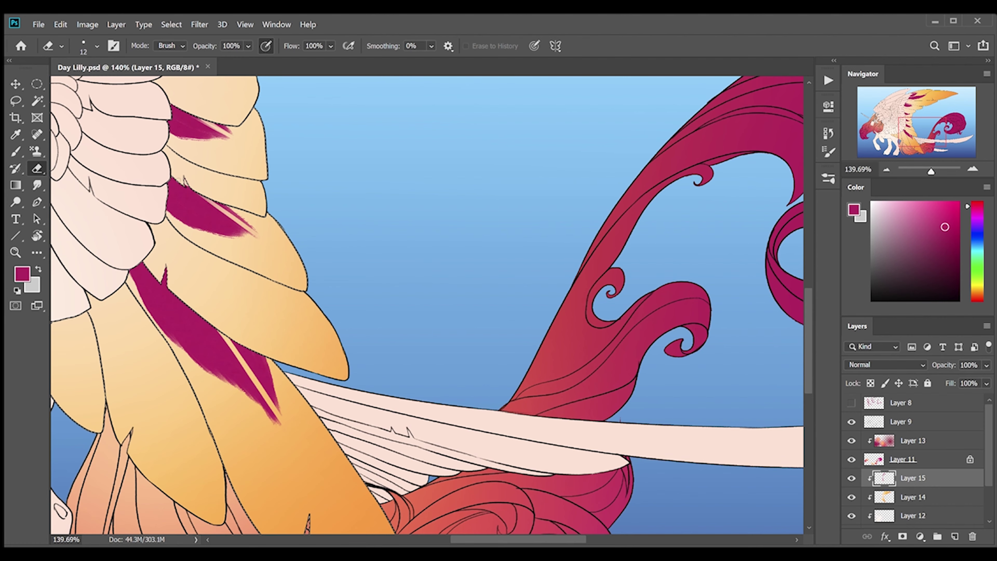
{"action": "key", "text": "b"}
{"action": "left_click_drag", "start_coordinate": [518, 539], "coordinate": [465, 539]}
{"action": "mouse_move", "coordinate": [345, 314]}
{"action": "left_mouse_down"}
{"action": "mouse_move", "coordinate": [377, 373]}
{"action": "mouse_move", "coordinate": [386, 373]}
{"action": "left_mouse_up"}
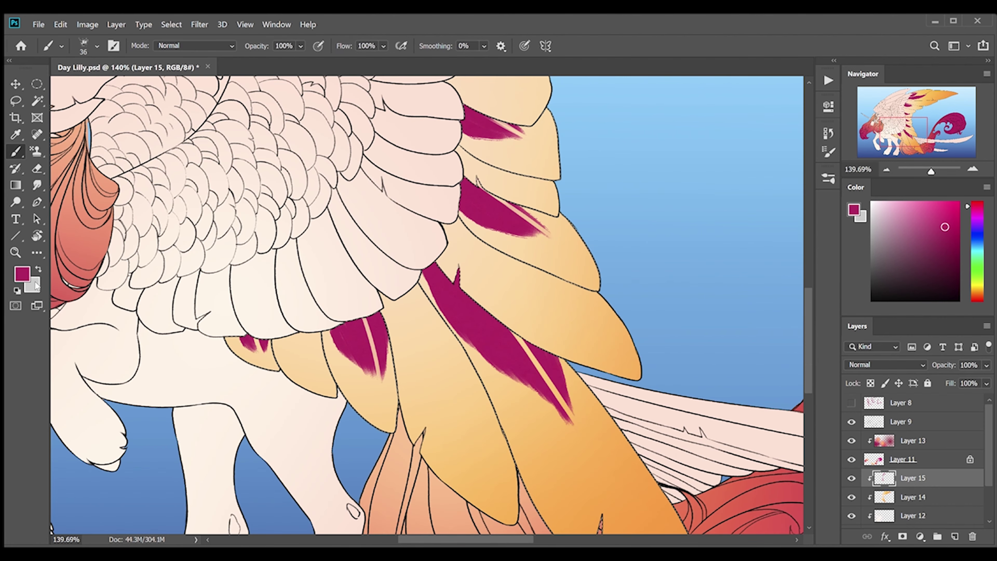
Paint and fill out a magenta marking along a middle feather.
{"action": "key", "text": "ctrl+0"}
{"action": "key", "text": "w"}
{"action": "key", "text": "alt+bracketright"}
{"action": "key", "text": "alt+bracketright"}
{"action": "key", "text": "alt+bracketright"}
{"action": "key", "text": "b"}
{"action": "key", "text": "alt+bracketleft"}
{"action": "key", "text": "alt+bracketleft"}
{"action": "key", "text": "alt+bracketleft"}
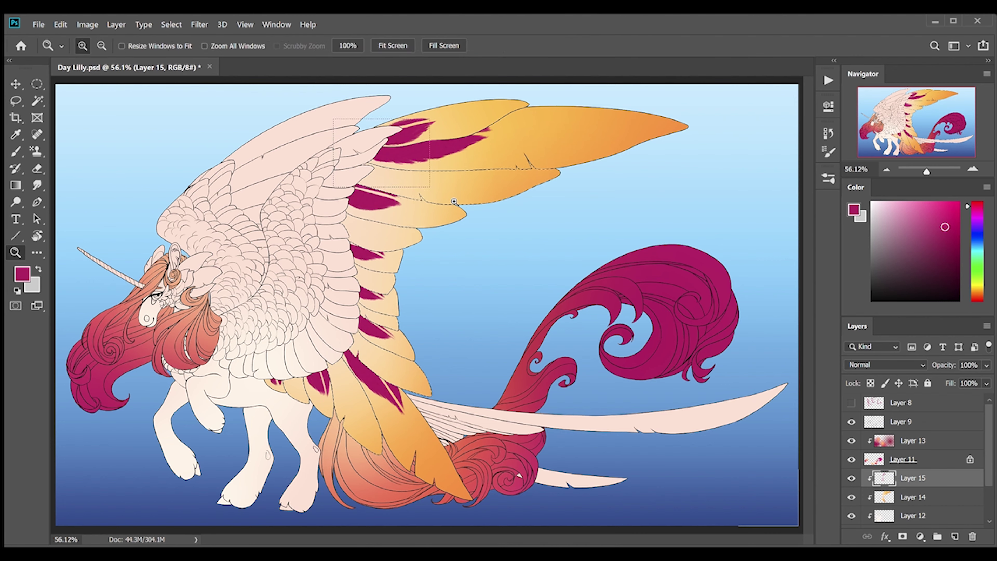
{"action": "scroll", "coordinate": [451, 132], "scroll_direction": "up", "scroll_amount": 5}
{"action": "left_click_drag", "start_coordinate": [133, 275], "coordinate": [471, 283]}
{"action": "left_click_drag", "start_coordinate": [365, 275], "coordinate": [499, 275]}
{"action": "mouse_move", "coordinate": [161, 314]}
{"action": "left_mouse_down"}
{"action": "mouse_move", "coordinate": [346, 330]}
{"action": "mouse_move", "coordinate": [478, 310]}
{"action": "left_mouse_up"}
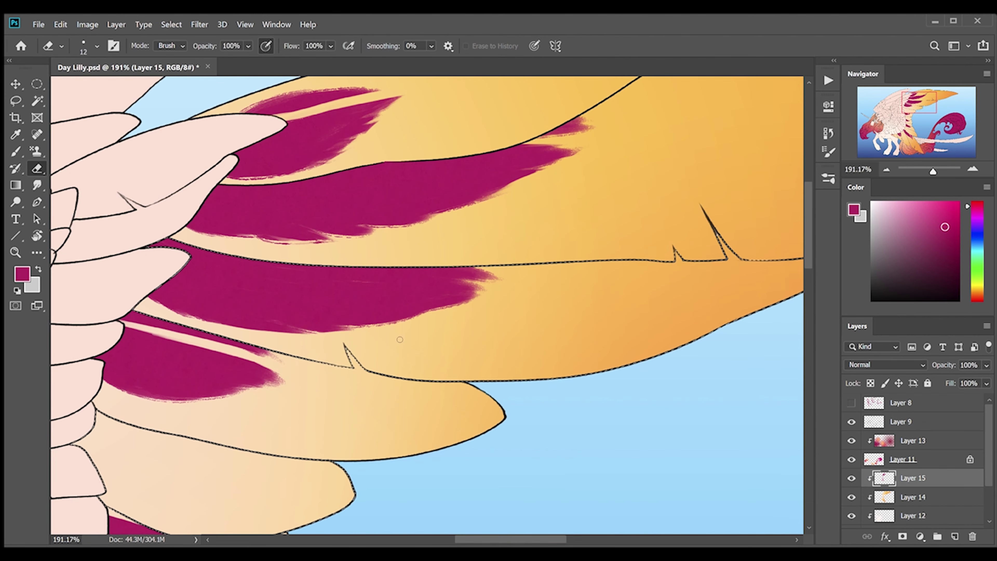
Erase a light streak through the middle-feather marking and refine the surrounding magenta.
{"action": "key", "text": "z"}
{"action": "mouse_move", "coordinate": [431, 275]}
{"action": "left_mouse_down"}
{"action": "mouse_move", "coordinate": [367, 329]}
{"action": "mouse_move", "coordinate": [491, 336]}
{"action": "left_mouse_up"}
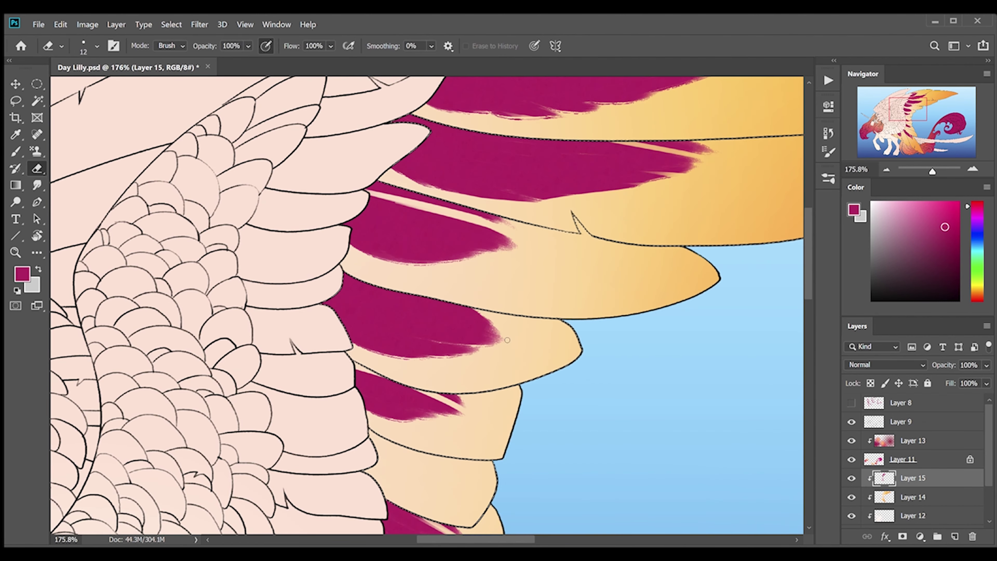
{"action": "scroll", "coordinate": [490, 335], "scroll_direction": "down", "scroll_amount": 5}
{"action": "left_click_drag", "start_coordinate": [372, 255], "coordinate": [467, 294]}
{"action": "key", "text": "e"}
{"action": "key", "text": "b"}
{"action": "left_click_drag", "start_coordinate": [377, 361], "coordinate": [478, 424]}
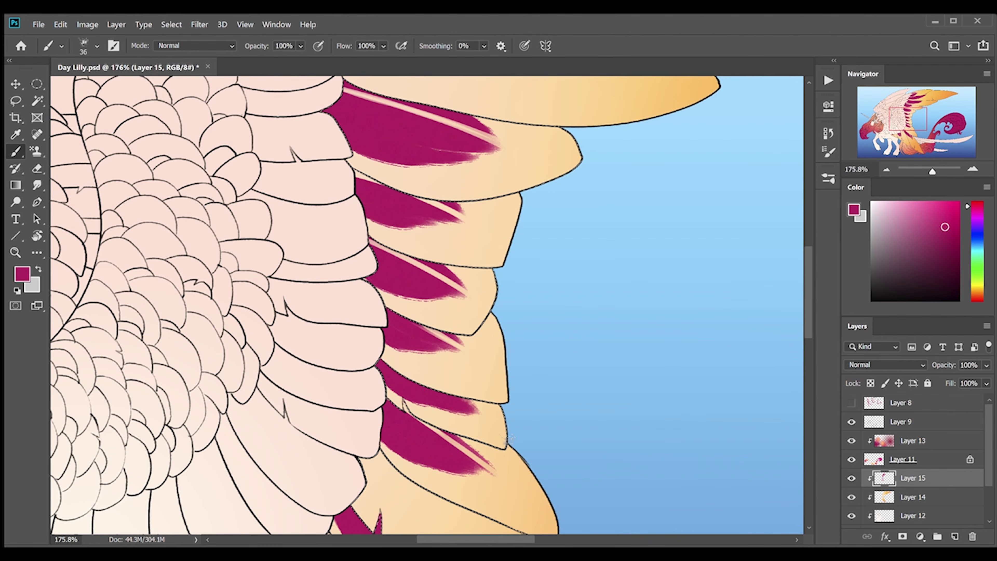
{"action": "scroll", "coordinate": [471, 353], "scroll_direction": "down", "scroll_amount": 5}
{"action": "left_click_drag", "start_coordinate": [400, 314], "coordinate": [502, 393]}
{"action": "scroll", "coordinate": [502, 393], "scroll_direction": "down", "scroll_amount": 1}
{"action": "left_click_drag", "start_coordinate": [439, 283], "coordinate": [542, 345]}
Add further thin magenta strokes and trims to the remaining feather markings.
{"action": "key", "text": "e"}
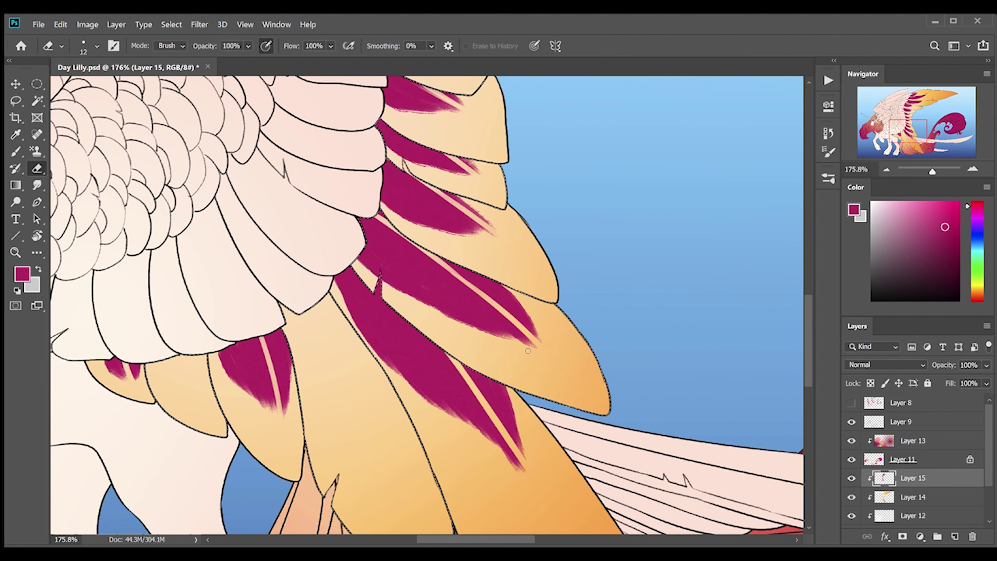
{"action": "key", "text": "b"}
{"action": "scroll", "coordinate": [471, 333], "scroll_direction": "down", "scroll_amount": 4}
{"action": "left_click_drag", "start_coordinate": [329, 173], "coordinate": [354, 271]}
{"action": "left_click_drag", "start_coordinate": [377, 228], "coordinate": [400, 338]}
{"action": "key", "text": "e"}
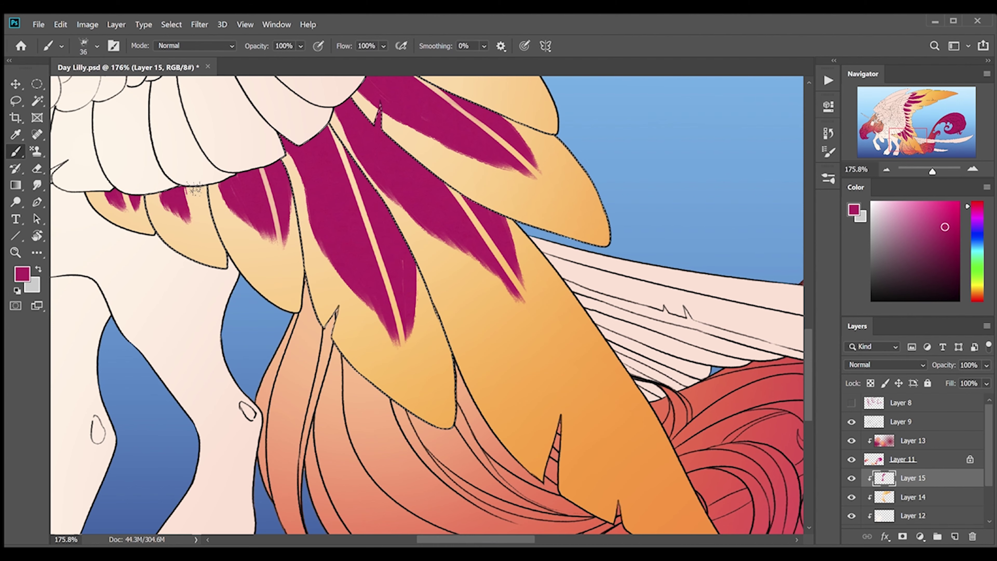
Lock the markings layer's transparency and fade the markings to orange with a gradient.
{"action": "key", "text": "z"}
{"action": "left_click", "coordinate": [443, 45]}
{"action": "key", "text": "g"}
{"action": "key", "text": "/"}
{"action": "left_click_drag", "start_coordinate": [350, 195], "coordinate": [398, 216]}
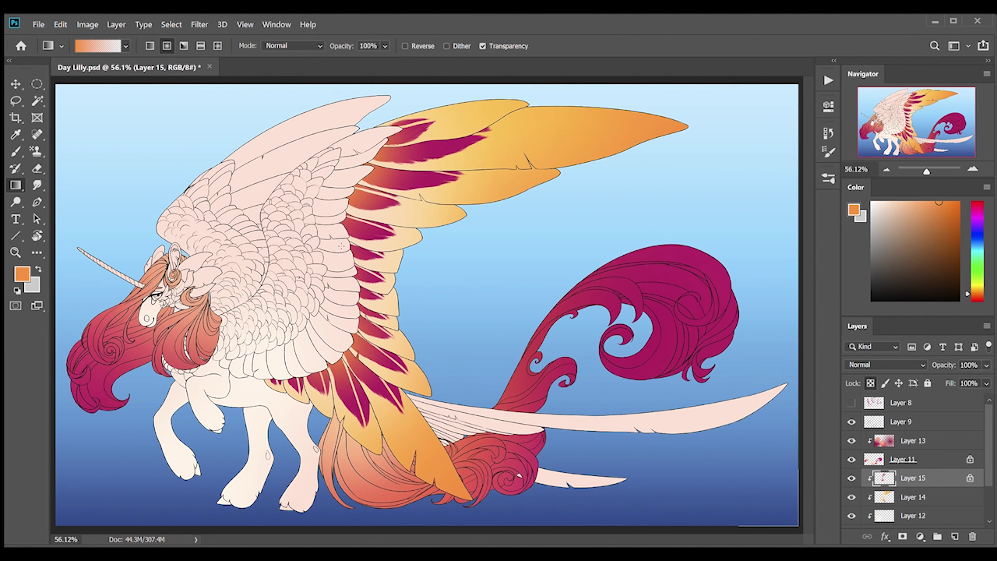
Set the markings layer (Layer 15) to Normal blending at 77% opacity.
{"action": "left_click", "coordinate": [935, 202]}
{"action": "left_click", "coordinate": [885, 365]}
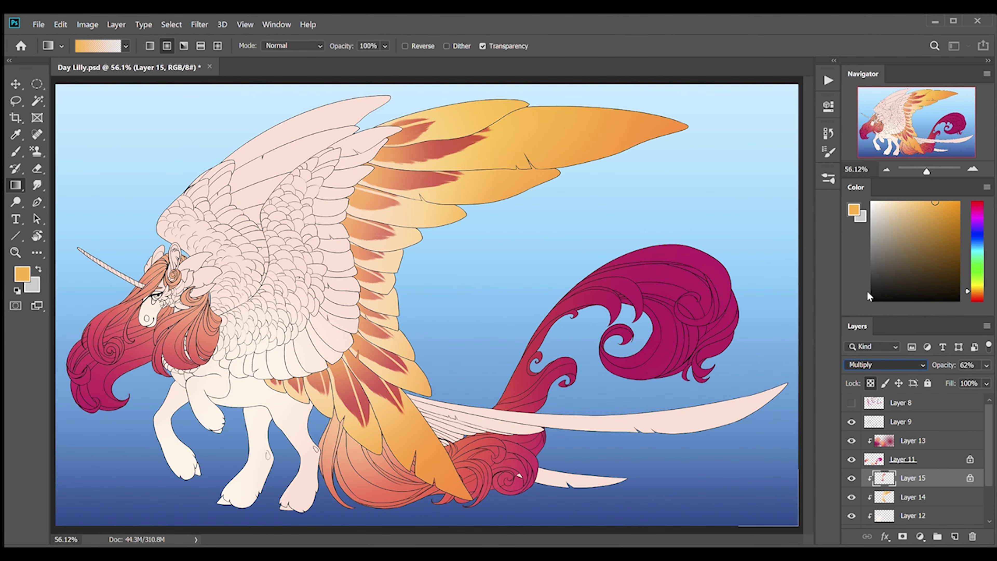
{"action": "key", "text": "Up"}
{"action": "key", "text": "Up"}
{"action": "key", "text": "Up"}
{"action": "left_click_drag", "start_coordinate": [977, 370], "coordinate": [983, 370]}
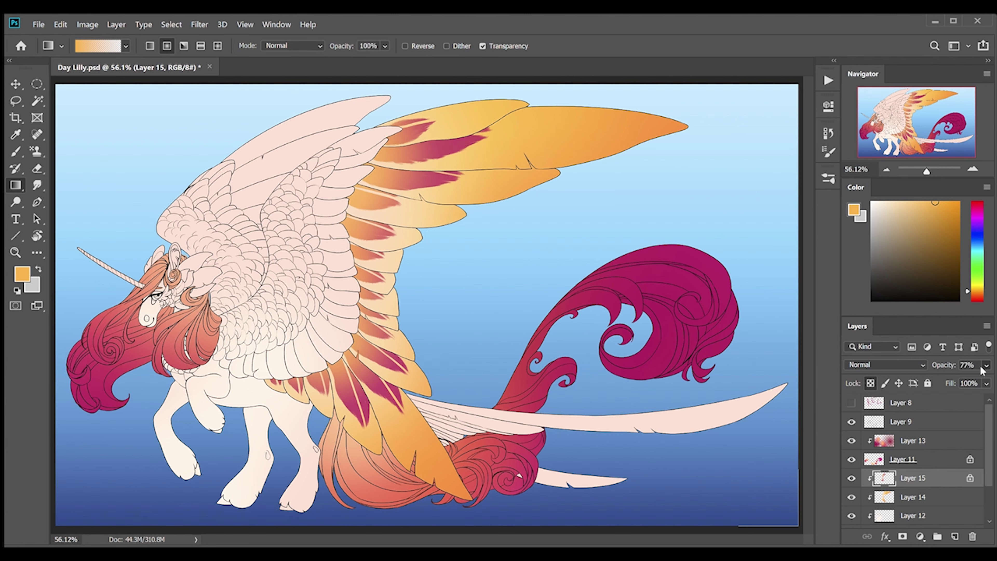
Add a Soft Light texture layer and paint pale yellow speckled texture across the wing.
{"action": "key", "text": "ctrl+shift+alt+n"}
{"action": "key", "text": "w"}
{"action": "left_click", "coordinate": [319, 110]}
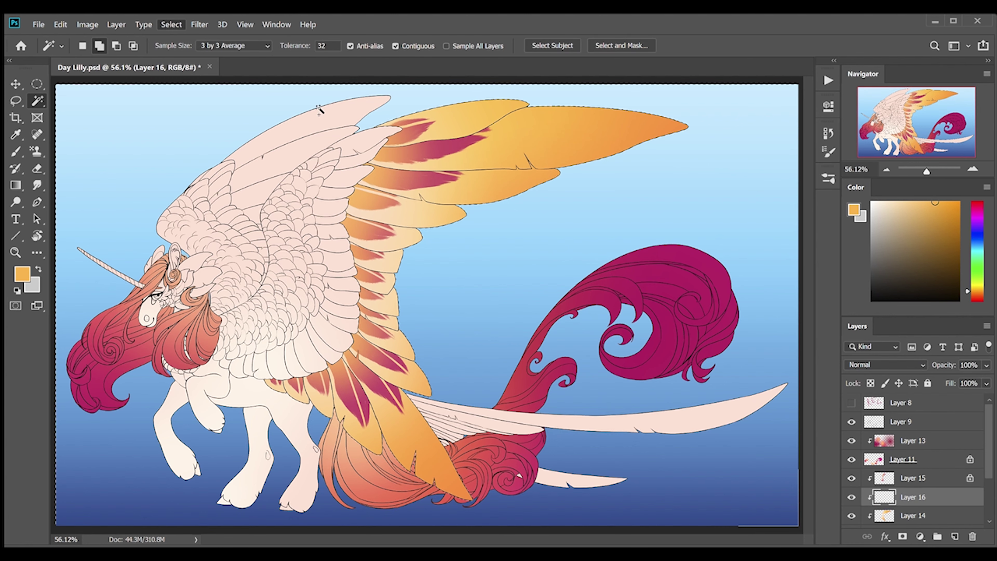
{"action": "key", "text": "b"}
{"action": "left_click", "coordinate": [510, 141], "text": "alt"}
{"action": "key", "text": "shift+alt+f"}
{"action": "left_click_drag", "start_coordinate": [432, 189], "coordinate": [519, 155]}
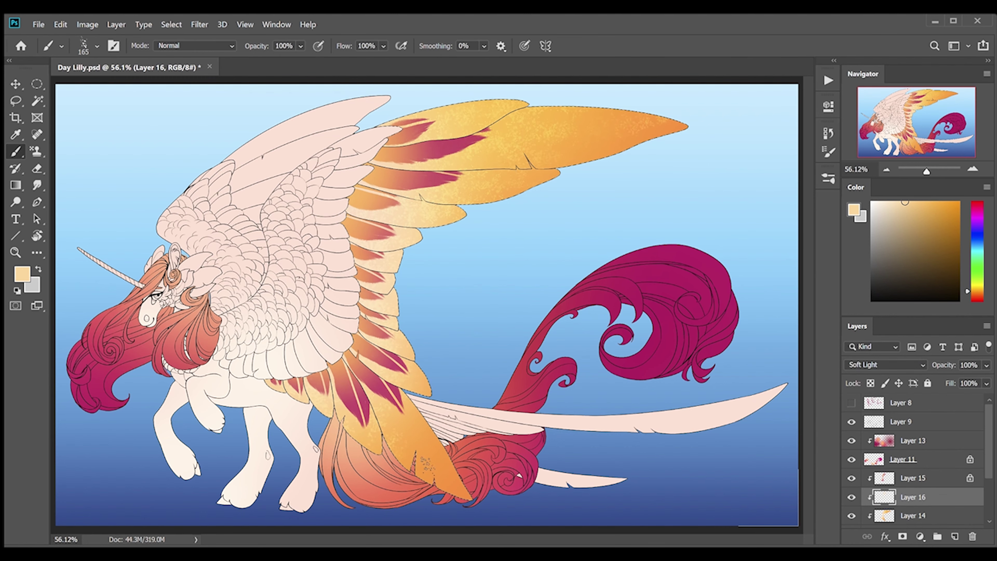
{"action": "key", "text": "ctrl+bracketright"}
Add a clipped Vivid Light layer with magenta reddish speckles on the wing.
{"action": "key", "text": "ctrl+shift+alt+n"}
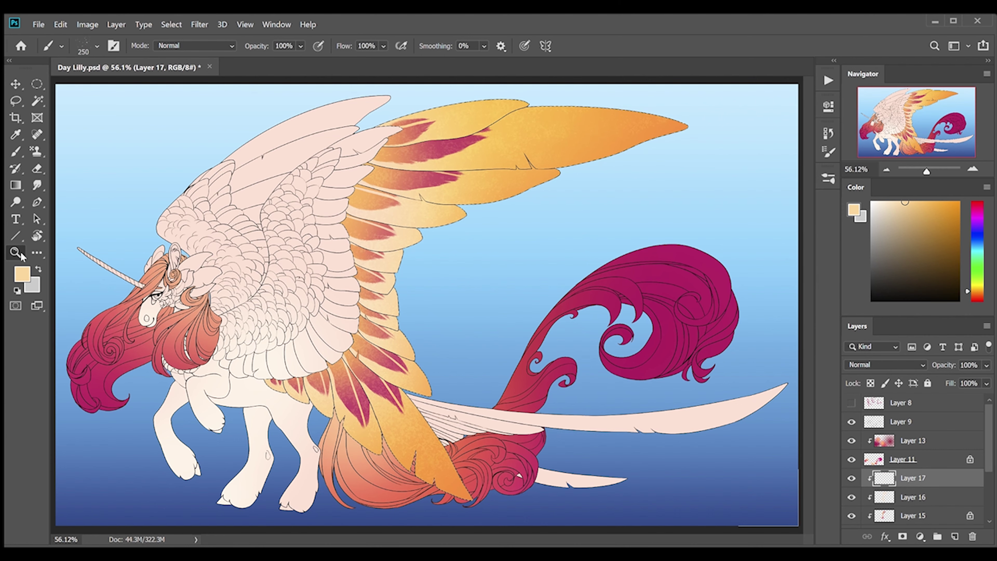
{"action": "scroll", "coordinate": [427, 148], "scroll_direction": "up", "scroll_amount": 3}
{"action": "left_click", "coordinate": [451, 147], "text": "alt"}
{"action": "key", "text": "ctrl+0"}
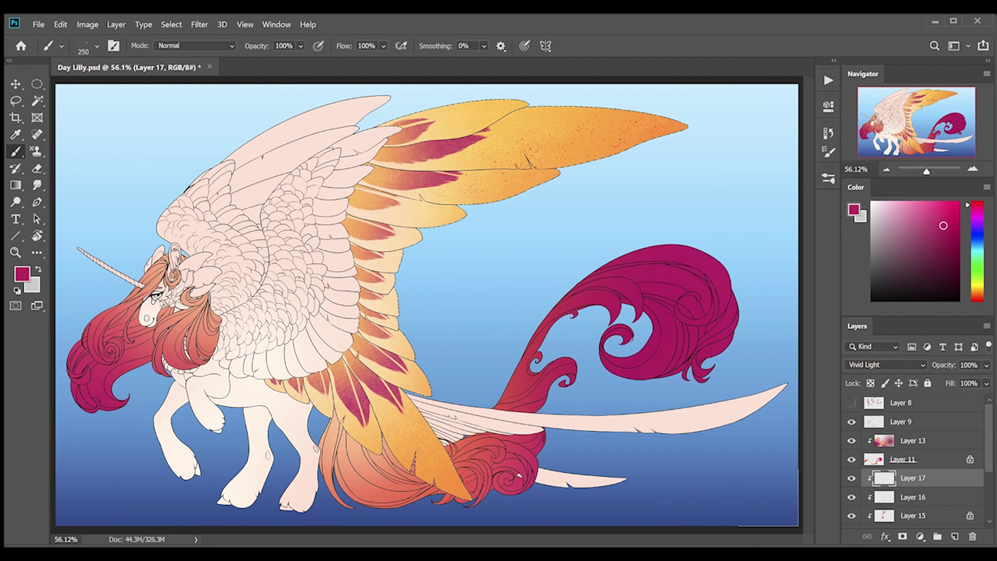
On new Hard Light Layer 19, paint pale peach highlight lines along the feather shafts.
{"action": "key", "text": "ctrl+shift+alt+n"}
{"action": "left_click", "coordinate": [426, 182], "text": "alt"}
{"action": "left_click", "coordinate": [954, 536], "text": "ctrl"}
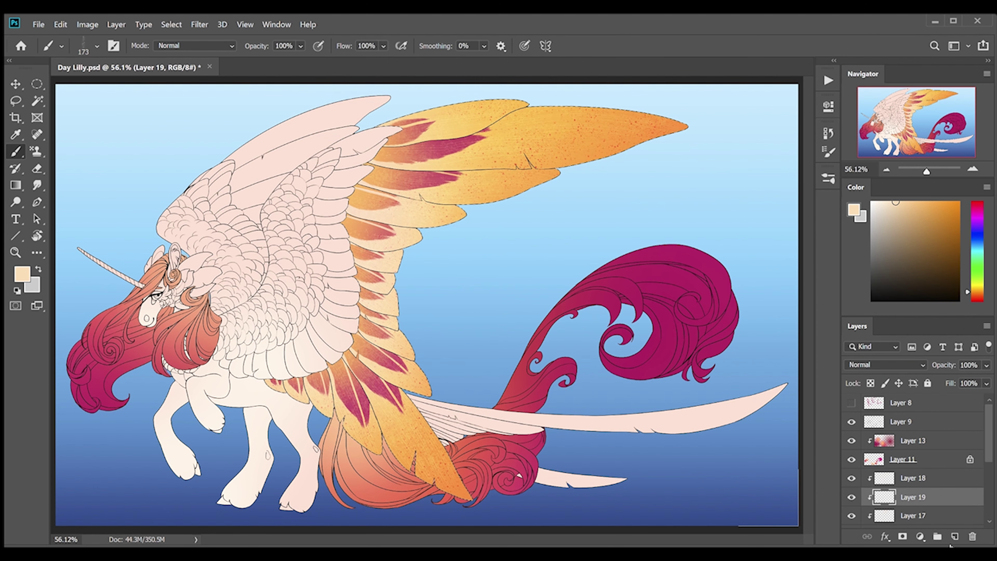
{"action": "key", "text": "bracketleft"}
{"action": "key", "text": "bracketleft"}
{"action": "key", "text": "bracketleft"}
{"action": "left_click_drag", "start_coordinate": [591, 167], "coordinate": [612, 167]}
{"action": "scroll", "coordinate": [885, 365], "scroll_direction": "down", "scroll_amount": 1}
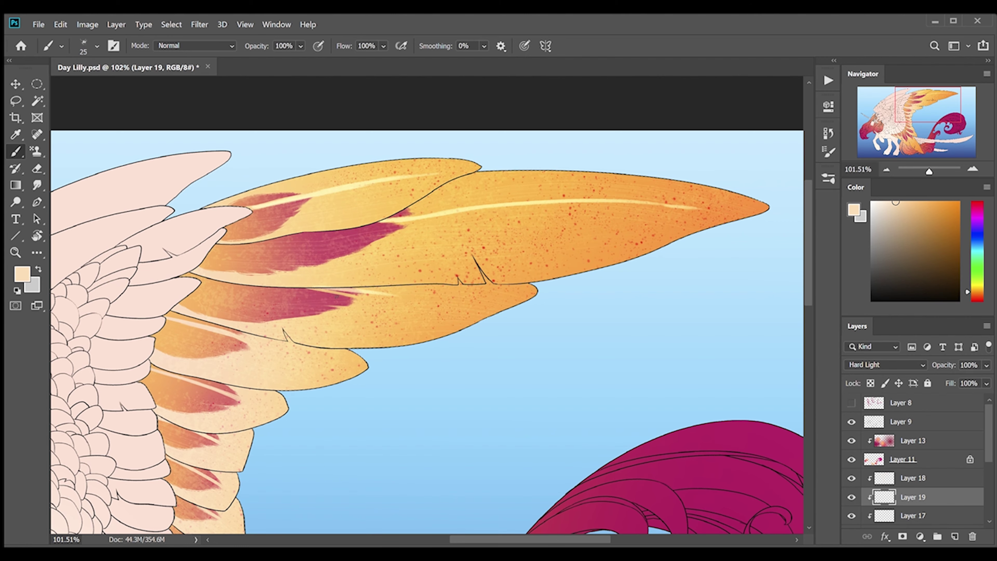
{"action": "scroll", "coordinate": [240, 439], "scroll_direction": "down", "scroll_amount": 3}
{"action": "scroll", "coordinate": [240, 439], "scroll_direction": "down", "scroll_amount": 3}
{"action": "scroll", "coordinate": [240, 439], "scroll_direction": "down", "scroll_amount": 3}
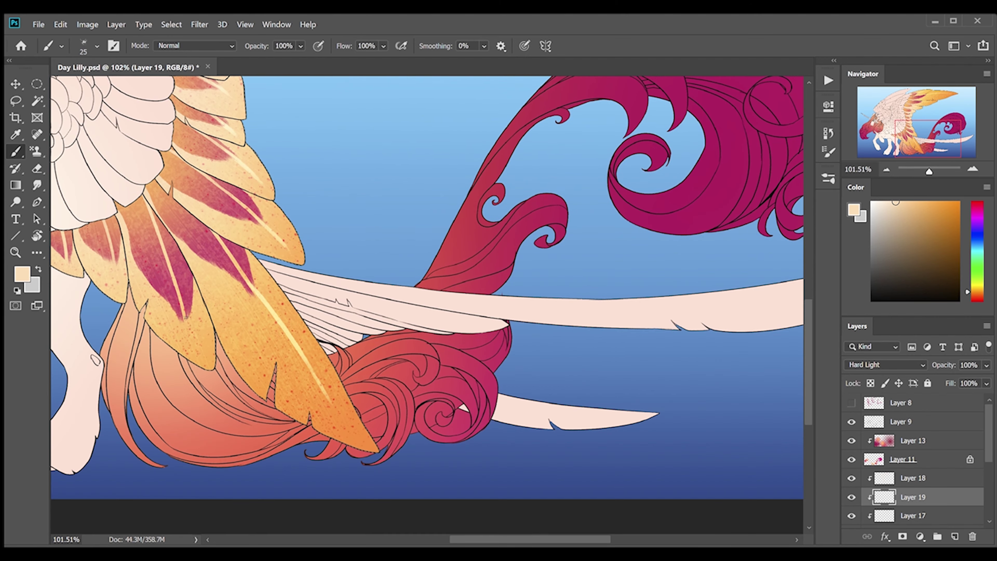
{"action": "scroll", "coordinate": [210, 244], "scroll_direction": "down", "scroll_amount": 3}
{"action": "key", "text": "z"}
{"action": "key", "text": "ctrl+0"}
Create clipped Multiply Layer 20 and paint mauve shading on the wing feathers.
{"action": "left_click", "coordinate": [37, 101]}
{"action": "left_click", "coordinate": [425, 262], "text": "ctrl"}
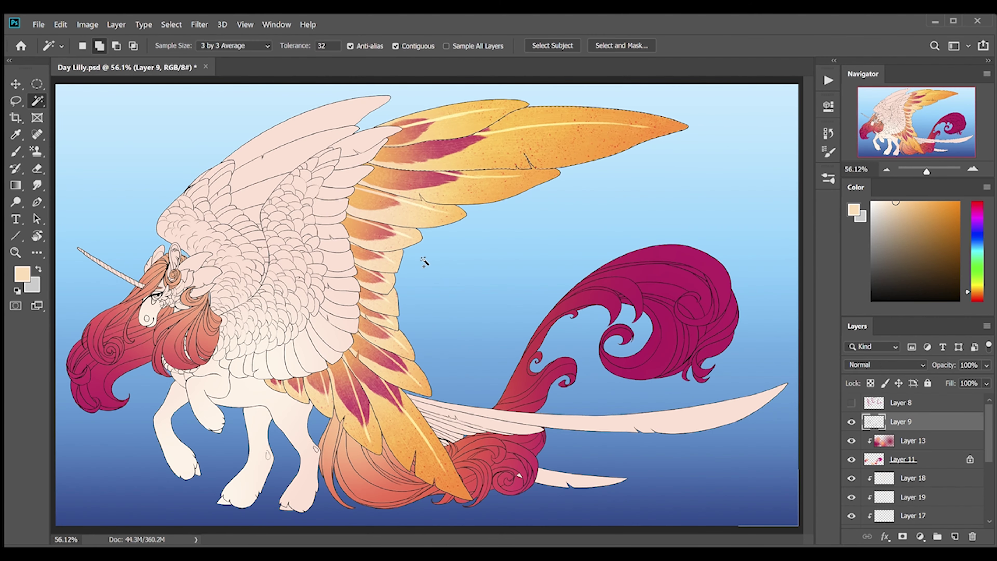
{"action": "left_click", "coordinate": [913, 478]}
{"action": "key", "text": "b"}
{"action": "left_click", "coordinate": [977, 209]}
{"action": "left_click", "coordinate": [893, 220]}
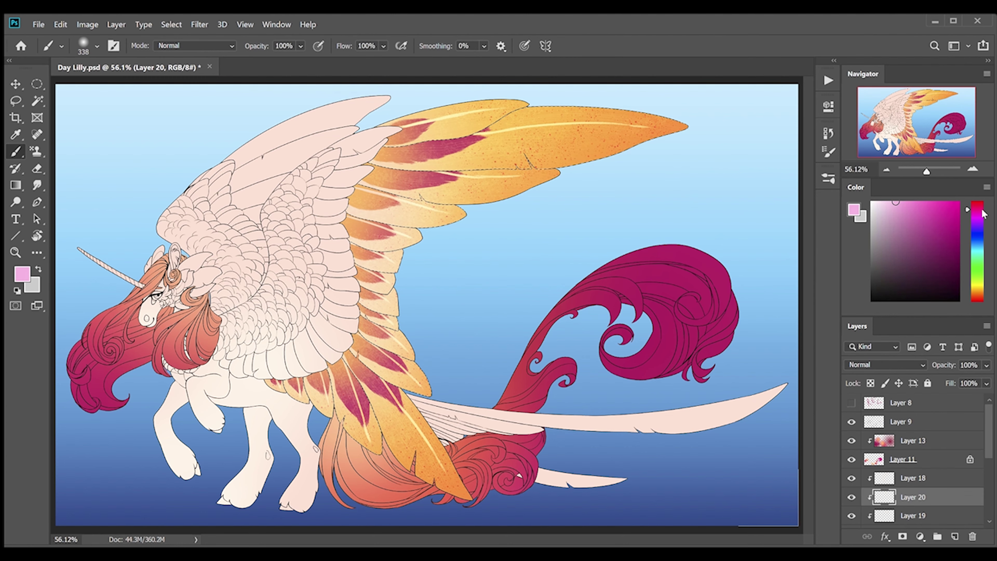
{"action": "key", "text": "ctrl+shift+alt+n"}
{"action": "key", "text": "shift+alt+m"}
{"action": "key", "text": "bracketleft"}
{"action": "key", "text": "bracketleft"}
{"action": "key", "text": "bracketleft"}
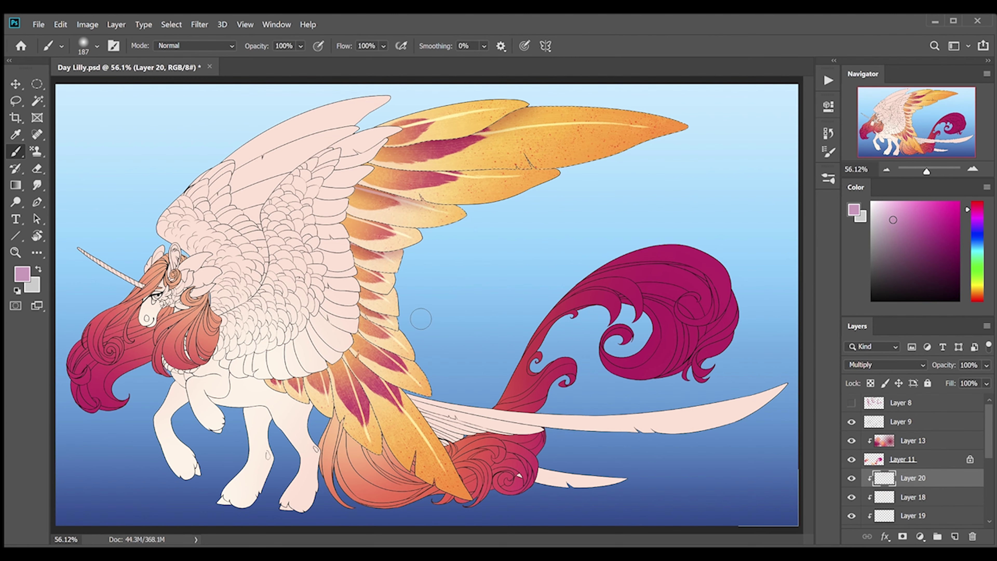
Lower Layer 20's shading opacity to 63% and hide the layer.
{"action": "key", "text": "w"}
{"action": "left_click", "coordinate": [324, 398], "text": "ctrl"}
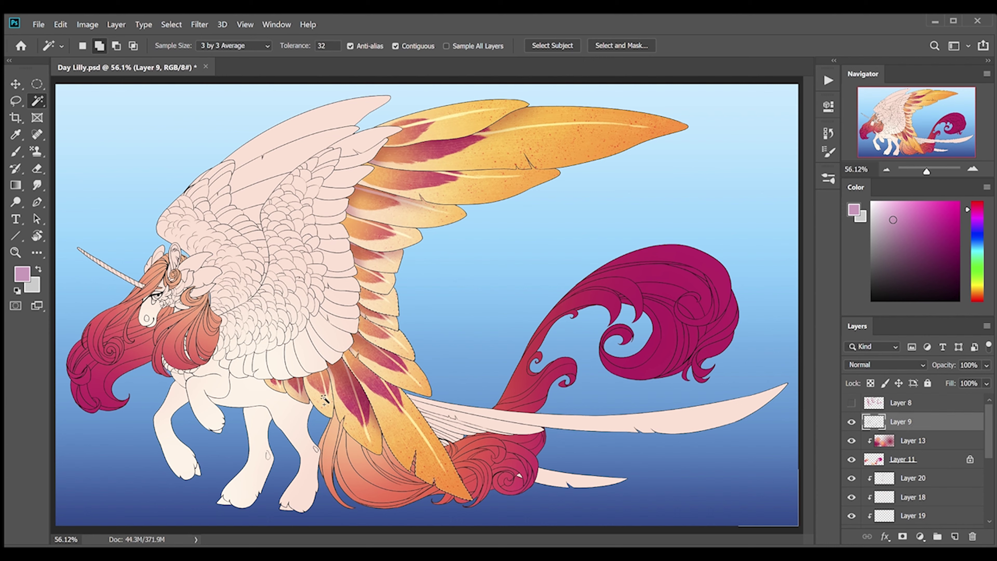
{"action": "key", "text": "b"}
{"action": "key", "text": "alt+bracketleft"}
{"action": "key", "text": "alt+bracketleft"}
{"action": "key", "text": "alt+bracketleft"}
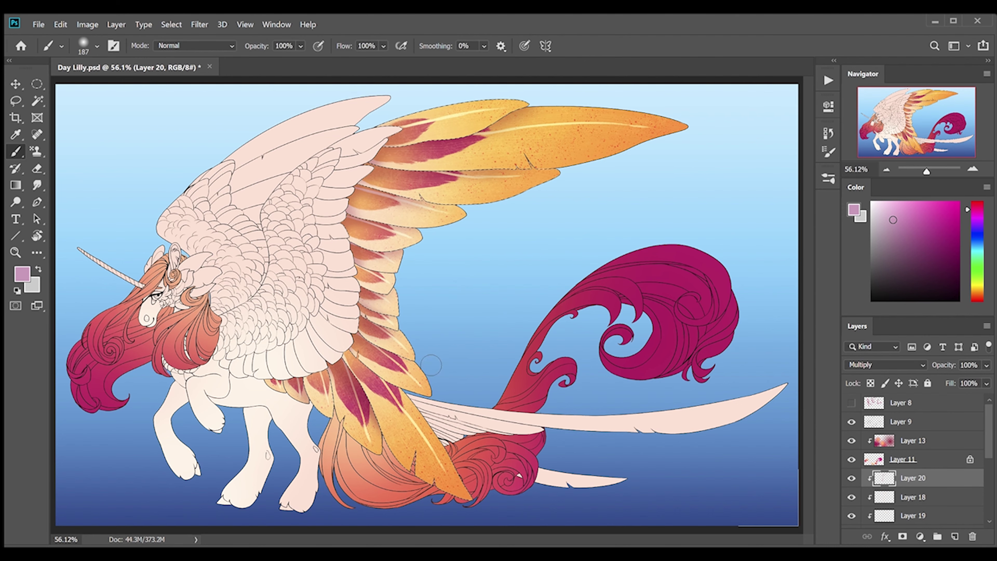
{"action": "left_click_drag", "start_coordinate": [986, 365], "coordinate": [963, 383]}
{"action": "left_click", "coordinate": [851, 478]}
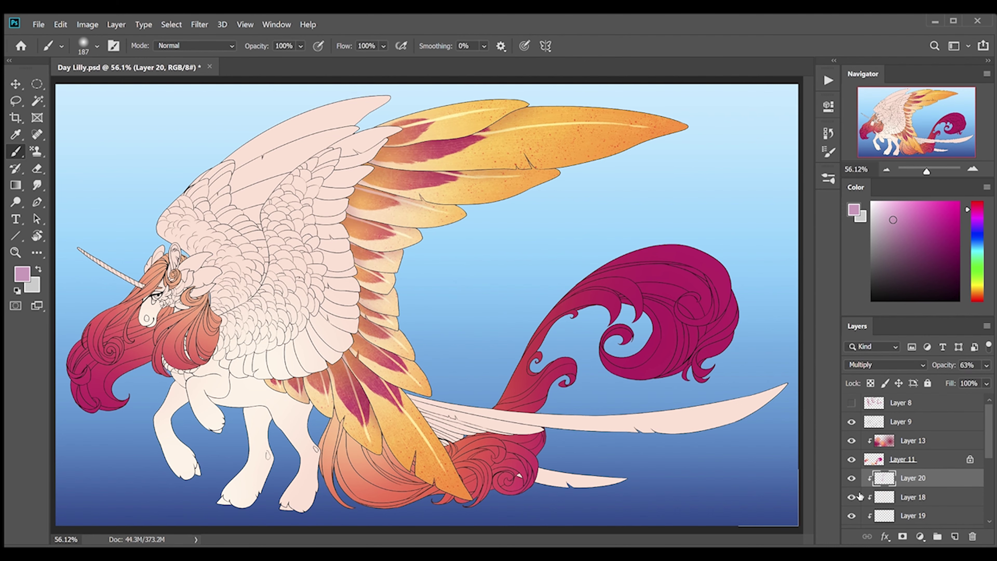
Select Layers 15 through 18 together in the Layers panel.
{"action": "scroll", "coordinate": [914, 471], "scroll_direction": "down", "scroll_amount": 3}
{"action": "left_click", "coordinate": [913, 441]}
{"action": "left_click", "coordinate": [913, 516], "text": "shift"}
Merge layers 15–18 and dab orange, yellow, peach, magenta and salmon swatch dots on a new layer.
{"action": "key", "text": "ctrl+e"}
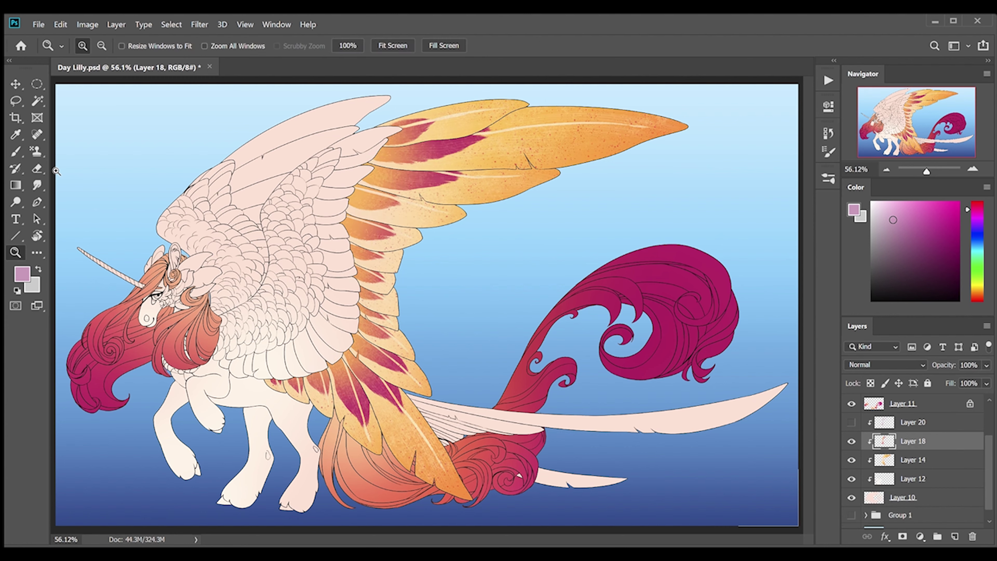
{"action": "key", "text": "ctrl+shift+alt+n"}
{"action": "left_click", "coordinate": [756, 210]}
{"action": "left_click", "coordinate": [442, 220], "text": "alt"}
{"action": "left_click", "coordinate": [735, 207]}
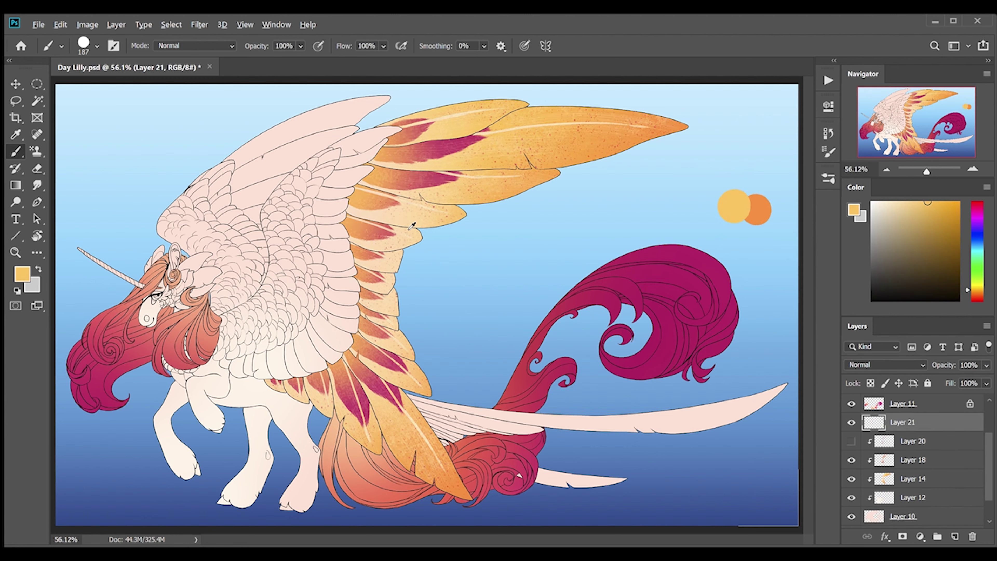
{"action": "left_click", "coordinate": [502, 141], "text": "alt"}
{"action": "left_click", "coordinate": [709, 203]}
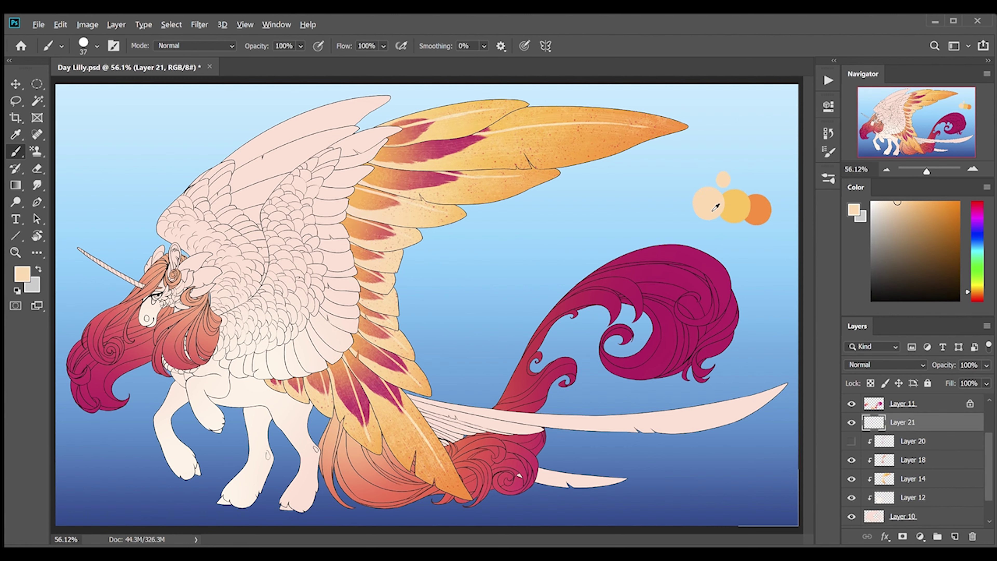
{"action": "left_click", "coordinate": [754, 232]}
{"action": "left_click", "coordinate": [408, 179], "text": "alt"}
{"action": "left_click", "coordinate": [744, 231]}
{"action": "left_click", "coordinate": [734, 232]}
On a new layer, lasso a leaf-shaped feather, fill it orange, then rotate and enlarge it.
{"action": "key", "text": "l"}
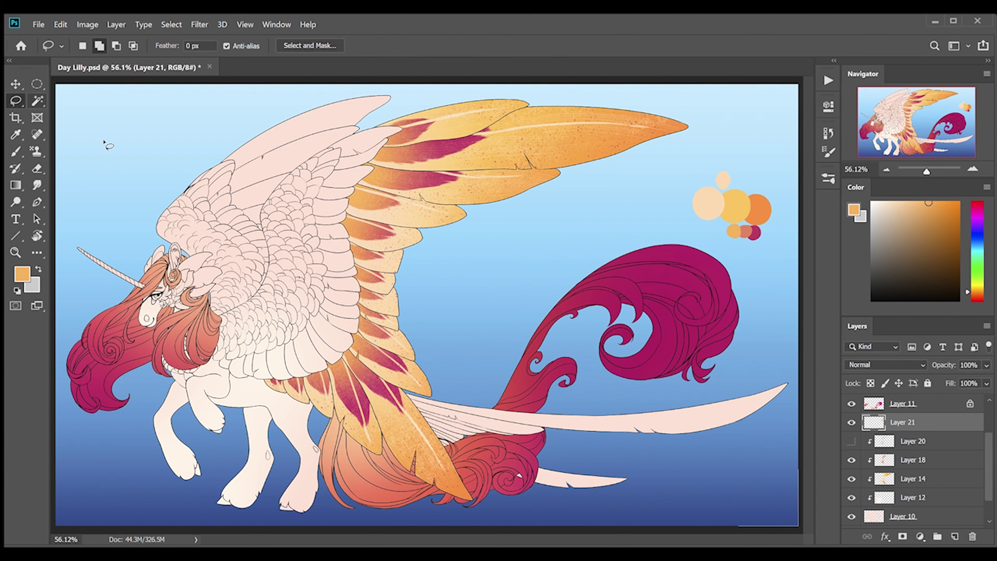
{"action": "scroll", "coordinate": [104, 142], "scroll_direction": "up", "scroll_amount": 3}
{"action": "key", "text": "ctrl+shift+alt+n"}
{"action": "left_click_drag", "start_coordinate": [475, 300], "coordinate": [476, 419]}
{"action": "key", "text": "g"}
{"action": "key", "text": "alt+BackSpace"}
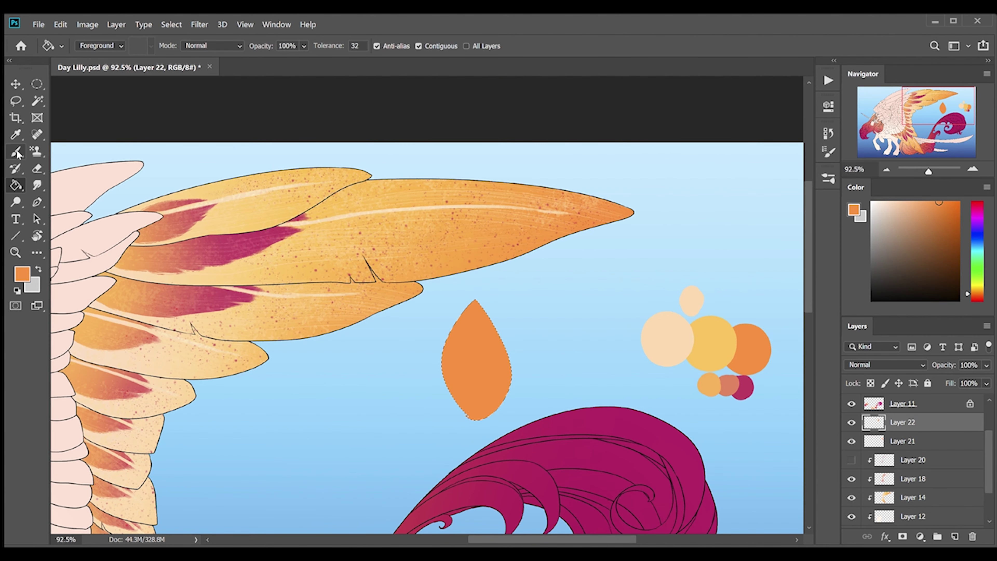
{"action": "key", "text": "ctrl+t"}
{"action": "left_click_drag", "start_coordinate": [522, 271], "coordinate": [546, 255]}
Give the leaf an orange-to-cream gradient and clear the selection.
{"action": "key", "text": "Return"}
{"action": "left_click", "coordinate": [711, 341], "text": "alt"}
{"action": "key", "text": "g"}
{"action": "mouse_move", "coordinate": [454, 382]}
{"action": "left_mouse_down"}
{"action": "mouse_move", "coordinate": [433, 415]}
{"action": "mouse_move", "coordinate": [439, 393]}
{"action": "left_mouse_up"}
{"action": "left_click", "coordinate": [668, 338], "text": "alt"}
{"action": "left_click", "coordinate": [711, 342], "text": "alt"}
{"action": "key", "text": "ctrl+d"}
Dab orange, yellow and cream dots beside the leaf, then sample magenta.
{"action": "key", "text": "b"}
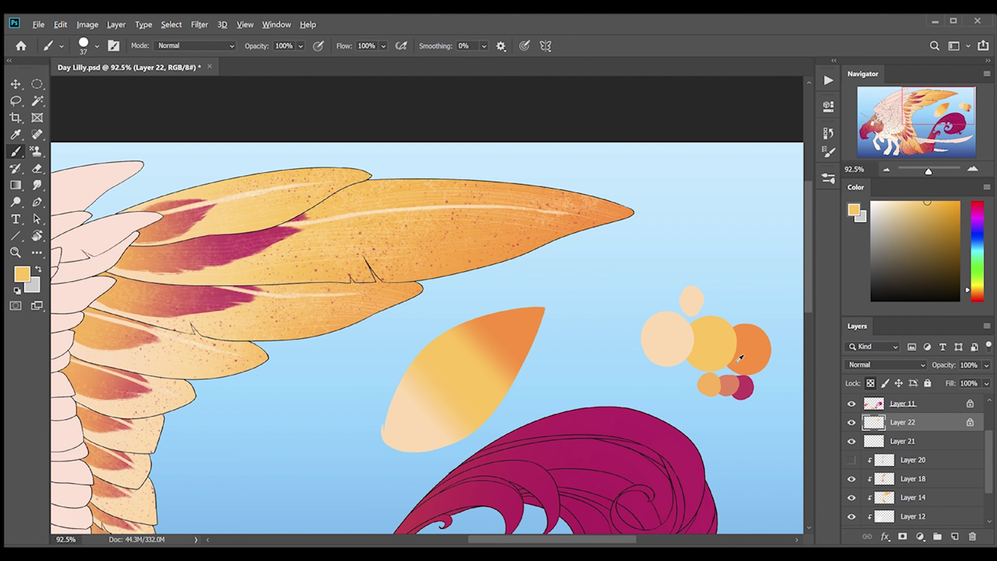
{"action": "left_click", "coordinate": [740, 358], "text": "alt"}
{"action": "left_click", "coordinate": [493, 297]}
{"action": "left_click", "coordinate": [711, 341], "text": "alt"}
{"action": "left_click", "coordinate": [410, 335]}
{"action": "left_click", "coordinate": [368, 397]}
{"action": "left_click", "coordinate": [742, 387], "text": "alt"}
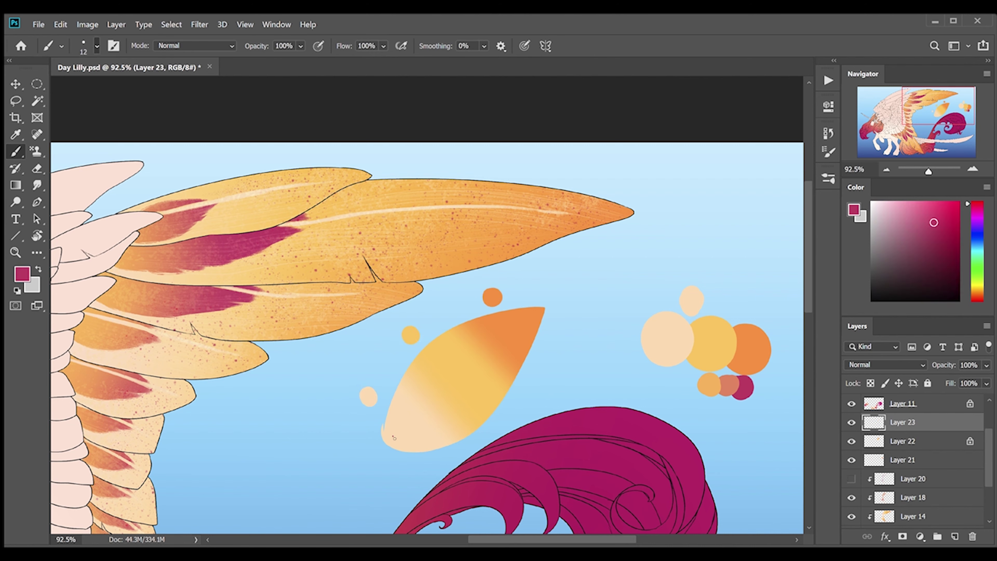
Fill the magenta markings, trim their bottom edges and shade them from salmon to magenta.
{"action": "key", "text": "w"}
{"action": "key", "text": "shift+g"}
{"action": "left_click", "coordinate": [417, 412]}
{"action": "left_click", "coordinate": [452, 404]}
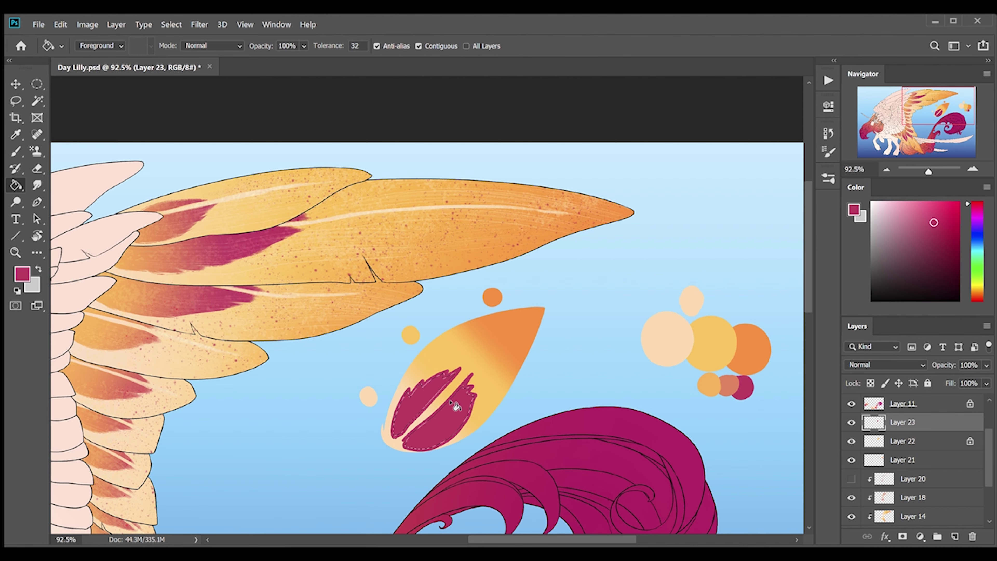
{"action": "key", "text": "e"}
{"action": "key", "text": "b"}
{"action": "mouse_move", "coordinate": [397, 433]}
{"action": "left_mouse_down"}
{"action": "mouse_move", "coordinate": [442, 447]}
{"action": "mouse_move", "coordinate": [451, 388]}
{"action": "left_mouse_up"}
{"action": "left_click", "coordinate": [870, 382]}
{"action": "key", "text": "g"}
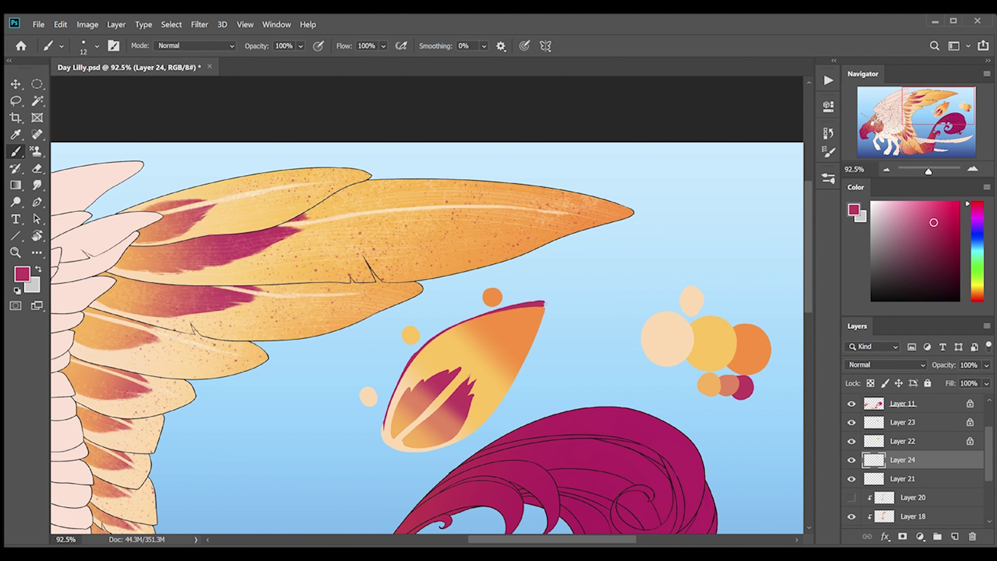
{"action": "key", "text": "ctrl+z"}
{"action": "key", "text": "ctrl+z"}
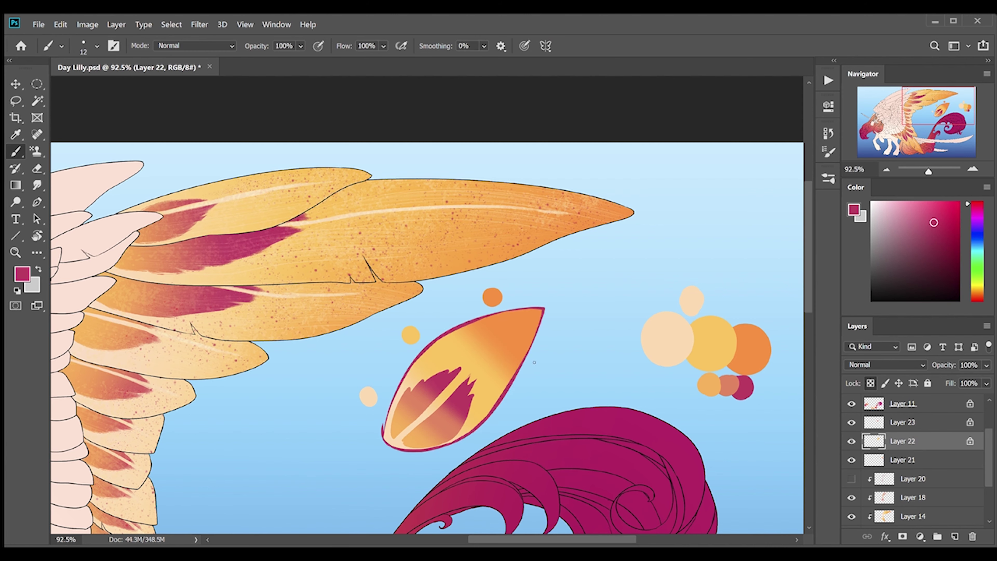
Restore the magenta leaf edge and add a new layer above Layer 18 with a magenta brush.
{"action": "key", "text": "ctrl+shift+z"}
{"action": "key", "text": "ctrl+shift+z"}
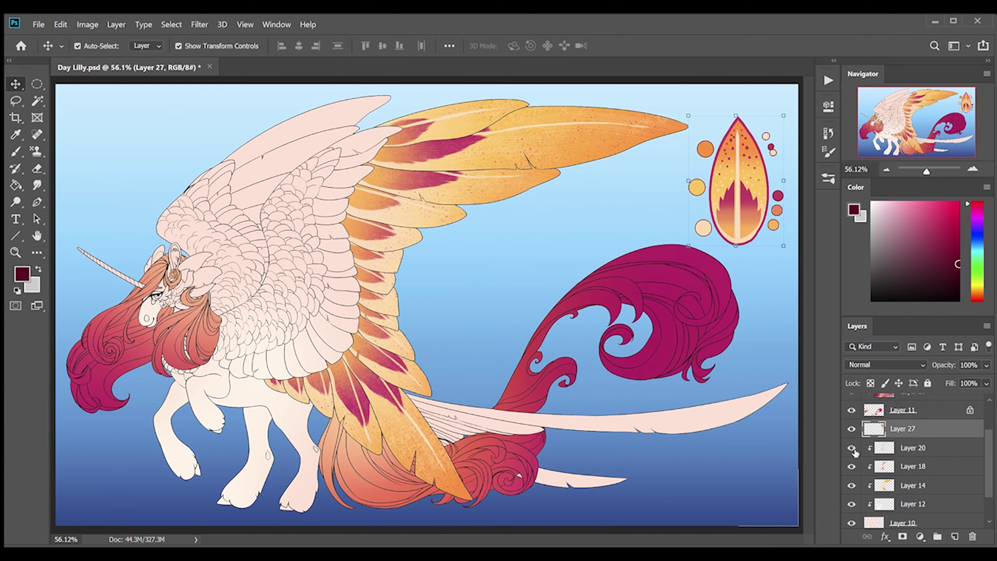
{"action": "left_click", "coordinate": [902, 467]}
{"action": "key", "text": "ctrl+shift+alt+n"}
{"action": "key", "text": "b"}
{"action": "left_click", "coordinate": [771, 147], "text": "alt"}
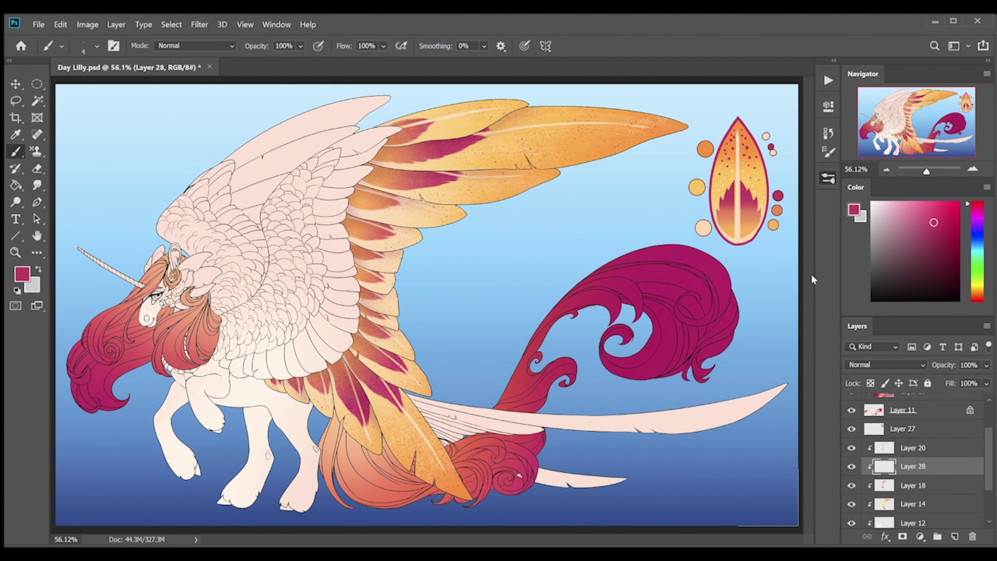
Zoom into the wing tip, pan over the wing feathers and legs, then fit the canvas.
{"action": "left_click_drag", "start_coordinate": [649, 343], "coordinate": [707, 343]}
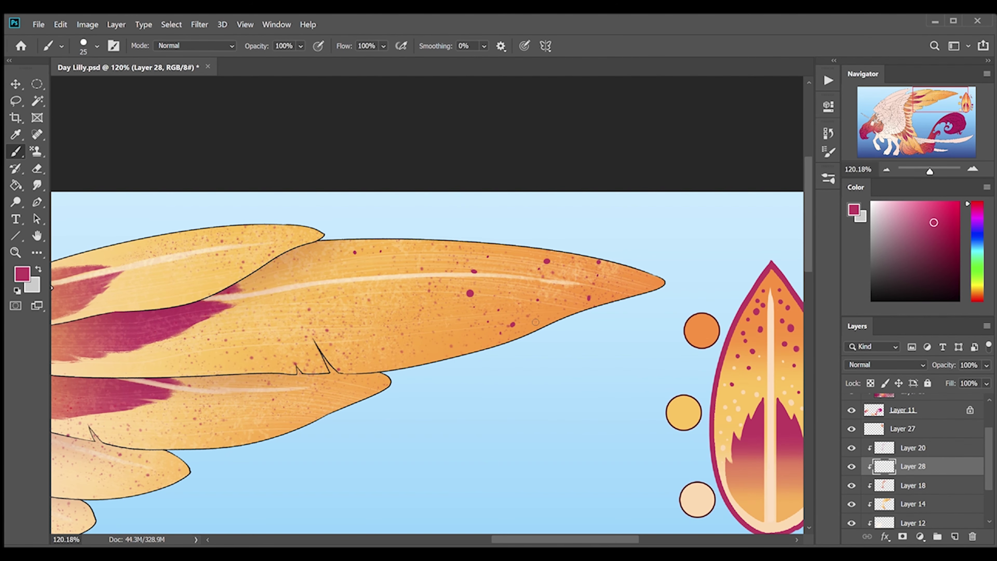
{"action": "left_click_drag", "start_coordinate": [369, 259], "coordinate": [550, 79]}
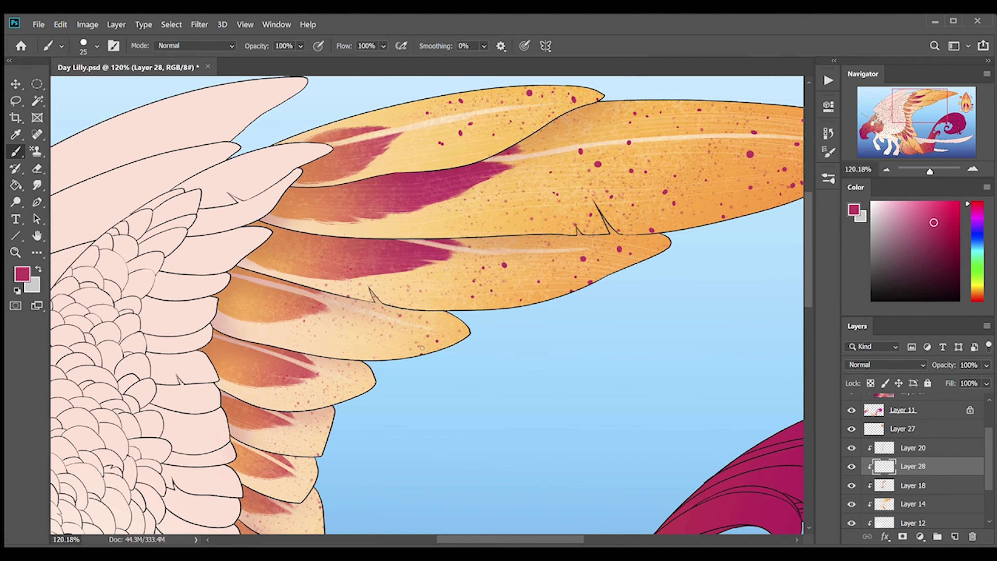
{"action": "left_click_drag", "start_coordinate": [275, 491], "coordinate": [341, 401]}
{"action": "key", "text": "z"}
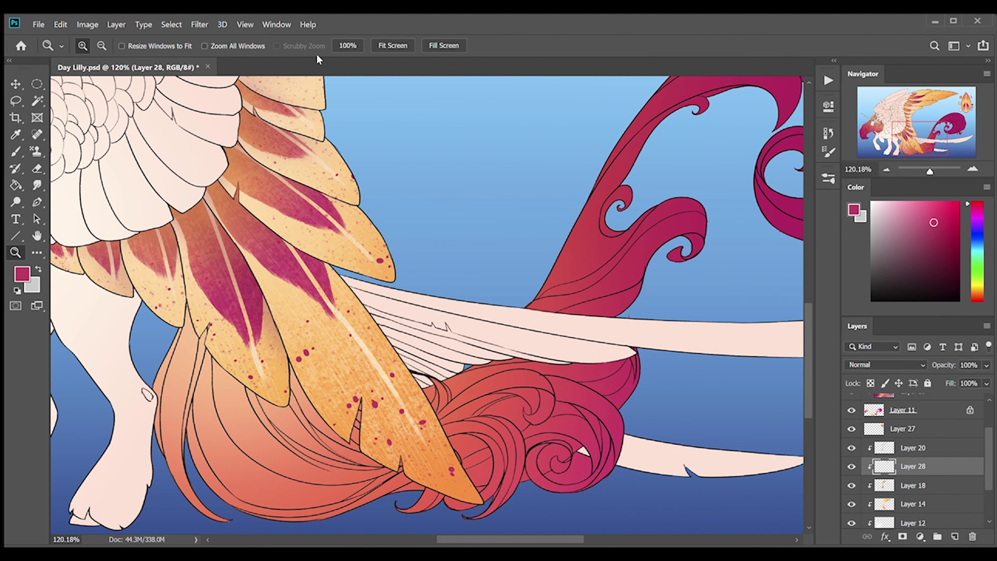
{"action": "key", "text": "ctrl+0"}
On Layer 9, select the upper wing feathers and head crest by colour and fill them yellow.
{"action": "key", "text": "w"}
{"action": "left_click", "coordinate": [288, 189], "text": "ctrl"}
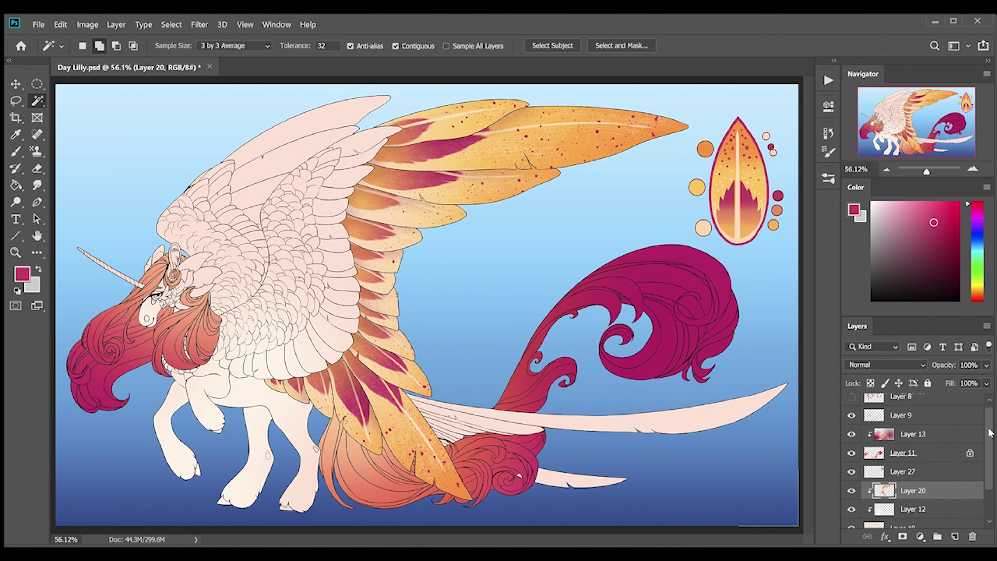
{"action": "left_click", "coordinate": [149, 302]}
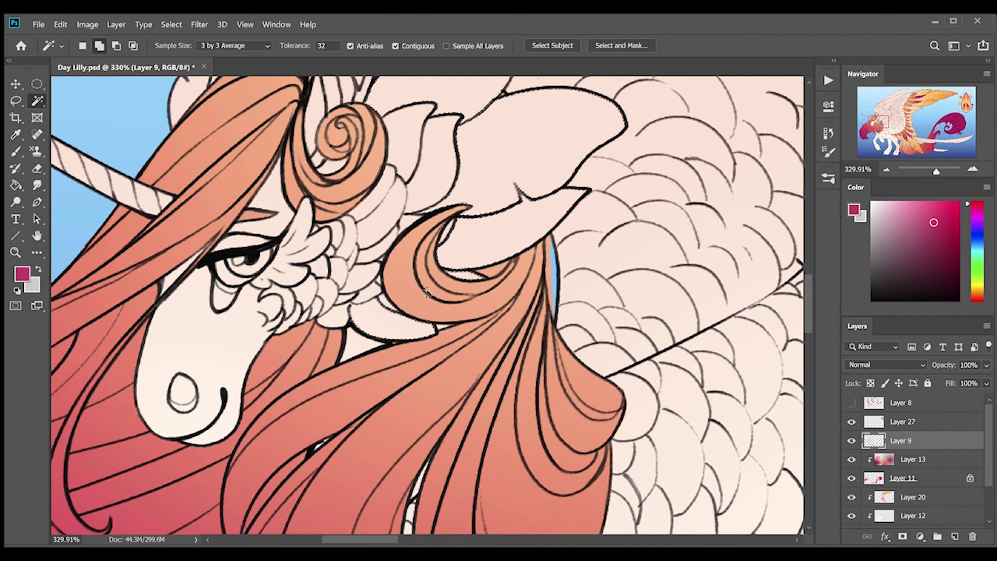
{"action": "scroll", "coordinate": [275, 275], "scroll_direction": "up", "scroll_amount": 5}
{"action": "key", "text": "ctrl+0"}
{"action": "key", "text": "w"}
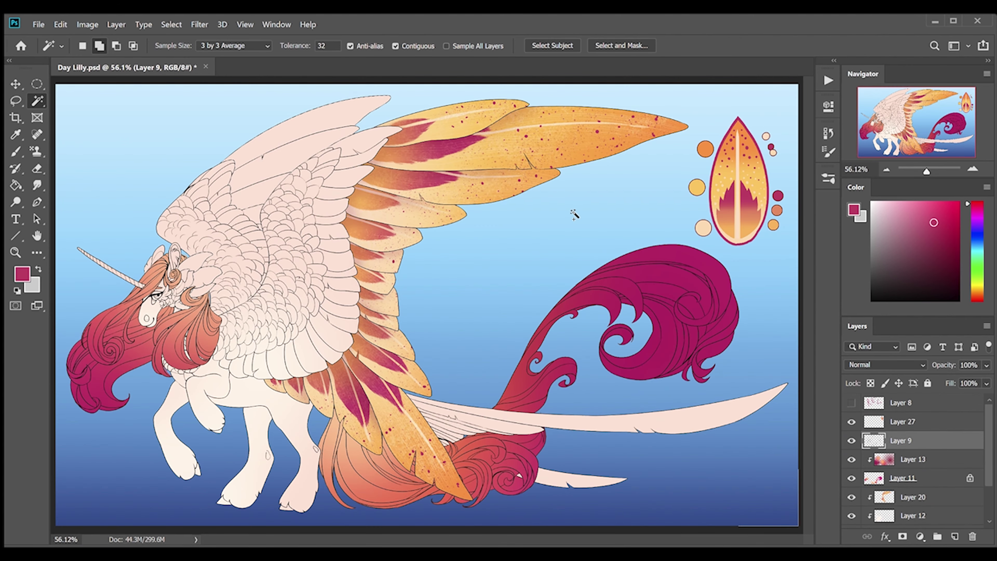
{"action": "key", "text": "g"}
{"action": "left_click", "coordinate": [696, 187], "text": "alt"}
{"action": "left_click", "coordinate": [306, 129]}
{"action": "key", "text": "w"}
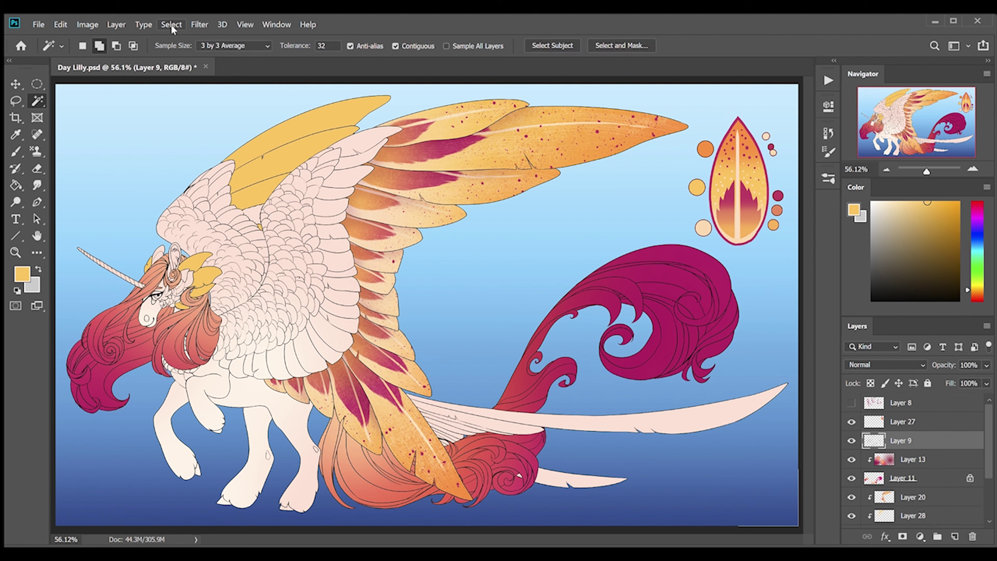
Fade the yellow upper wing to peach and add an orange gradient to the top feather.
{"action": "left_click", "coordinate": [15, 187]}
{"action": "key", "text": "shift+g"}
{"action": "left_click", "coordinate": [247, 198], "text": "alt"}
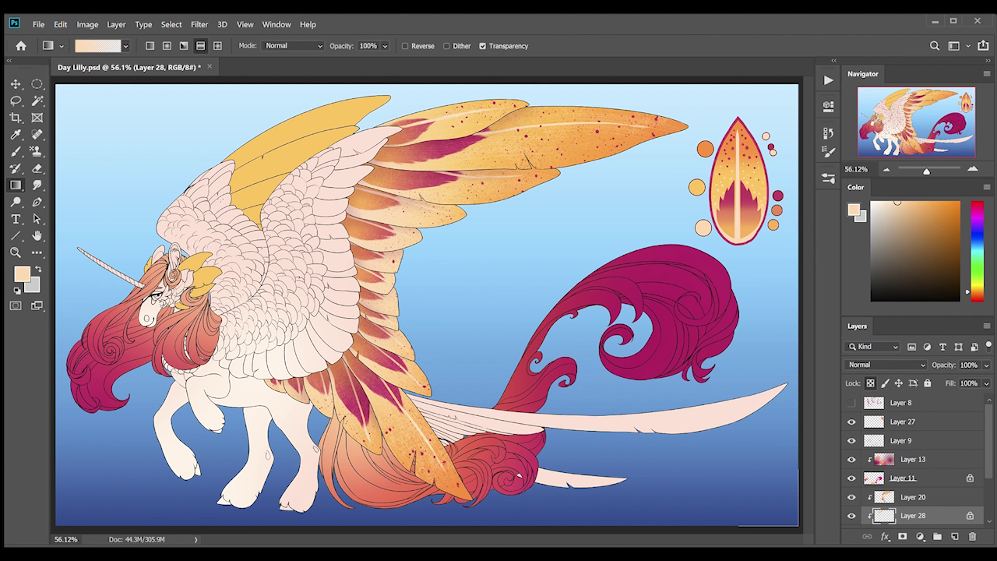
{"action": "left_click_drag", "start_coordinate": [247, 198], "coordinate": [251, 157]}
{"action": "left_click_drag", "start_coordinate": [200, 295], "coordinate": [197, 275]}
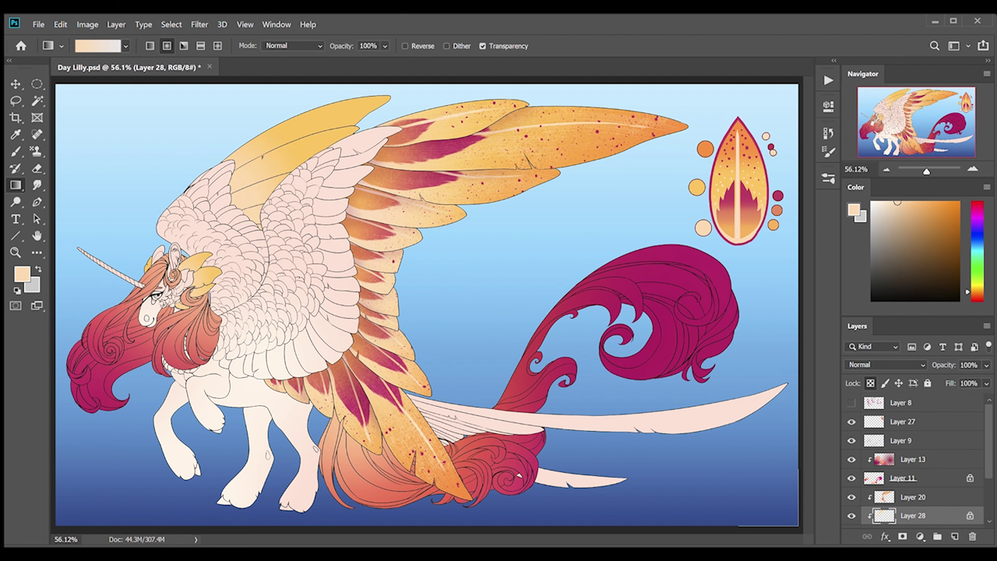
{"action": "left_click", "coordinate": [715, 150], "text": "alt"}
{"action": "left_click_drag", "start_coordinate": [385, 101], "coordinate": [283, 165]}
{"action": "key", "text": "b"}
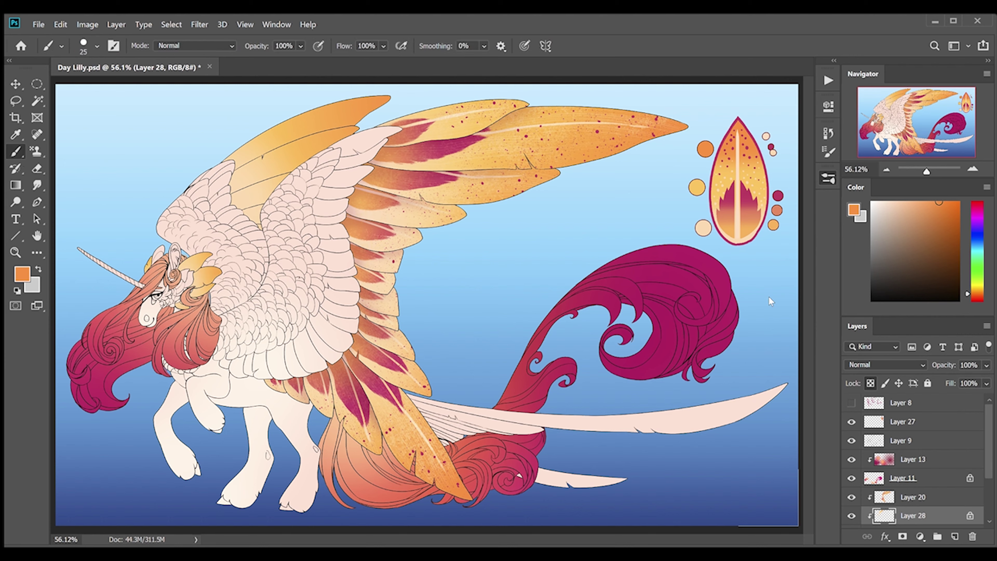
Add a wing-markings layer clipped to the wing and pick crimson from the swatches.
{"action": "left_click", "coordinate": [955, 536]}
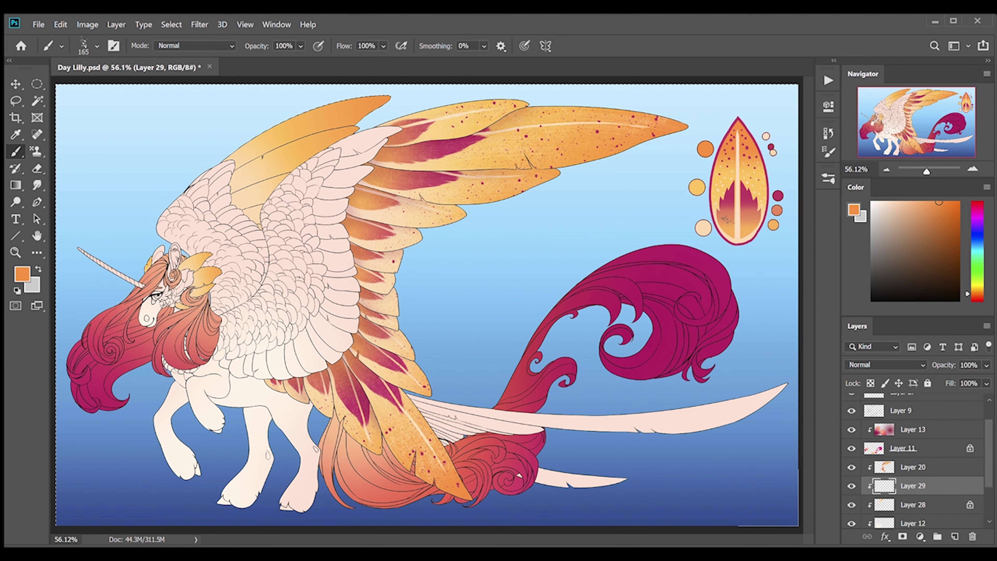
{"action": "left_click", "coordinate": [703, 227], "text": "alt"}
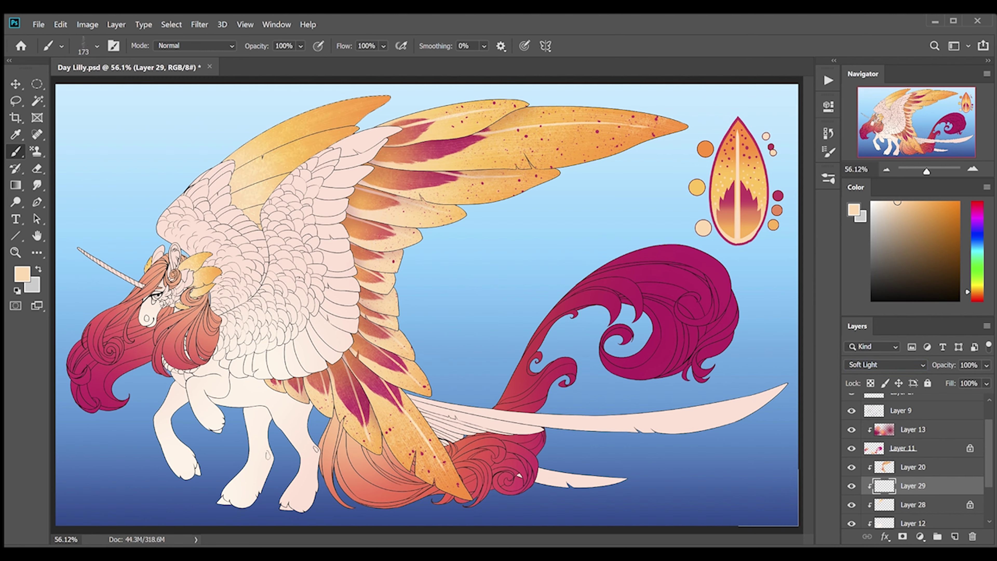
{"action": "left_click", "coordinate": [903, 505]}
{"action": "left_click", "coordinate": [954, 537]}
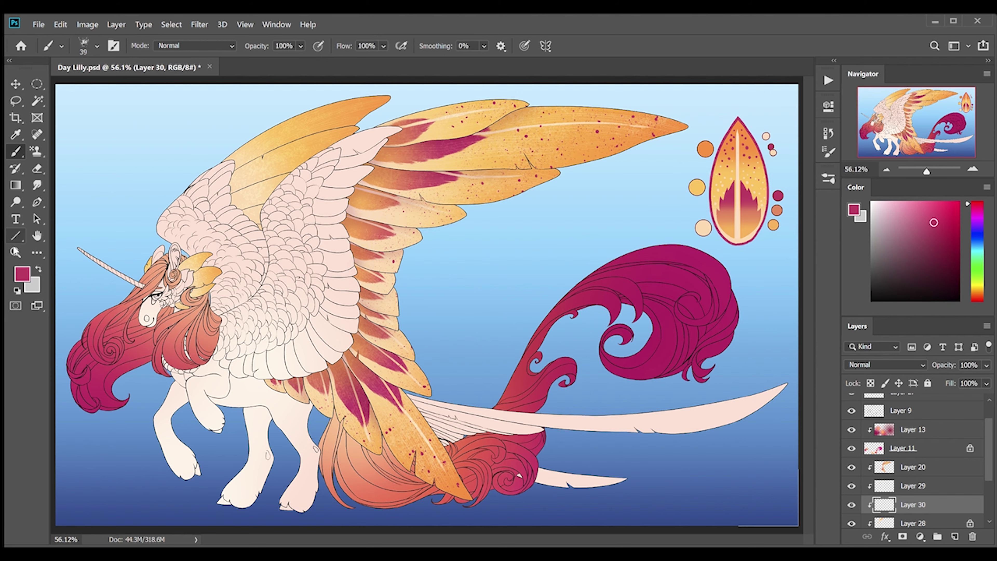
{"action": "left_click", "coordinate": [901, 411]}
{"action": "key", "text": "w"}
{"action": "scroll", "coordinate": [360, 429], "scroll_direction": "up", "scroll_amount": 3}
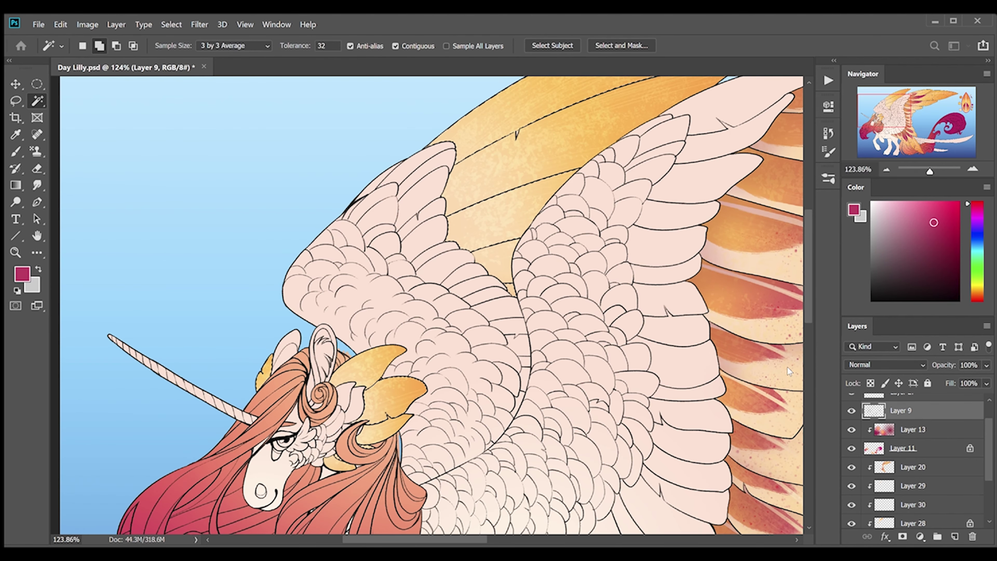
{"action": "left_click", "coordinate": [902, 505]}
Paint crimson markings on the gold feathers, then remove the lower marking.
{"action": "key", "text": "b"}
{"action": "left_click_drag", "start_coordinate": [365, 410], "coordinate": [387, 392]}
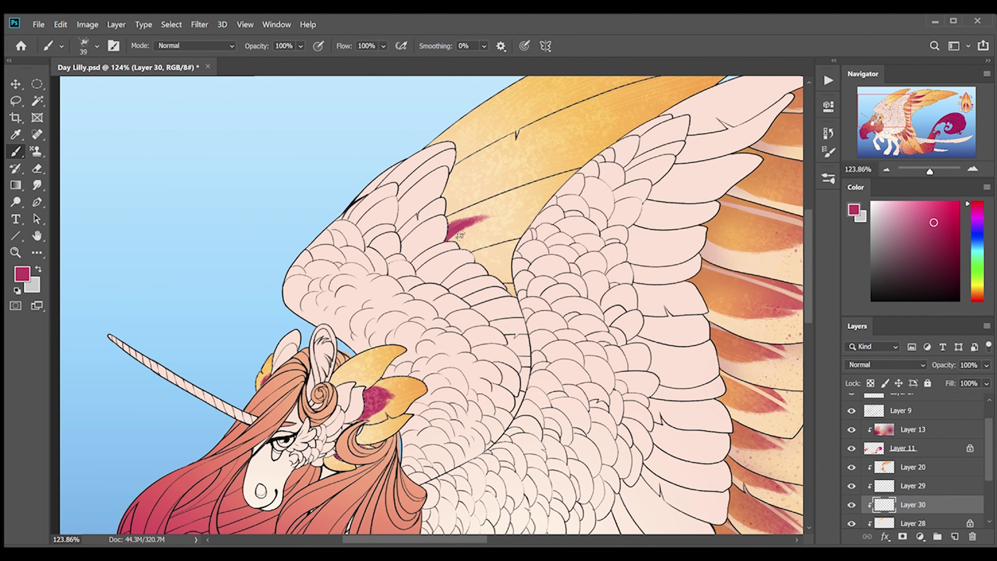
{"action": "left_click_drag", "start_coordinate": [459, 236], "coordinate": [522, 222]}
{"action": "mouse_move", "coordinate": [457, 158]}
{"action": "left_mouse_down"}
{"action": "mouse_move", "coordinate": [519, 133]}
{"action": "mouse_move", "coordinate": [538, 107]}
{"action": "left_mouse_up"}
{"action": "key", "text": "e"}
{"action": "key", "text": "b"}
{"action": "key", "text": "e"}
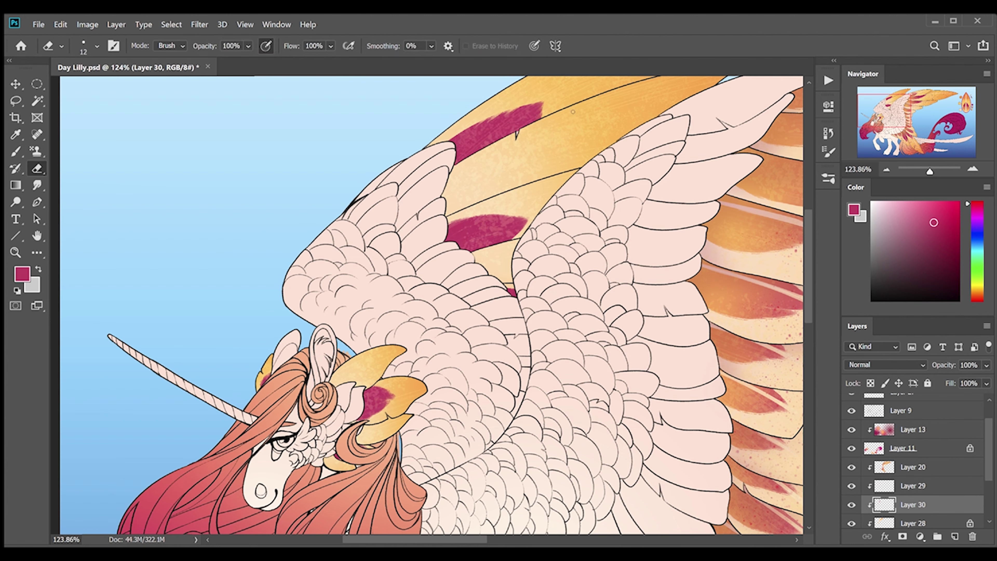
{"action": "key", "text": "w"}
Paint broad crimson markings across the gold upper-wing feathers with a larger brush.
{"action": "left_click", "coordinate": [901, 410]}
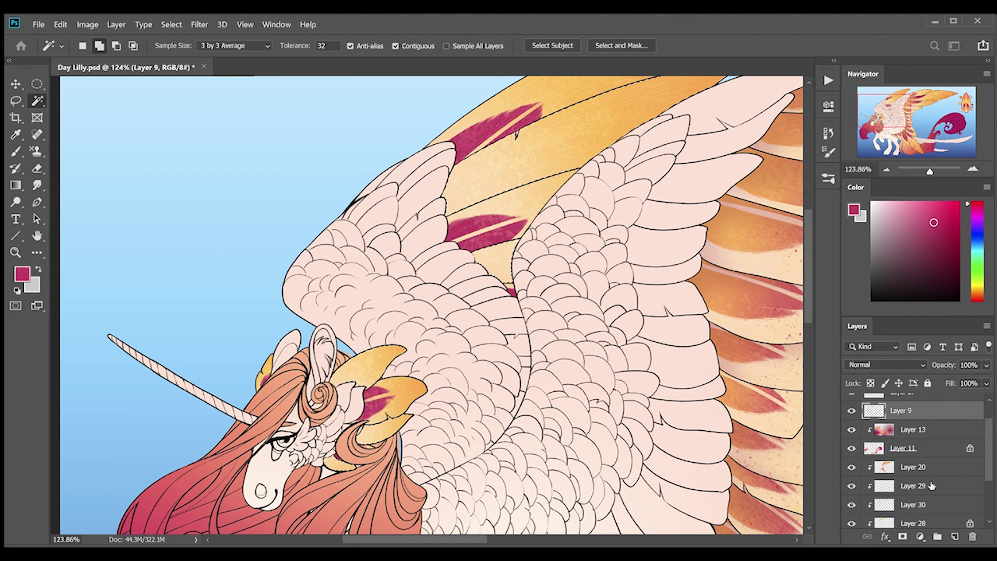
{"action": "left_click", "coordinate": [913, 504]}
{"action": "key", "text": "Delete"}
{"action": "key", "text": "b"}
{"action": "mouse_move", "coordinate": [445, 212]}
{"action": "left_mouse_down"}
{"action": "mouse_move", "coordinate": [526, 157]}
{"action": "mouse_move", "coordinate": [589, 134]}
{"action": "left_mouse_up"}
{"action": "left_click_drag", "start_coordinate": [506, 165], "coordinate": [608, 129]}
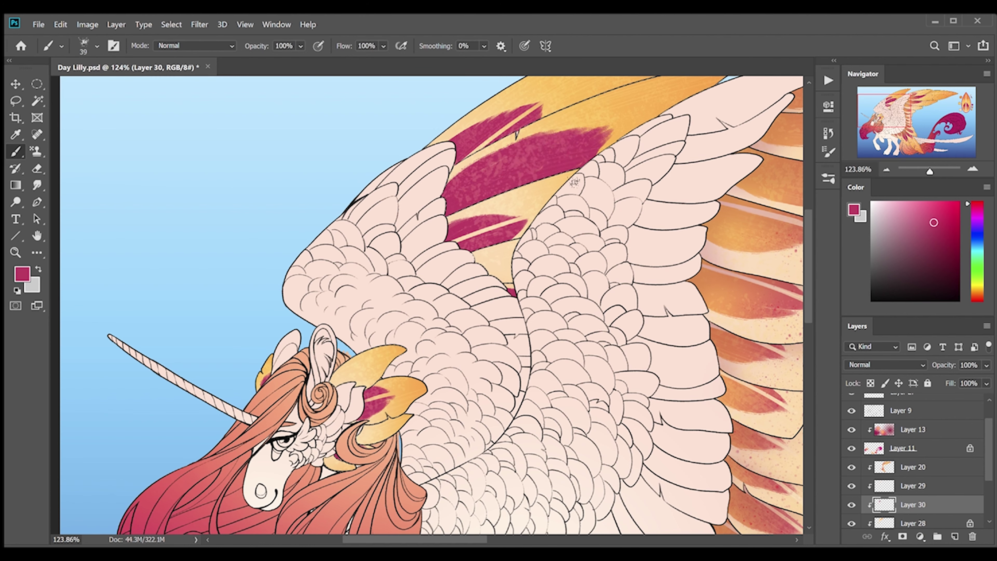
{"action": "key", "text": "e"}
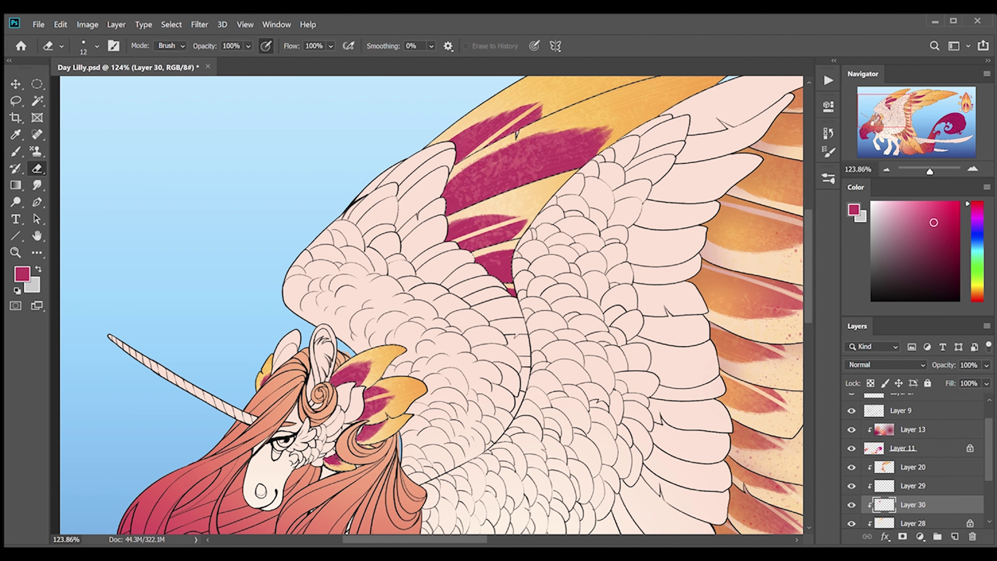
{"action": "key", "text": "g"}
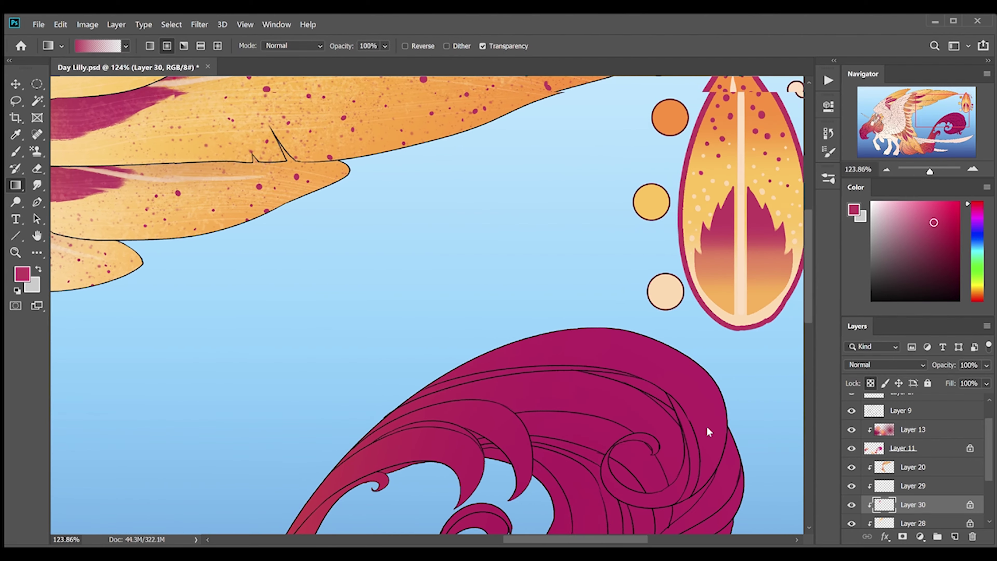
Add a new empty layer clipped to Layer 30 with crimson as the paint colour.
{"action": "key", "text": "ctrl+0"}
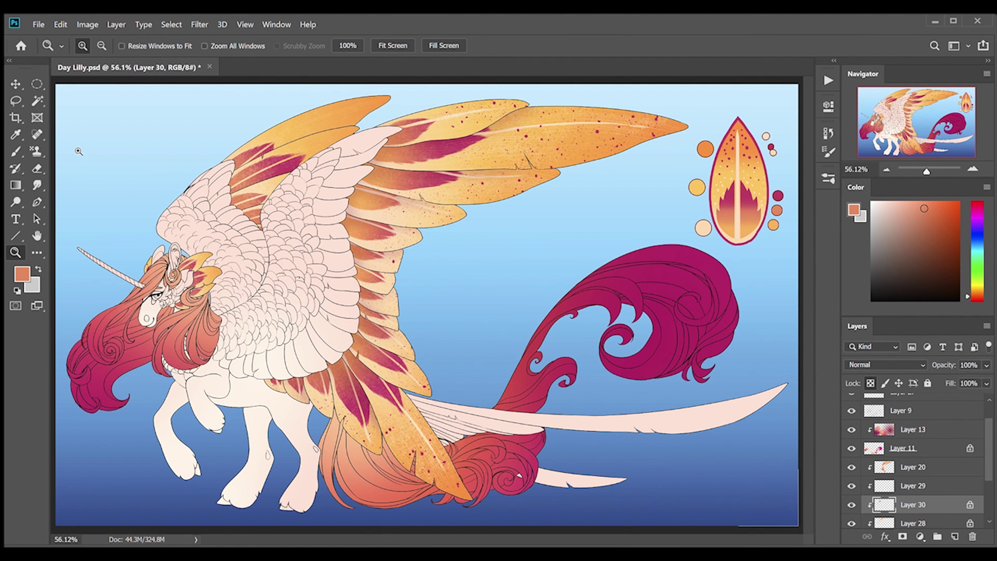
{"action": "left_click", "coordinate": [771, 147], "text": "alt"}
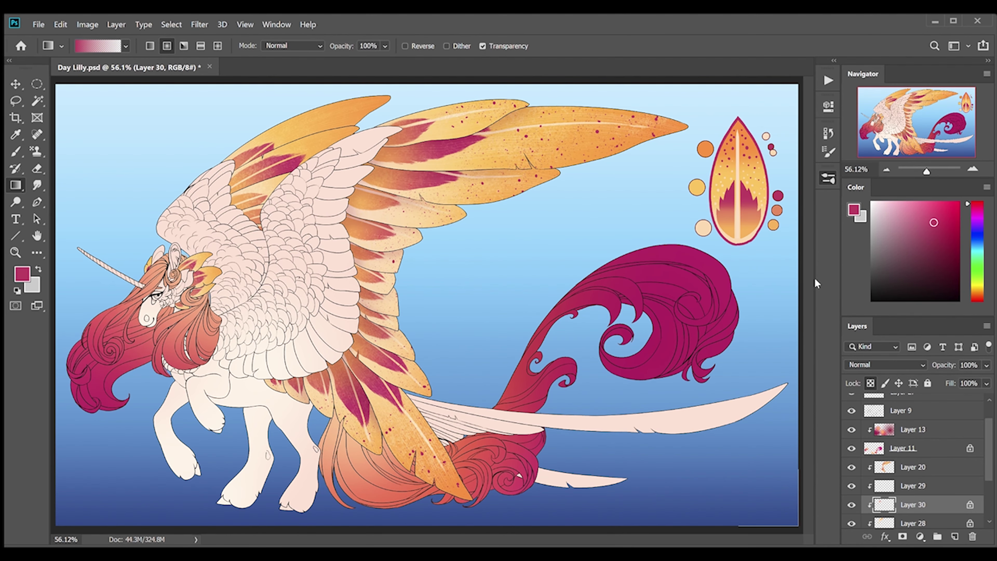
{"action": "key", "text": "b"}
{"action": "key", "text": "ctrl+shift+alt+n"}
{"action": "key", "text": "w"}
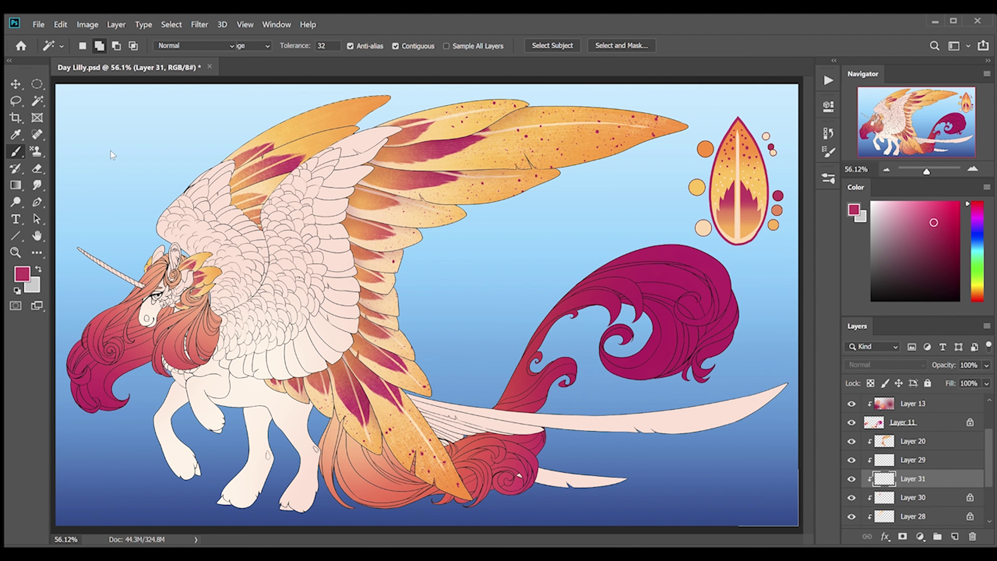
{"action": "key", "text": "b"}
{"action": "left_click_drag", "start_coordinate": [198, 130], "coordinate": [563, 244]}
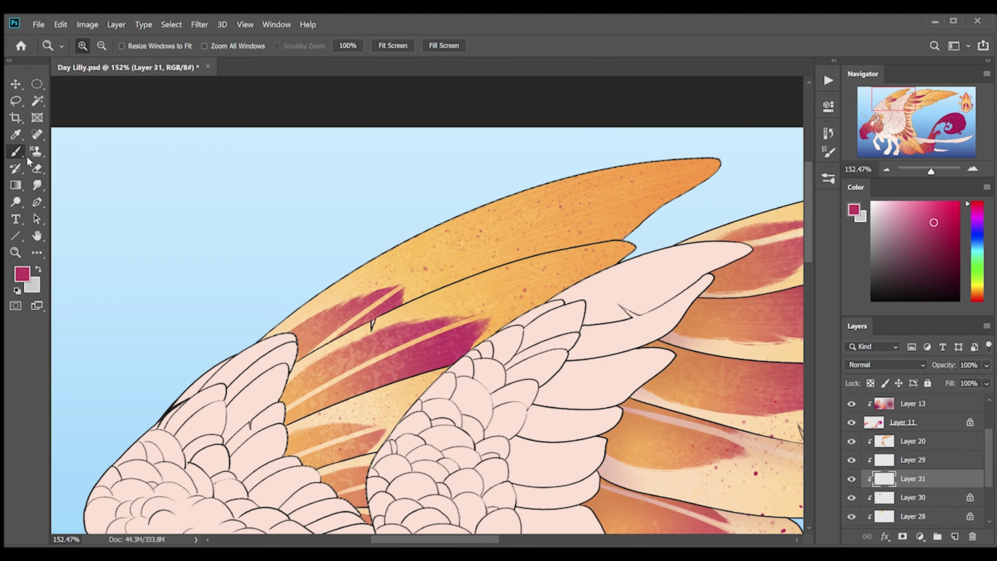
{"action": "scroll", "coordinate": [427, 305], "scroll_direction": "down", "scroll_amount": 5}
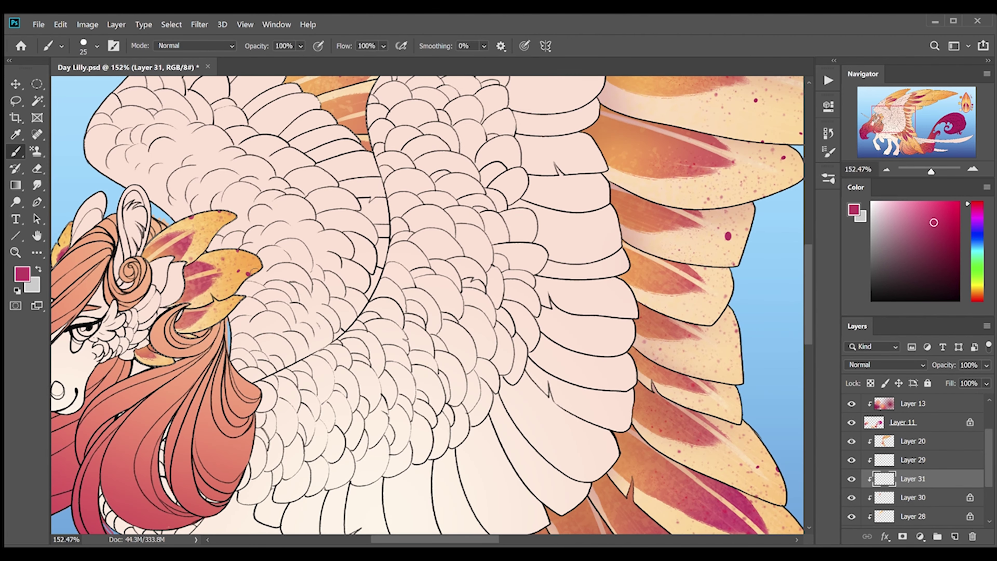
{"action": "left_click", "coordinate": [16, 252]}
{"action": "key", "text": "ctrl+0"}
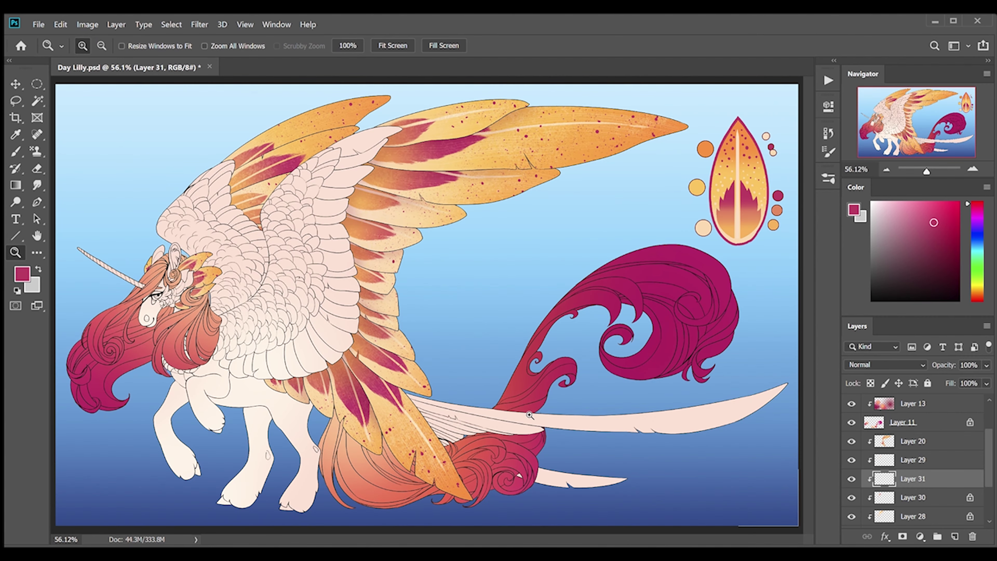
On Layer 9, Magic Wand-select the left and right mane strands.
{"action": "key", "text": "w"}
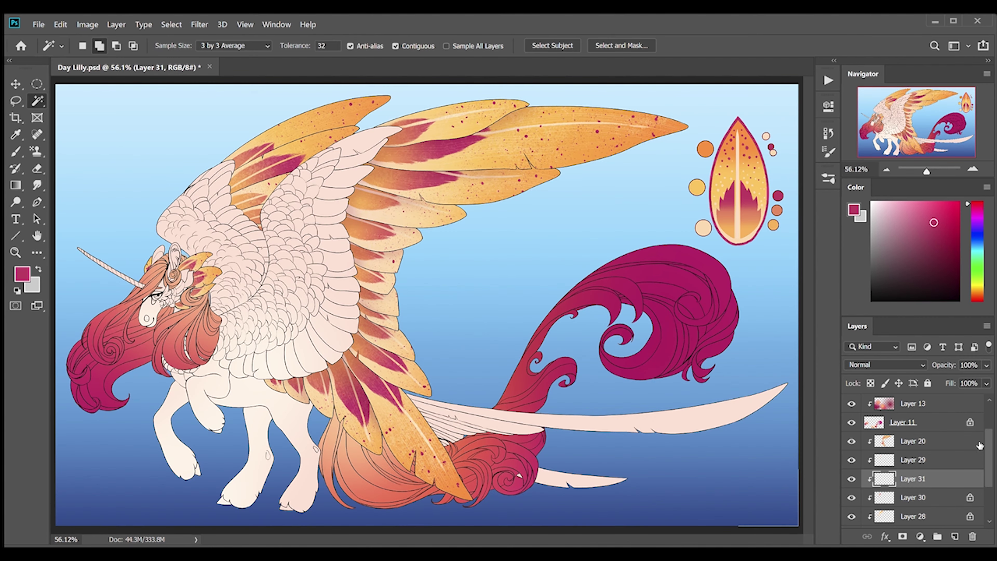
{"action": "scroll", "coordinate": [977, 444], "scroll_direction": "up", "scroll_amount": 3}
{"action": "left_click", "coordinate": [978, 440]}
{"action": "scroll", "coordinate": [274, 333], "scroll_direction": "up", "scroll_amount": 3}
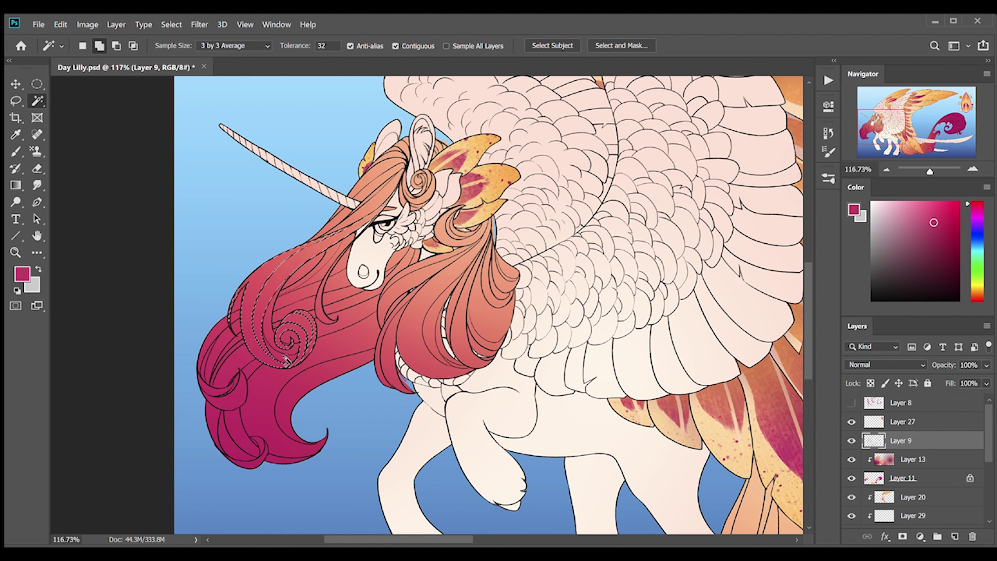
{"action": "left_click", "coordinate": [239, 294]}
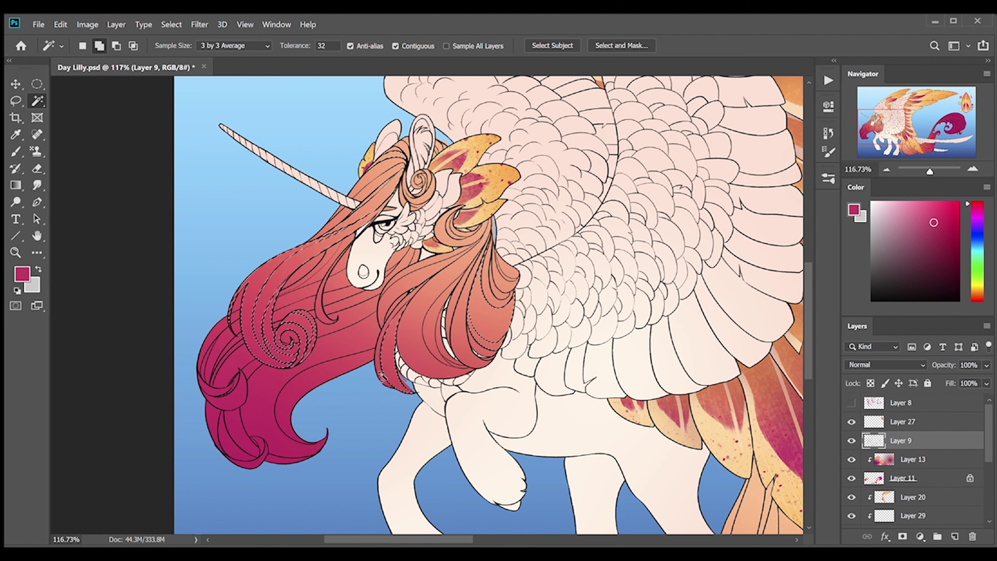
{"action": "left_click", "coordinate": [393, 345]}
Add the tail strands, including the lower ones, to the selection.
{"action": "scroll", "coordinate": [586, 281], "scroll_direction": "right", "scroll_amount": 10}
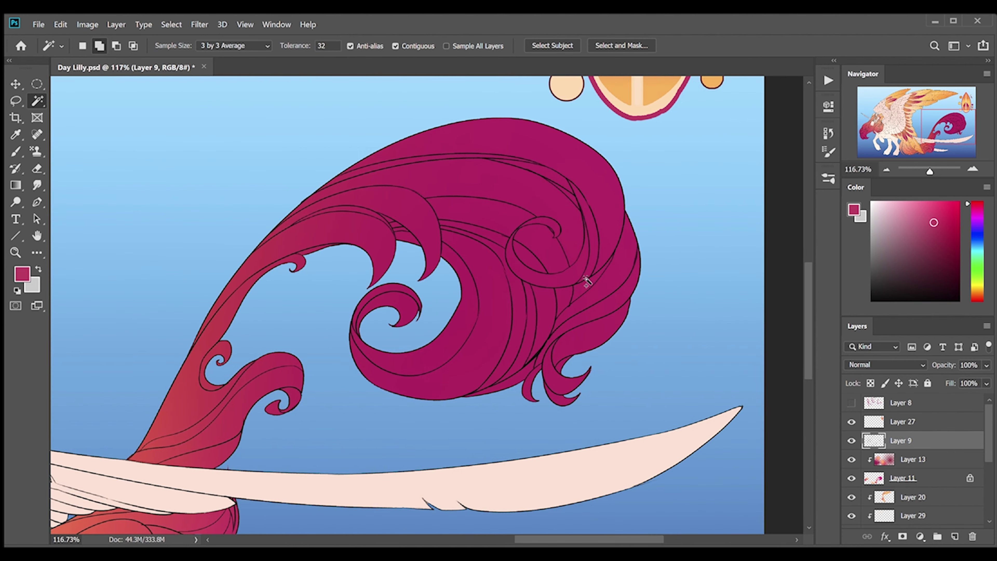
{"action": "left_click", "coordinate": [361, 303]}
{"action": "left_click", "coordinate": [553, 349]}
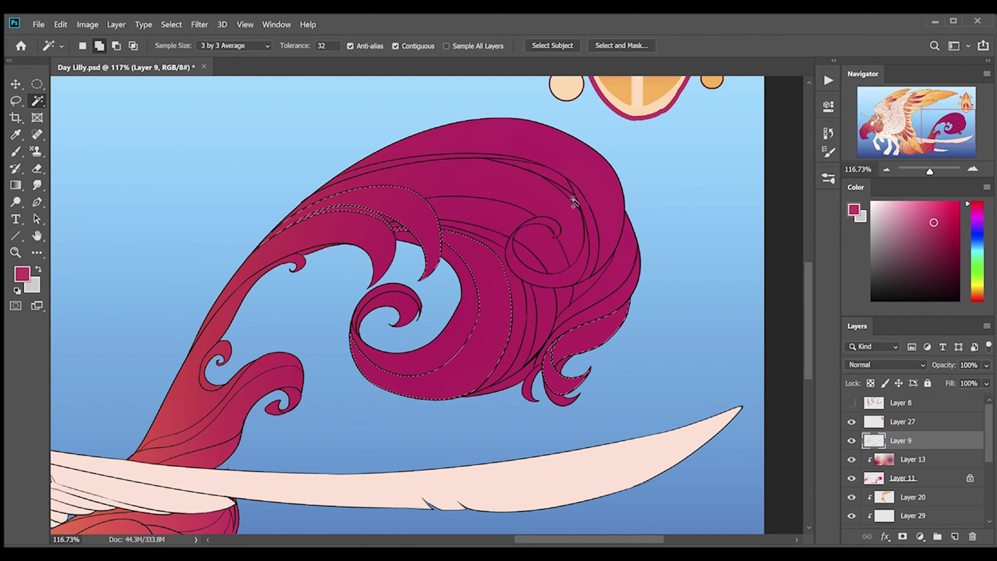
{"action": "scroll", "coordinate": [810, 379], "scroll_direction": "down", "scroll_amount": 5}
{"action": "scroll", "coordinate": [810, 379], "scroll_direction": "down", "scroll_amount": 2}
{"action": "scroll", "coordinate": [304, 332], "scroll_direction": "left", "scroll_amount": 8}
{"action": "left_click", "coordinate": [655, 295]}
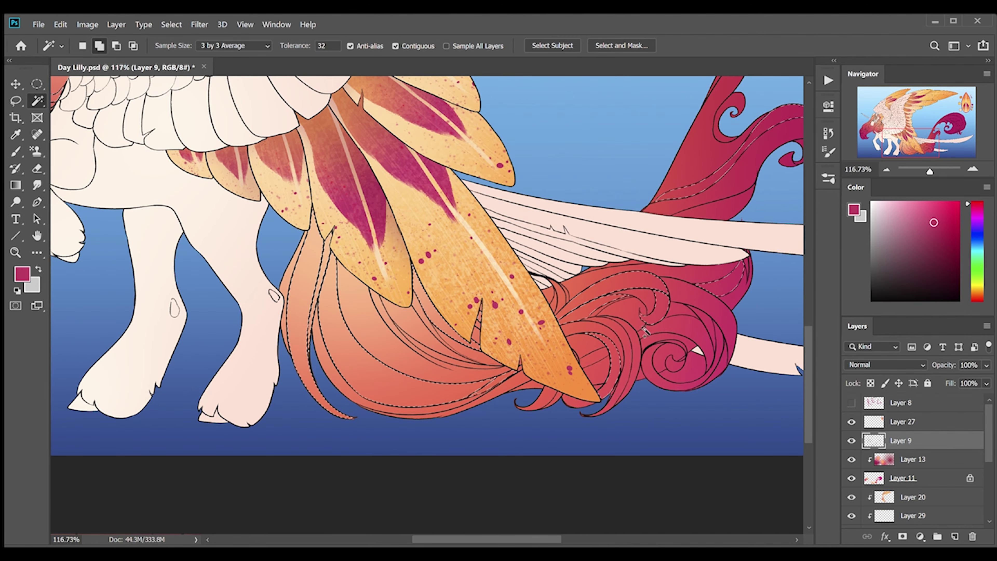
Add a clipped layer of light orange and pale yellow stripes at 65% opacity, then deselect.
{"action": "key", "text": "alt+bracketleft"}
{"action": "key", "text": "ctrl+shift+alt+n"}
{"action": "key", "text": "z"}
{"action": "left_click", "coordinate": [393, 46]}
{"action": "key", "text": "g"}
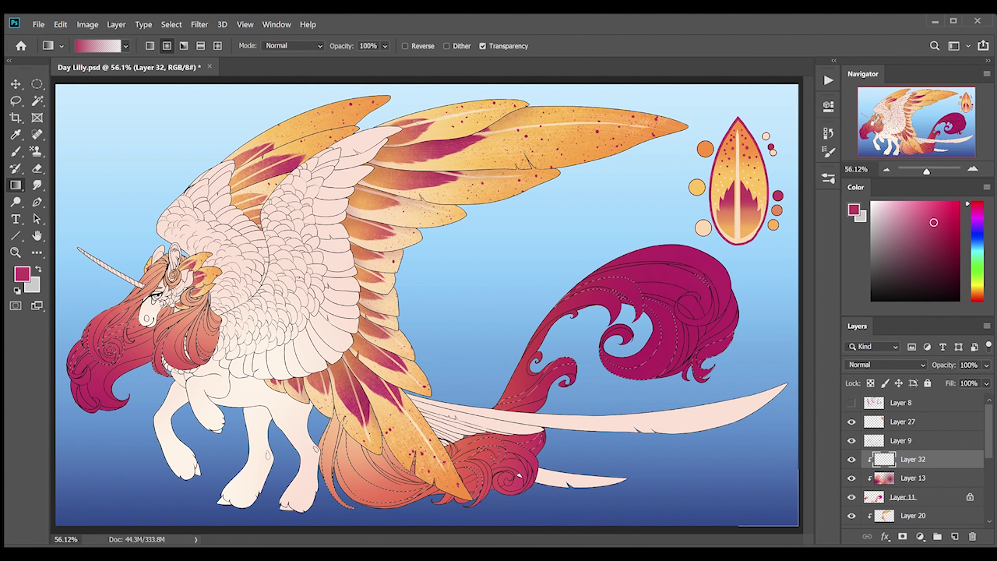
{"action": "left_click", "coordinate": [447, 142], "text": "alt"}
{"action": "left_click", "coordinate": [237, 158], "text": "alt"}
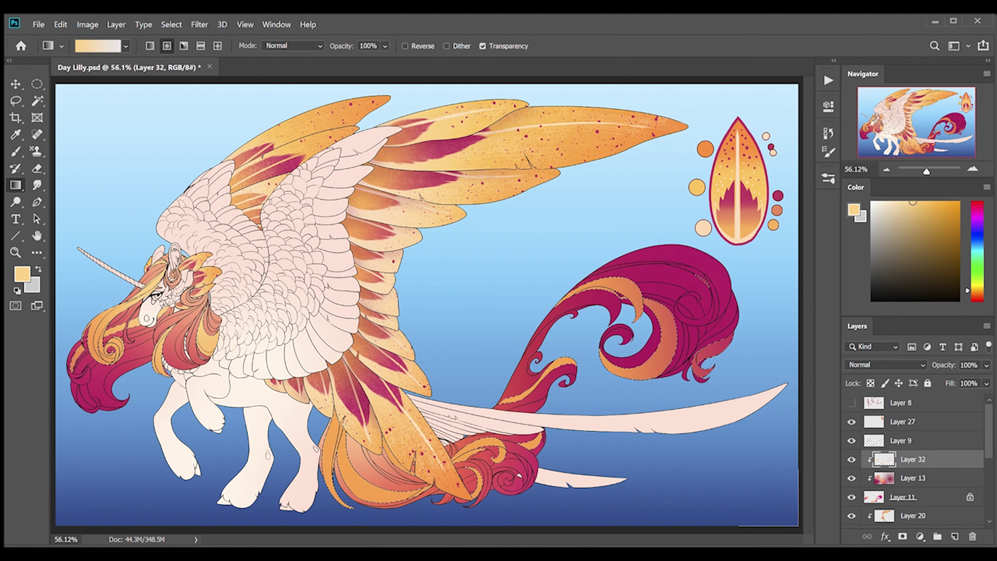
{"action": "key", "text": "6"}
{"action": "key", "text": "5"}
{"action": "key", "text": "ctrl+d"}
On Layer 9, Magic Wand-select tail strands and the mane strands near the head.
{"action": "key", "text": "w"}
{"action": "key", "text": "alt+bracketright"}
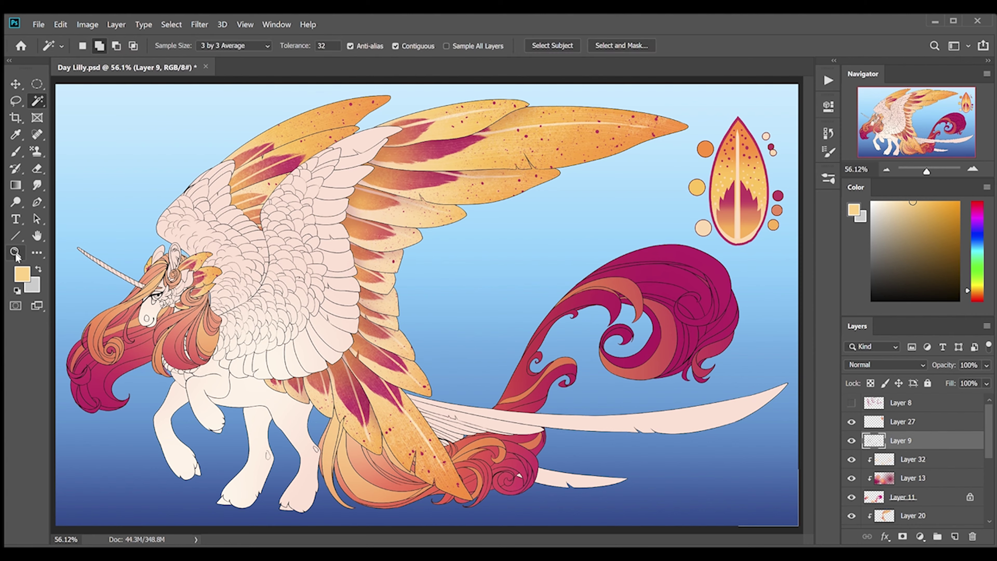
{"action": "scroll", "coordinate": [789, 352], "scroll_direction": "up", "scroll_amount": 3}
{"action": "left_click", "coordinate": [643, 271]}
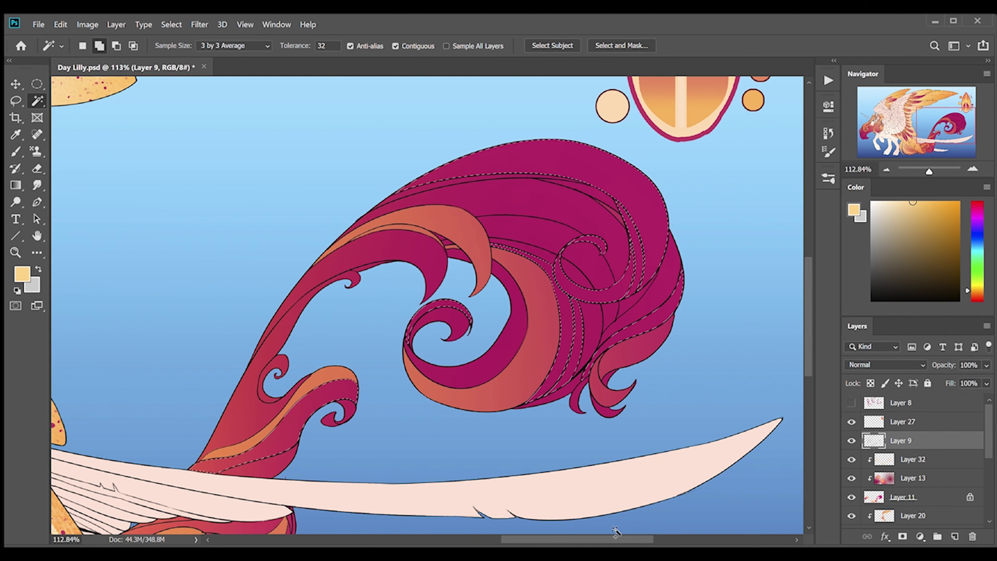
{"action": "scroll", "coordinate": [412, 284], "scroll_direction": "down", "scroll_amount": 10}
{"action": "scroll", "coordinate": [412, 285], "scroll_direction": "left", "scroll_amount": 5}
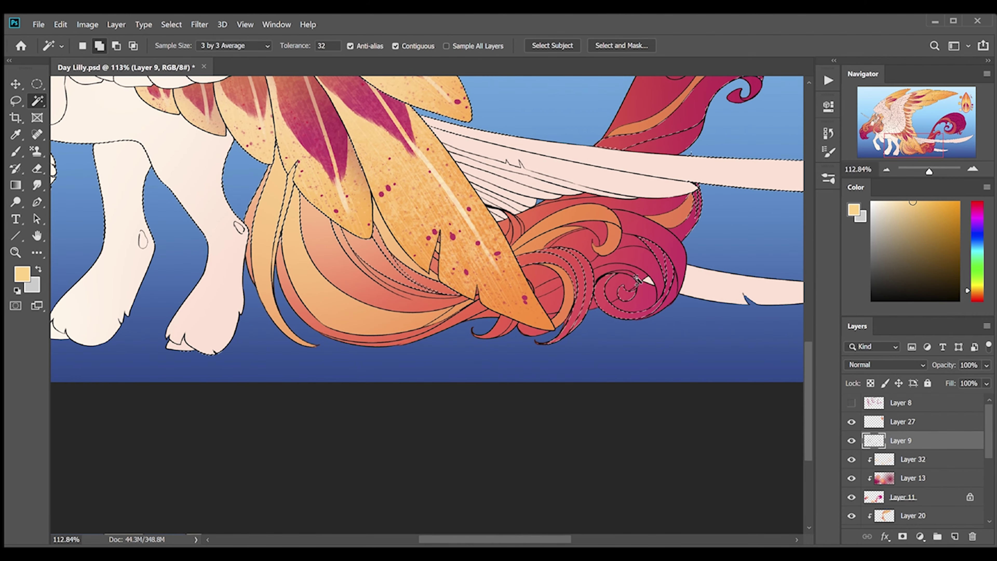
{"action": "scroll", "coordinate": [801, 352], "scroll_direction": "up", "scroll_amount": 5}
{"action": "scroll", "coordinate": [801, 352], "scroll_direction": "left", "scroll_amount": 4}
{"action": "scroll", "coordinate": [589, 294], "scroll_direction": "up", "scroll_amount": 2}
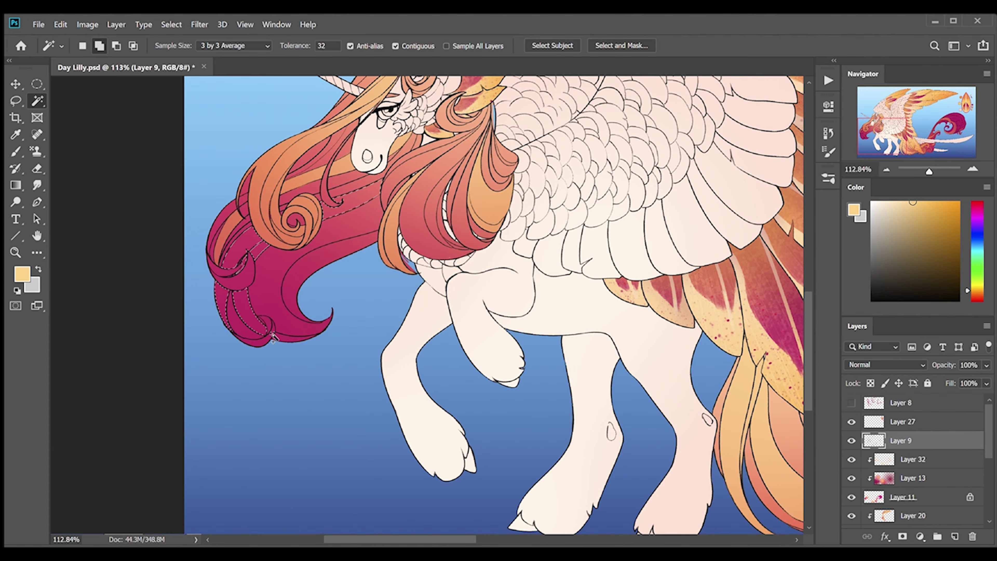
{"action": "left_click", "coordinate": [473, 241]}
Create another clipped layer and sweep a purple-pink gradient over the selected mane strands.
{"action": "key", "text": "g"}
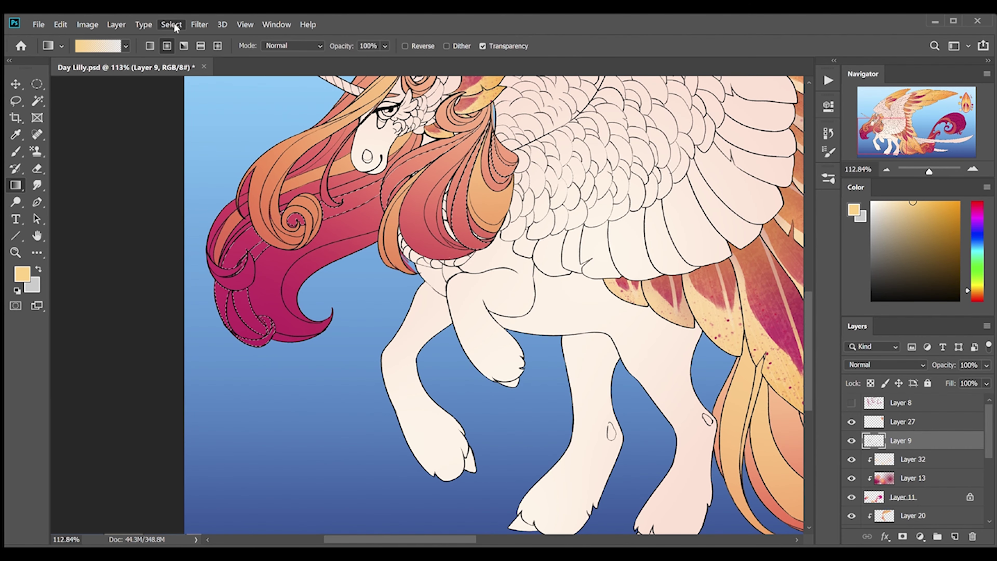
{"action": "left_click", "coordinate": [977, 240]}
{"action": "left_click", "coordinate": [910, 478]}
{"action": "left_click", "coordinate": [955, 537]}
{"action": "left_click", "coordinate": [980, 221]}
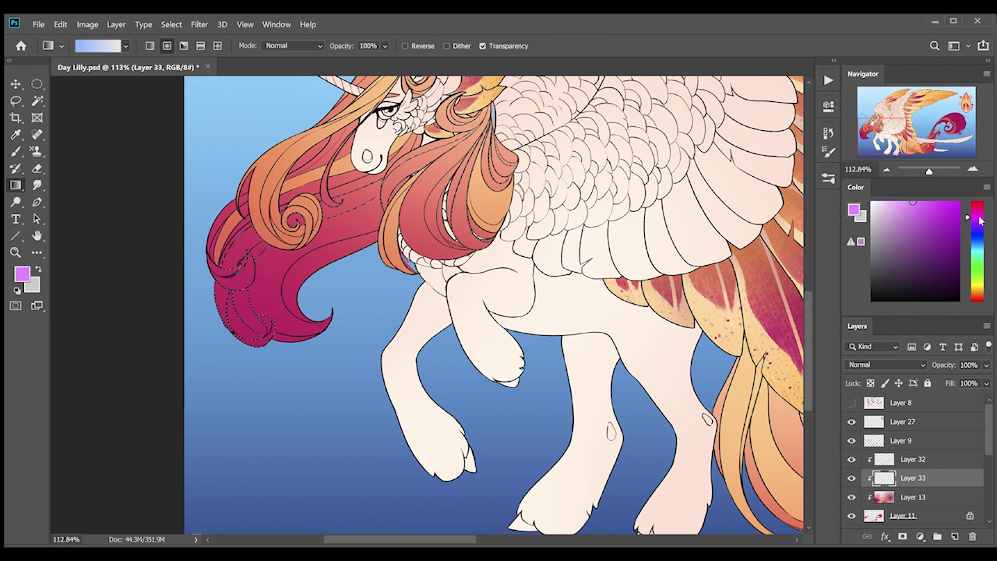
{"action": "left_click_drag", "start_coordinate": [235, 299], "coordinate": [451, 149]}
Lay peach-to-magenta pink gradients across the selected tail strands.
{"action": "left_click", "coordinate": [888, 203]}
{"action": "left_click", "coordinate": [977, 295]}
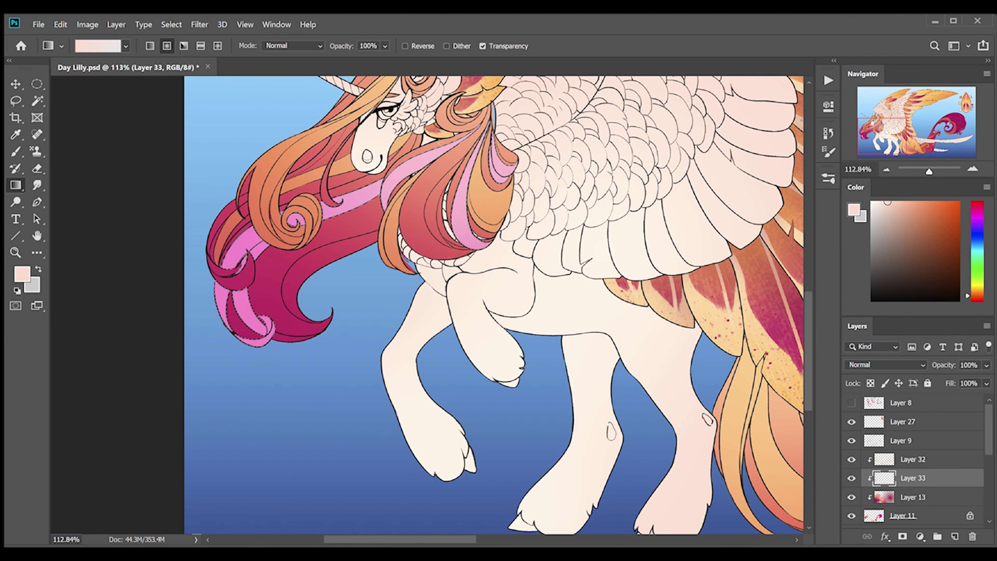
{"action": "left_click", "coordinate": [978, 207]}
{"action": "left_click", "coordinate": [944, 202]}
{"action": "left_click_drag", "start_coordinate": [255, 338], "coordinate": [330, 216]}
{"action": "left_click_drag", "start_coordinate": [668, 275], "coordinate": [157, 275]}
{"action": "left_click_drag", "start_coordinate": [714, 105], "coordinate": [758, 90]}
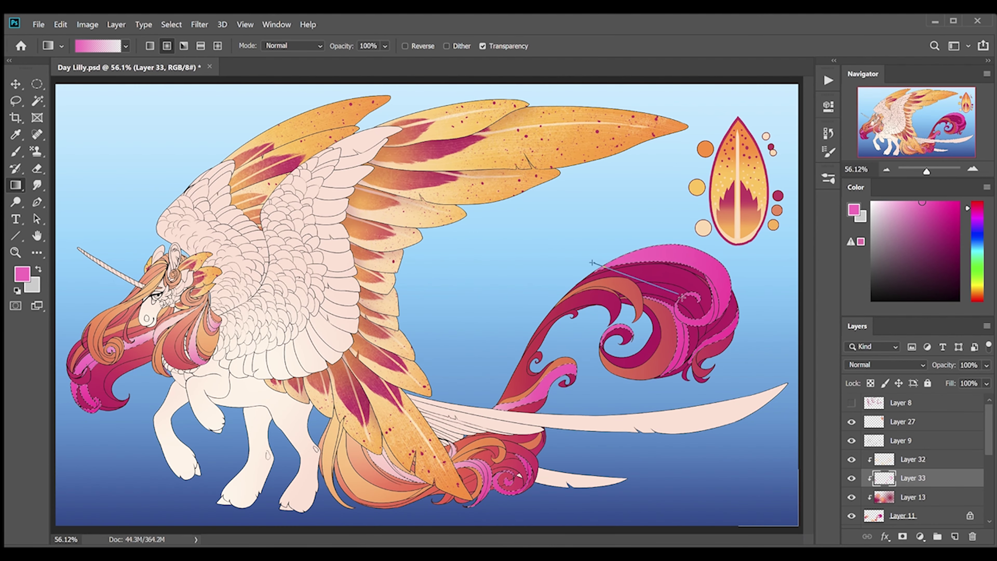
{"action": "left_click_drag", "start_coordinate": [681, 297], "coordinate": [681, 297]}
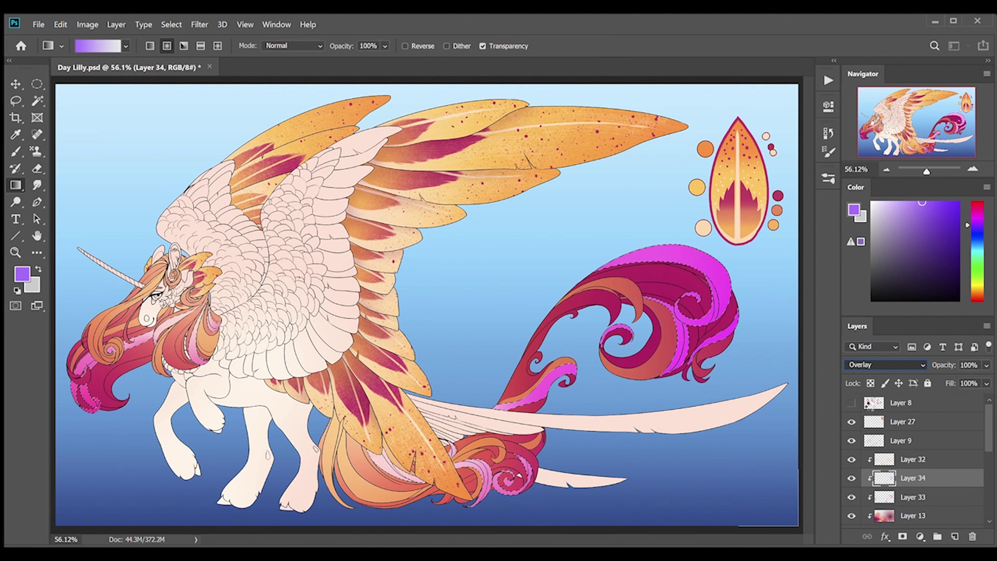
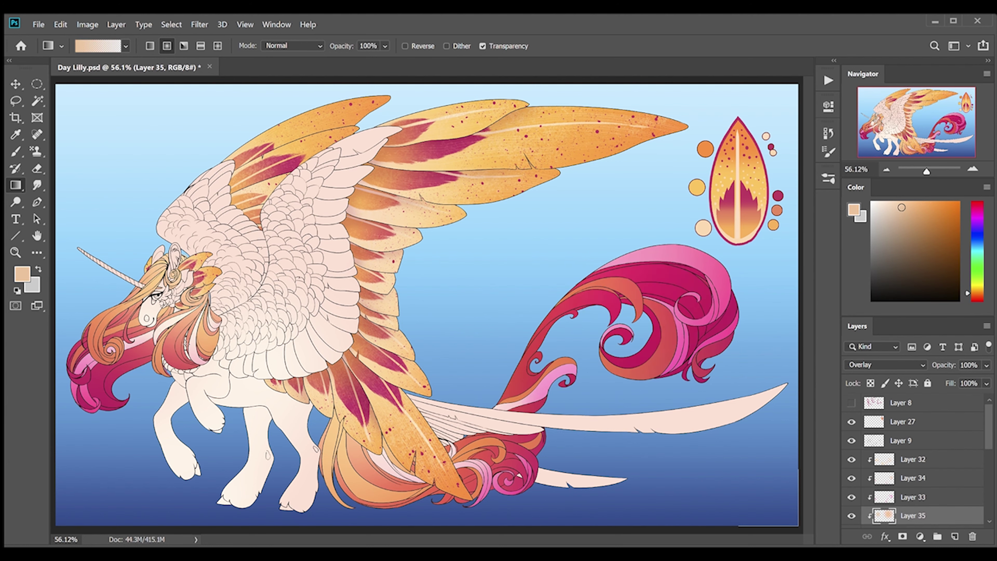
Select the hair shading Layers 32–34 and lock their transparency.
{"action": "left_click", "coordinate": [885, 499]}
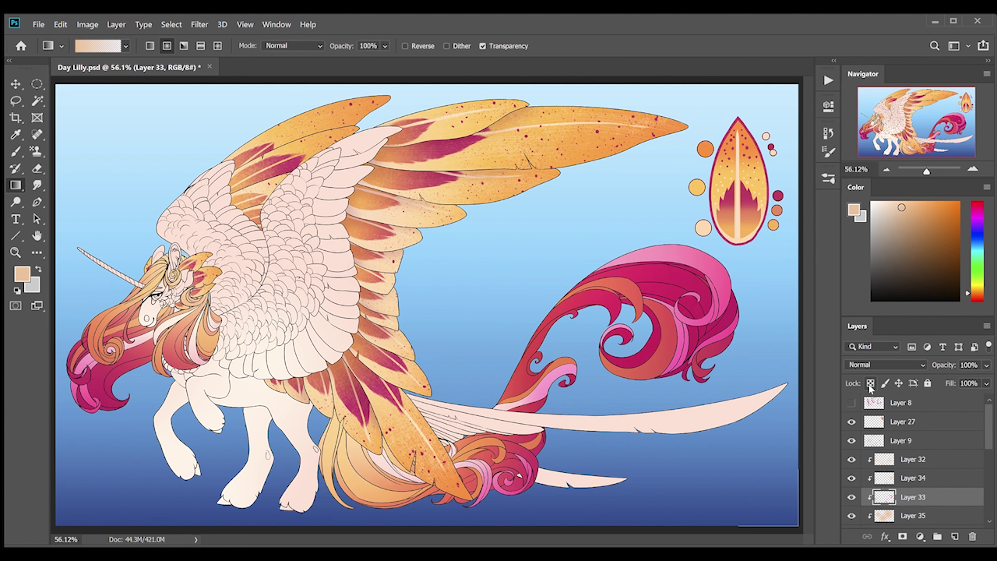
{"action": "left_click", "coordinate": [870, 383]}
{"action": "left_click", "coordinate": [912, 459]}
{"action": "left_click", "coordinate": [870, 383]}
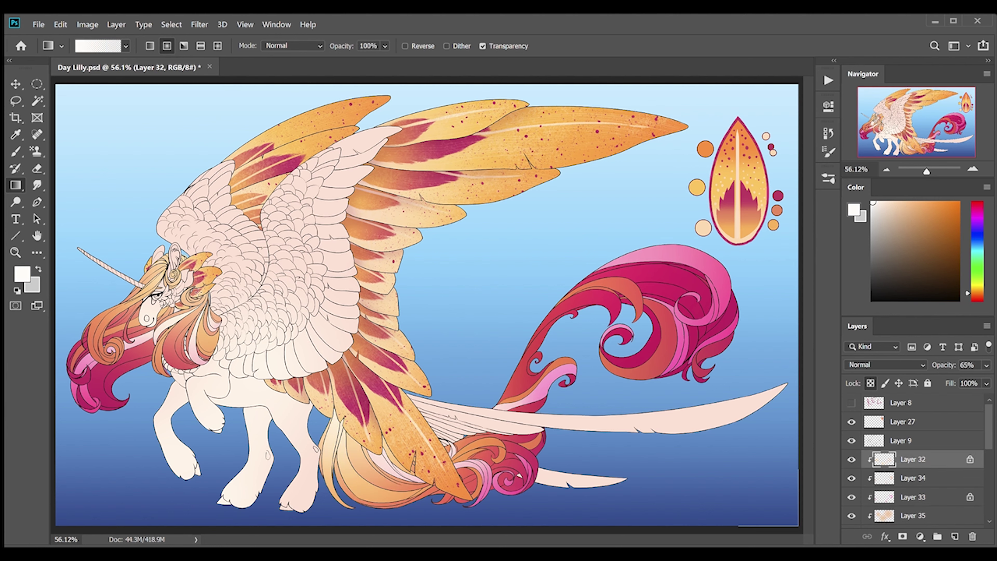
{"action": "left_click", "coordinate": [913, 478]}
{"action": "key", "text": "e"}
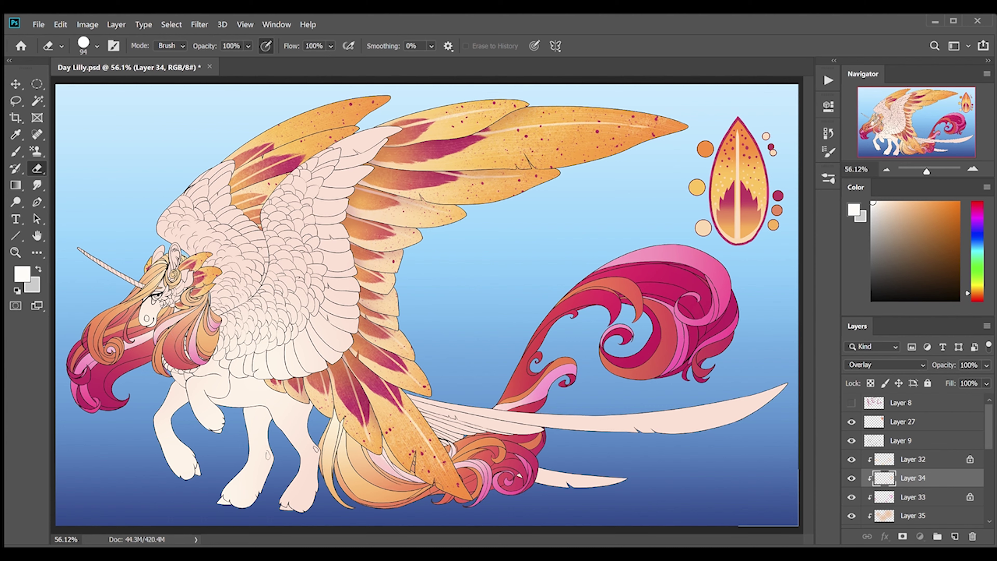
Try a lighter blend mode on Layer 34 and lower its opacity to 76%.
{"action": "key", "text": "z"}
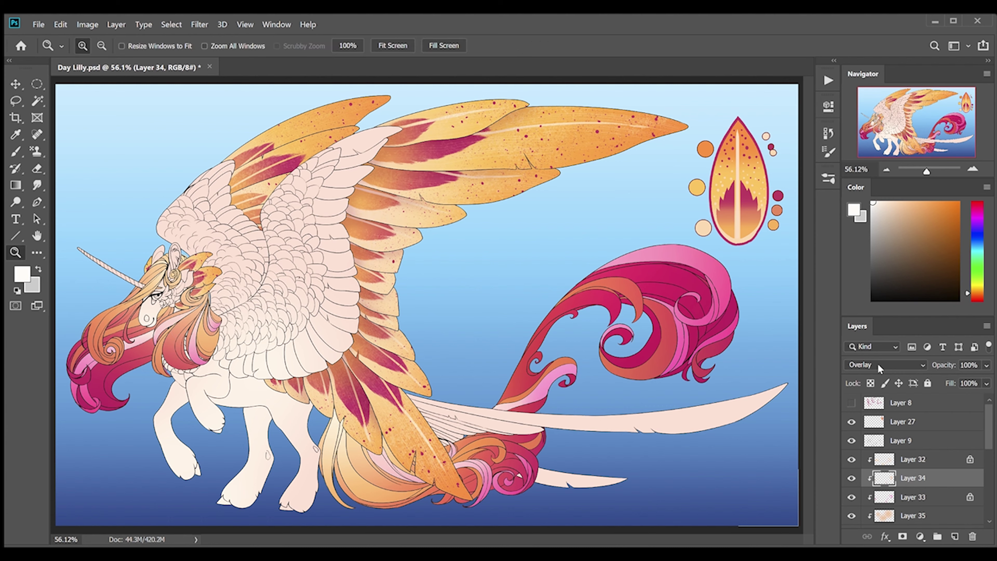
{"action": "key", "text": "shift+minus"}
{"action": "key", "text": "shift+minus"}
{"action": "key", "text": "shift+minus"}
{"action": "key", "text": "7"}
{"action": "key", "text": "6"}
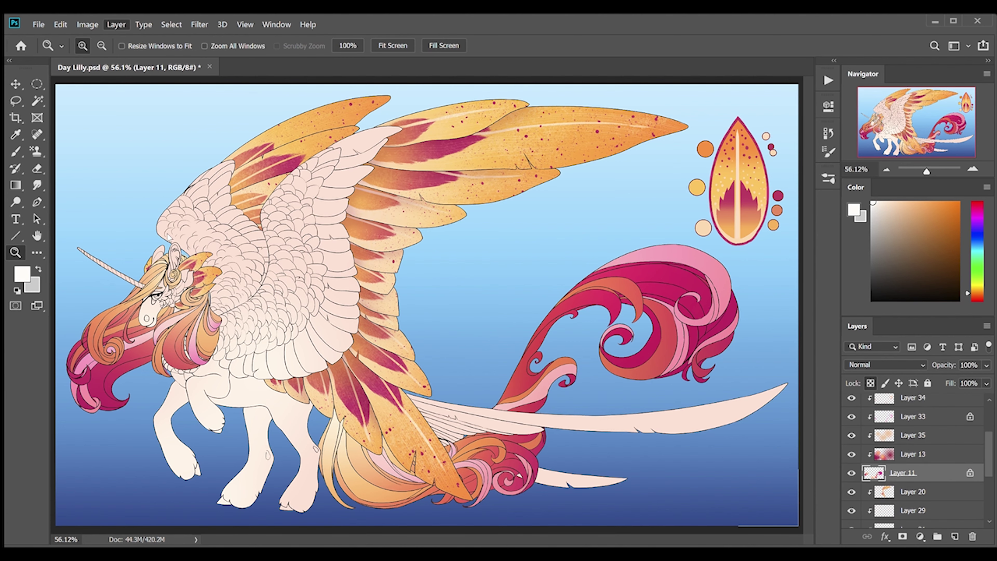
{"action": "key", "text": "ctrl+e"}
{"action": "key", "text": "b"}
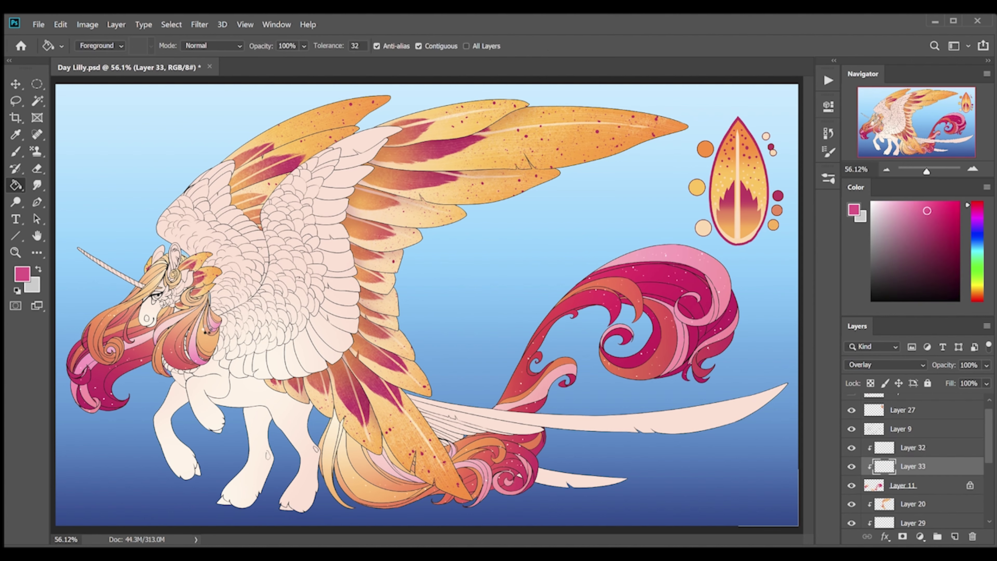
Cycle Layer 33's blend modes to Screen, dim the pink glow to 22%, then delete the trial layers.
{"action": "key", "text": "Down"}
{"action": "key", "text": "Down"}
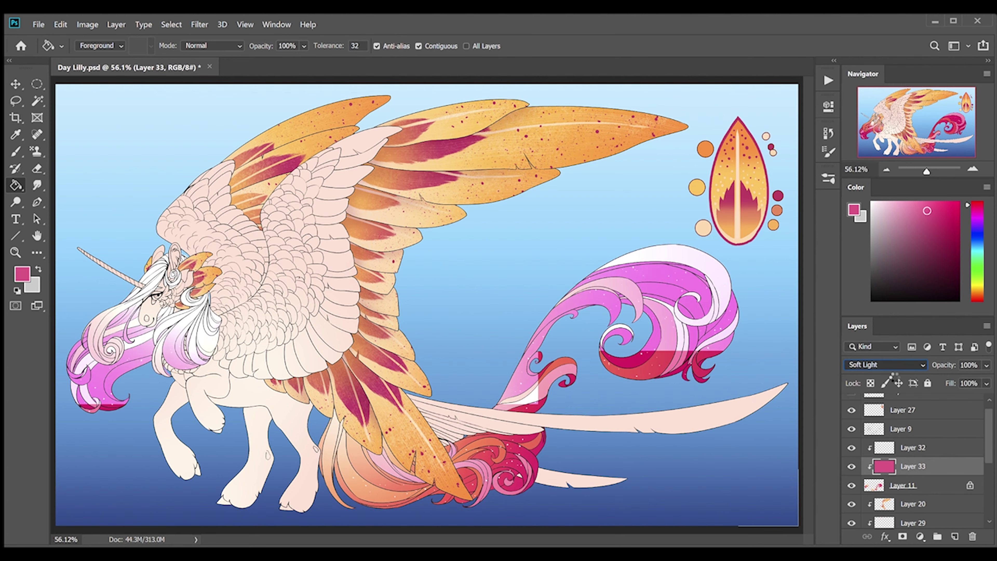
{"action": "key", "text": "Down"}
{"action": "key", "text": "Up"}
{"action": "key", "text": "Up"}
{"action": "key", "text": "Up"}
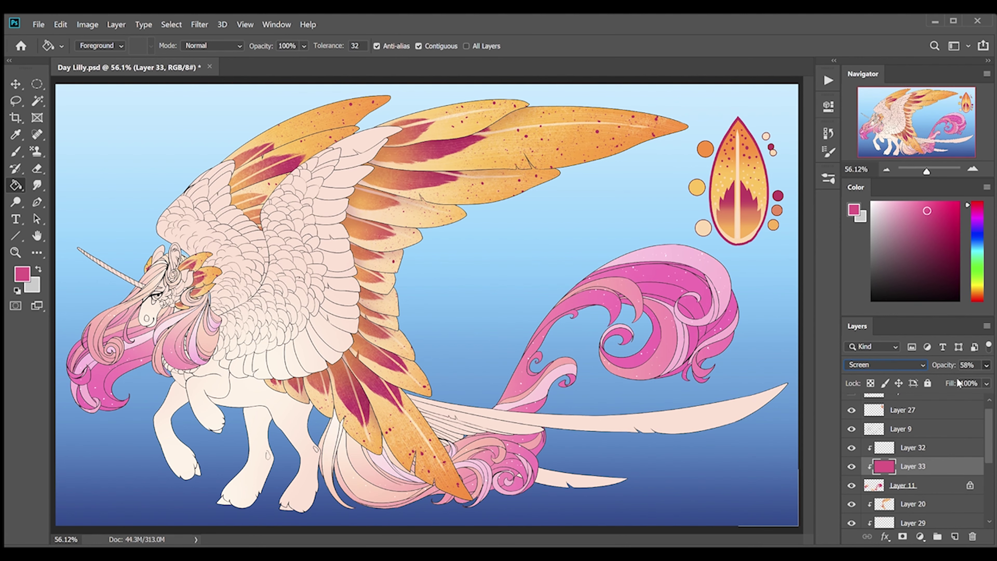
{"action": "left_click", "coordinate": [853, 467]}
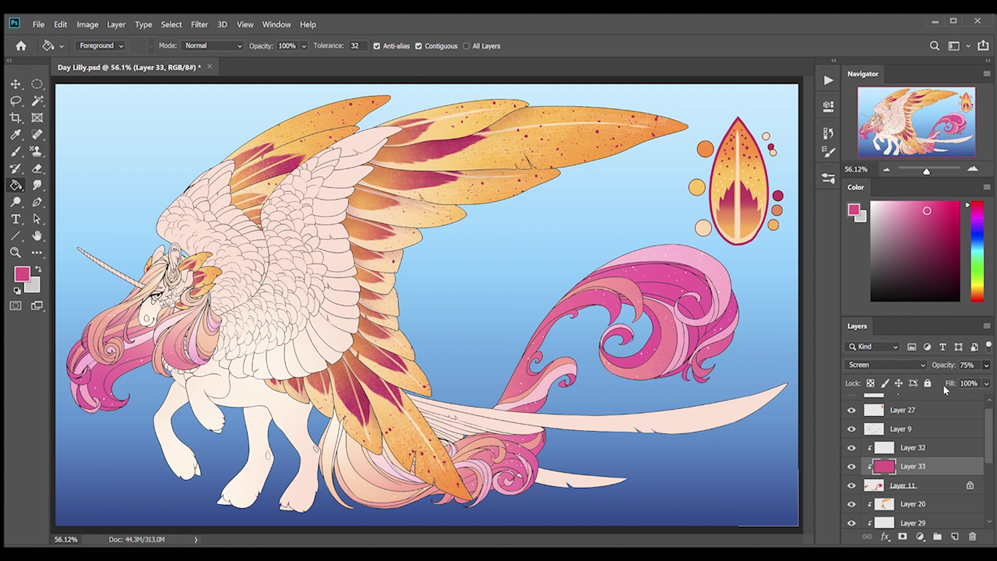
{"action": "left_click_drag", "start_coordinate": [943, 364], "coordinate": [922, 393]}
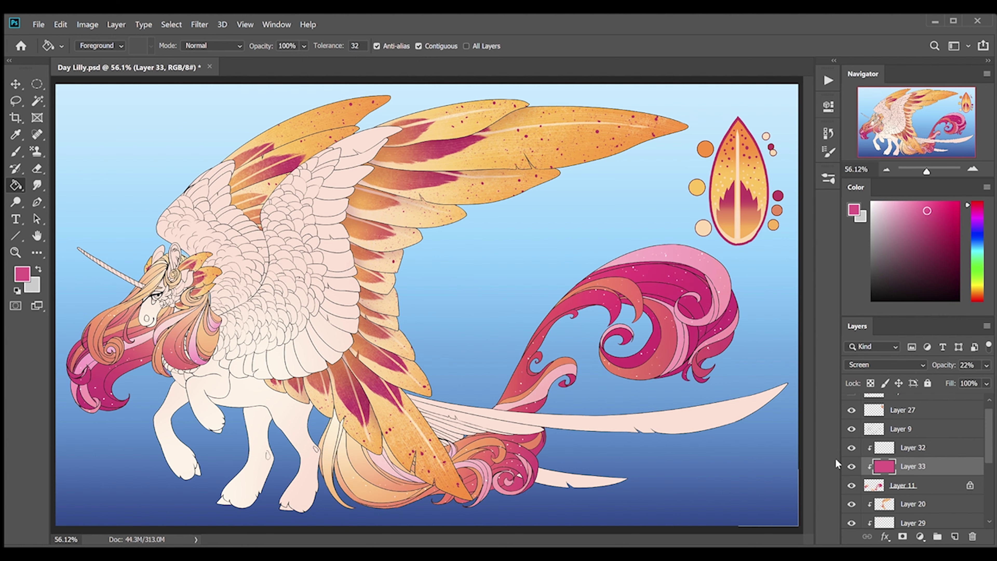
{"action": "key", "text": "Delete"}
{"action": "key", "text": "Delete"}
Briefly restore Layer 32, delete it again, and return to the Layer 9 linework.
{"action": "key", "text": "w"}
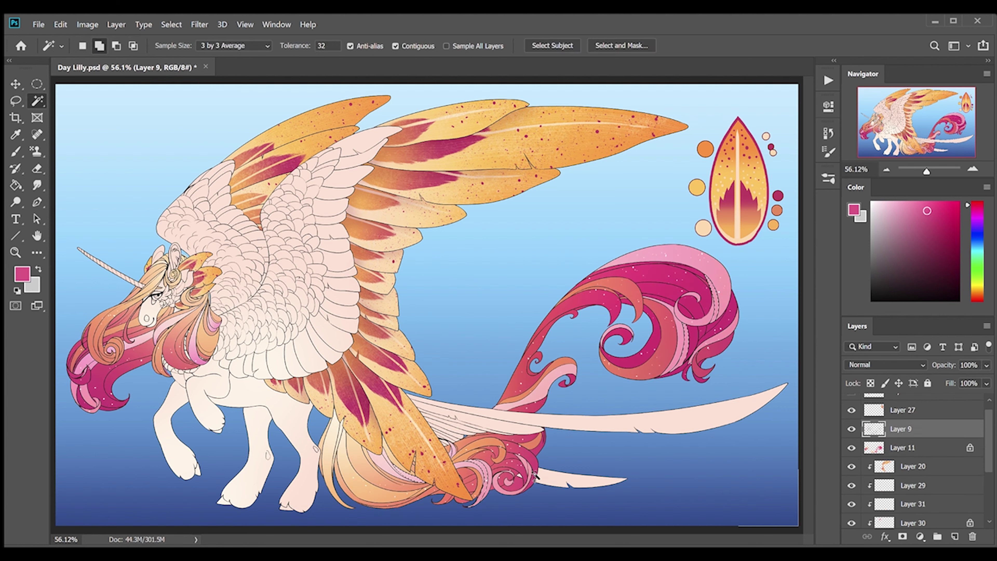
{"action": "key", "text": "ctrl+z"}
{"action": "key", "text": "g"}
{"action": "key", "text": "shift+g"}
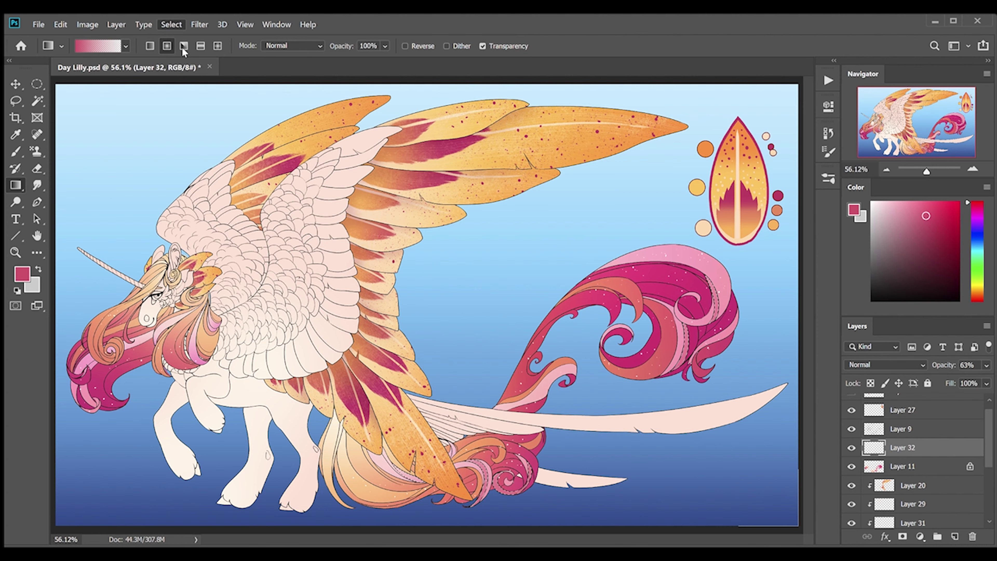
{"action": "key", "text": "Delete"}
{"action": "key", "text": "alt+bracketright"}
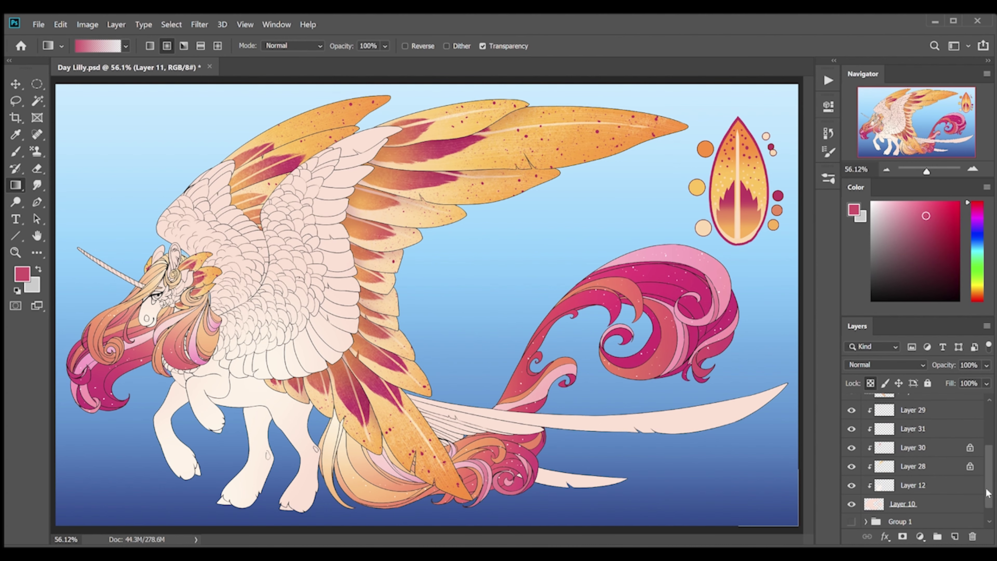
Select the upper wing feathers with the Magic Wand, adding more feathers by Lasso.
{"action": "key", "text": "w"}
{"action": "key", "text": "k"}
{"action": "key", "text": "w"}
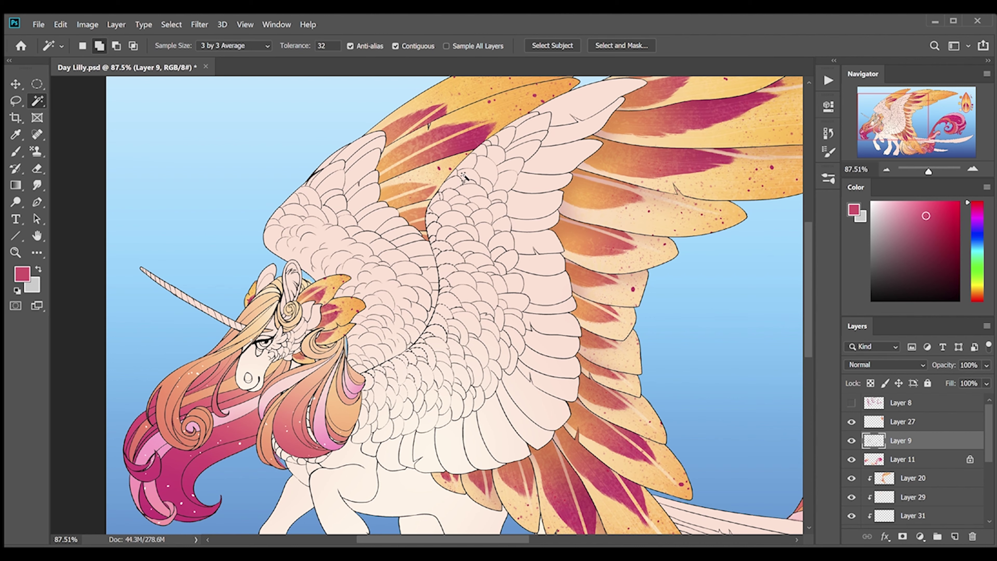
{"action": "left_click", "coordinate": [547, 118]}
{"action": "left_click_drag", "start_coordinate": [333, 433], "coordinate": [356, 434]}
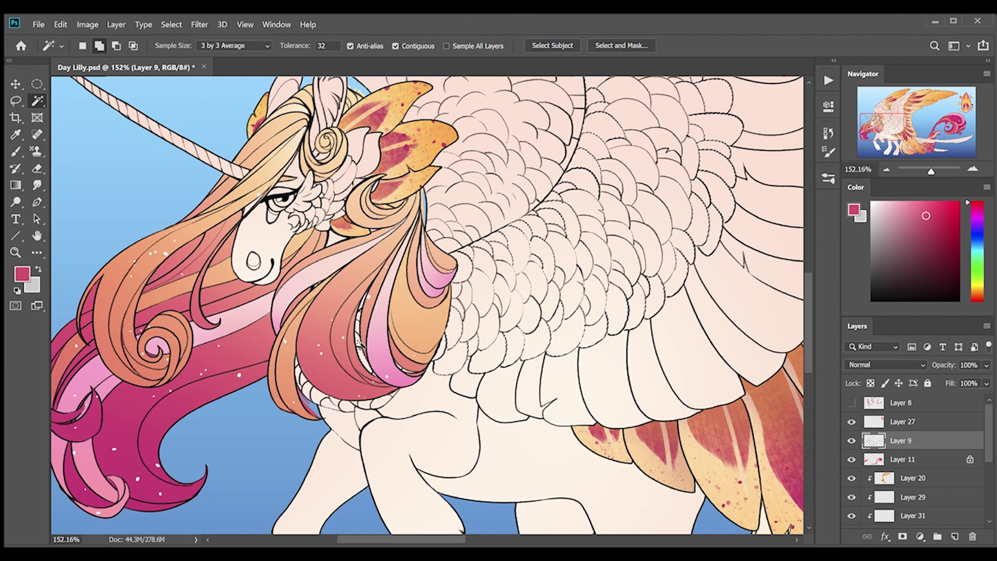
{"action": "key", "text": "l"}
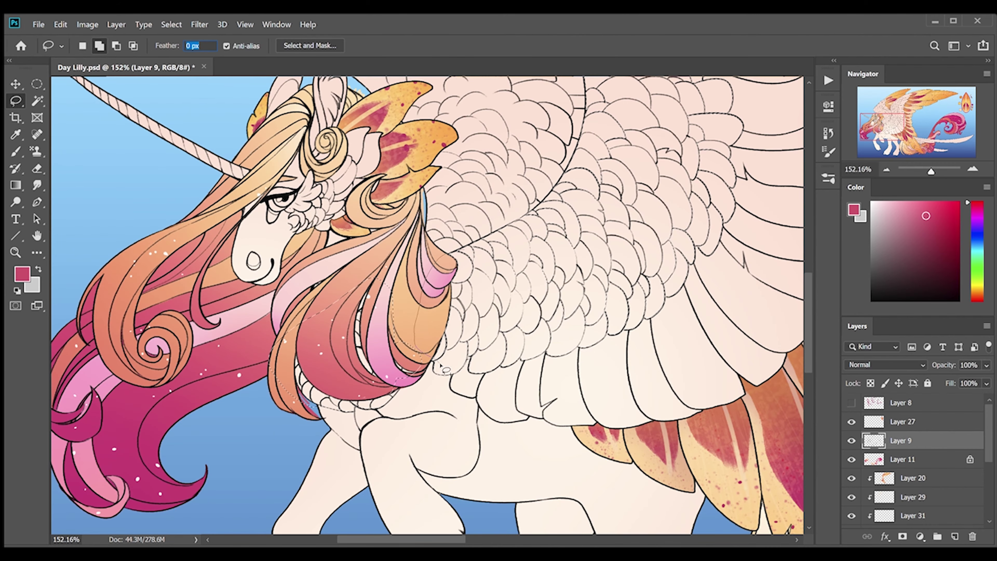
{"action": "key", "text": "alt"}
{"action": "left_click_drag", "start_coordinate": [584, 151], "coordinate": [565, 195]}
{"action": "scroll", "coordinate": [711, 245], "scroll_direction": "up", "scroll_amount": 5}
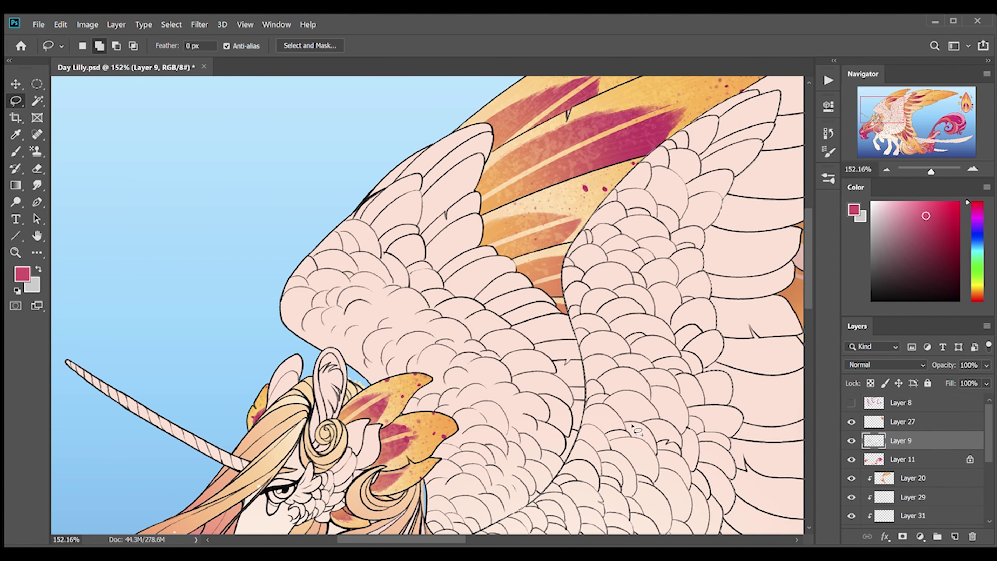
{"action": "key", "text": "z"}
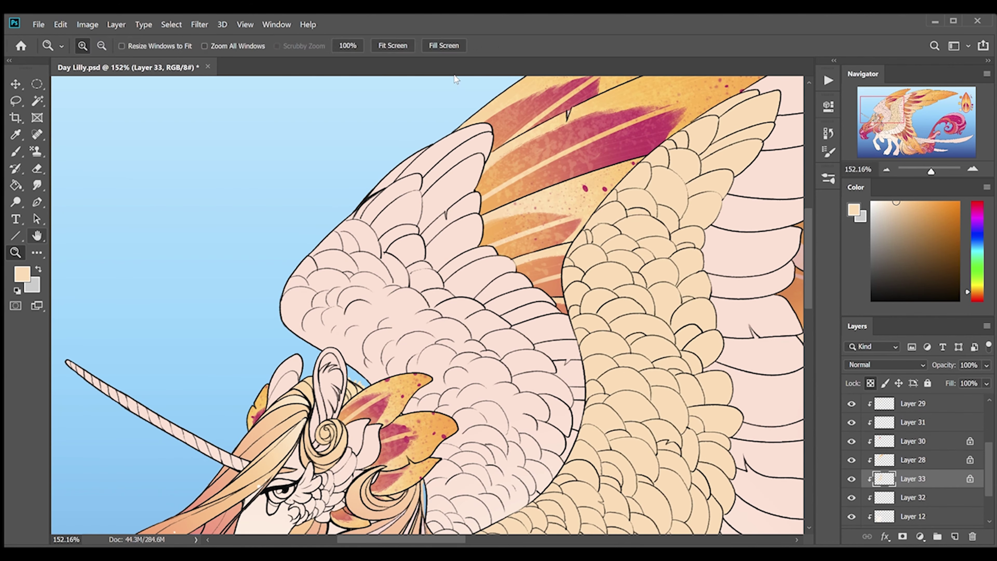
{"action": "left_click_drag", "start_coordinate": [296, 80], "coordinate": [259, 80]}
Fill the left wing with a cream-to-peach gradient on a new clipped layer.
{"action": "key", "text": "g"}
{"action": "key", "text": "slash"}
{"action": "left_click", "coordinate": [455, 410], "text": "alt"}
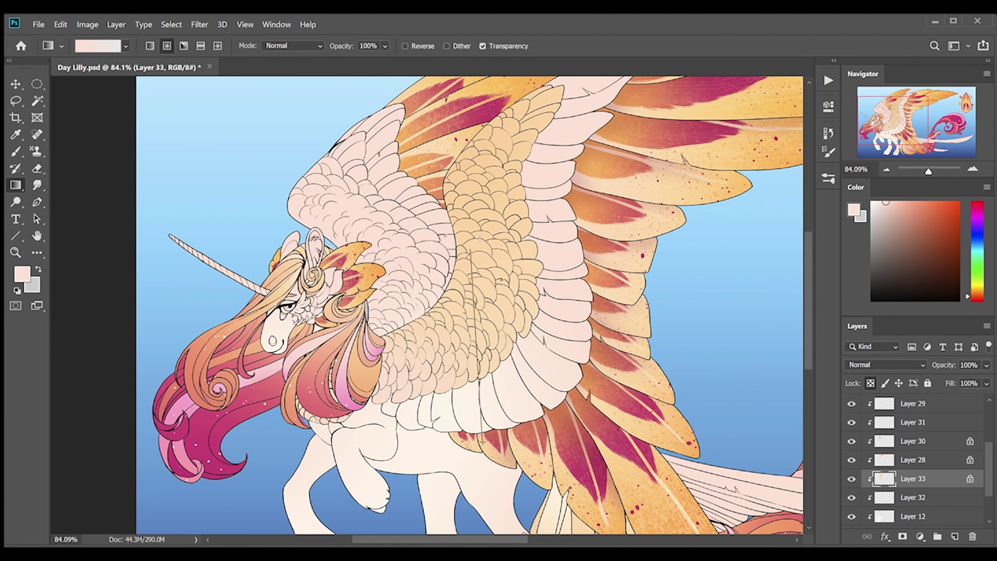
{"action": "left_click", "coordinate": [514, 479], "text": "alt"}
{"action": "key", "text": "l"}
{"action": "key", "text": "ctrl+shift+alt+n"}
{"action": "left_click_drag", "start_coordinate": [298, 227], "coordinate": [467, 229]}
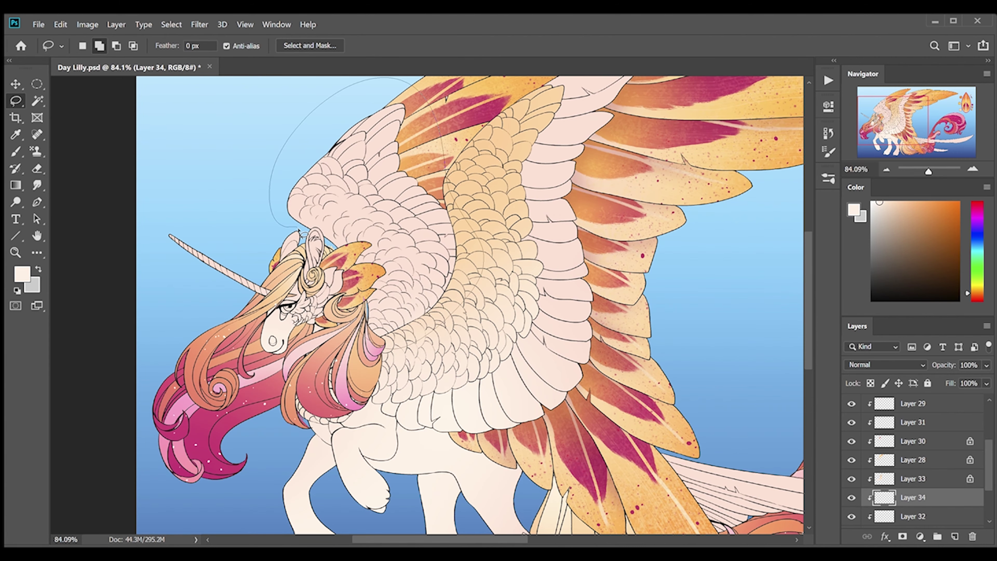
{"action": "left_click", "coordinate": [16, 185]}
{"action": "left_click_drag", "start_coordinate": [341, 165], "coordinate": [452, 322]}
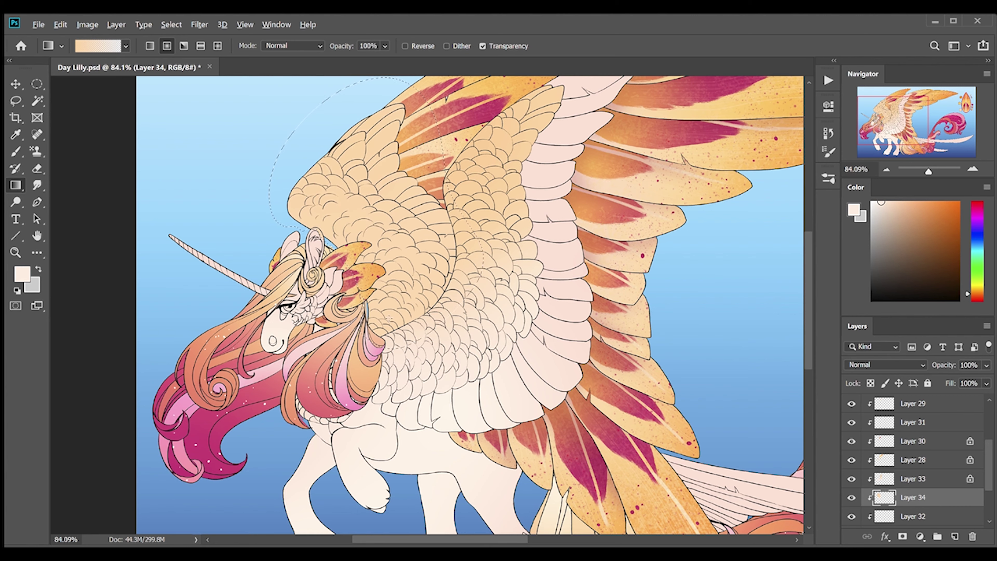
{"action": "left_click", "coordinate": [348, 202], "text": "alt"}
{"action": "left_click", "coordinate": [16, 253]}
Fade the lower wing feathers to cream on another clipped layer.
{"action": "key", "text": "ctrl+0"}
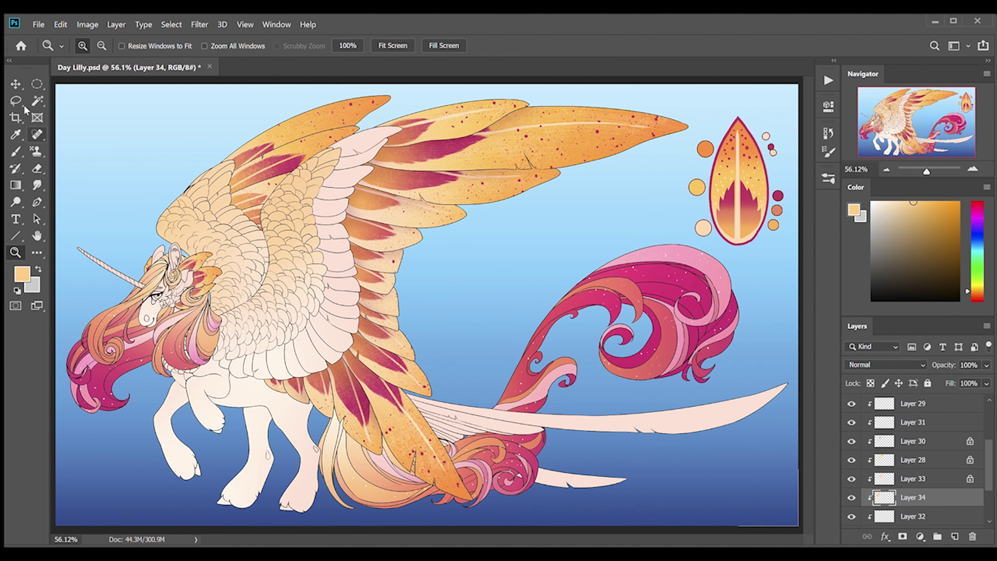
{"action": "key", "text": "w"}
{"action": "key", "text": "ctrl+shift+alt+n"}
{"action": "key", "text": "l"}
{"action": "key", "text": "g"}
{"action": "left_click_drag", "start_coordinate": [314, 354], "coordinate": [275, 299]}
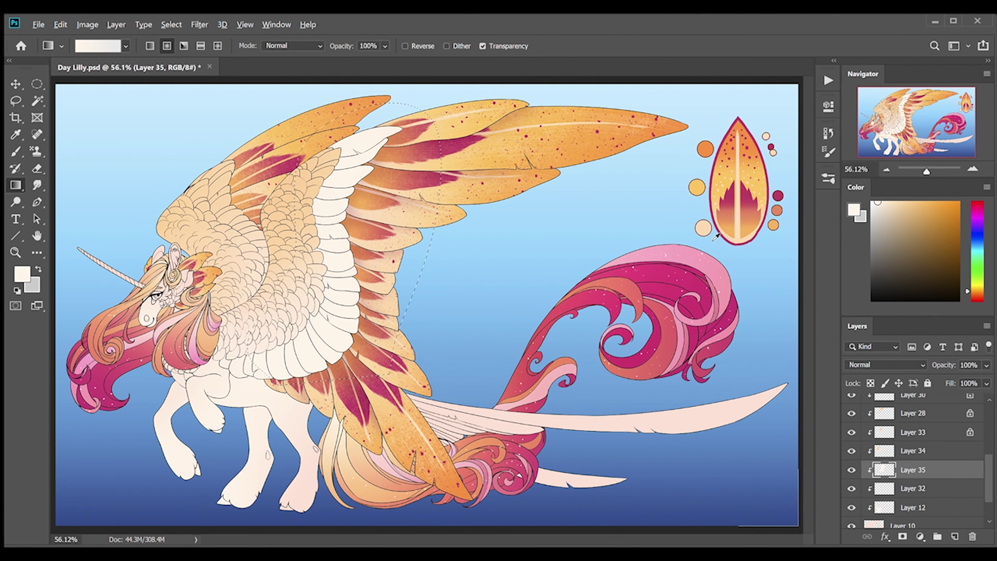
{"action": "left_click", "coordinate": [891, 202]}
{"action": "key", "text": "ctrl+d"}
Lighten the remaining wing feathers with a paler cream gradient on a new clipped layer.
{"action": "key", "text": "w"}
{"action": "key", "text": "alt+bracketright"}
{"action": "key", "text": "alt+bracketright"}
{"action": "key", "text": "alt+bracketright"}
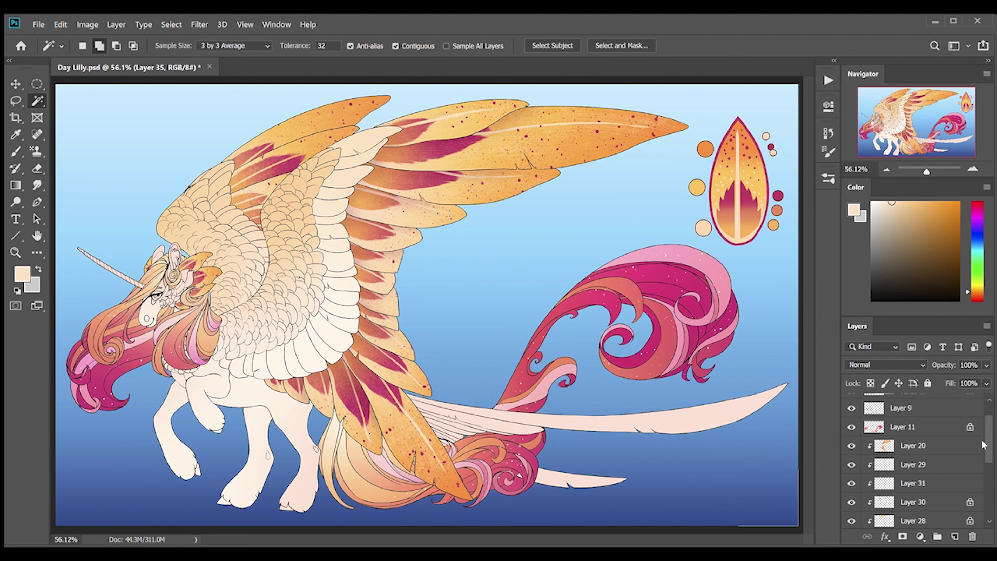
{"action": "key", "text": "alt+bracketright"}
{"action": "key", "text": "alt+bracketright"}
{"action": "key", "text": "alt+bracketright"}
{"action": "scroll", "coordinate": [137, 184], "scroll_direction": "up", "scroll_amount": 5}
{"action": "left_click", "coordinate": [434, 293]}
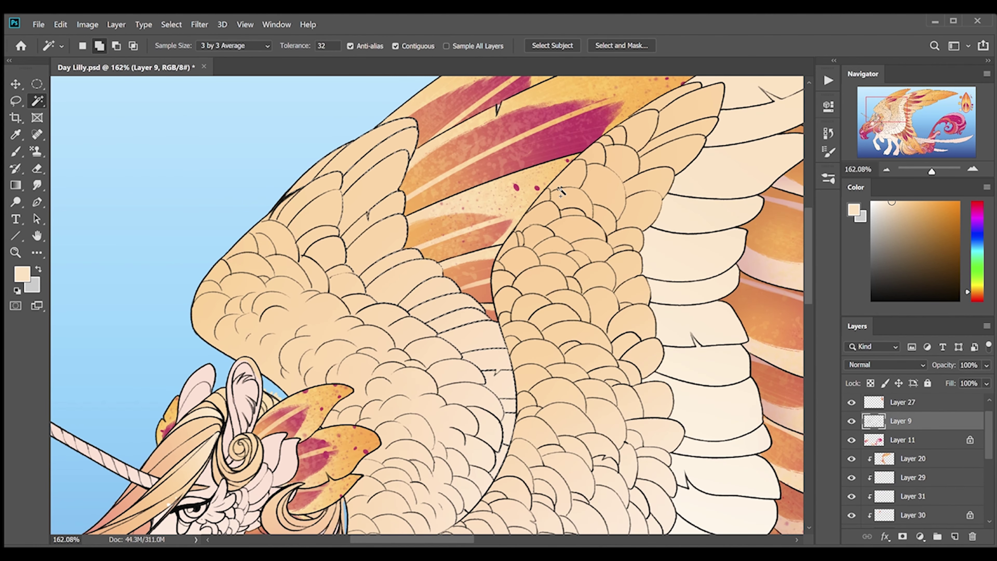
{"action": "key", "text": "alt+bracketleft"}
{"action": "key", "text": "alt+bracketleft"}
{"action": "key", "text": "alt+bracketleft"}
{"action": "key", "text": "ctrl+shift+alt+n"}
{"action": "left_click", "coordinate": [18, 187]}
{"action": "left_click", "coordinate": [878, 202]}
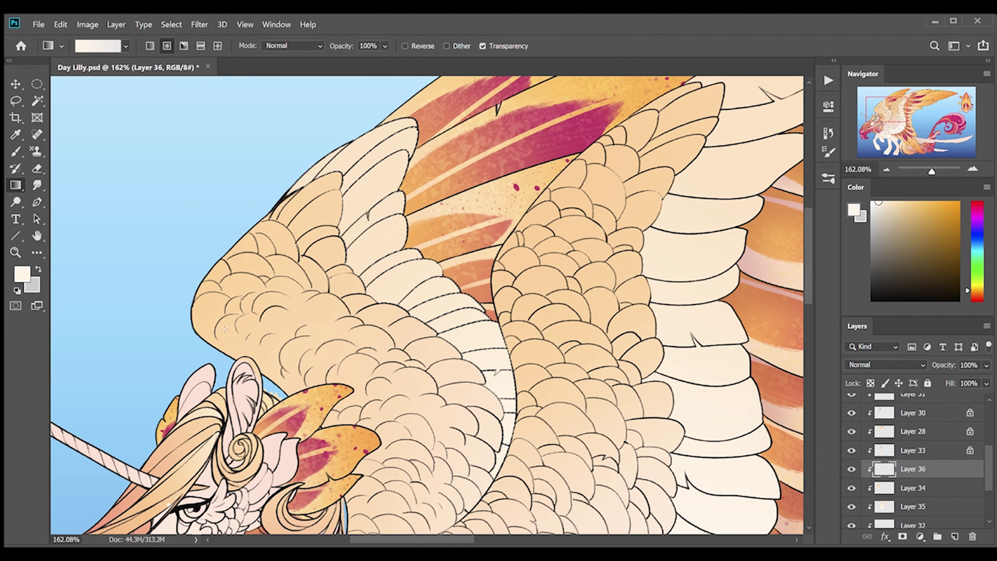
{"action": "left_click_drag", "start_coordinate": [471, 451], "coordinate": [451, 314]}
Sweep a warm peach gradient up the body on a new clipped layer.
{"action": "key", "text": "z"}
{"action": "scroll", "coordinate": [382, 255], "scroll_direction": "down", "scroll_amount": 3}
{"action": "key", "text": "g"}
{"action": "left_click", "coordinate": [905, 202]}
{"action": "key", "text": "ctrl+shift+alt+n"}
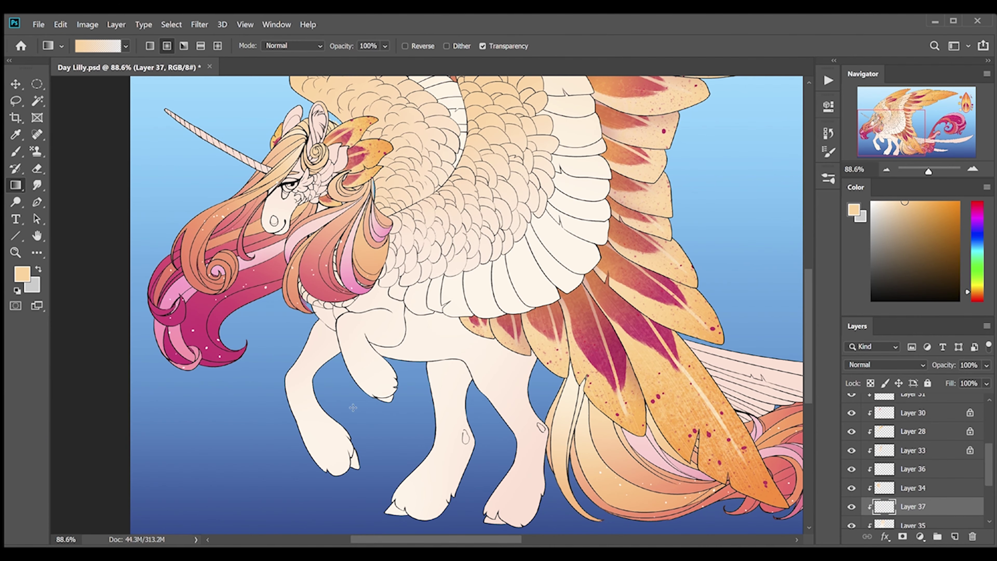
{"action": "left_click_drag", "start_coordinate": [393, 522], "coordinate": [478, 323]}
{"action": "left_click", "coordinate": [19, 156]}
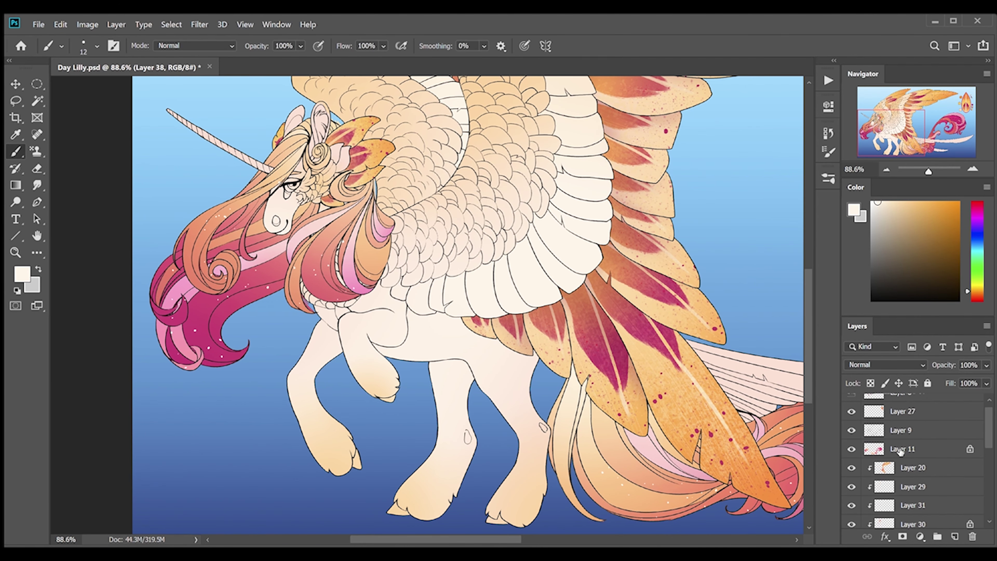
{"action": "left_click", "coordinate": [38, 101]}
{"action": "scroll", "coordinate": [530, 347], "scroll_direction": "up", "scroll_amount": 5}
Fill the selected mane petals light cream and paint the ear orange on clipped layers.
{"action": "key", "text": "l"}
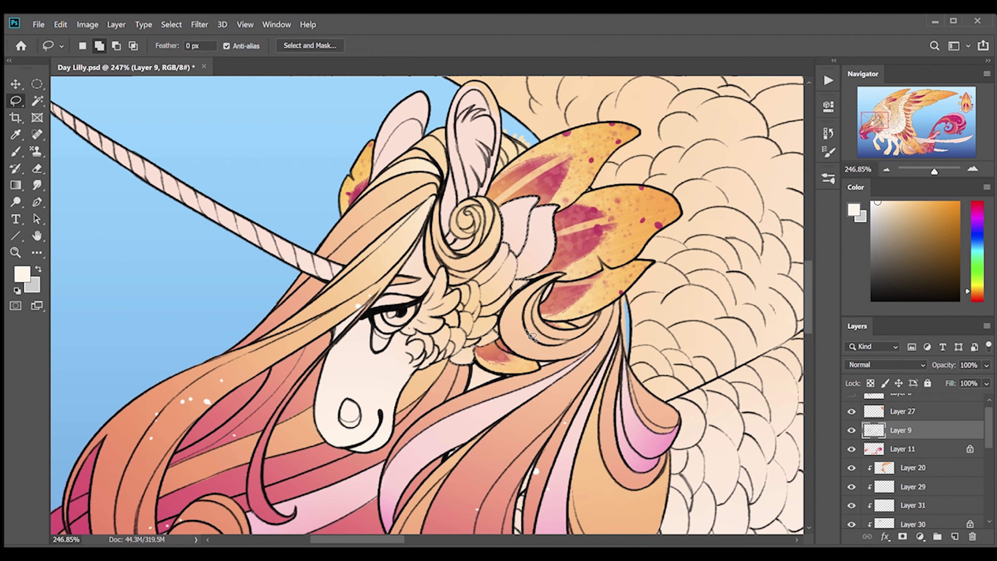
{"action": "left_click", "coordinate": [913, 505]}
{"action": "key", "text": "ctrl+shift+alt+n"}
{"action": "key", "text": "alt+BackSpace"}
{"action": "key", "text": "b"}
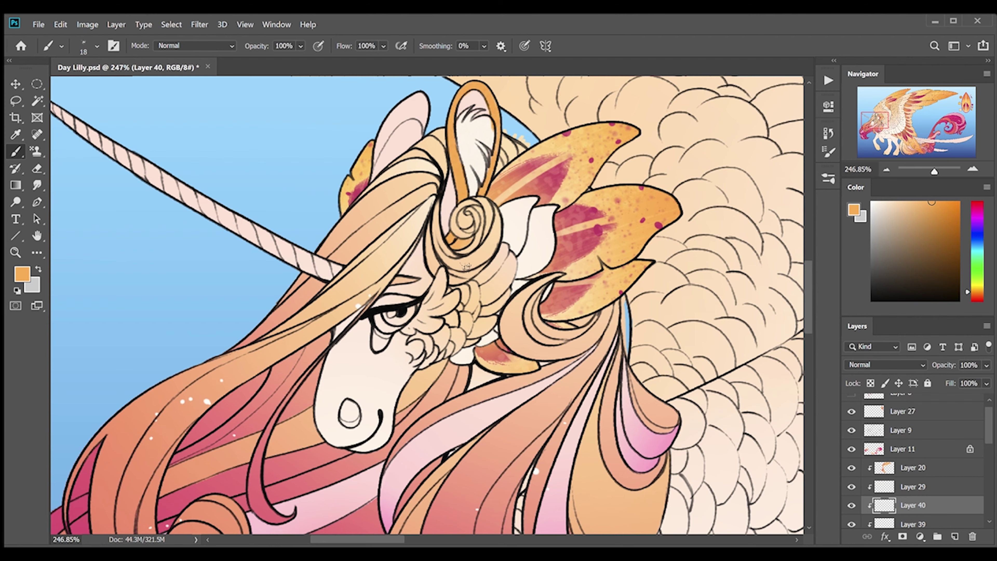
{"action": "left_click_drag", "start_coordinate": [397, 110], "coordinate": [417, 158]}
{"action": "key", "text": "ctrl+shift+alt+n"}
{"action": "left_click", "coordinate": [448, 204], "text": "alt"}
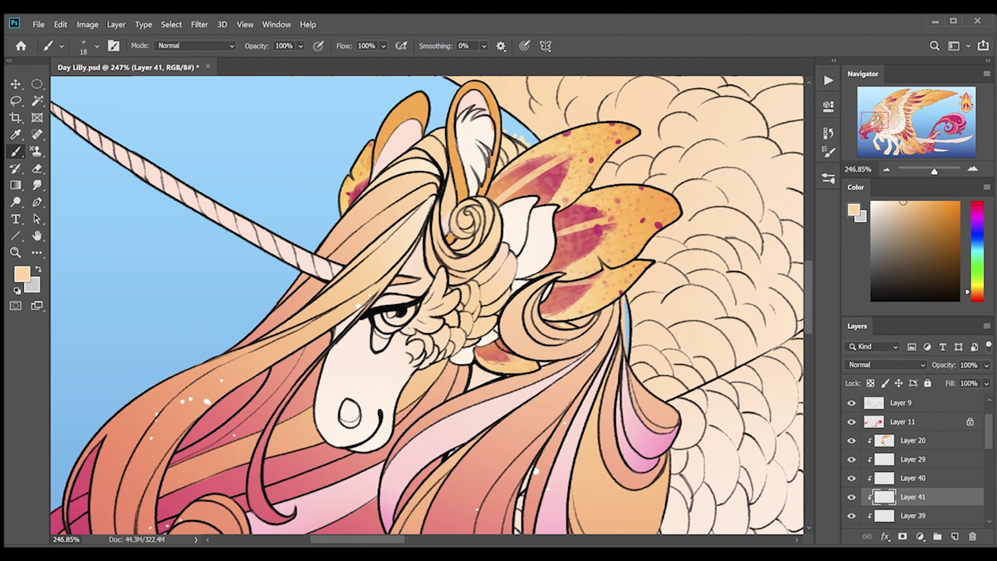
Shade the eyelid with a salmon-pink gradient.
{"action": "key", "text": "g"}
{"action": "left_click", "coordinate": [196, 396], "text": "alt"}
{"action": "scroll", "coordinate": [127, 115], "scroll_direction": "left", "scroll_amount": 3}
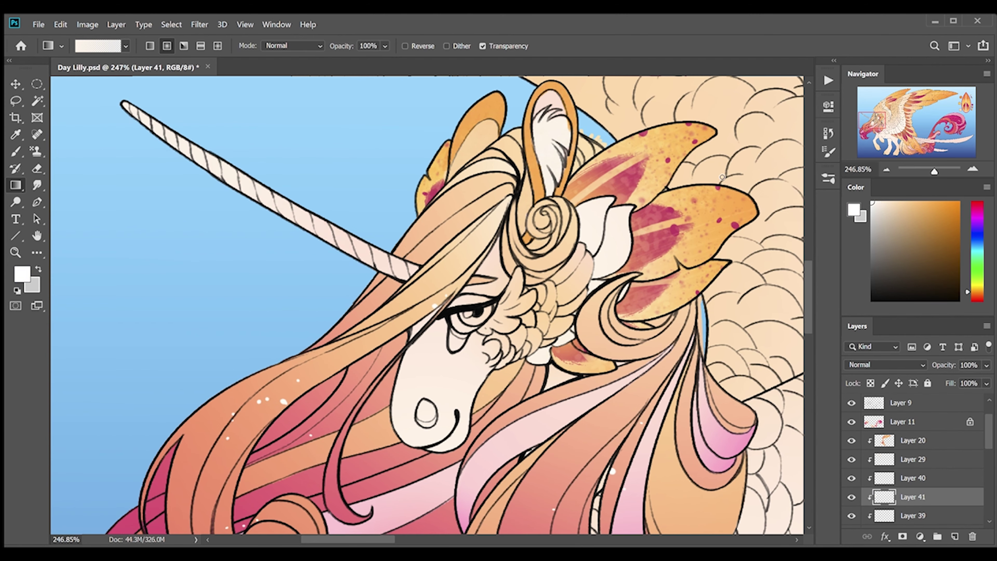
{"action": "left_click", "coordinate": [471, 305], "text": "alt"}
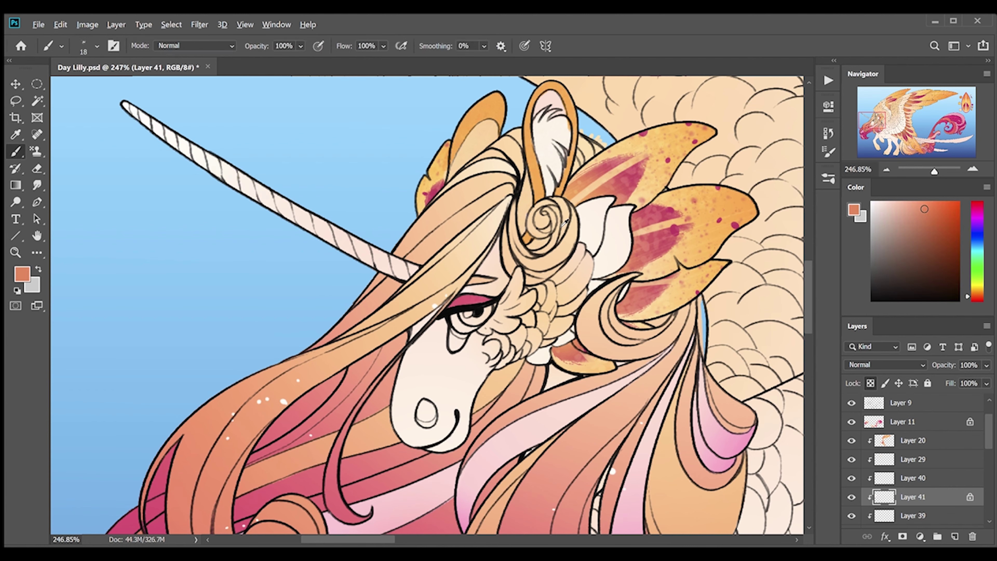
{"action": "left_click_drag", "start_coordinate": [490, 300], "coordinate": [457, 306]}
{"action": "left_click", "coordinate": [529, 227], "text": "alt"}
{"action": "key", "text": "b"}
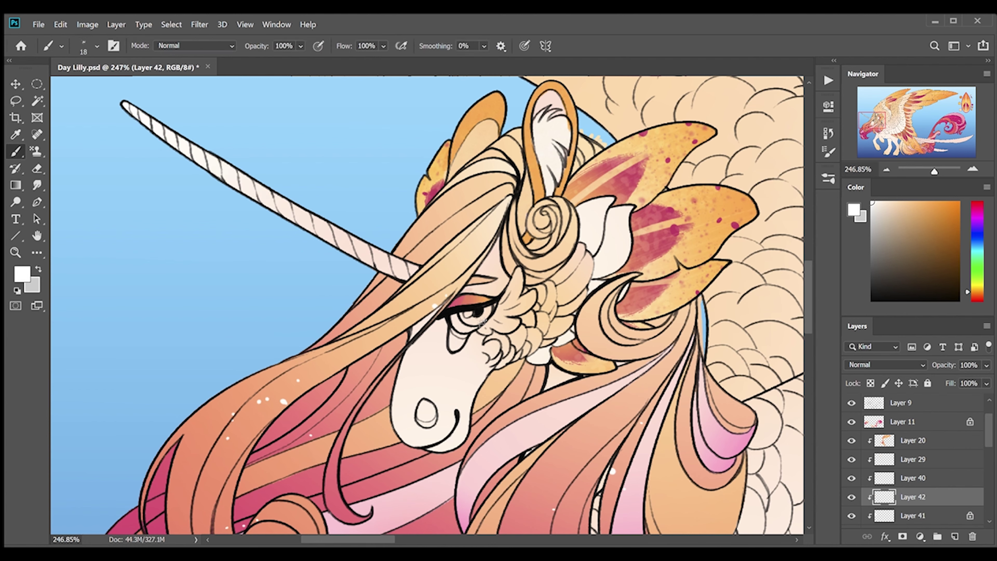
Paint the iris, mouth and orange-crimson flower marking beside the eye on a new layer.
{"action": "left_click", "coordinate": [956, 536]}
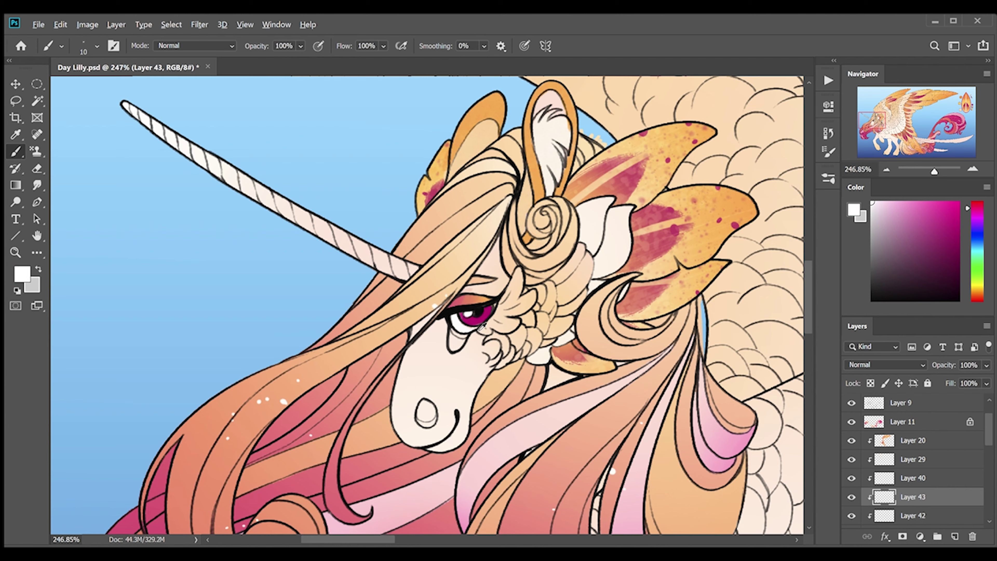
{"action": "left_click", "coordinate": [471, 322], "text": "alt"}
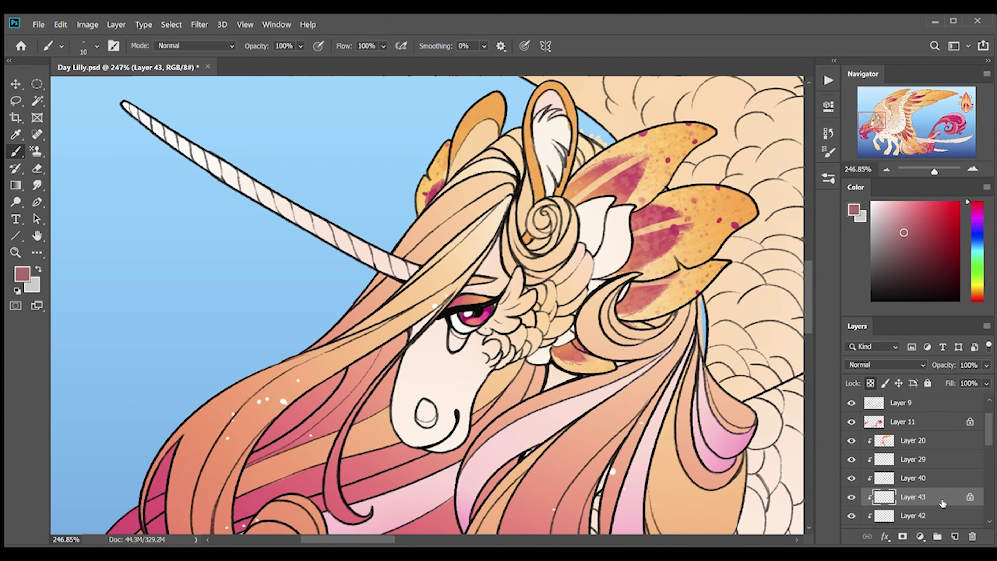
{"action": "left_click", "coordinate": [427, 408], "text": "alt"}
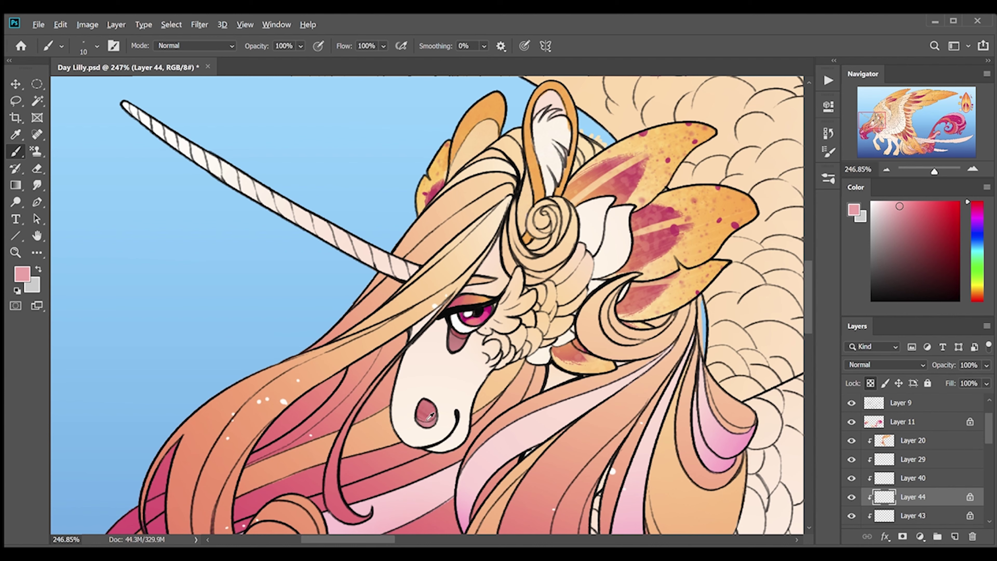
{"action": "left_click", "coordinate": [485, 118], "text": "alt"}
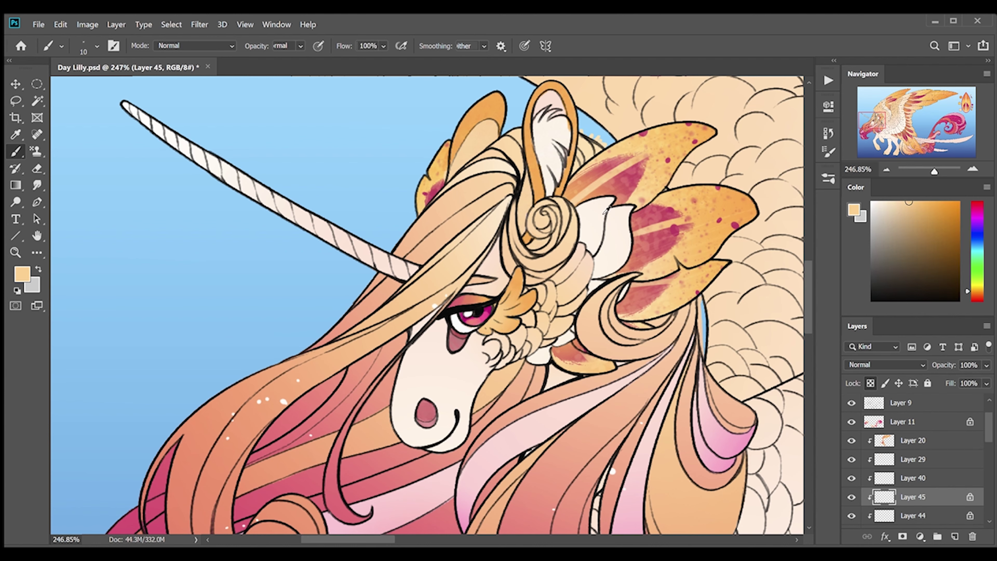
{"action": "left_click", "coordinate": [483, 314], "text": "alt"}
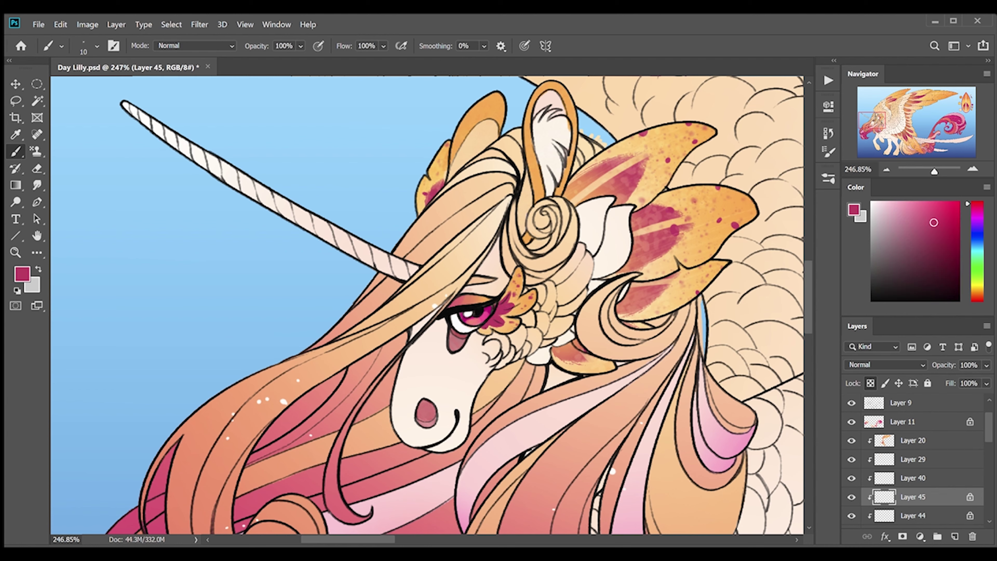
{"action": "left_click", "coordinate": [503, 322], "text": "alt"}
{"action": "left_click", "coordinate": [667, 247], "text": "alt"}
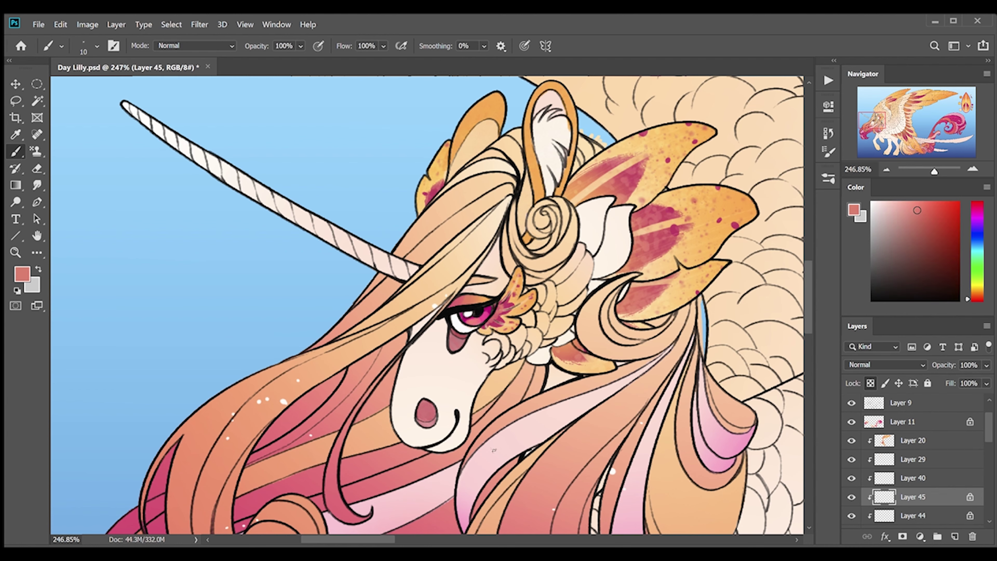
{"action": "left_click", "coordinate": [518, 271], "text": "alt"}
Select the body and brush soft pale peach shading over belly and legs on a clipped layer.
{"action": "key", "text": "z"}
{"action": "scroll", "coordinate": [190, 216], "scroll_direction": "down", "scroll_amount": 5}
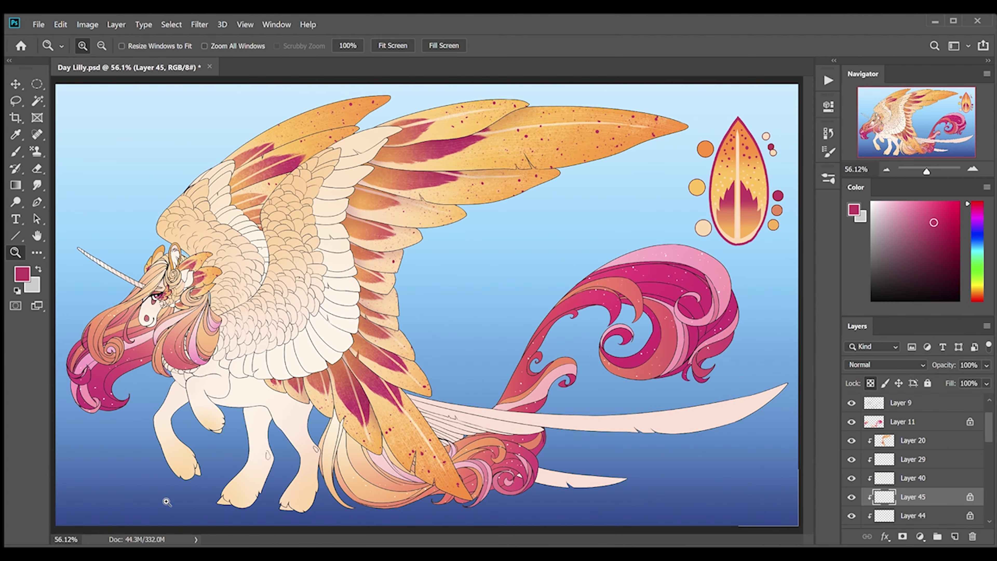
{"action": "scroll", "coordinate": [112, 269], "scroll_direction": "up", "scroll_amount": 3}
{"action": "key", "text": "w"}
{"action": "left_click", "coordinate": [893, 422]}
{"action": "left_click", "coordinate": [389, 275]}
{"action": "key", "text": "ctrl+shift+alt+n"}
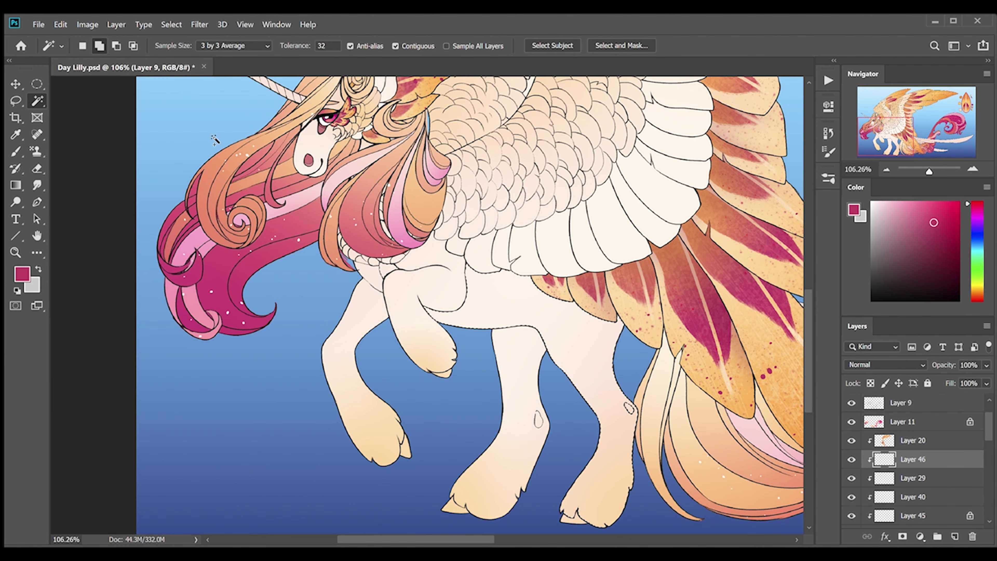
{"action": "key", "text": "b"}
{"action": "left_click", "coordinate": [434, 332], "text": "alt"}
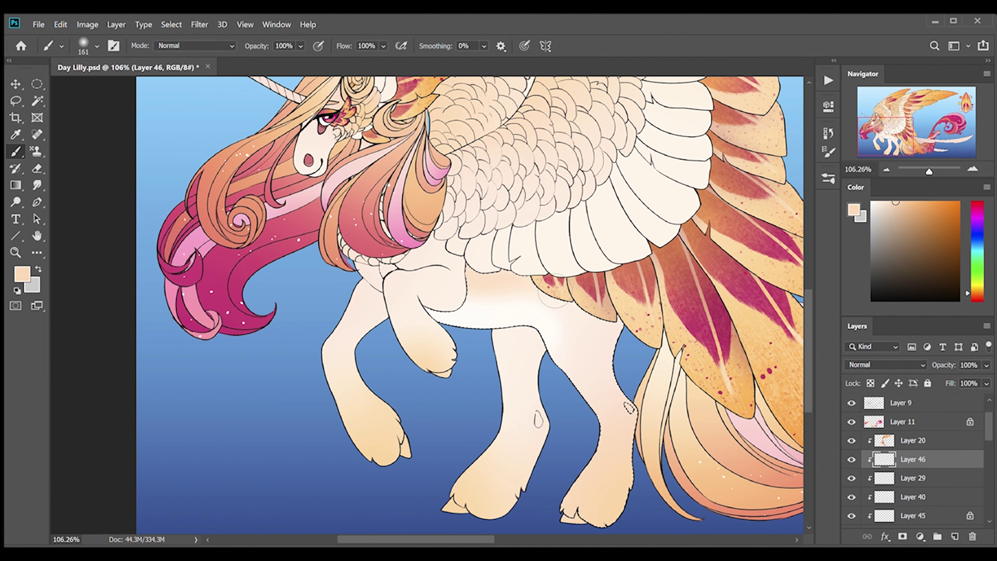
{"action": "mouse_move", "coordinate": [467, 299]}
{"action": "left_mouse_down"}
{"action": "mouse_move", "coordinate": [565, 311]}
{"action": "mouse_move", "coordinate": [628, 432]}
{"action": "left_mouse_up"}
{"action": "left_click", "coordinate": [612, 486], "text": "alt"}
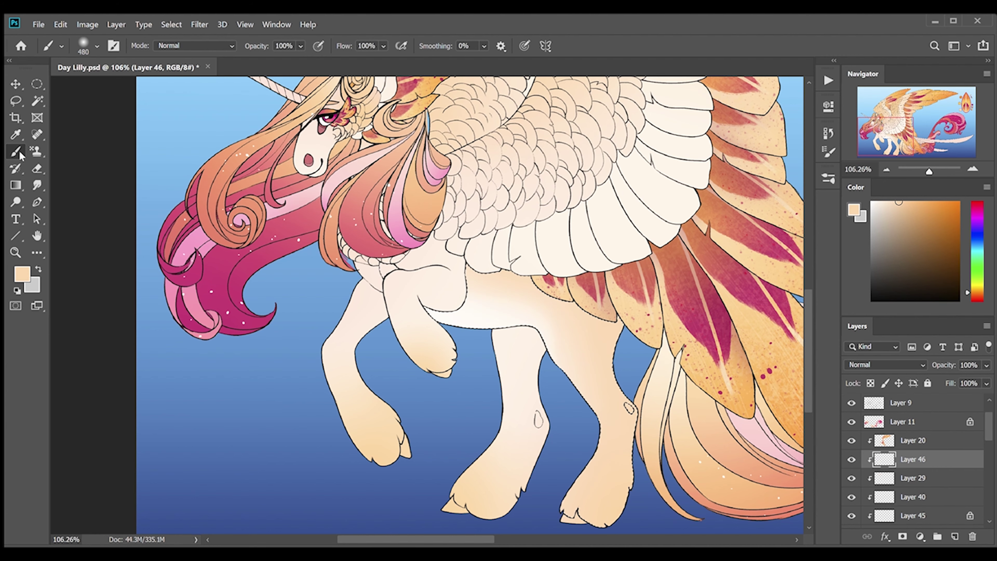
Paint soft near-white highlights on the chest and front leg with a smaller brush.
{"action": "left_click", "coordinate": [463, 293], "text": "alt"}
{"action": "key", "text": "bracketleft"}
{"action": "key", "text": "bracketleft"}
{"action": "key", "text": "bracketleft"}
{"action": "left_click", "coordinate": [504, 424], "text": "alt"}
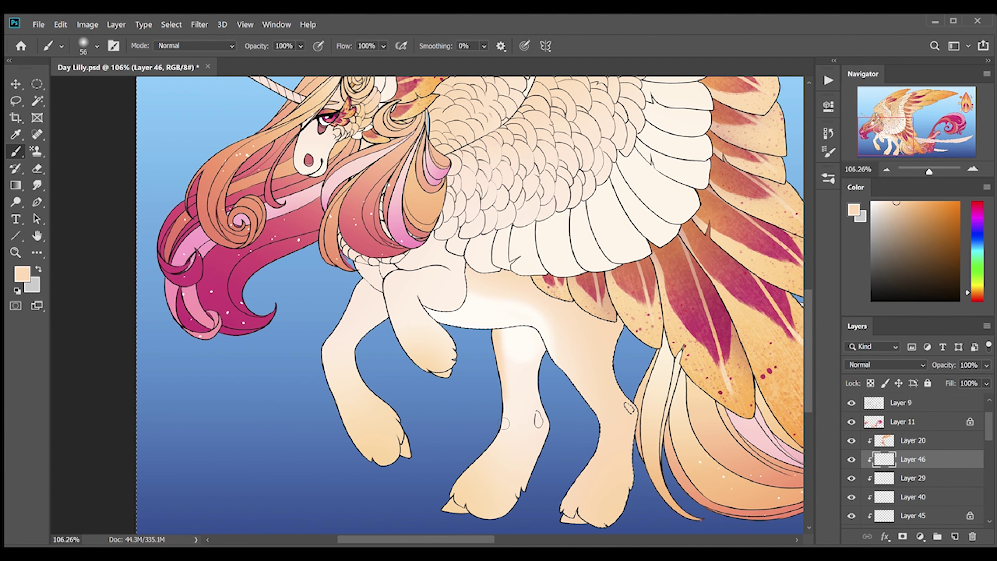
{"action": "left_click", "coordinate": [528, 358], "text": "alt"}
{"action": "mouse_move", "coordinate": [377, 290]}
{"action": "left_mouse_down"}
{"action": "mouse_move", "coordinate": [365, 318]}
{"action": "mouse_move", "coordinate": [392, 267]}
{"action": "left_mouse_up"}
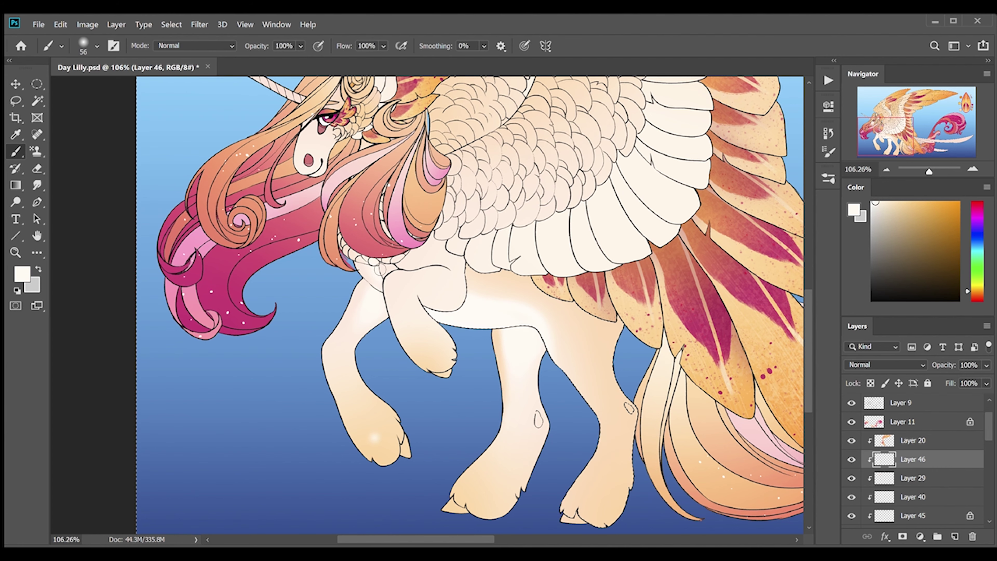
{"action": "left_click", "coordinate": [502, 316], "text": "alt"}
Select the hooves on Layer 9 and fill them magenta on a new clipped layer.
{"action": "left_click", "coordinate": [230, 310], "text": "alt"}
{"action": "key", "text": "w"}
{"action": "left_click", "coordinate": [900, 402]}
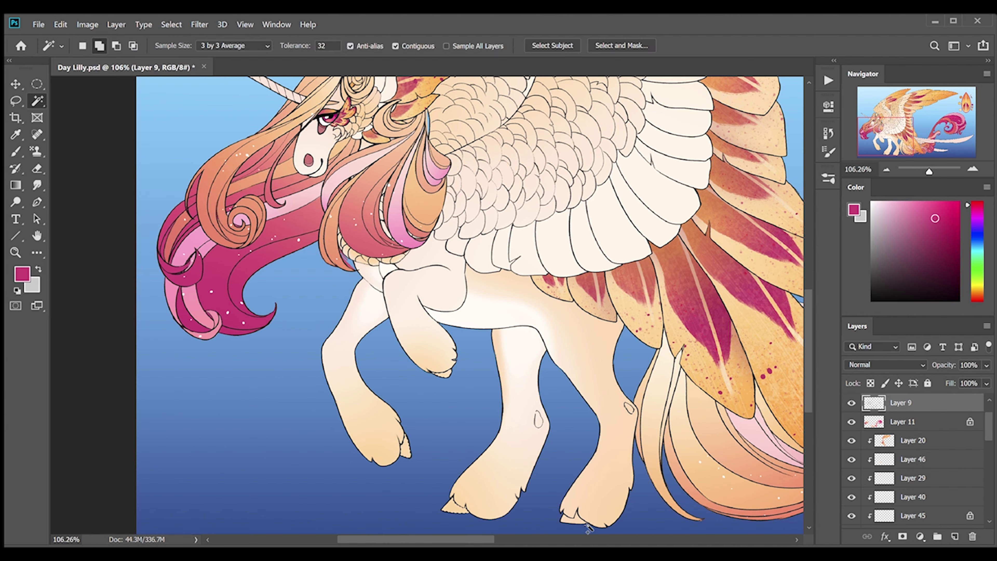
{"action": "key", "text": "g"}
{"action": "left_click", "coordinate": [915, 459]}
{"action": "left_click", "coordinate": [954, 536]}
{"action": "key", "text": "alt+BackSpace"}
{"action": "key", "text": "shift+g"}
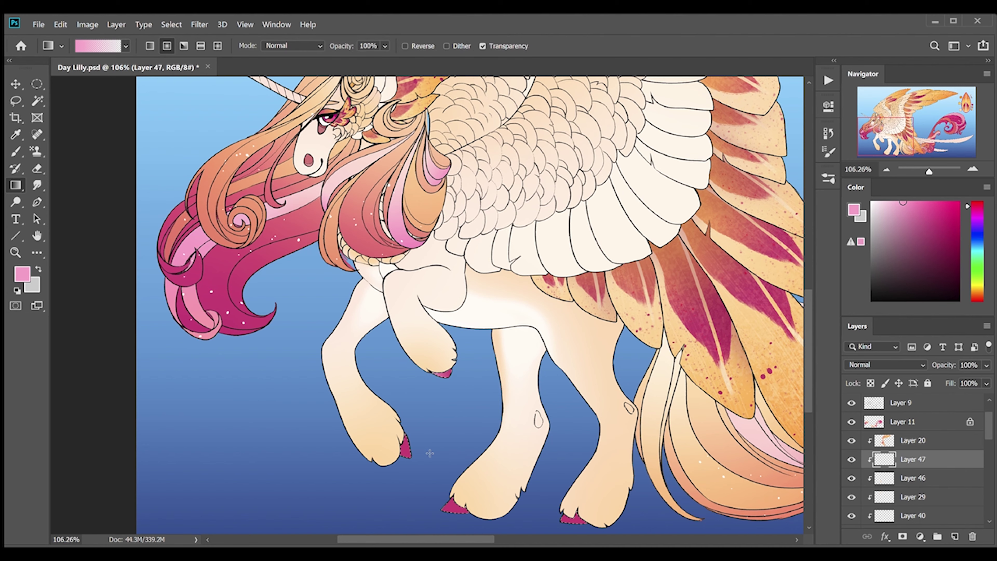
{"action": "key", "text": "ctrl+0"}
Lasso the long trailing feather and lay a cream-to-yellow gradient on a new clipped layer.
{"action": "left_click", "coordinate": [902, 421]}
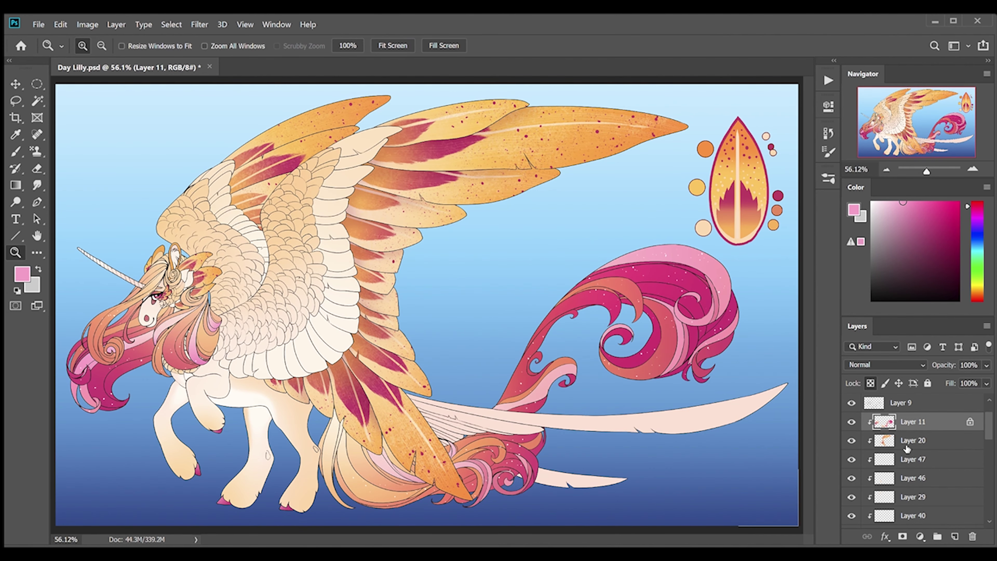
{"action": "key", "text": "ctrl+alt+g"}
{"action": "key", "text": "l"}
{"action": "left_click", "coordinate": [914, 459]}
{"action": "left_click", "coordinate": [954, 536]}
{"action": "key", "text": "g"}
{"action": "mouse_move", "coordinate": [510, 420]}
{"action": "left_mouse_down"}
{"action": "mouse_move", "coordinate": [745, 408]}
{"action": "mouse_move", "coordinate": [691, 411]}
{"action": "left_mouse_up"}
Recolour the feather tip gradient orange and set up a larger brush for the crimson spots.
{"action": "left_click", "coordinate": [743, 486], "text": "alt"}
{"action": "left_click", "coordinate": [706, 149], "text": "alt"}
{"action": "key", "text": "b"}
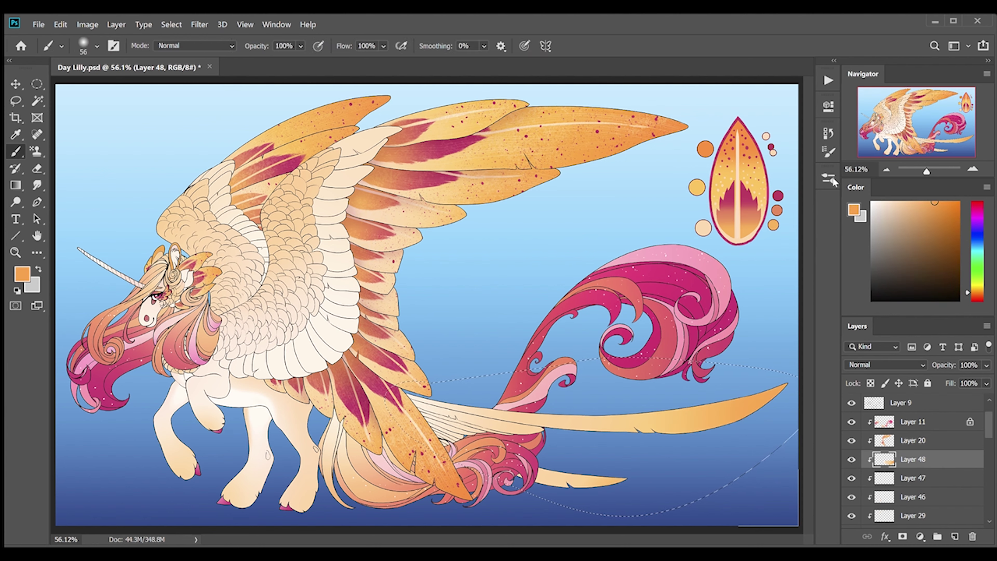
{"action": "key", "text": "bracketright"}
{"action": "key", "text": "bracketright"}
{"action": "left_click", "coordinate": [778, 195], "text": "alt"}
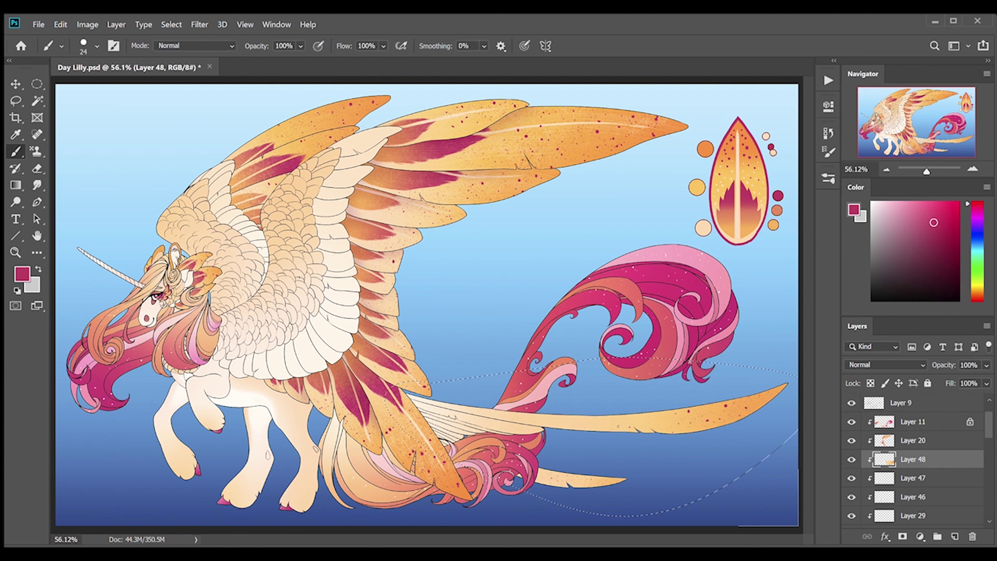
Fill the mane and tail selection on a new clipped layer with a faint crimson tint.
{"action": "left_click", "coordinate": [913, 422]}
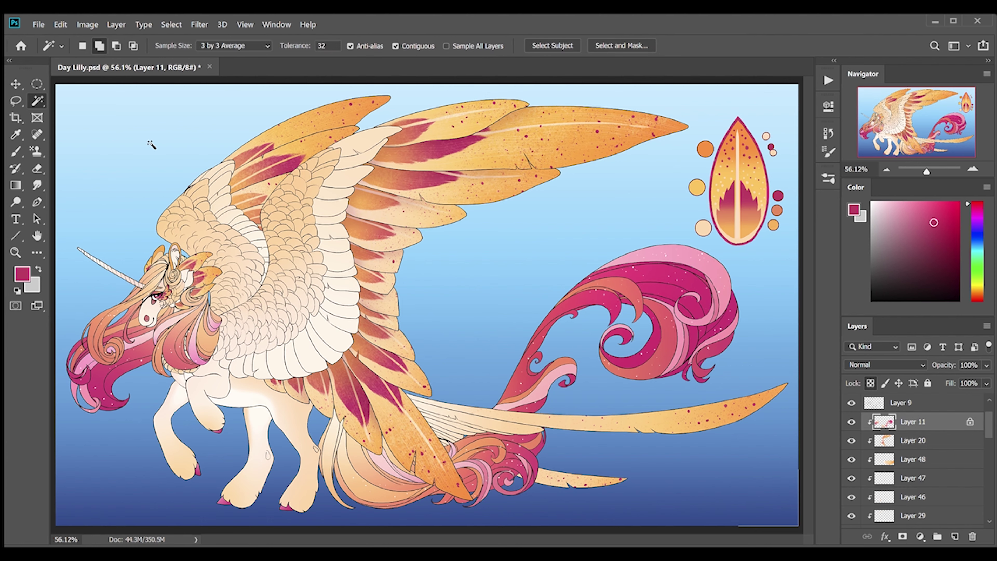
{"action": "left_click", "coordinate": [954, 536]}
{"action": "key", "text": "shift+alt+m"}
{"action": "key", "text": "shift+g"}
{"action": "left_click", "coordinate": [285, 336]}
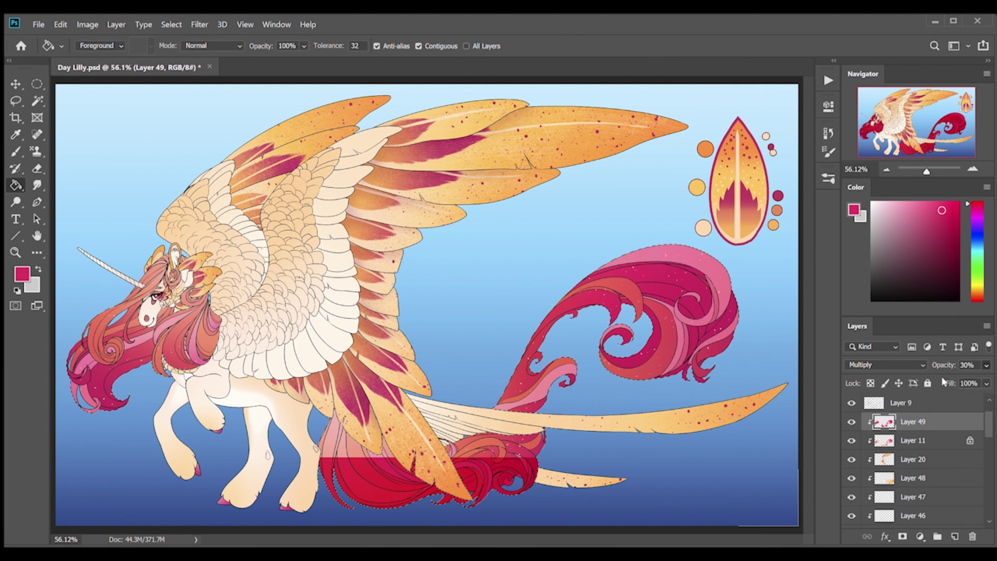
{"action": "scroll", "coordinate": [885, 364], "scroll_direction": "down", "scroll_amount": 10}
{"action": "scroll", "coordinate": [885, 364], "scroll_direction": "up", "scroll_amount": 10}
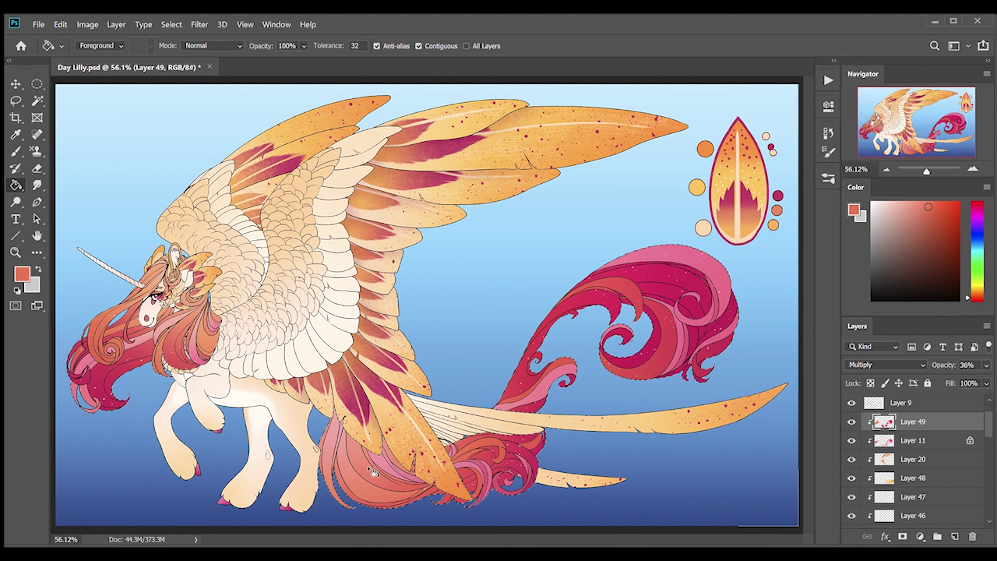
{"action": "scroll", "coordinate": [968, 364], "scroll_direction": "down", "scroll_amount": 13}
{"action": "key", "text": "ctrl+d"}
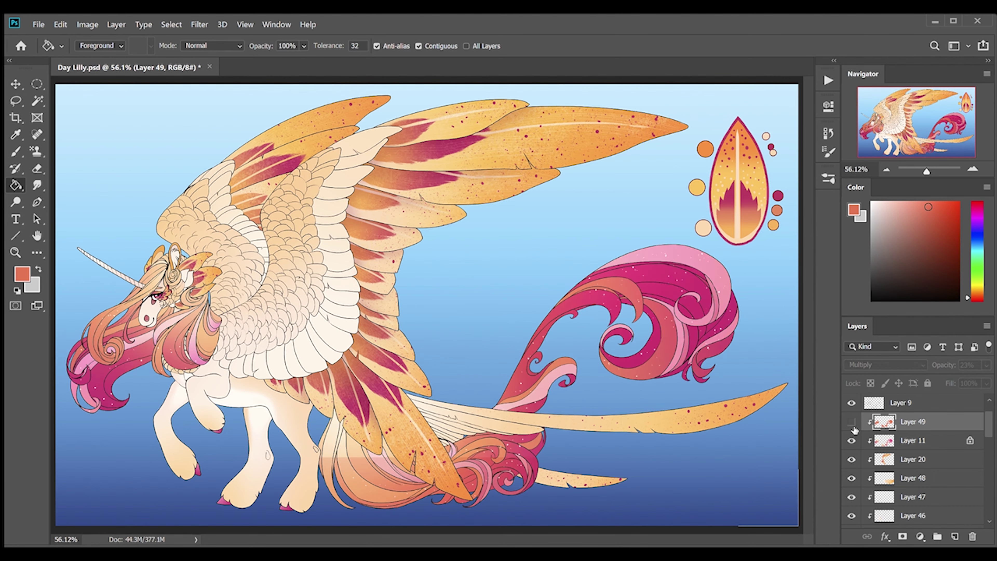
Merge Layer 10 down, then draw a crimson lily petal outline on a new layer over the emblem.
{"action": "left_click", "coordinate": [910, 479]}
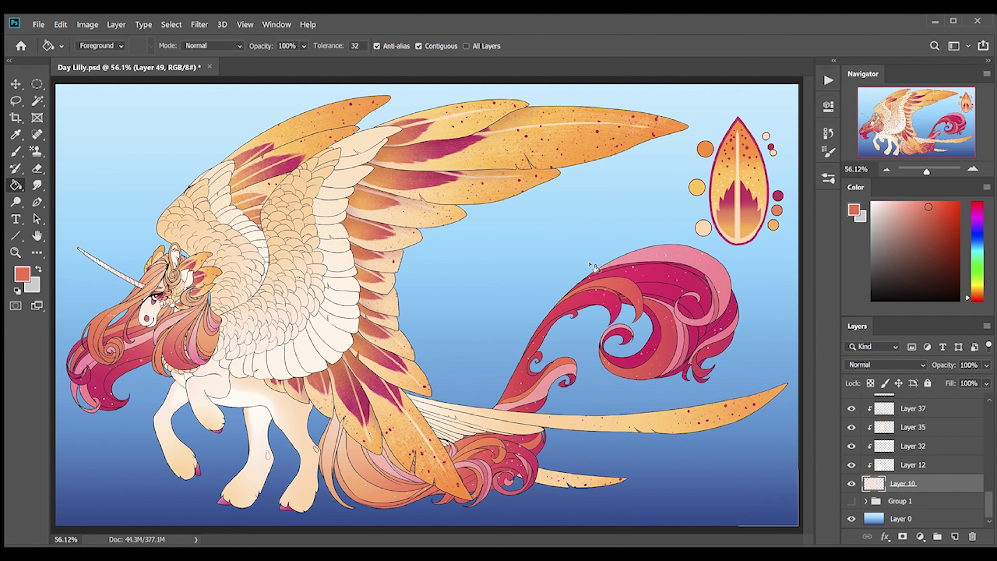
{"action": "key", "text": "ctrl+e"}
{"action": "key", "text": "ctrl+shift+alt+n"}
{"action": "key", "text": "z"}
{"action": "left_click_drag", "start_coordinate": [790, 247], "coordinate": [793, 294]}
{"action": "key", "text": "b"}
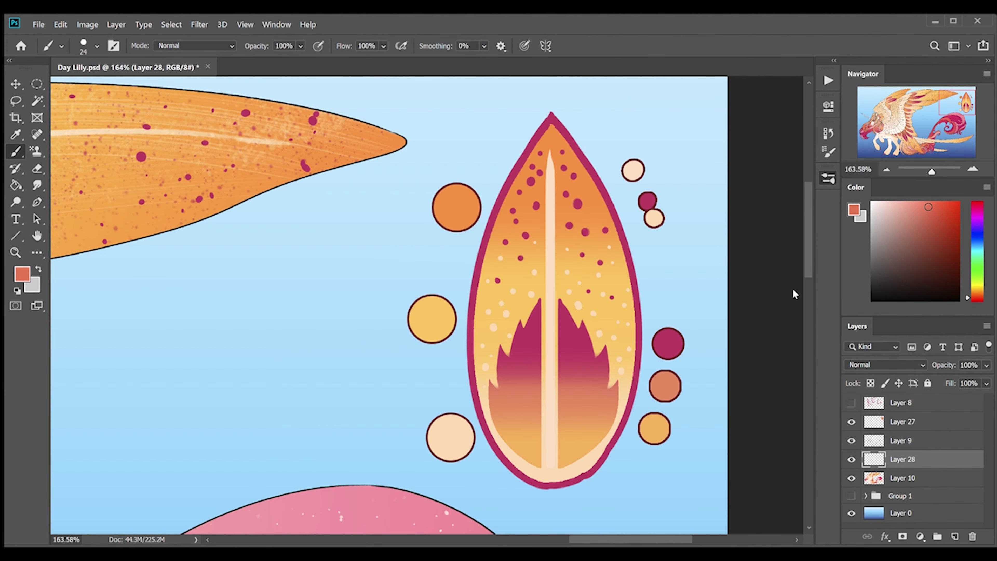
{"action": "left_click", "coordinate": [648, 201], "text": "alt"}
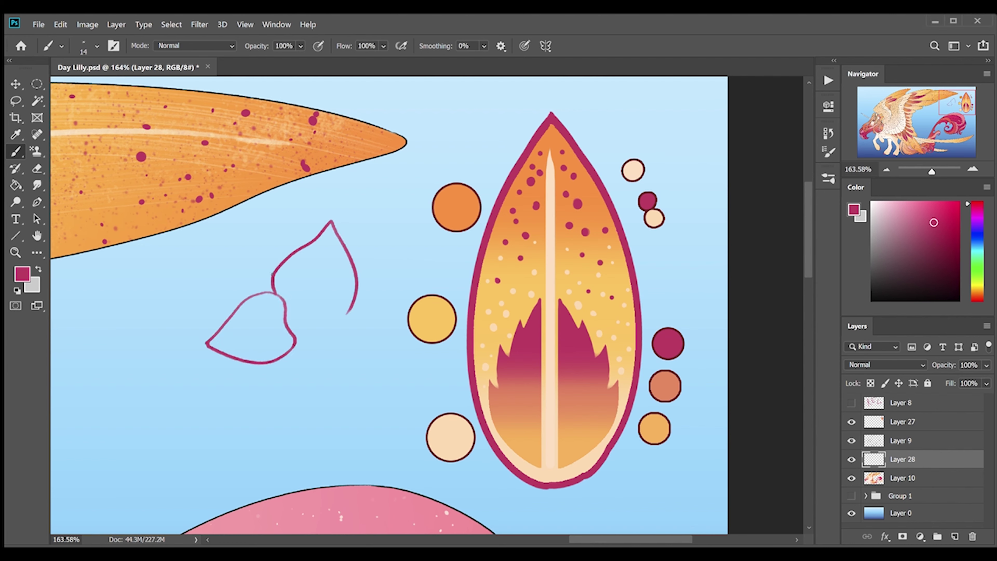
{"action": "key", "text": "ctrl+z"}
{"action": "left_click_drag", "start_coordinate": [274, 293], "coordinate": [346, 295]}
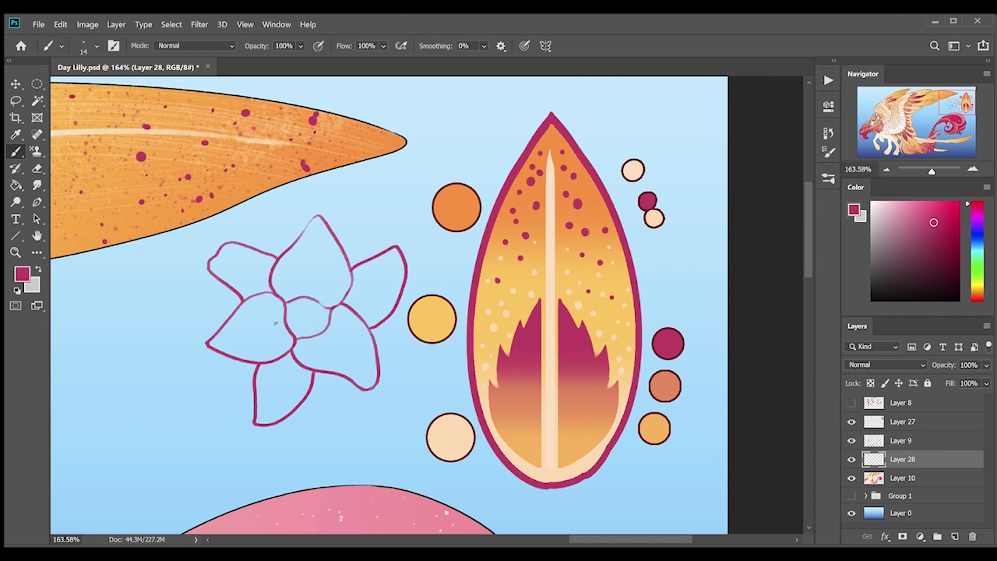
Lasso the left petal and try a Warp transform on the flower petals, then cancel it.
{"action": "key", "text": "w"}
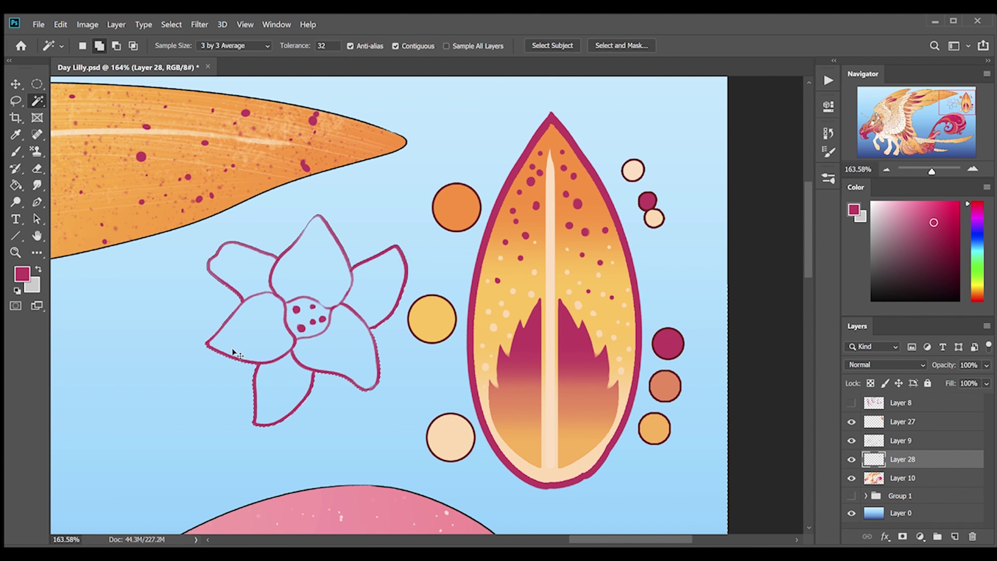
{"action": "key", "text": "l"}
{"action": "left_click_drag", "start_coordinate": [274, 244], "coordinate": [265, 231]}
{"action": "key", "text": "ctrl+t"}
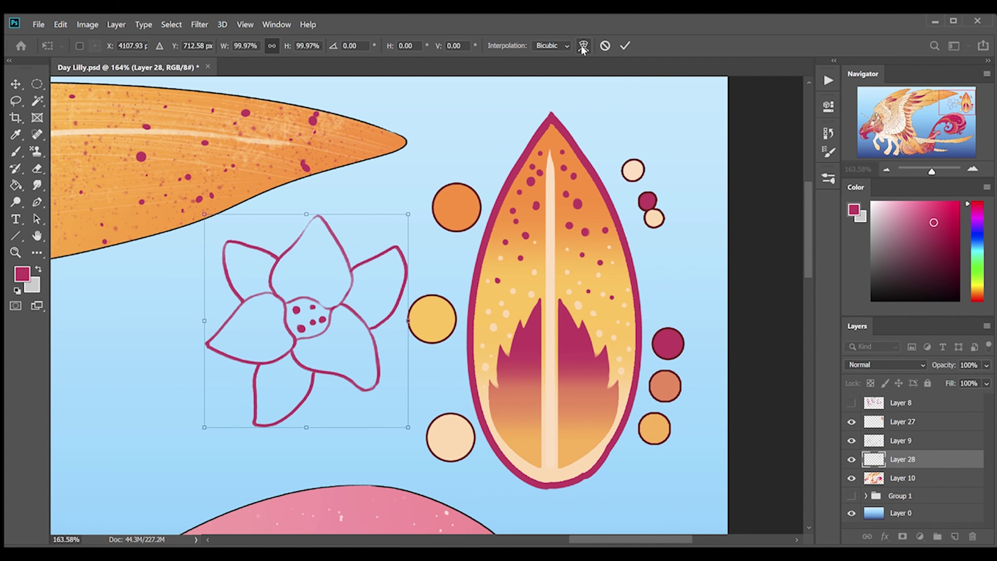
{"action": "left_click", "coordinate": [584, 46]}
{"action": "left_click_drag", "start_coordinate": [406, 251], "coordinate": [410, 271]}
{"action": "key", "text": "Escape"}
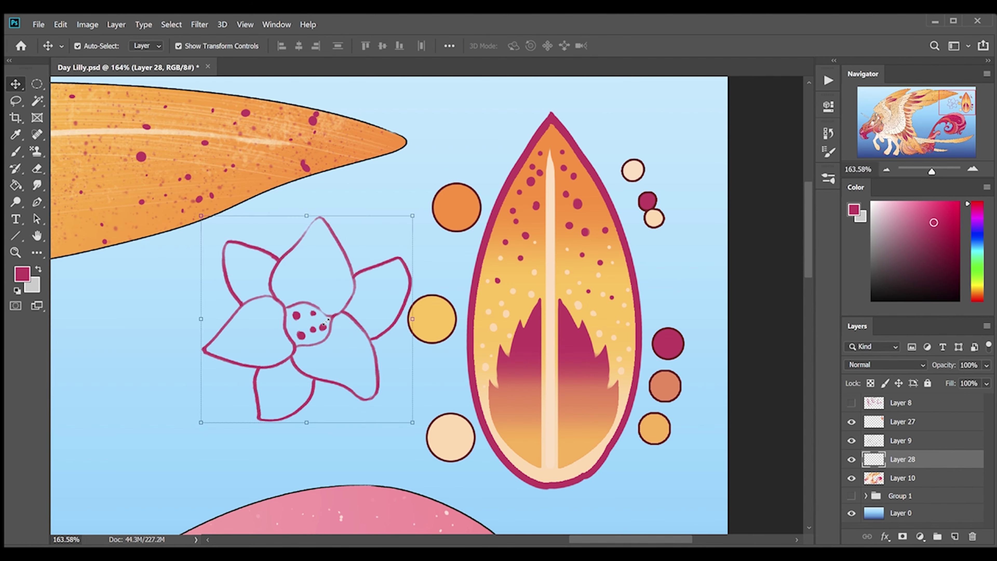
{"action": "key", "text": "Escape"}
Fill the lily petals orange on a new colour layer.
{"action": "key", "text": "w"}
{"action": "key", "text": "g"}
{"action": "key", "text": "ctrl+shift+alt+n"}
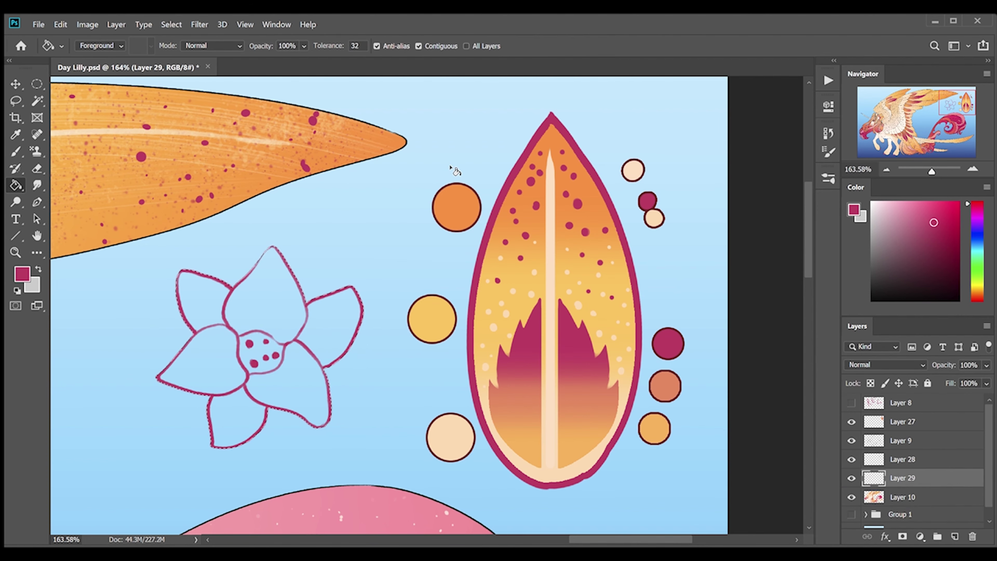
{"action": "left_click", "coordinate": [456, 207], "text": "alt"}
{"action": "left_click", "coordinate": [266, 306]}
{"action": "key", "text": "shift+g"}
{"action": "left_click", "coordinate": [432, 318], "text": "alt"}
Shade the inner petals with a peach gradient.
{"action": "left_click", "coordinate": [874, 455]}
{"action": "left_click", "coordinate": [874, 456], "text": "ctrl"}
{"action": "key", "text": "w"}
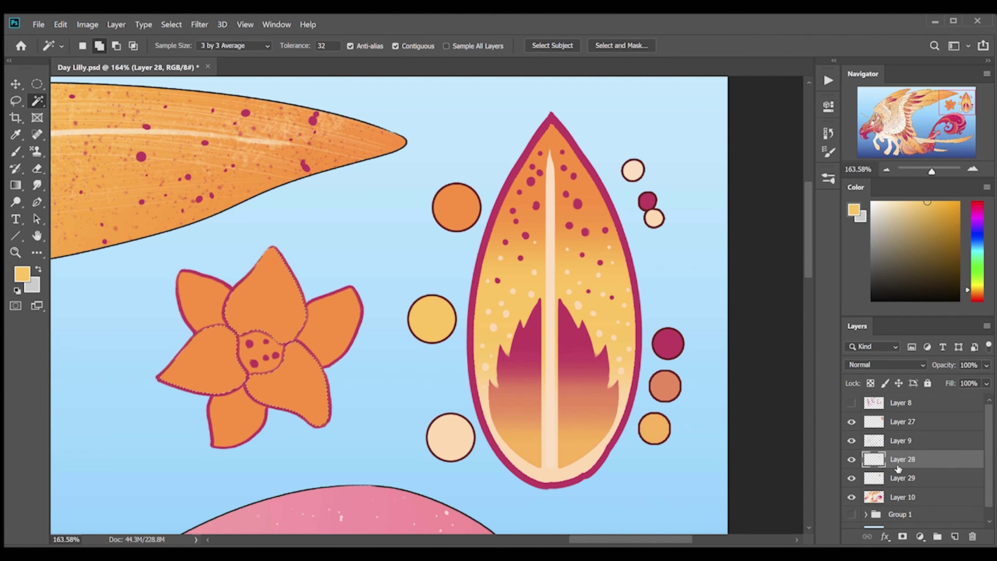
{"action": "left_click", "coordinate": [899, 478]}
{"action": "key", "text": "g"}
{"action": "mouse_move", "coordinate": [255, 314]}
{"action": "left_mouse_down"}
{"action": "mouse_move", "coordinate": [274, 363]}
{"action": "mouse_move", "coordinate": [247, 389]}
{"action": "left_mouse_up"}
Select the outer petals and give them a yellow gradient.
{"action": "key", "text": "w"}
{"action": "left_click", "coordinate": [899, 459]}
{"action": "left_click", "coordinate": [334, 330]}
{"action": "left_click", "coordinate": [898, 478]}
{"action": "left_click", "coordinate": [432, 318], "text": "alt"}
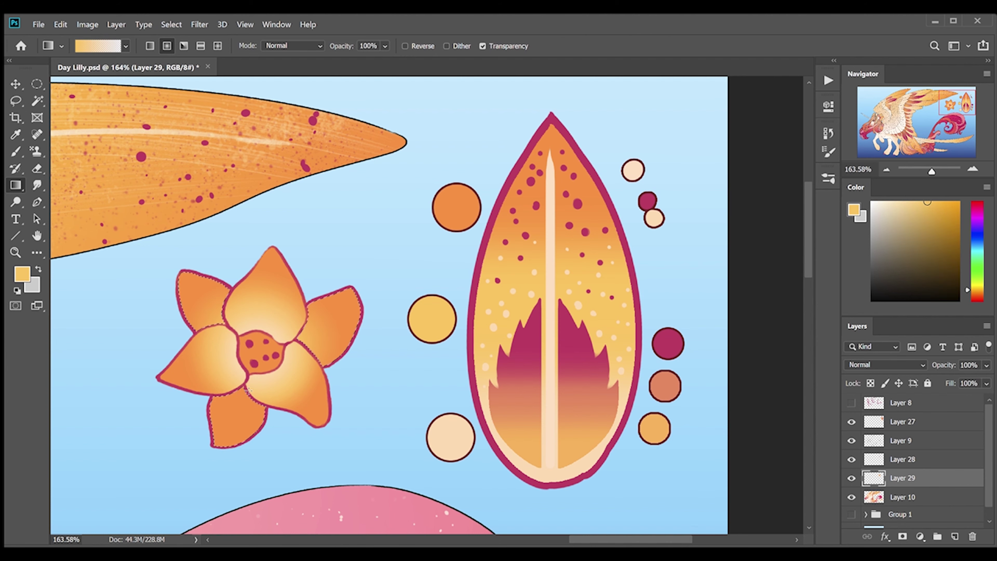
{"action": "key", "text": "ctrl+d"}
Give the inner petals a crimson-to-orange gradient on a new transparency-locked layer.
{"action": "left_click", "coordinate": [179, 275], "text": "alt"}
{"action": "key", "text": "b"}
{"action": "key", "text": "ctrl+shift+alt+n"}
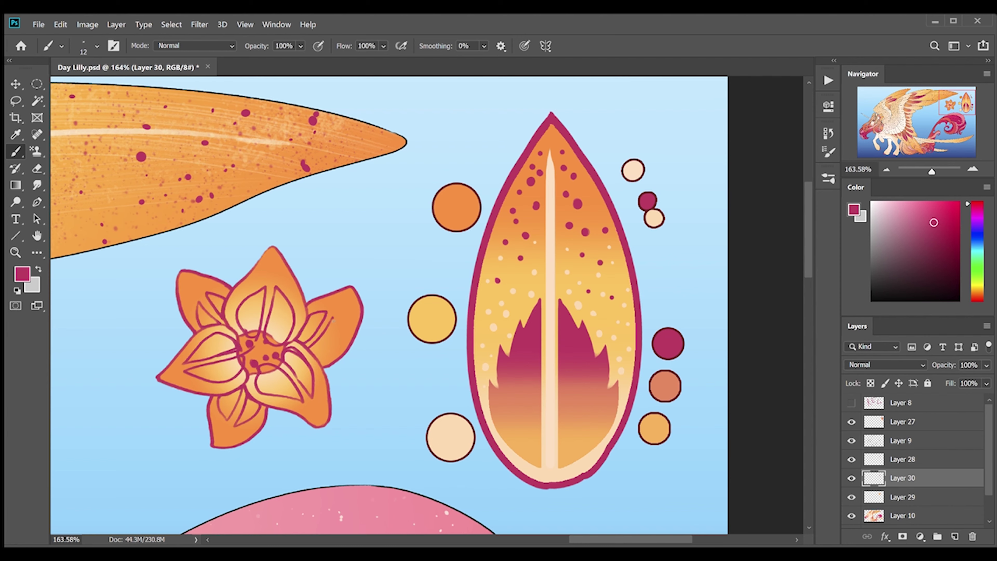
{"action": "key", "text": "w"}
{"action": "left_click", "coordinate": [275, 314]}
{"action": "key", "text": "g"}
{"action": "left_click_drag", "start_coordinate": [271, 299], "coordinate": [268, 368]}
{"action": "left_click", "coordinate": [870, 383]}
{"action": "left_click", "coordinate": [259, 346], "text": "alt"}
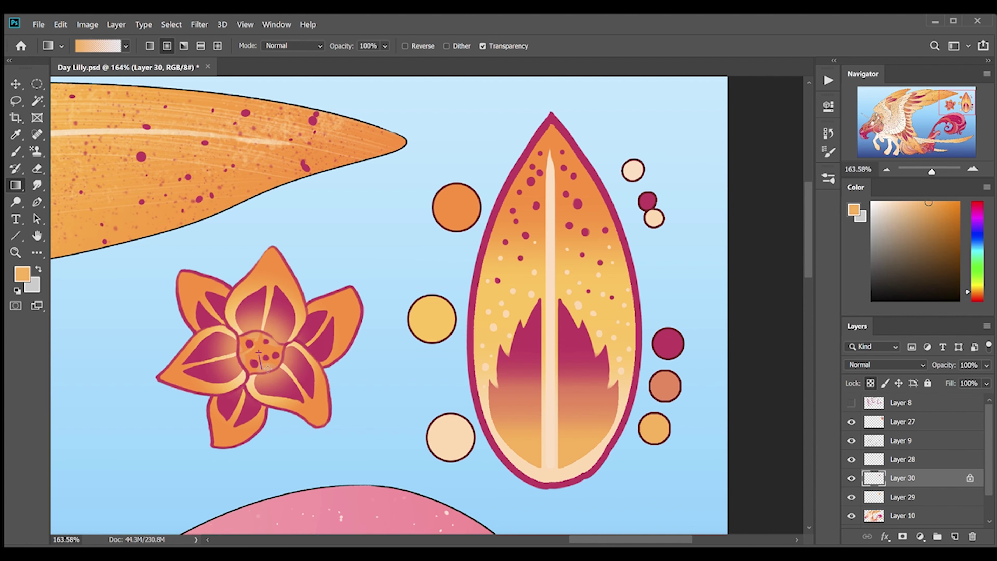
Dot crimson speckles onto the petals on a new layer.
{"action": "left_click", "coordinate": [17, 154]}
{"action": "left_click", "coordinate": [954, 536], "text": "ctrl"}
{"action": "left_click", "coordinate": [255, 299], "text": "alt"}
{"action": "left_click", "coordinate": [269, 266]}
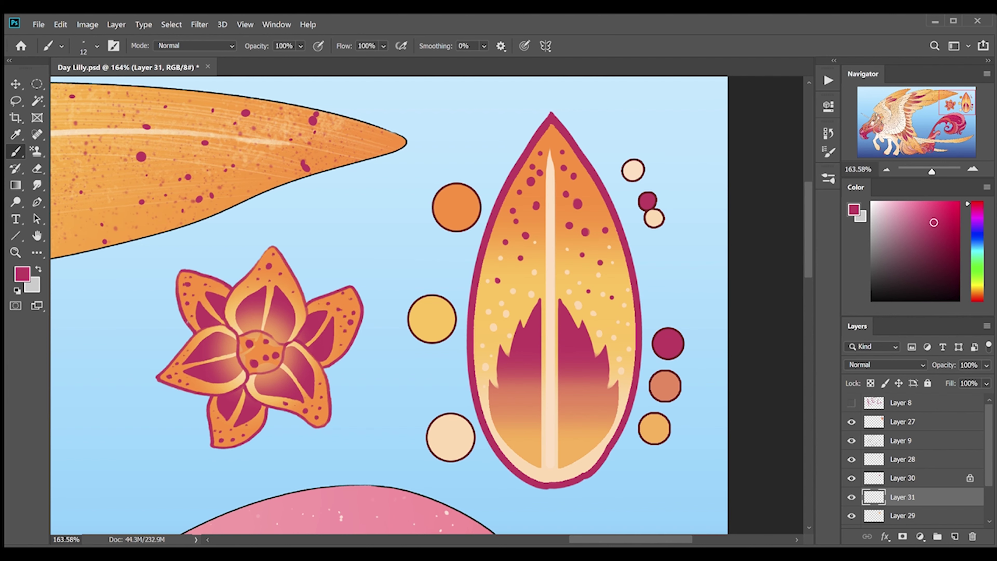
Paint the flower centre pale peach and merge the colour layers into the outline.
{"action": "left_click", "coordinate": [65, 133], "text": "alt"}
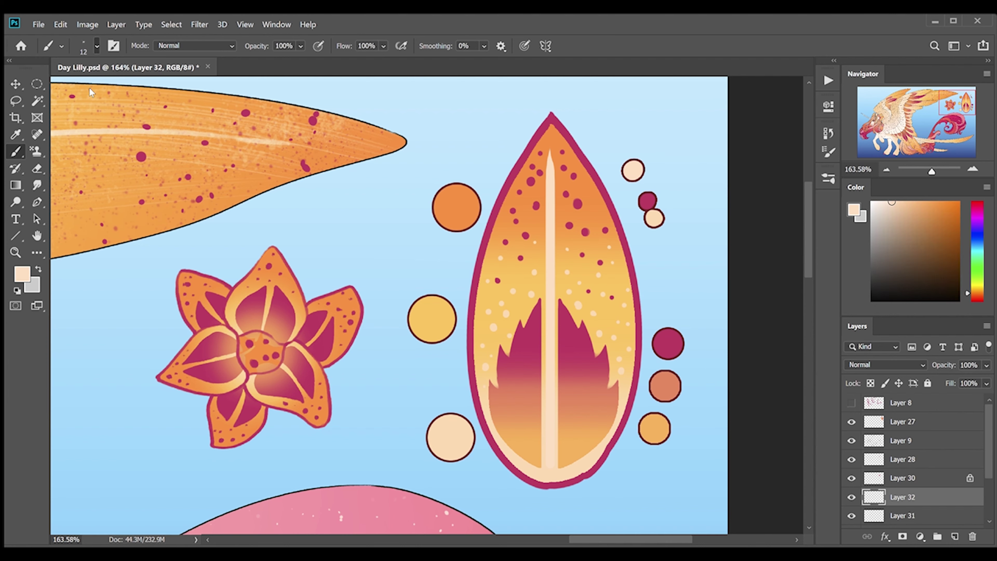
{"action": "left_click_drag", "start_coordinate": [899, 499], "coordinate": [898, 472]}
{"action": "left_click_drag", "start_coordinate": [249, 338], "coordinate": [277, 370]}
{"action": "key", "text": "alt+bracketright"}
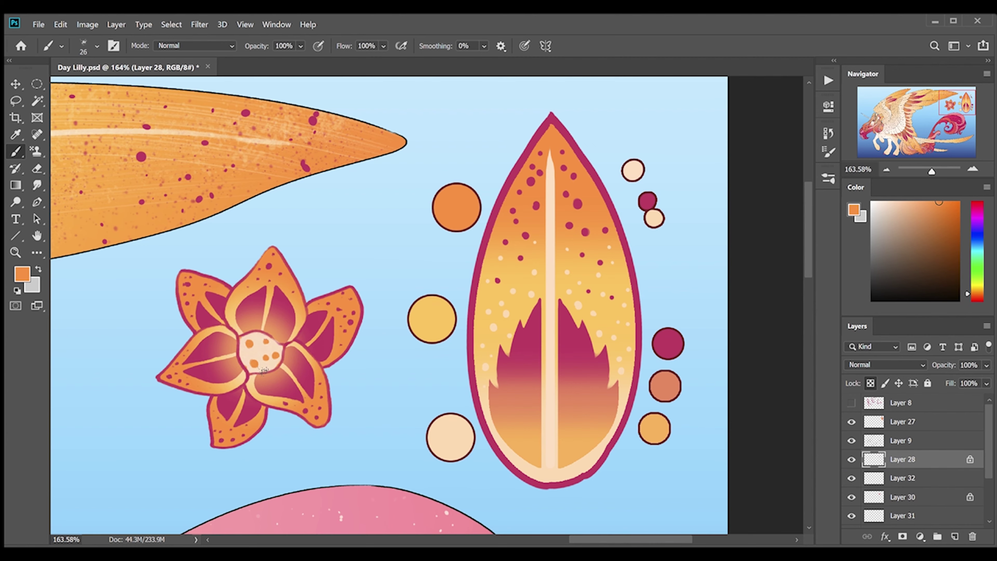
{"action": "key", "text": "ctrl+e"}
{"action": "key", "text": "ctrl+0"}
Enlarge and rotate the lily, then move a copy onto the unicorn's body, clipped to it.
{"action": "key", "text": "ctrl+t"}
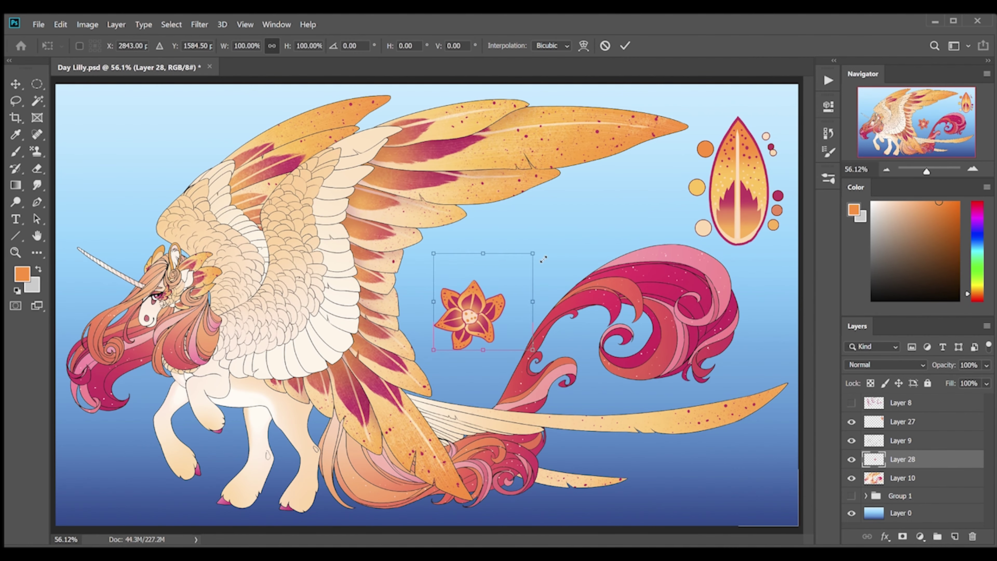
{"action": "left_click_drag", "start_coordinate": [543, 259], "coordinate": [566, 235]}
{"action": "key", "text": "Return"}
{"action": "key", "text": "ctrl+j"}
{"action": "mouse_move", "coordinate": [477, 300]}
{"action": "left_mouse_down"}
{"action": "mouse_move", "coordinate": [303, 388]}
{"action": "mouse_move", "coordinate": [463, 288]}
{"action": "mouse_move", "coordinate": [455, 282]}
{"action": "left_mouse_up"}
{"action": "key", "text": "ctrl+bracketleft"}
{"action": "key", "text": "ctrl+alt+g"}
Trim the flower copy where it overlaps outside the body and merge it into the body layer.
{"action": "key", "text": "z"}
{"action": "key", "text": "ctrl+t"}
{"action": "key", "text": "Return"}
{"action": "key", "text": "w"}
{"action": "key", "text": "alt+bracketright"}
{"action": "key", "text": "alt+bracketright"}
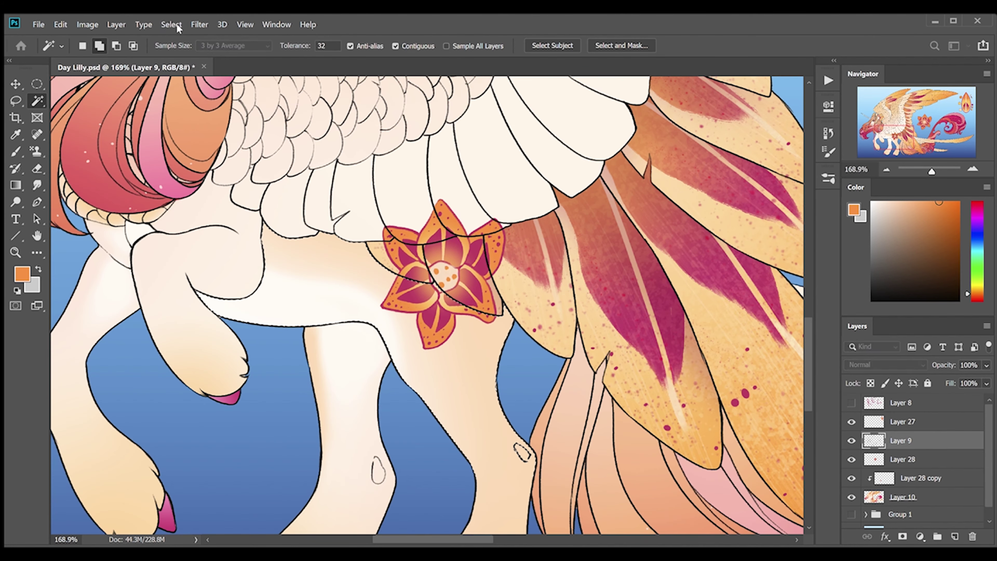
{"action": "key", "text": "alt+bracketleft"}
{"action": "key", "text": "alt+bracketleft"}
{"action": "key", "text": "Delete"}
{"action": "key", "text": "ctrl+d"}
{"action": "key", "text": "z"}
{"action": "key", "text": "ctrl+0"}
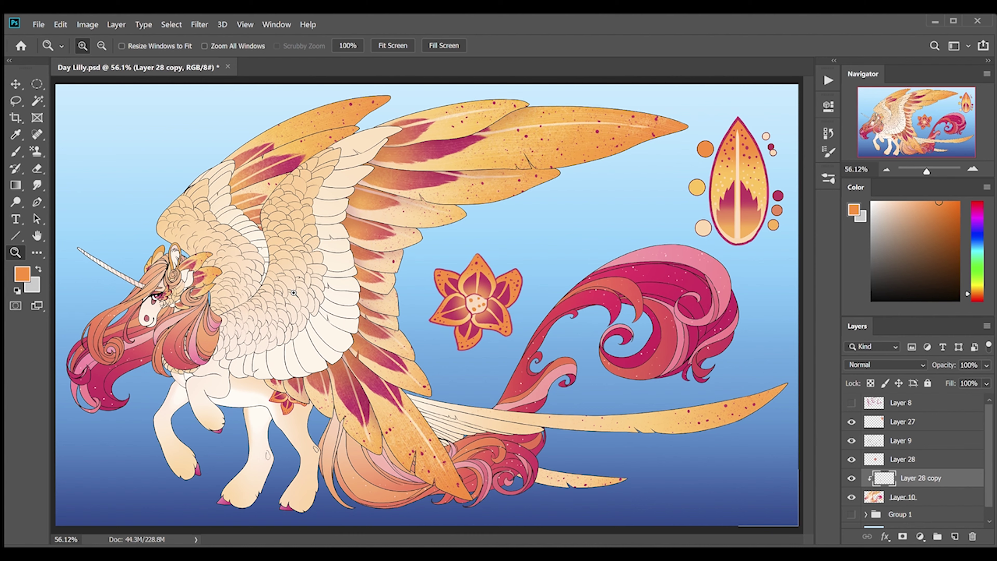
{"action": "key", "text": "ctrl+e"}
Make a magenta circle swatch on a new layer and stack a copy above it.
{"action": "key", "text": "m"}
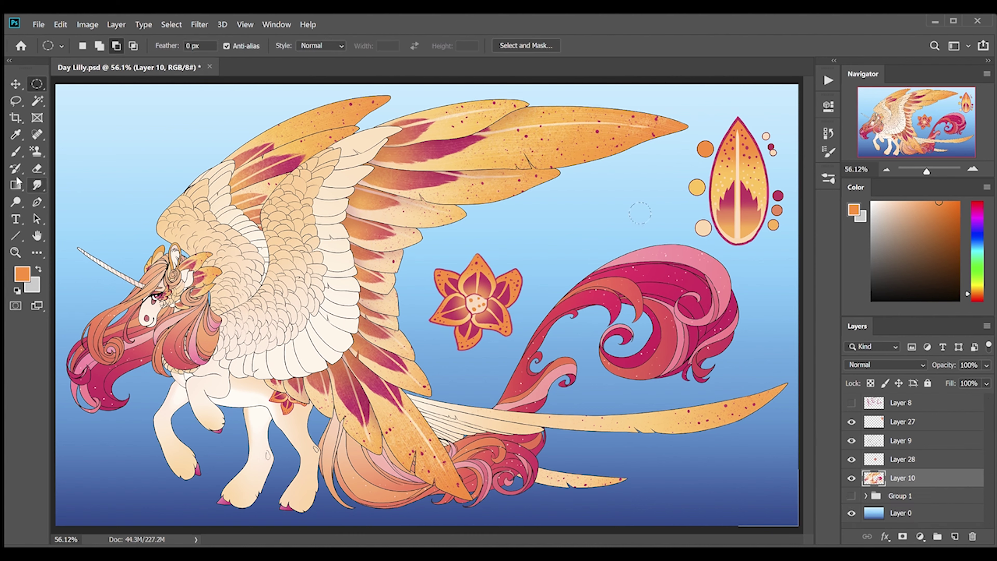
{"action": "left_click", "coordinate": [17, 181]}
{"action": "key", "text": "ctrl+shift+n"}
{"action": "left_click", "coordinate": [639, 213]}
{"action": "key", "text": "ctrl+j"}
{"action": "key", "text": "v"}
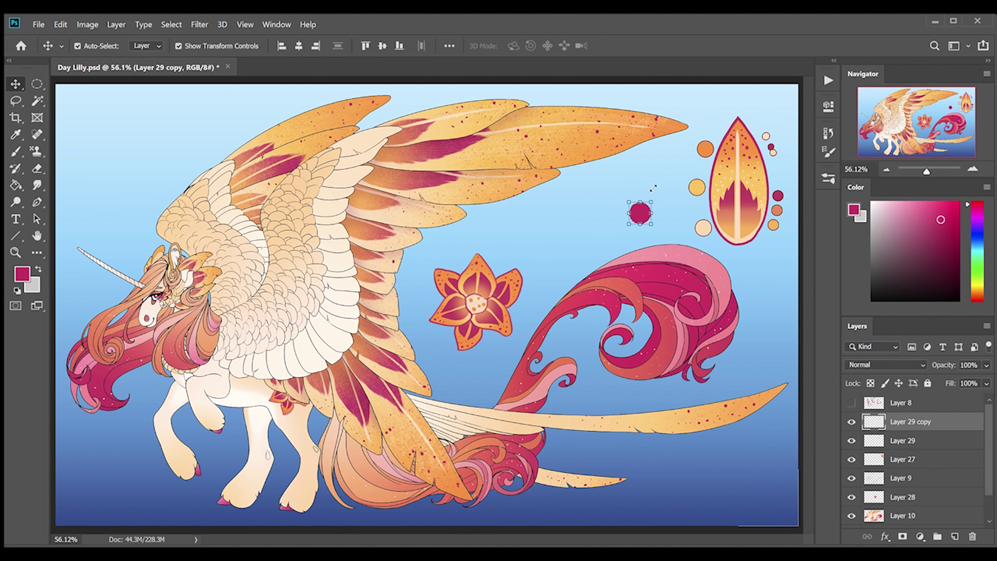
{"action": "scroll", "coordinate": [653, 189], "scroll_direction": "up", "scroll_amount": 2}
{"action": "key", "text": "shift+Up"}
{"action": "key", "text": "shift+Up"}
{"action": "key", "text": "shift+Up"}
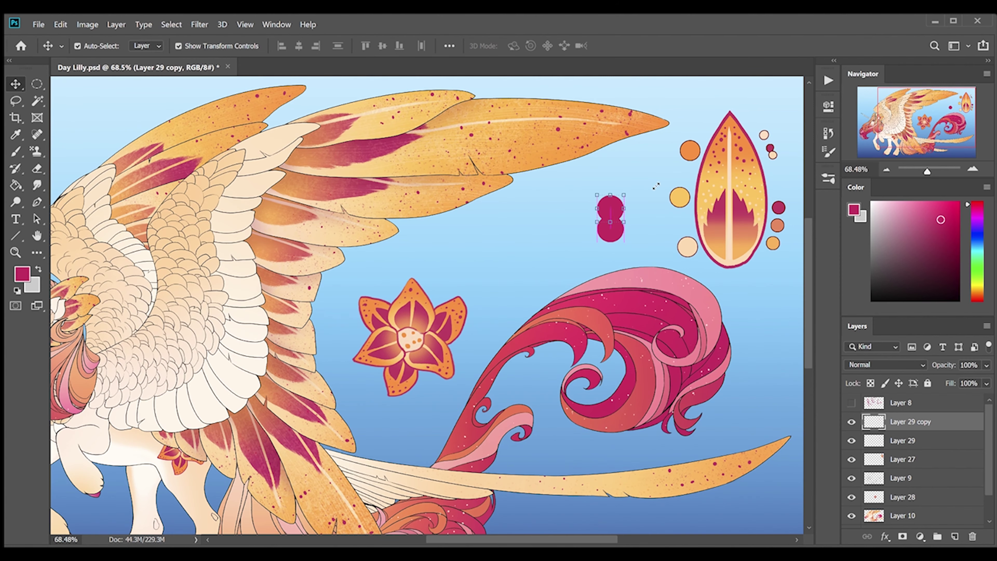
Add more circles above, recoloured salmon and light peach.
{"action": "key", "text": "g"}
{"action": "key", "text": "ctrl+j"}
{"action": "key", "text": "v"}
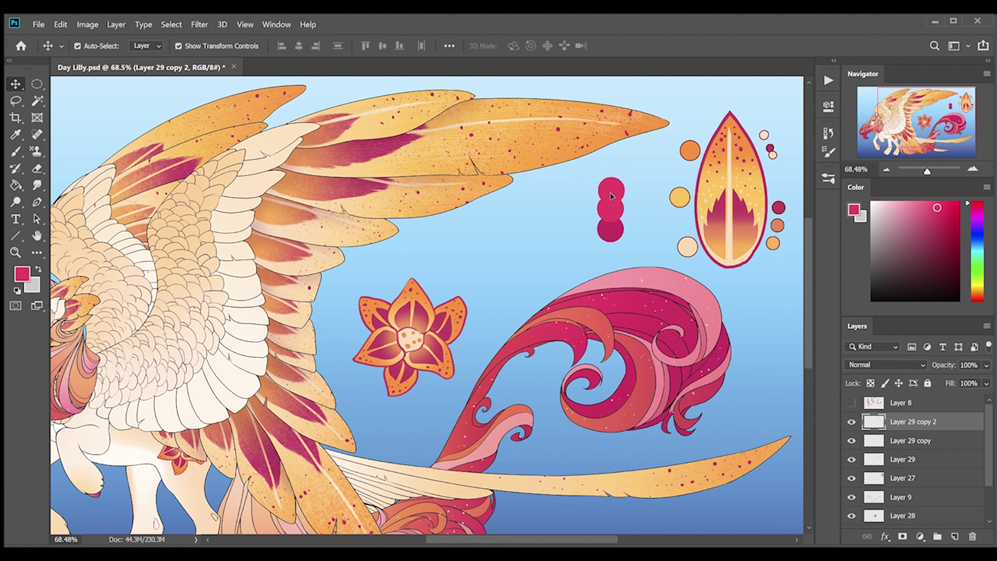
{"action": "key", "text": "g"}
{"action": "scroll", "coordinate": [476, 258], "scroll_direction": "down", "scroll_amount": 3}
{"action": "key", "text": "shift+g"}
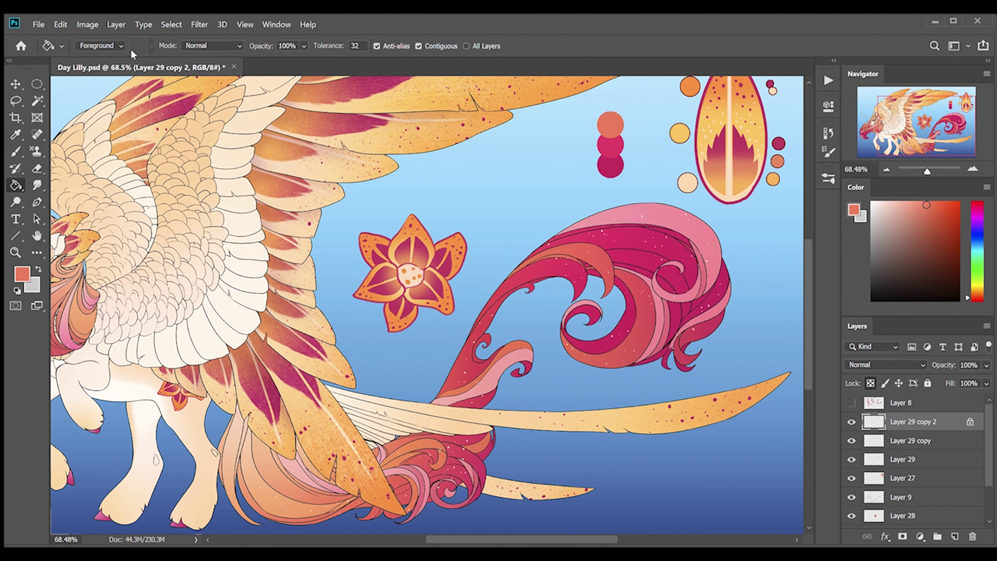
{"action": "left_click", "coordinate": [610, 125]}
{"action": "key", "text": "ctrl+j"}
{"action": "key", "text": "v"}
{"action": "key", "text": "g"}
{"action": "left_click", "coordinate": [608, 105]}
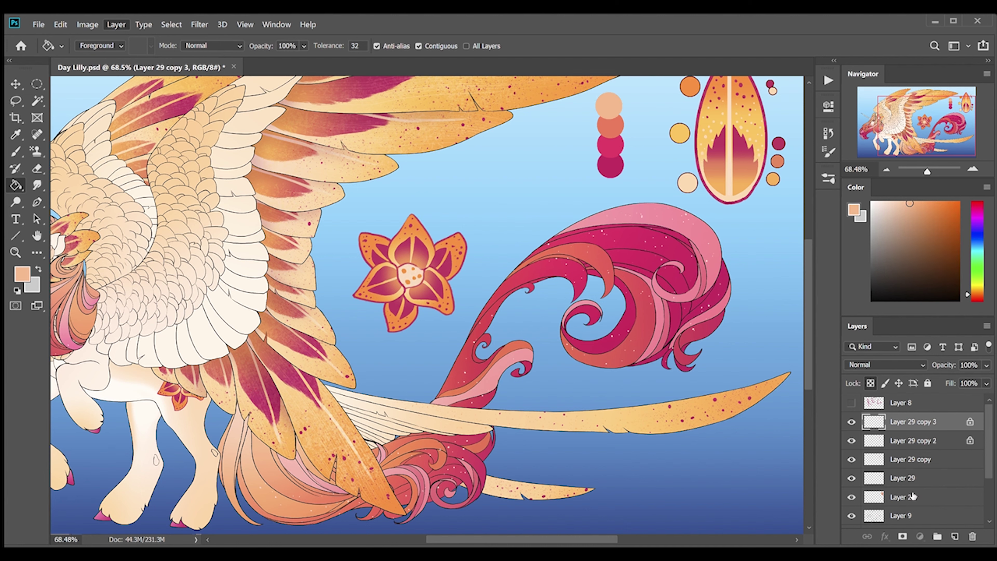
Merge the swatch circles and place a duplicate column beside the first.
{"action": "left_click", "coordinate": [903, 477], "text": "shift"}
{"action": "key", "text": "ctrl+e"}
{"action": "key", "text": "ctrl+j"}
{"action": "key", "text": "v"}
{"action": "left_click_drag", "start_coordinate": [609, 133], "coordinate": [585, 133]}
Recolour circles in the second column with salmon and crimson sampled from the swatches.
{"action": "key", "text": "b"}
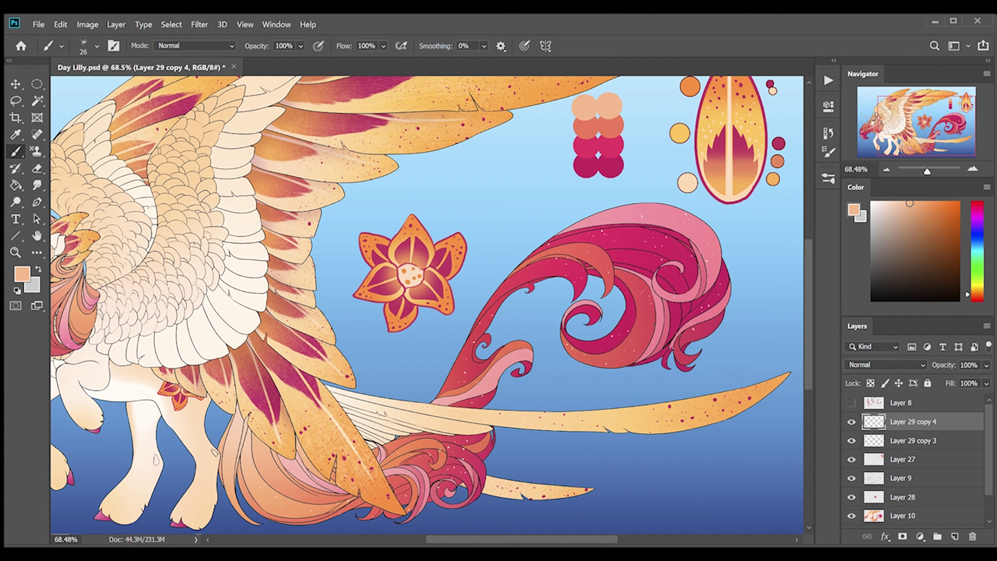
{"action": "key", "text": "g"}
{"action": "left_click", "coordinate": [586, 165], "text": "alt"}
{"action": "left_click", "coordinate": [608, 130], "text": "alt"}
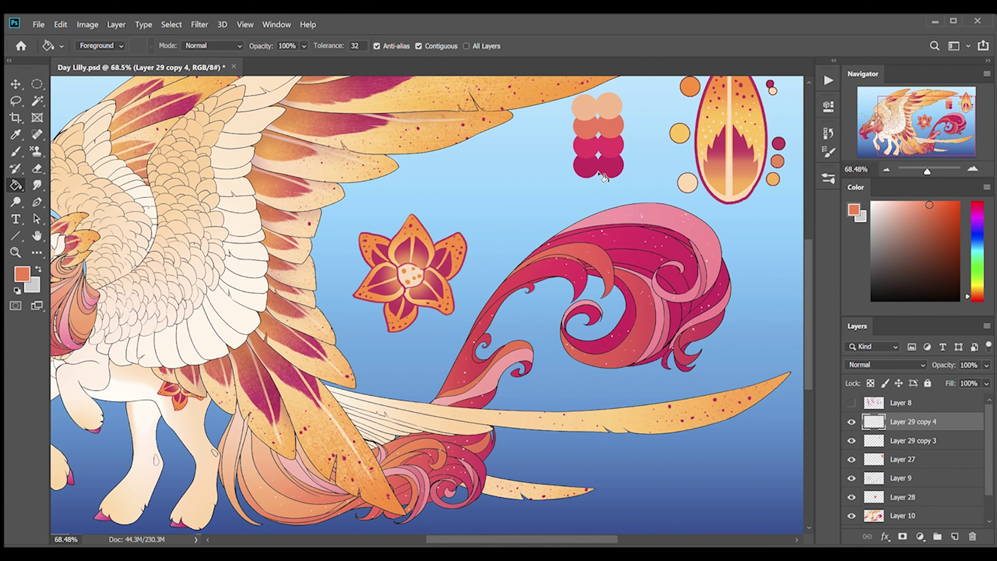
{"action": "key", "text": "b"}
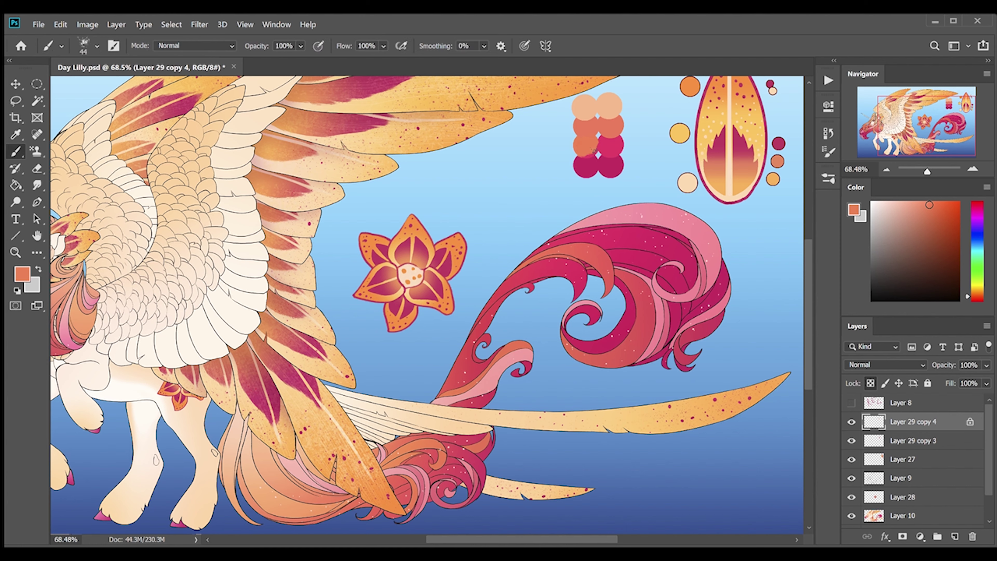
{"action": "left_click", "coordinate": [591, 151], "text": "alt"}
{"action": "left_click", "coordinate": [594, 125], "text": "alt"}
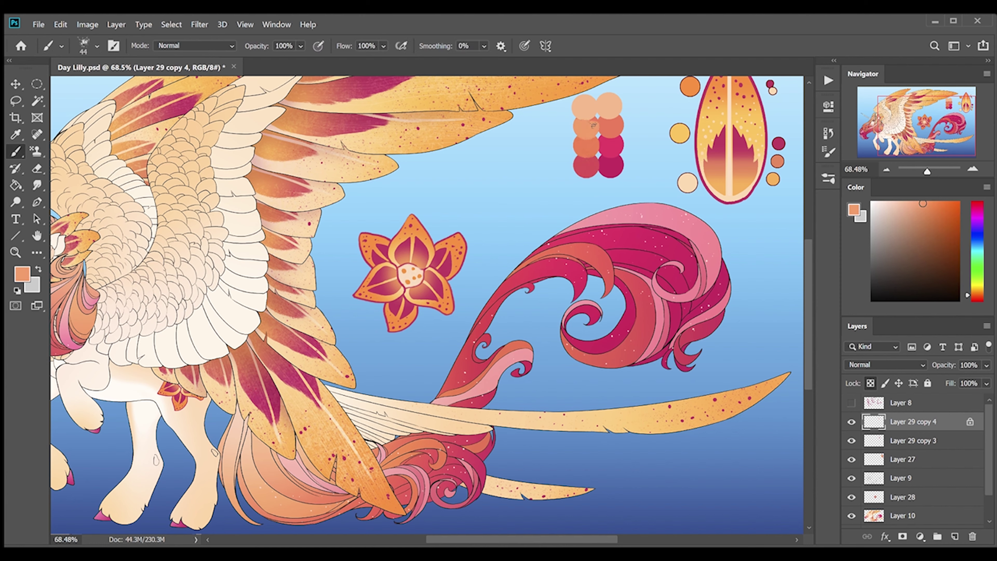
Add pink and light pink circle swatches beside the palette and merge all swatch layers.
{"action": "left_click", "coordinate": [605, 307], "text": "alt"}
{"action": "key", "text": "l"}
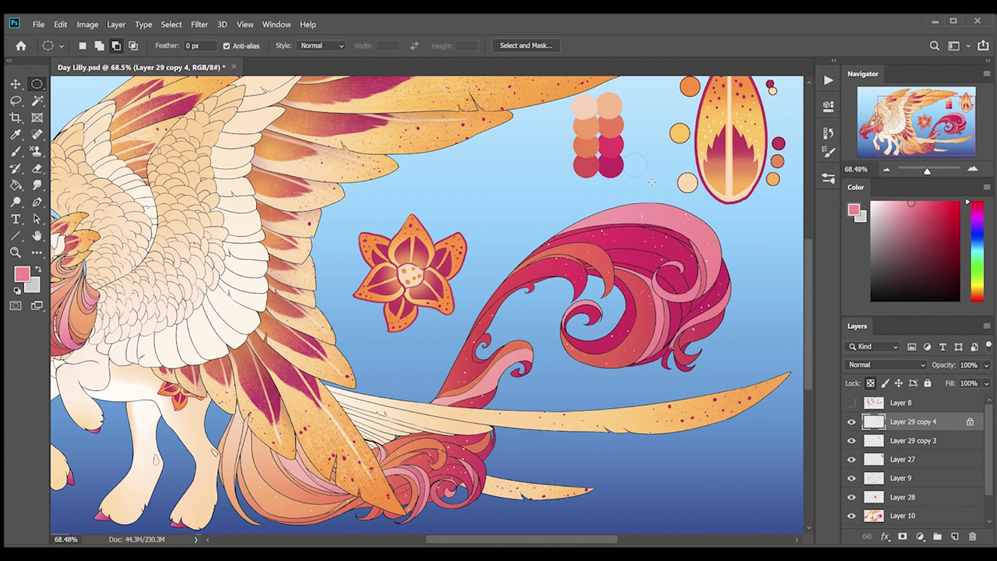
{"action": "key", "text": "g"}
{"action": "left_click", "coordinate": [636, 173]}
{"action": "key", "text": "ctrl+j"}
{"action": "key", "text": "v"}
{"action": "left_click_drag", "start_coordinate": [636, 164], "coordinate": [636, 147]}
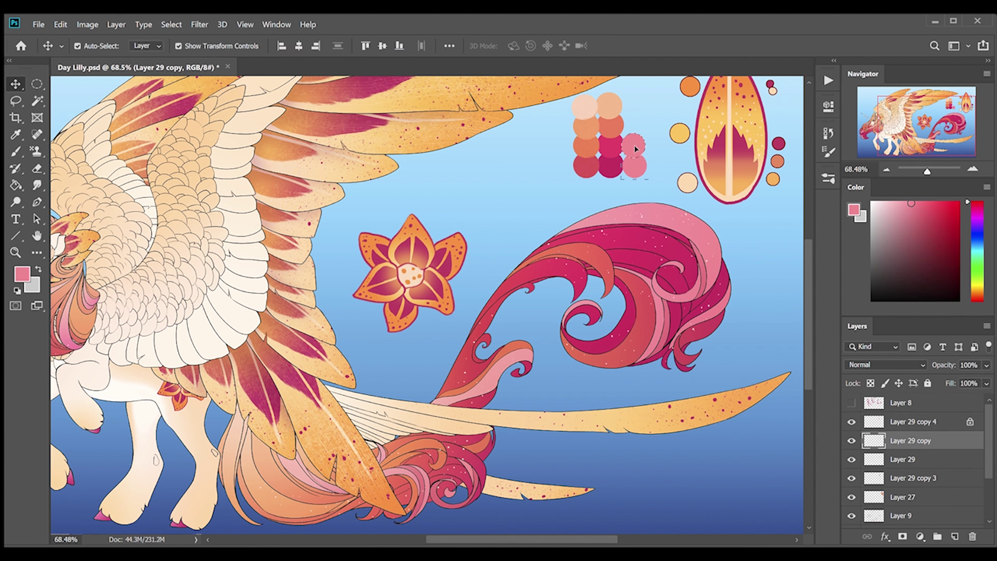
{"action": "key", "text": "g"}
{"action": "left_click", "coordinate": [634, 146]}
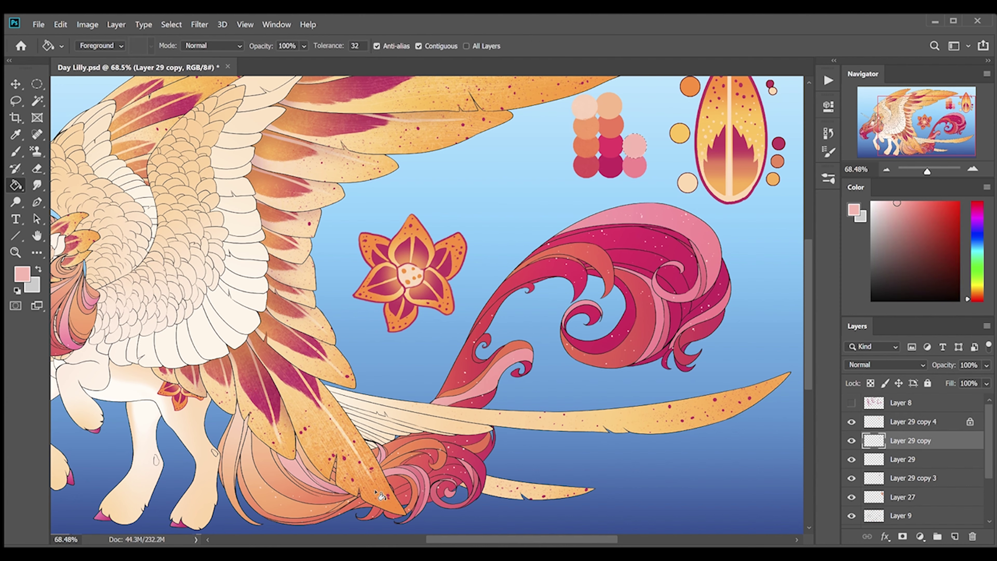
{"action": "key", "text": "alt+bracketright"}
{"action": "key", "text": "ctrl+e"}
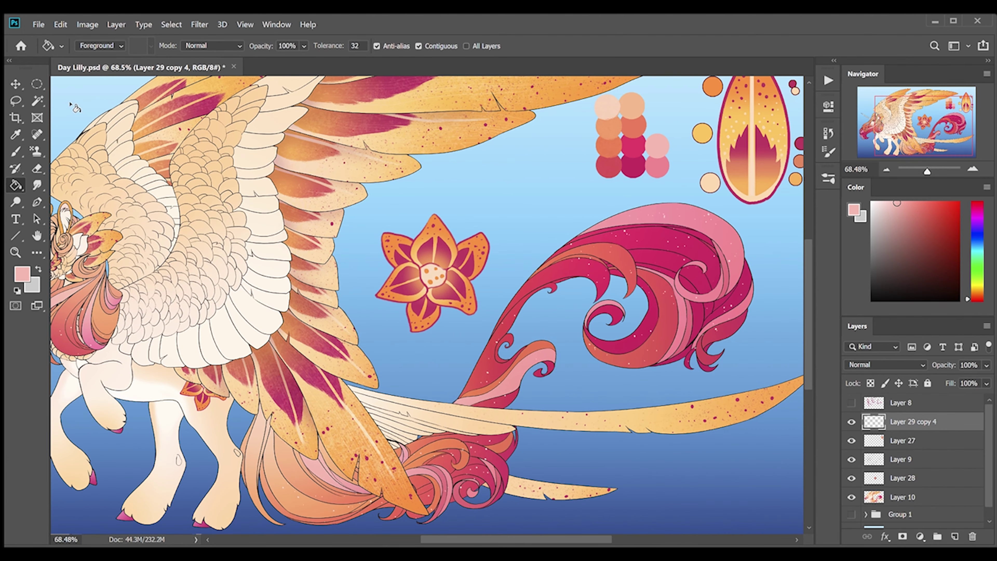
Zoom out to view the whole sheet and select the background layer.
{"action": "scroll", "coordinate": [664, 452], "scroll_direction": "down", "scroll_amount": 2}
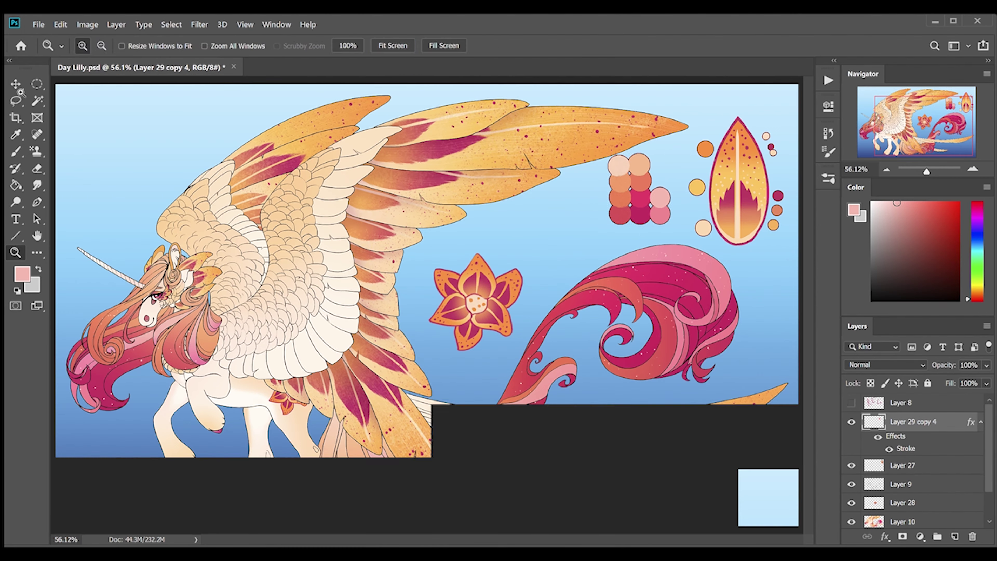
{"action": "key", "text": "v"}
{"action": "key", "text": "b"}
{"action": "scroll", "coordinate": [903, 491], "scroll_direction": "down", "scroll_amount": 2}
{"action": "left_click", "coordinate": [902, 516]}
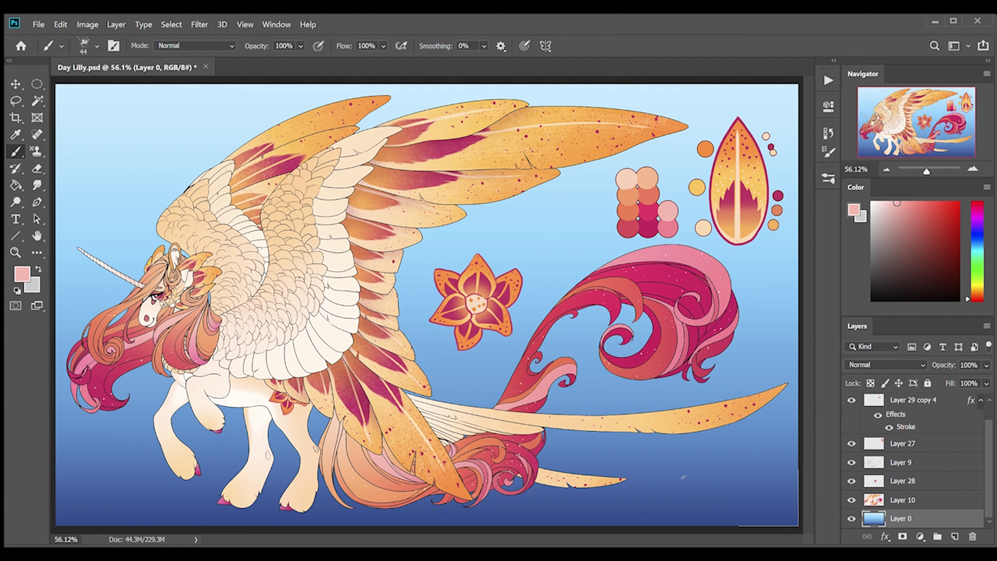